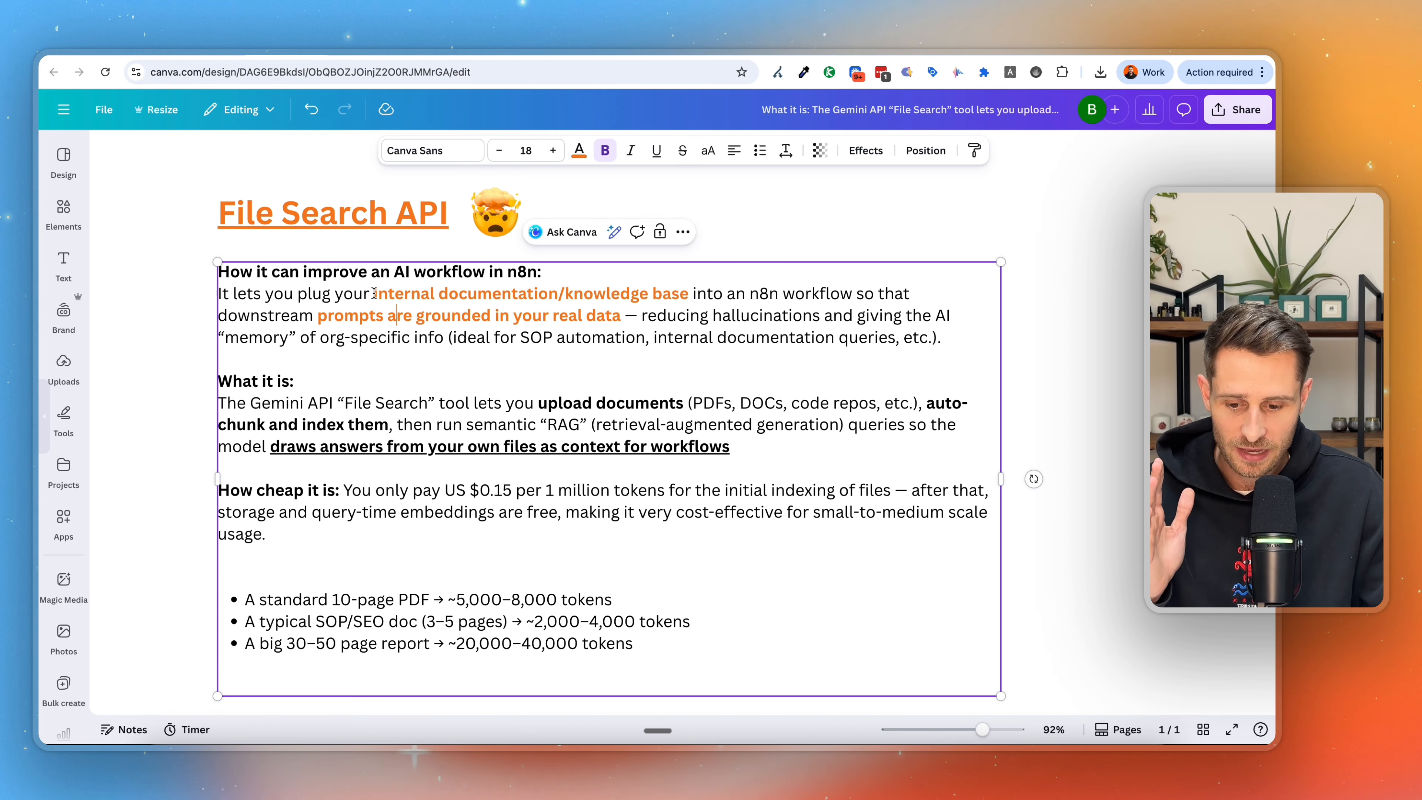
Review the File Search API notes on grounding n8n prompts in internal documentation and uploading documents with the Gemini tool.
drag(374, 294, 690, 295)
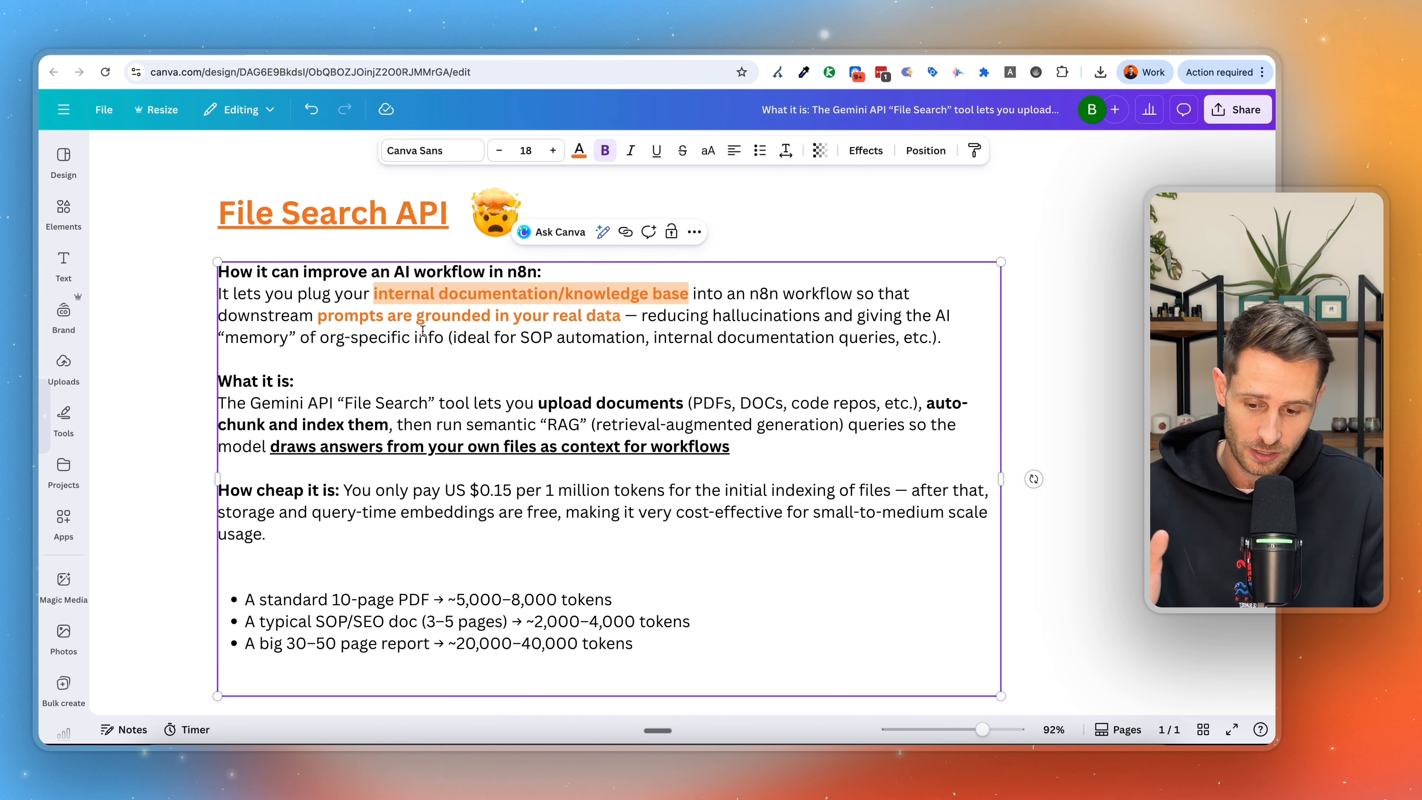
drag(323, 317, 620, 320)
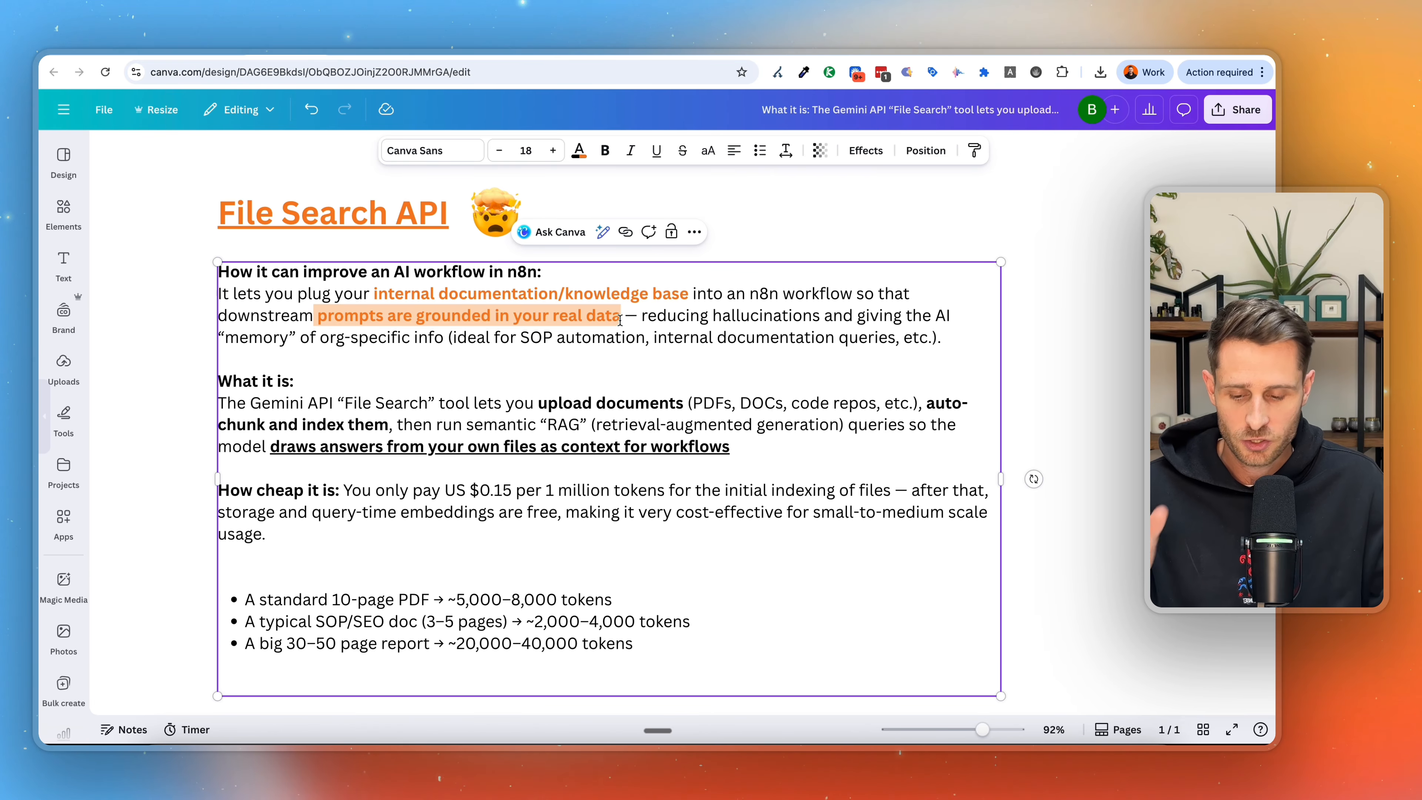
scroll(530, 393, down, 2)
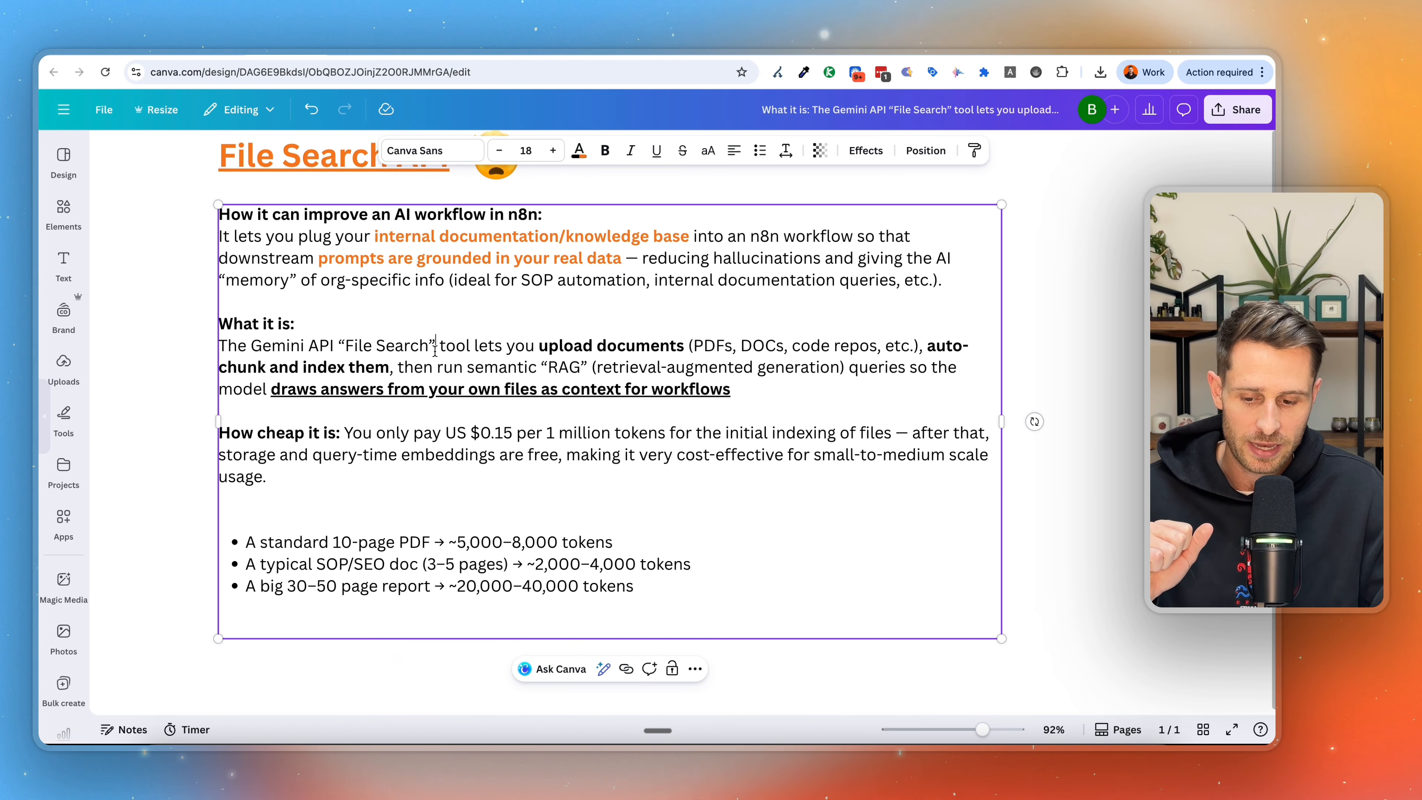
drag(479, 346, 428, 350)
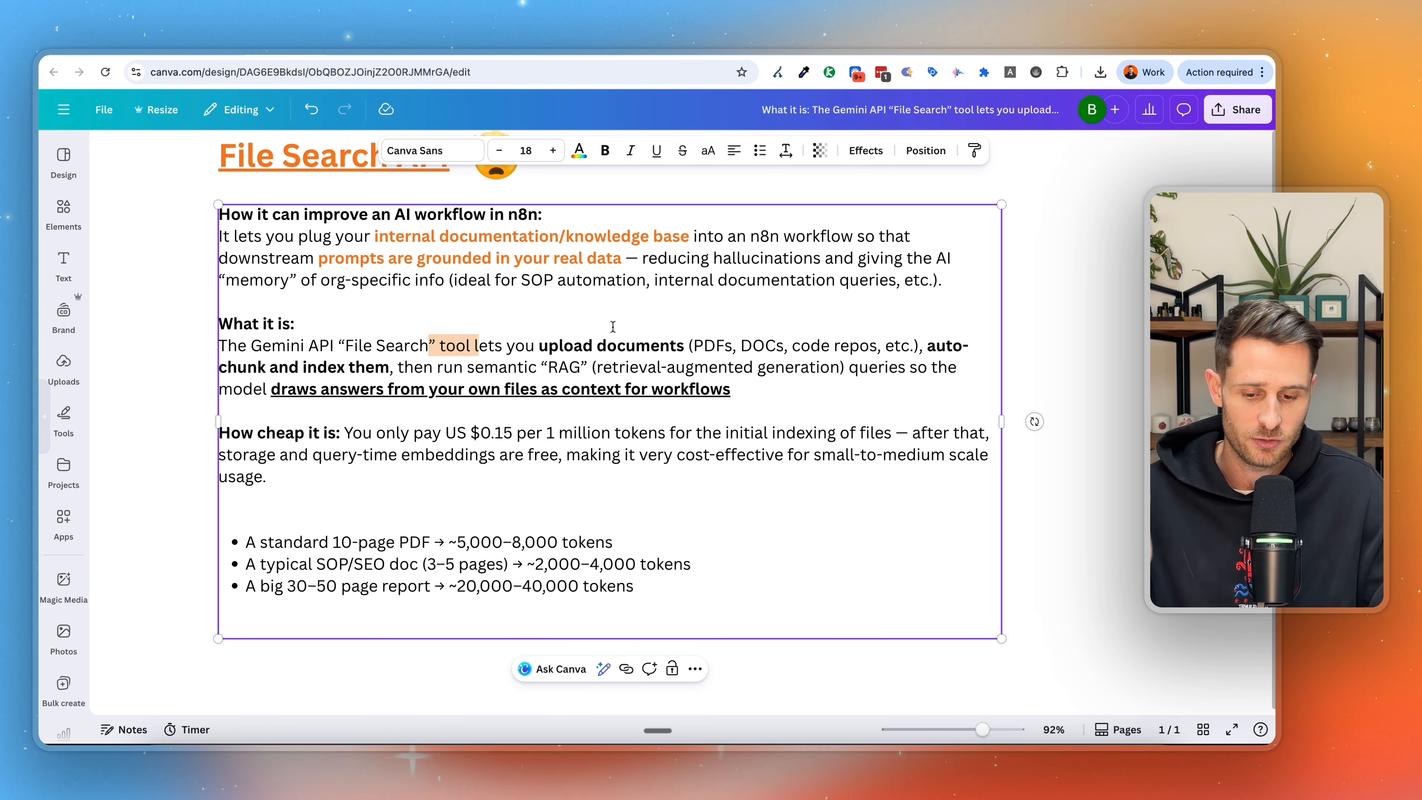
drag(536, 347, 698, 348)
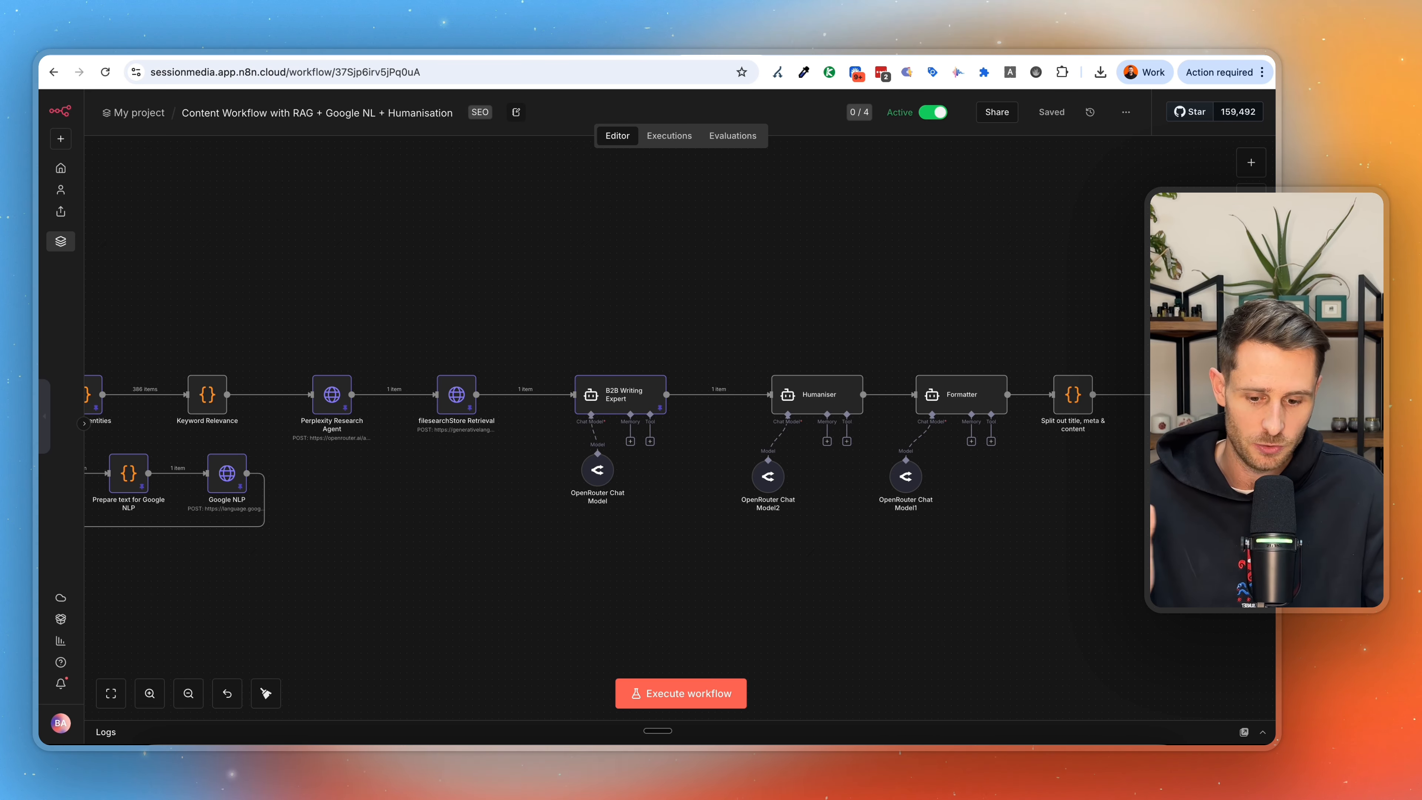
Inspect the filesearchStore Retrieval node's settings and the retrieved grounding chunks with their file search stores in the content workflow.
scroll(468, 391, down, 5)
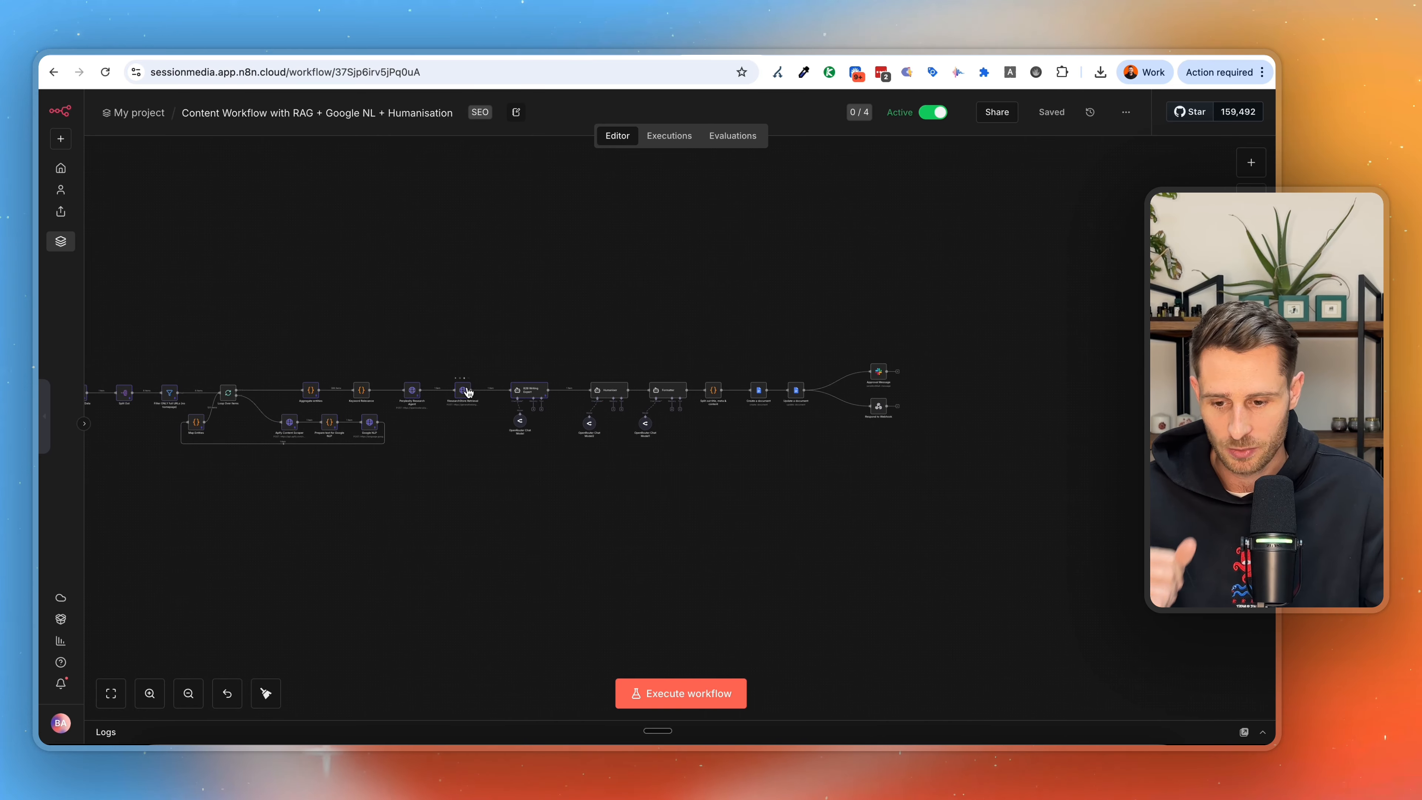
scroll(468, 391, up, 5)
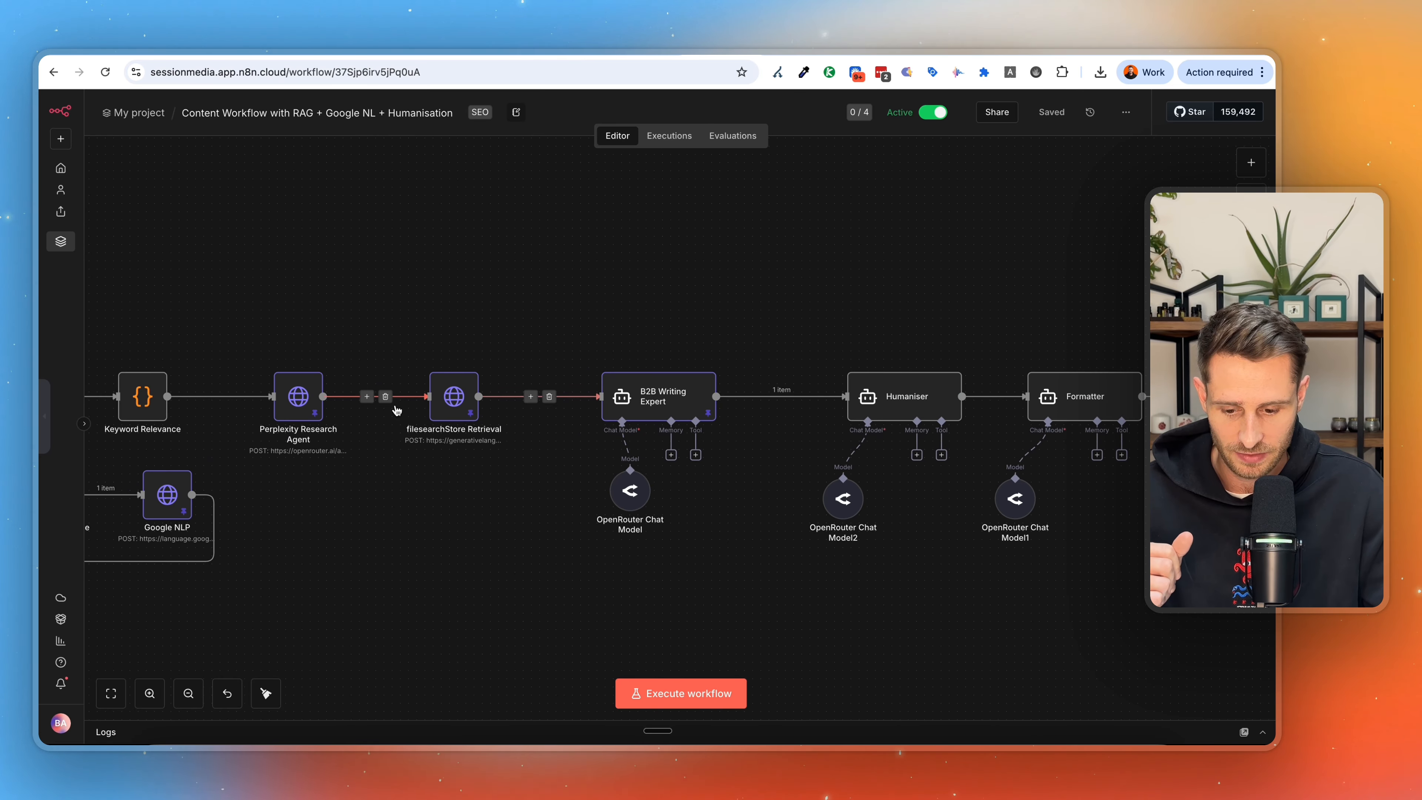
double_click(453, 396)
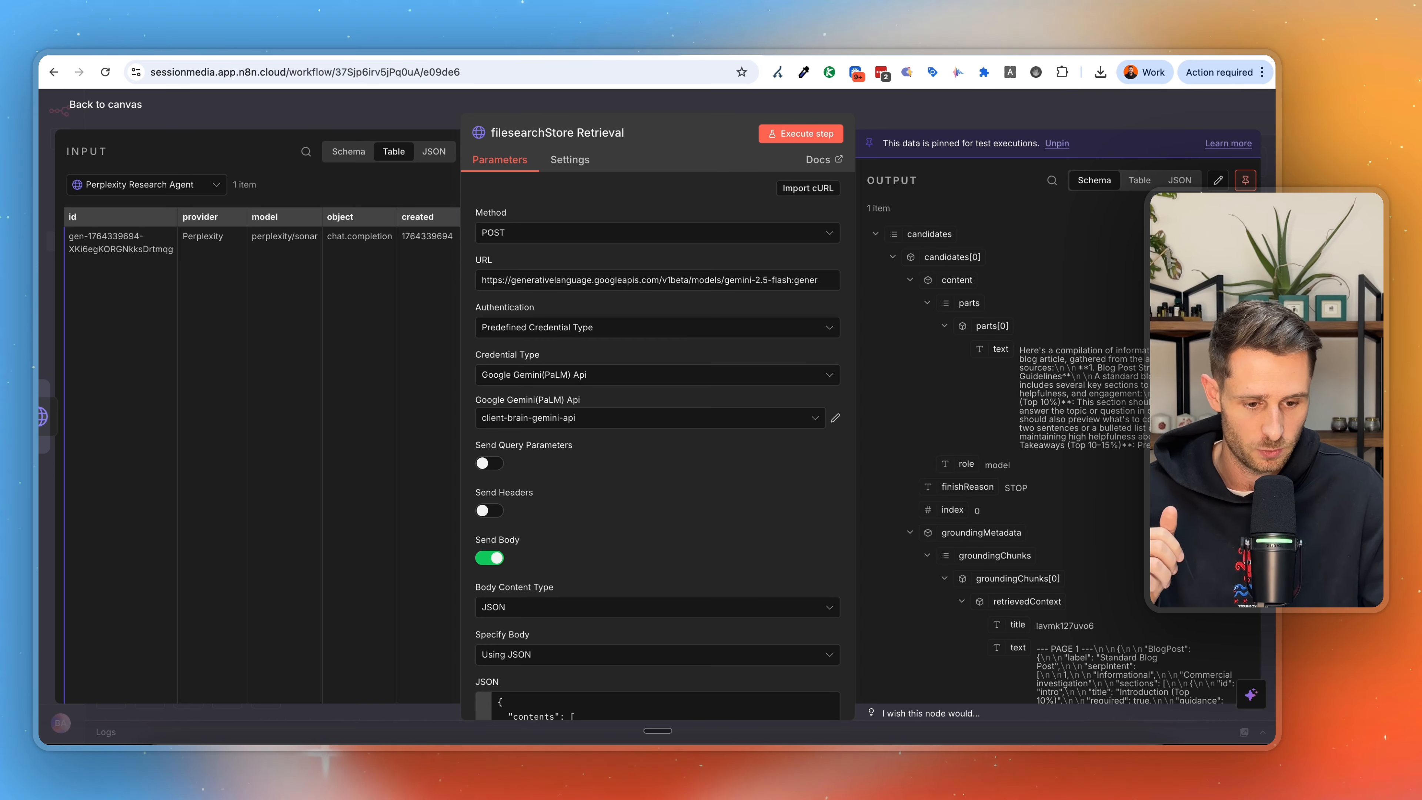
scroll(1070, 355, down, 10)
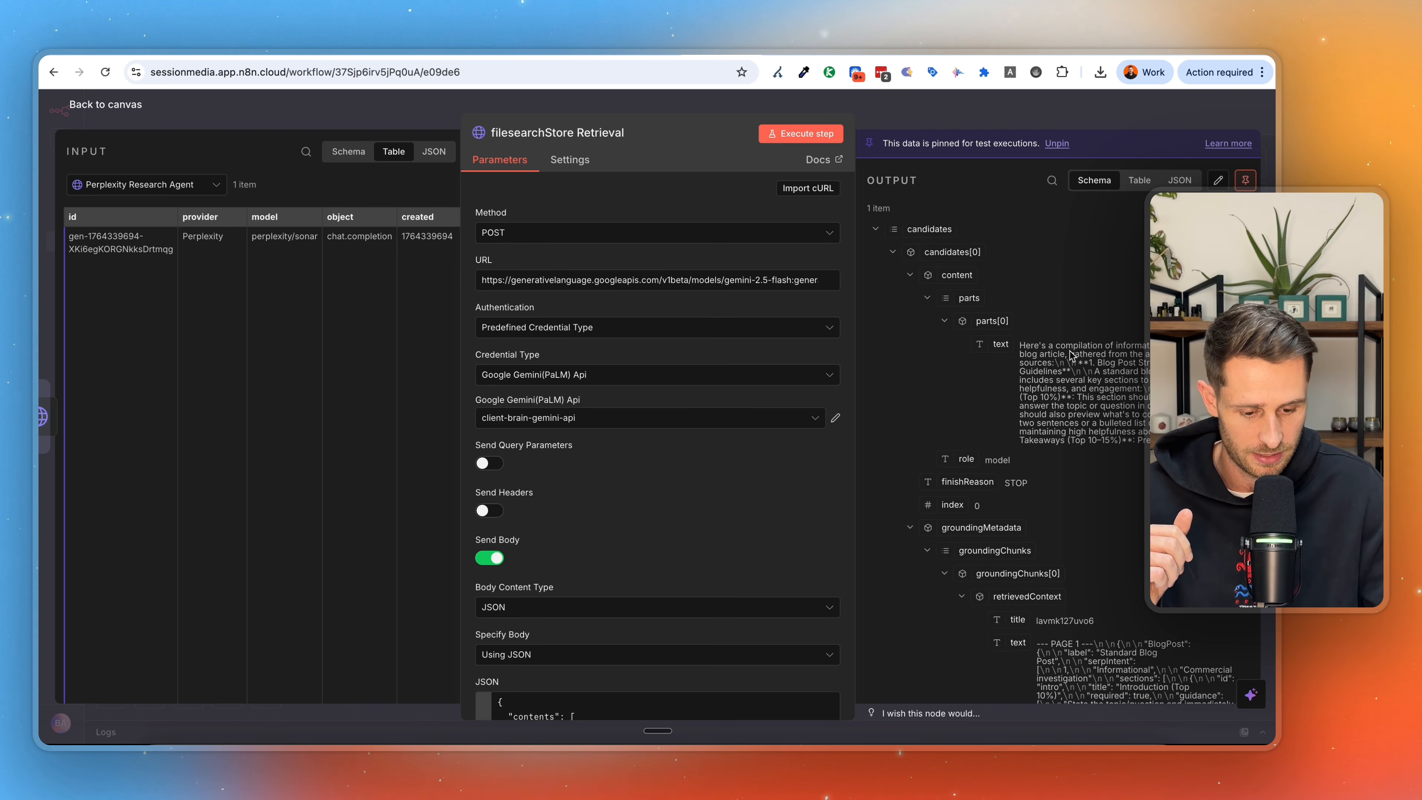
scroll(1070, 357, down, 1)
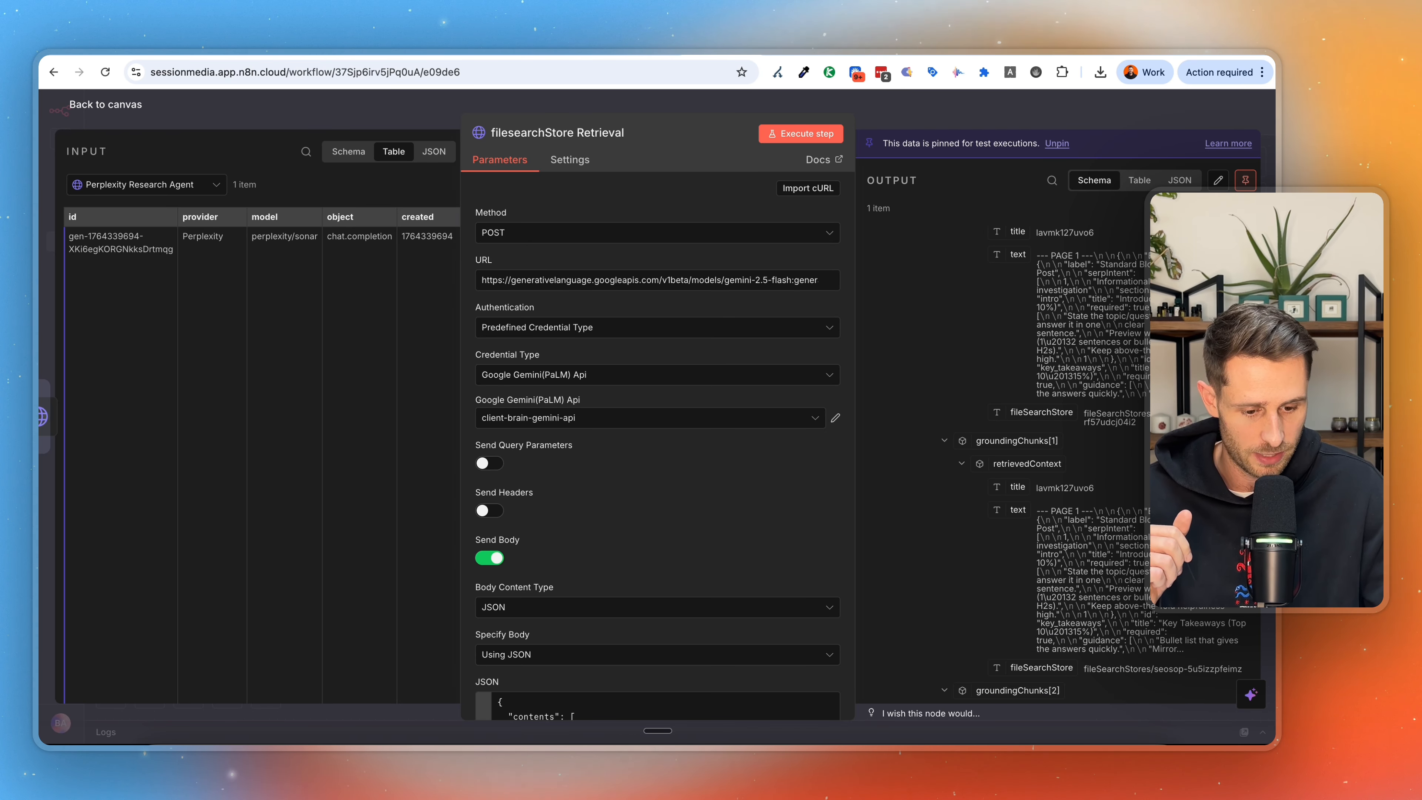
drag(1139, 423, 1105, 421)
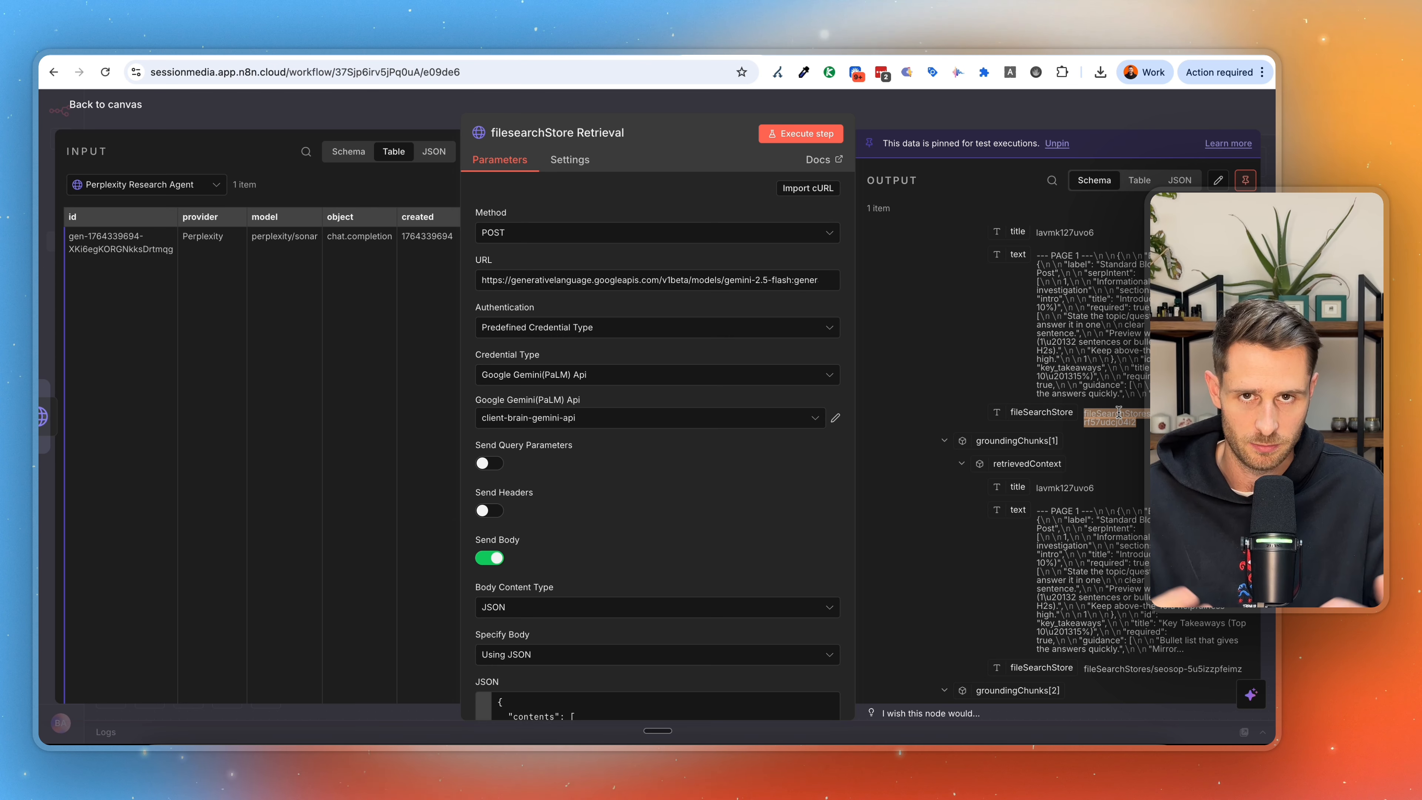
scroll(1119, 413, down, 5)
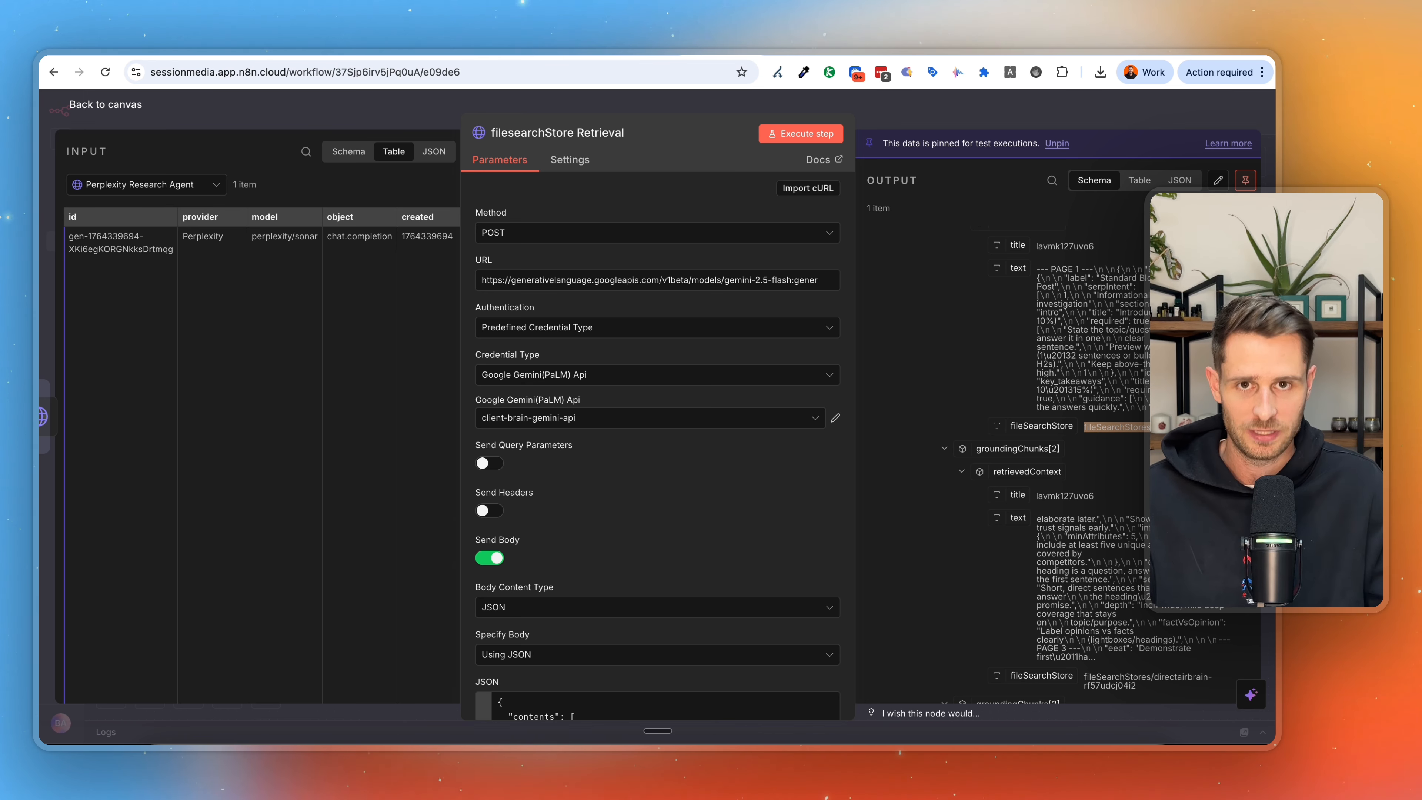
click(1154, 118)
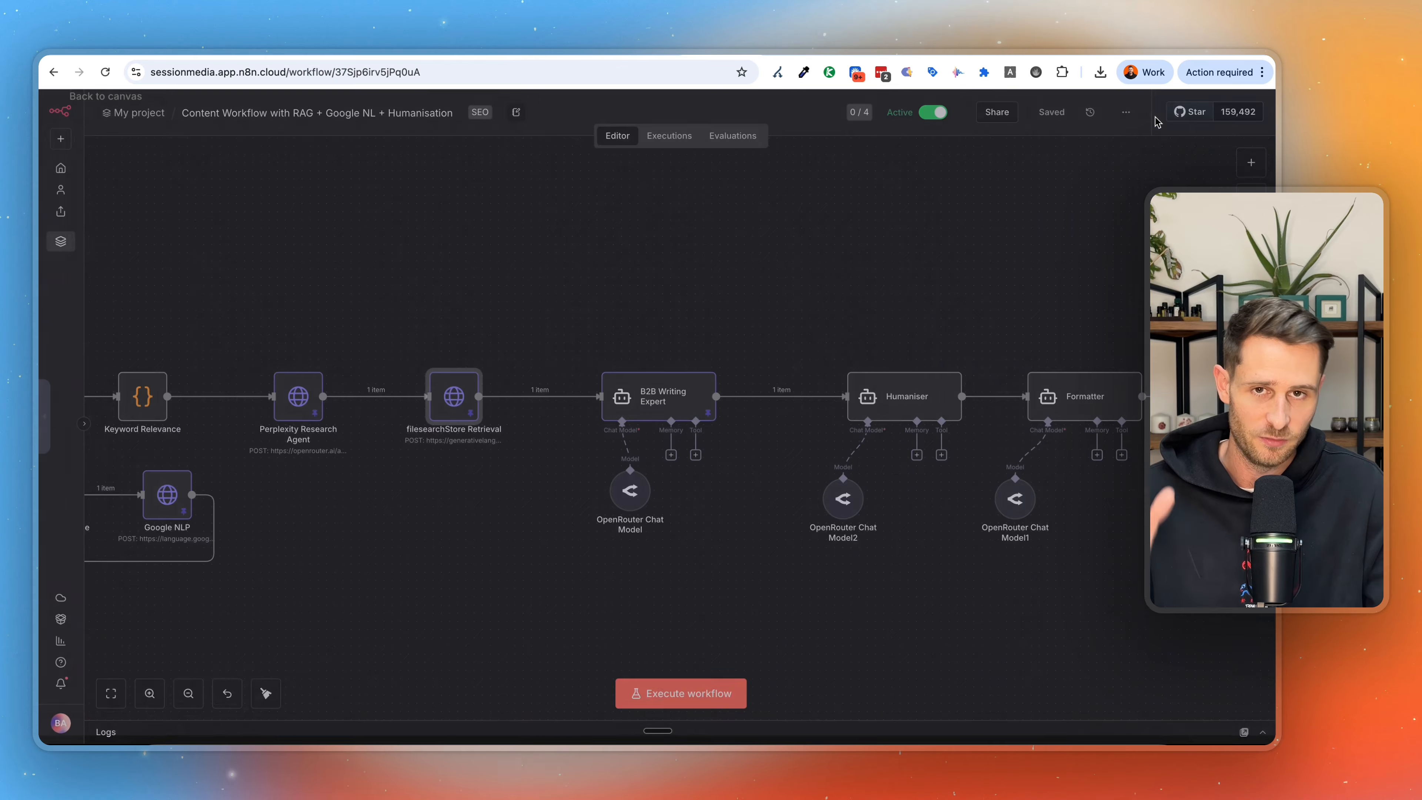
Examine the B2B Writing Expert node's prompt, system message and output, and return to the canvas.
double_click(700, 397)
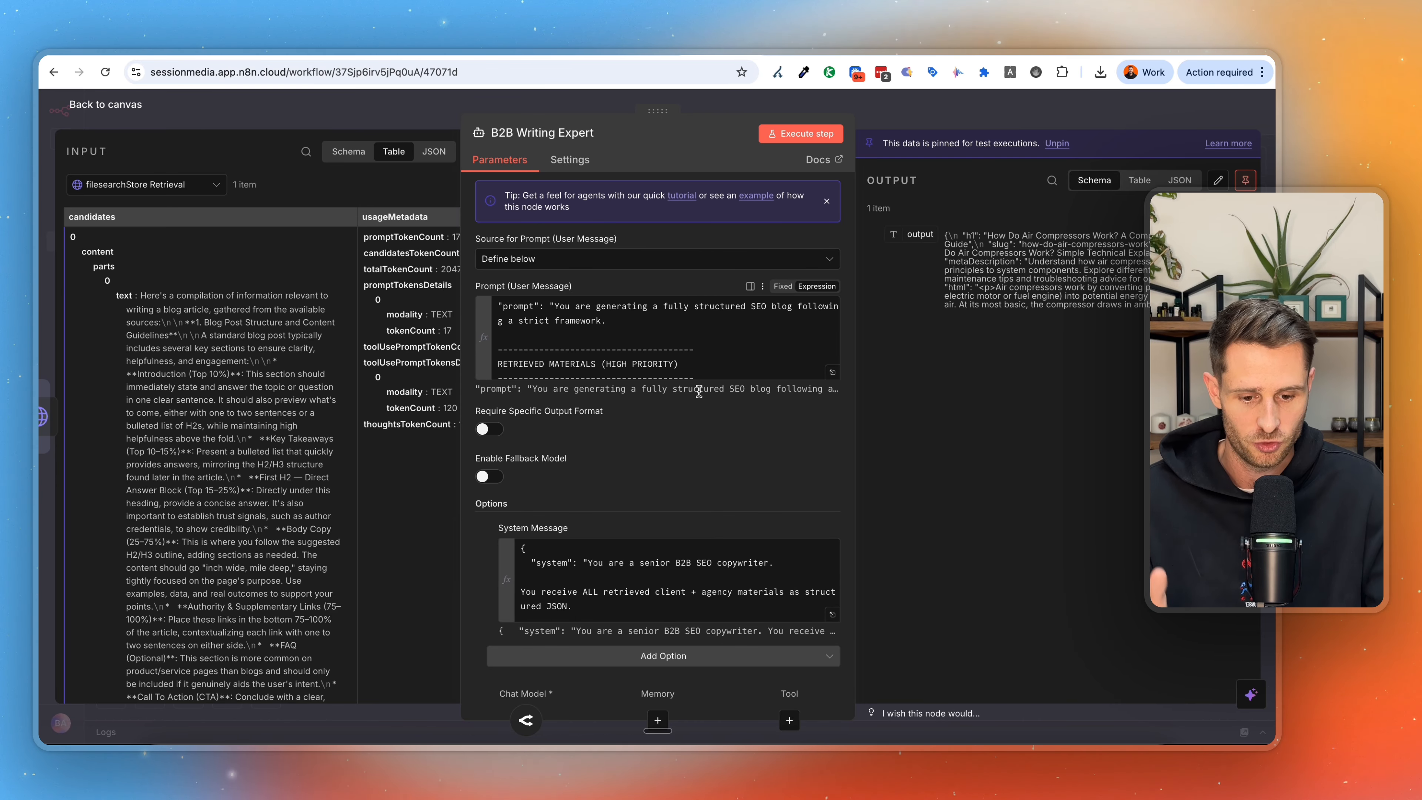
click(948, 114)
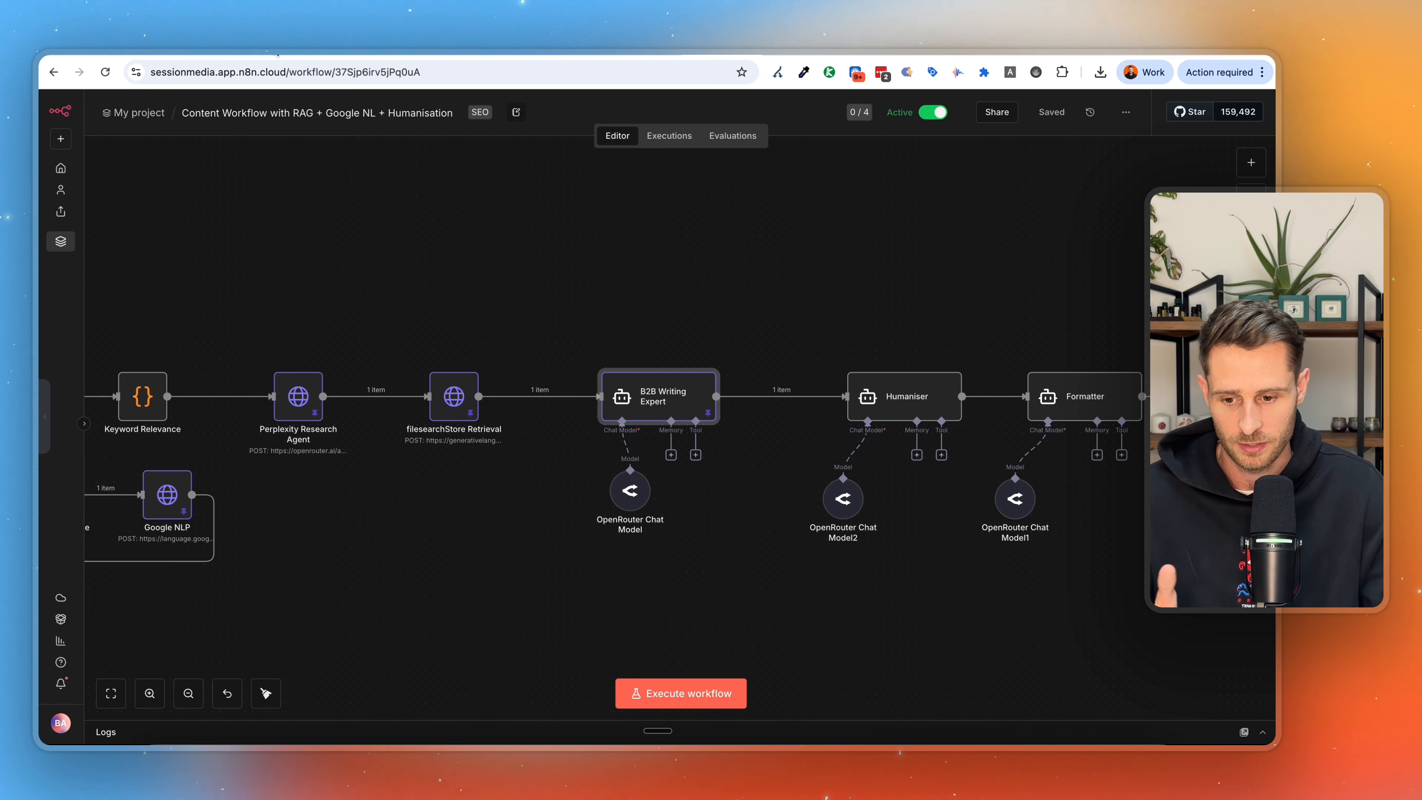
Switch to the Canva notes and review the indexing price and the token estimates for typical documents.
click(274, 44)
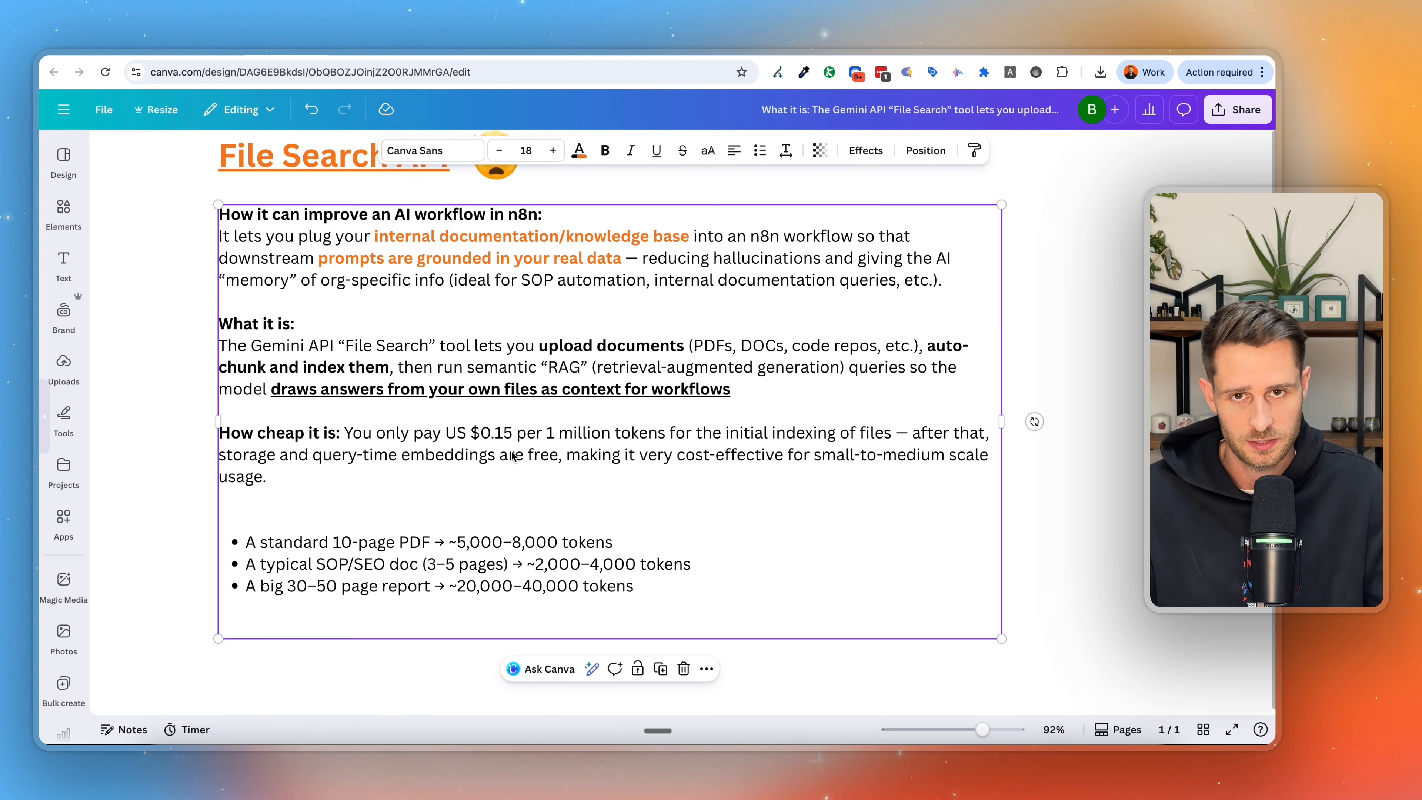
scroll(512, 456, down, 2)
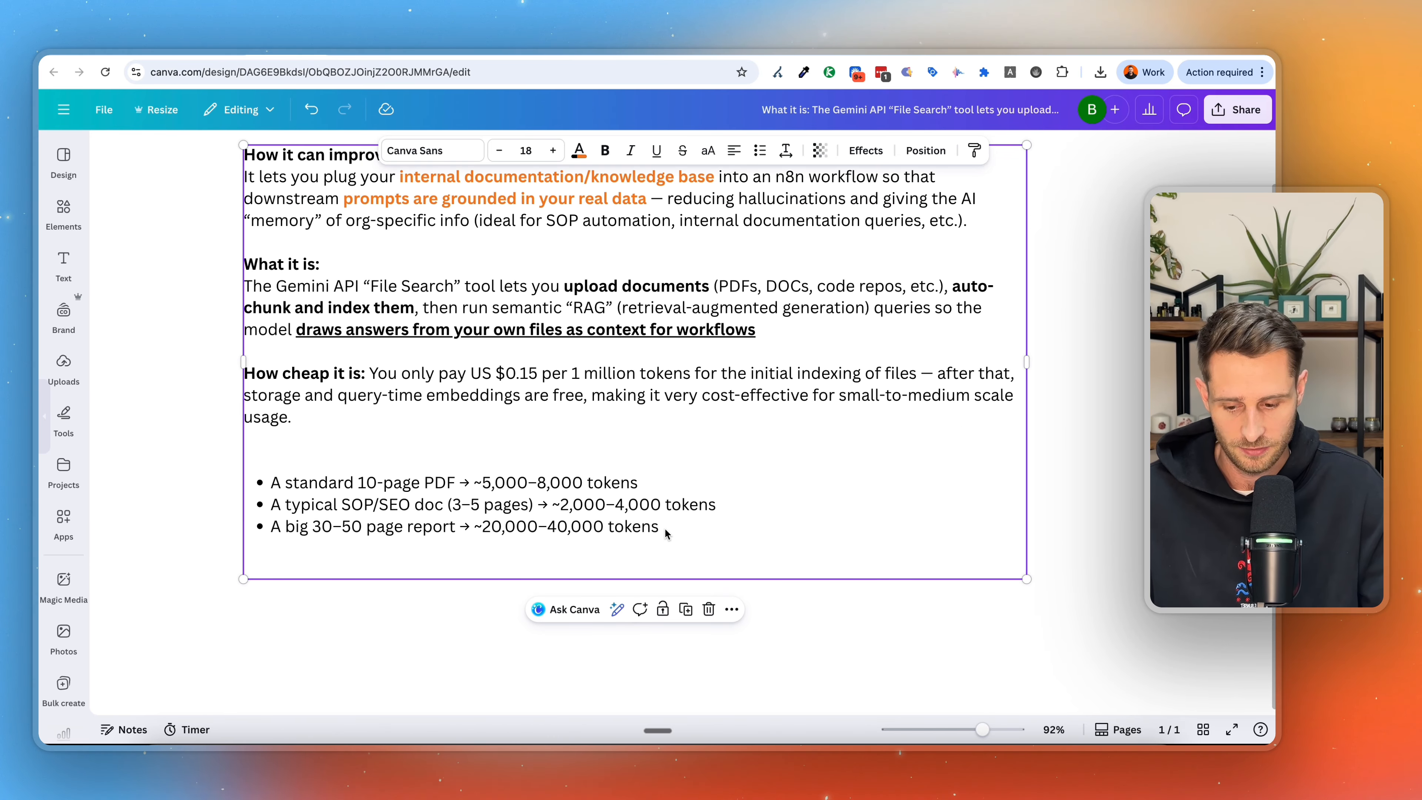
drag(338, 528, 441, 528)
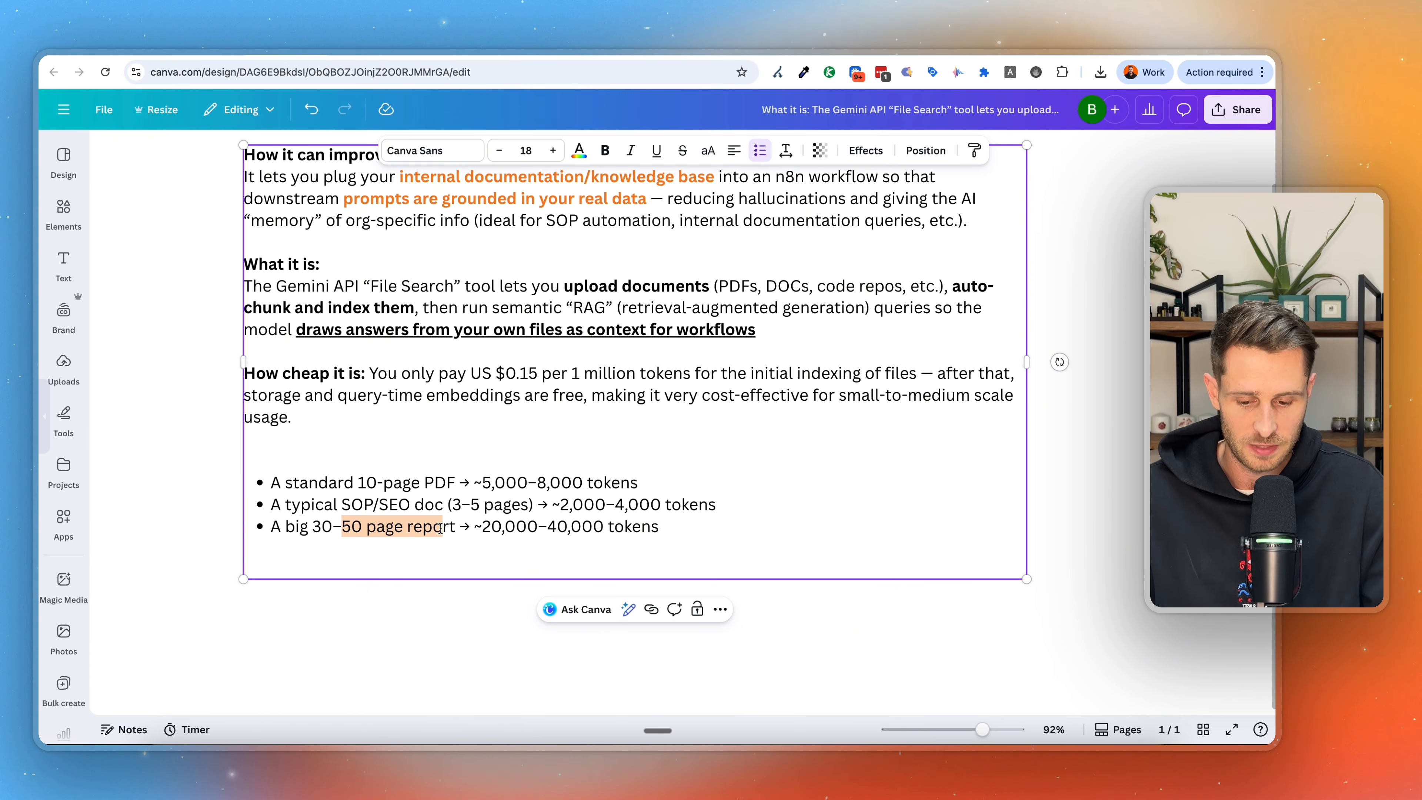
drag(663, 541, 566, 531)
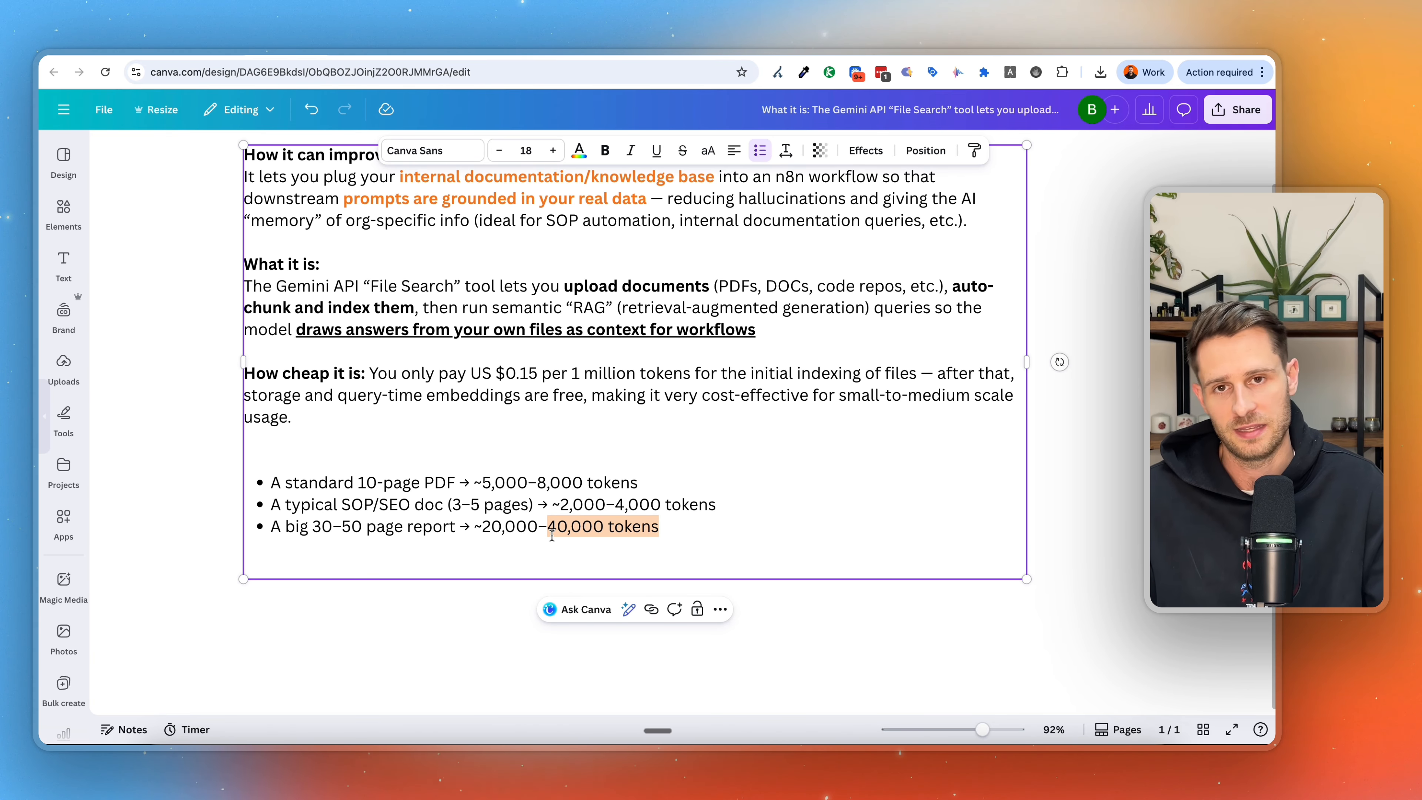
click(856, 390)
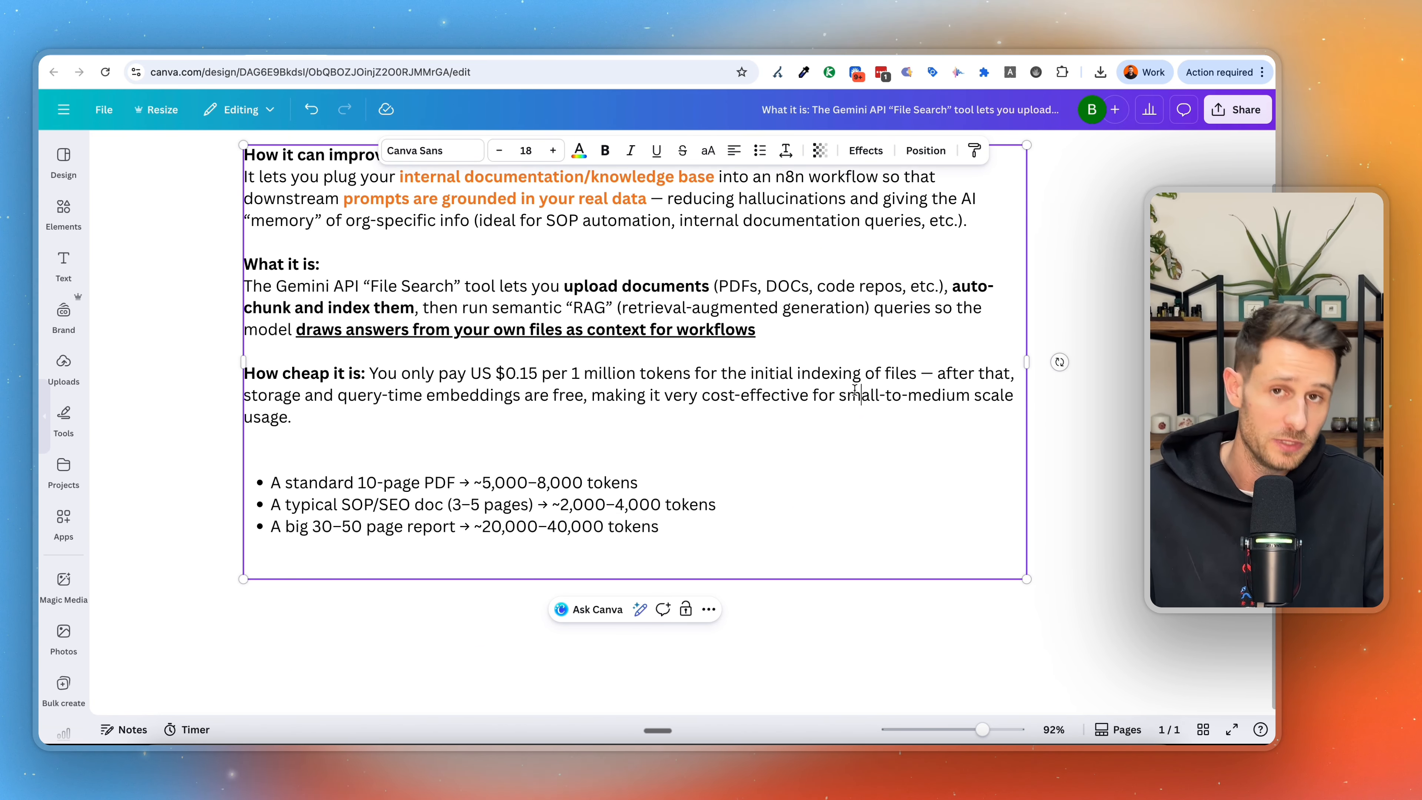
drag(738, 373, 950, 387)
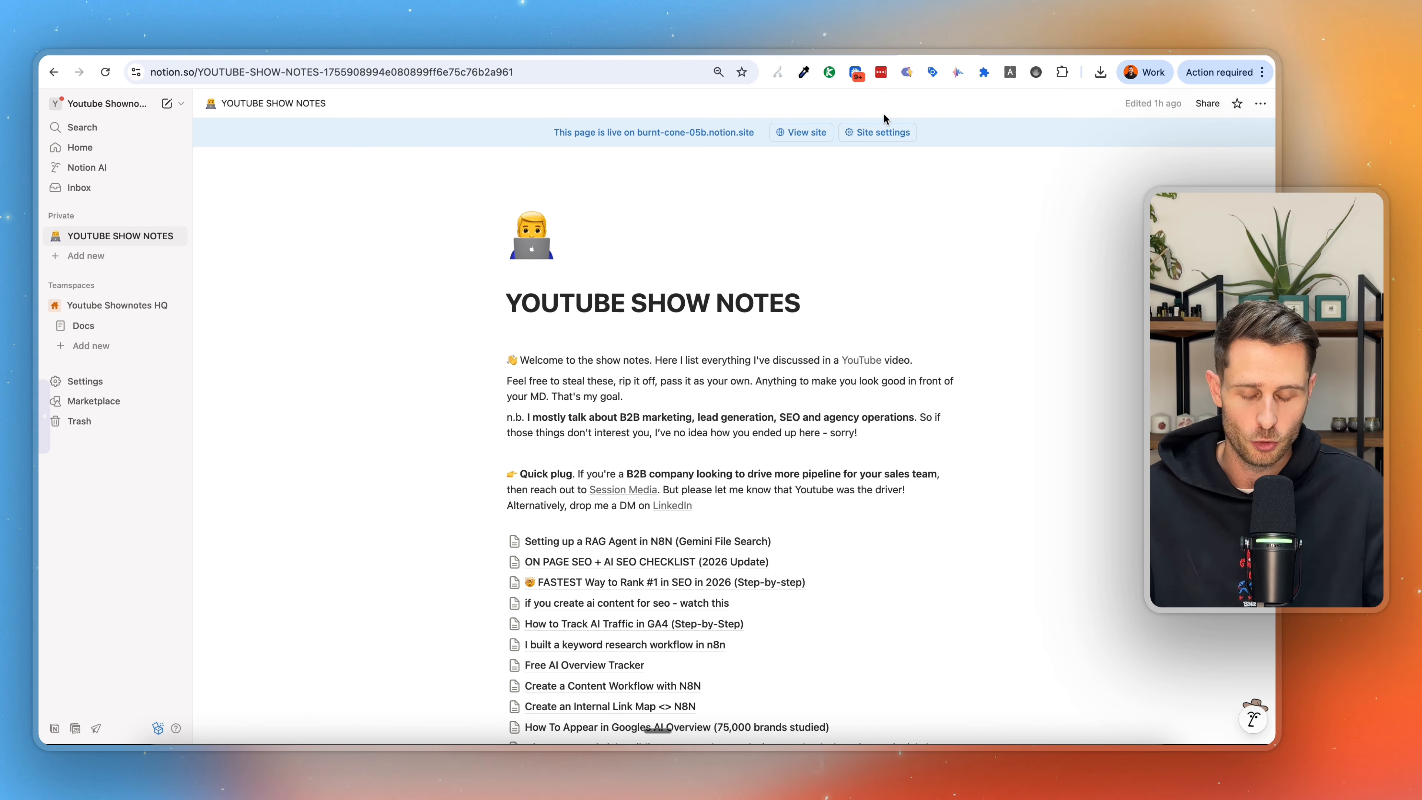
Open the "Setting up a RAG Agent in N8N (Gemini File Search)" page from the YouTube show notes in Notion.
scroll(698, 458, down, 3)
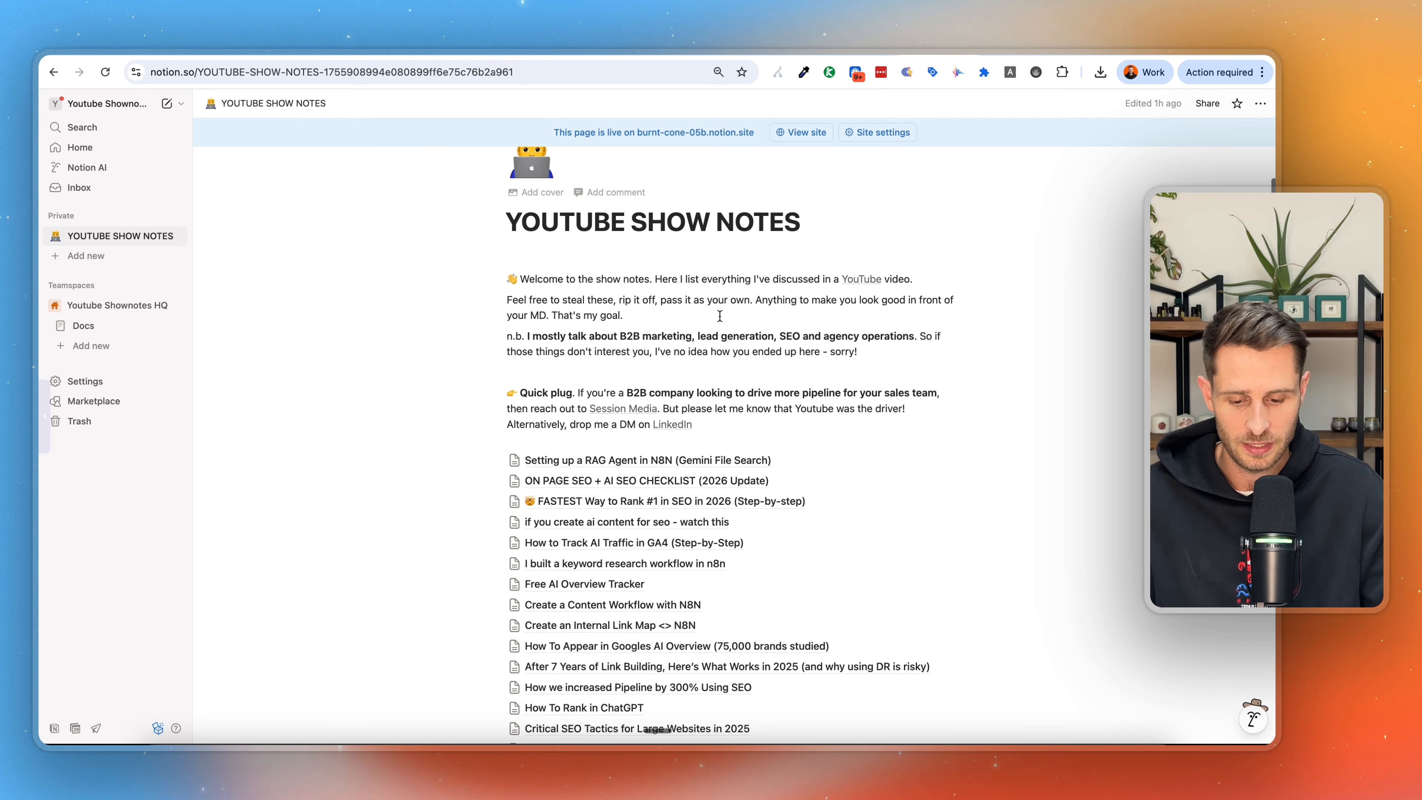
click(698, 459)
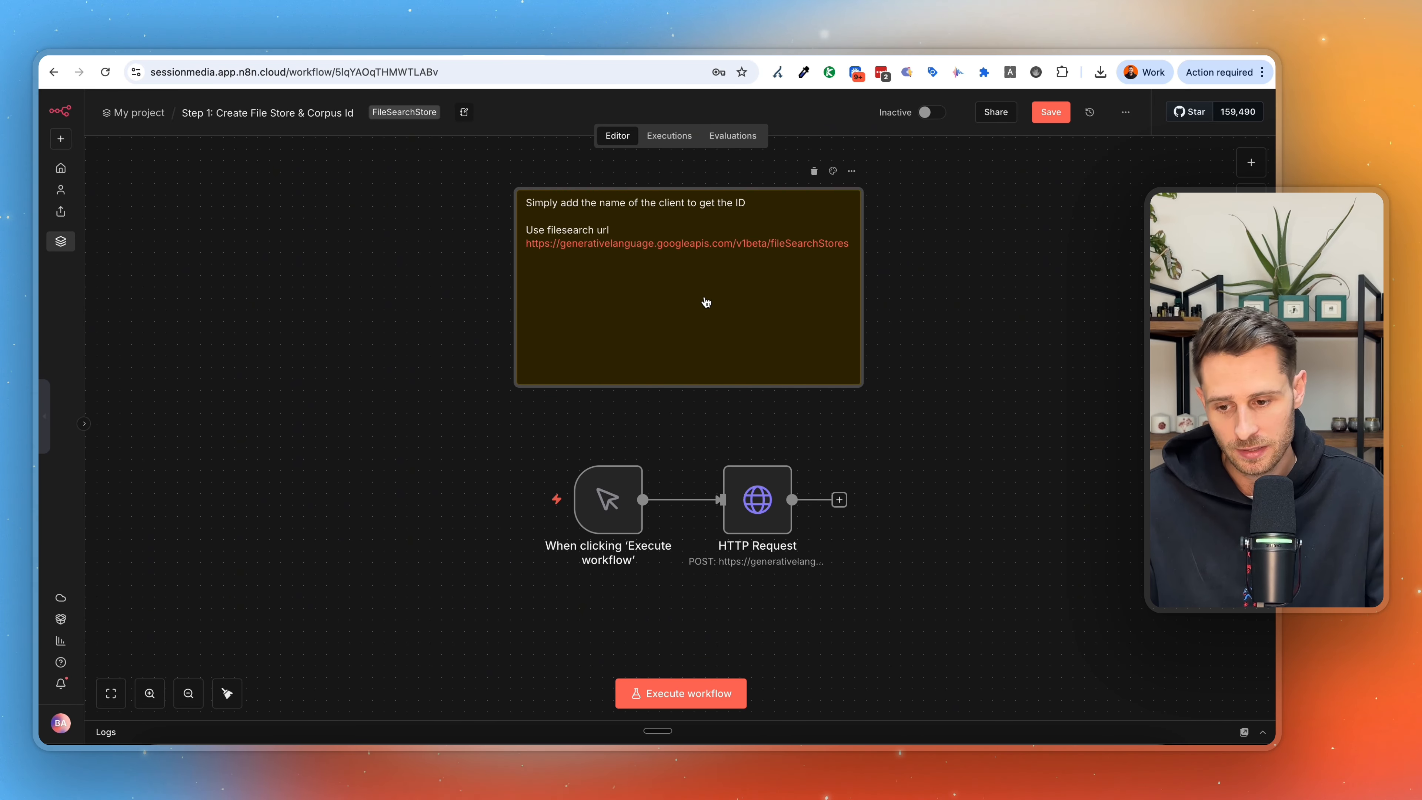
Switch to the Gemini API File Search documentation and review the REST example for directly uploading to a File Search store.
key(ctrl+Tab)
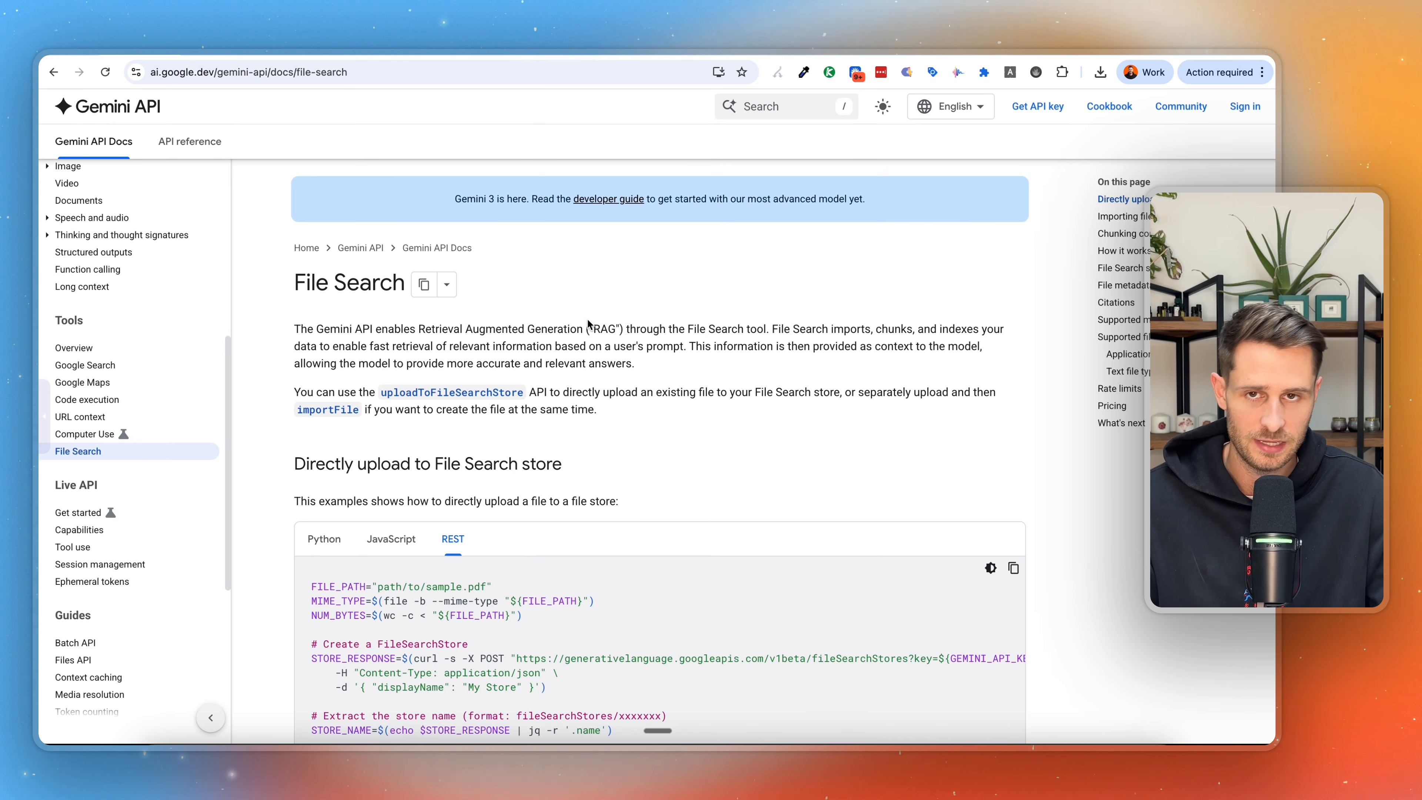
scroll(588, 320, down, 2)
scroll(588, 324, down, 2)
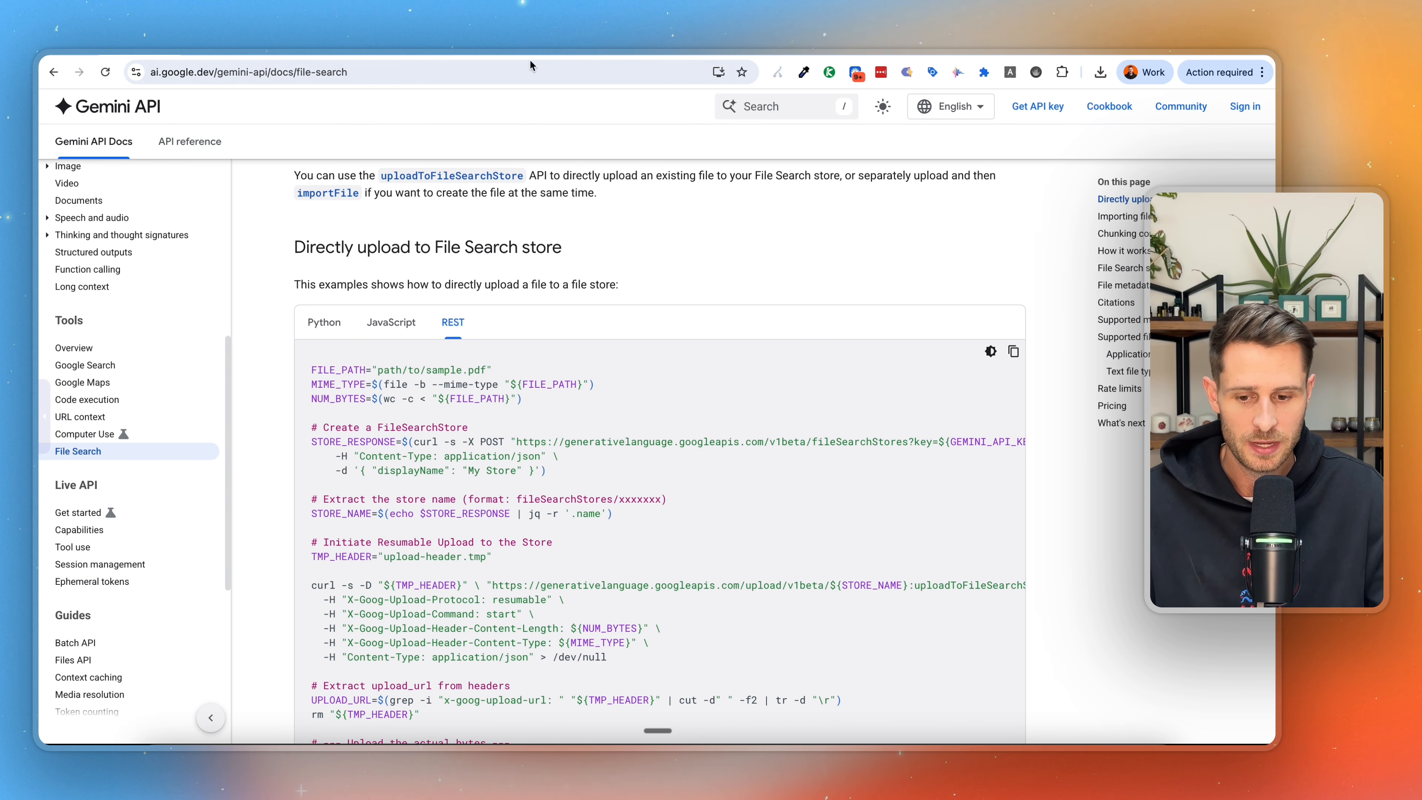
click(938, 52)
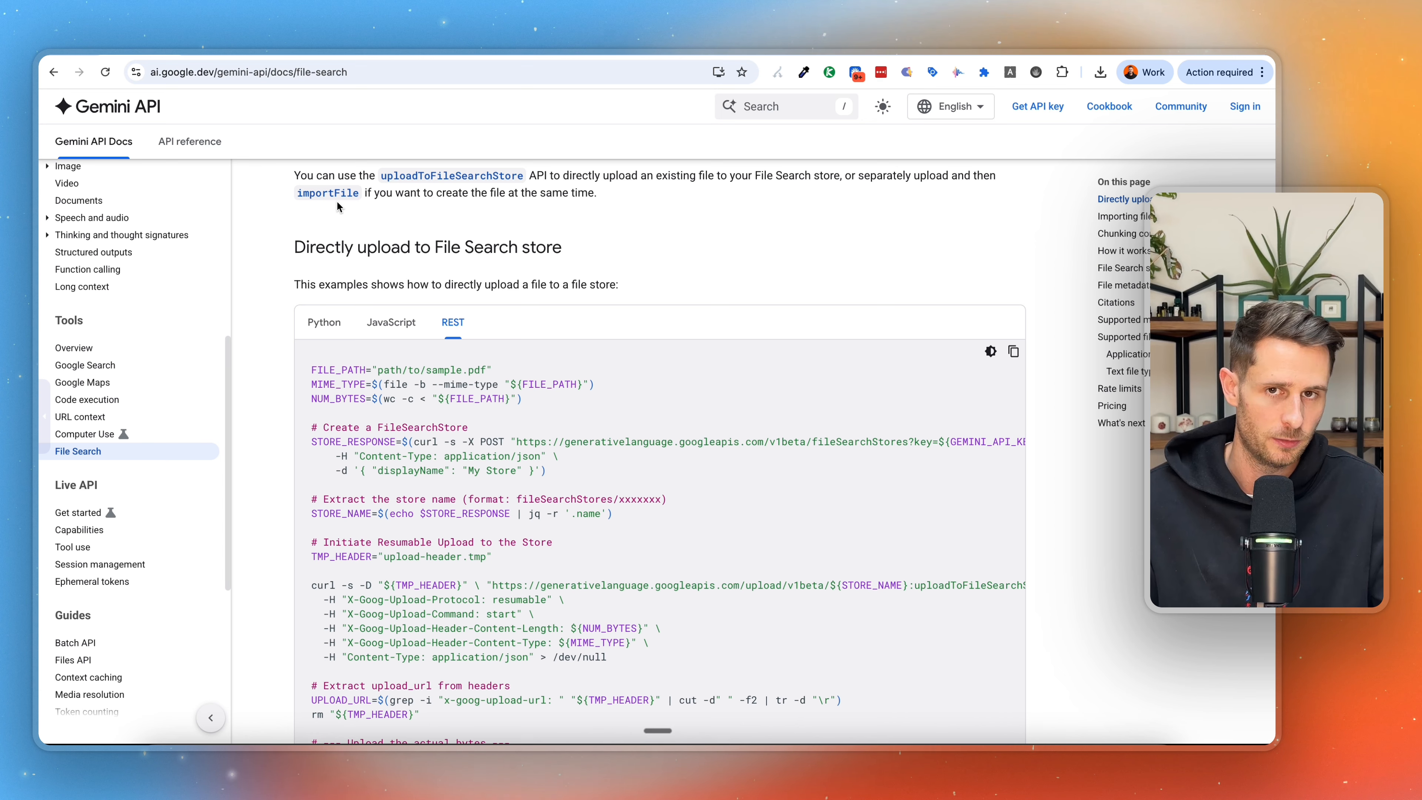
scroll(751, 276, up, 5)
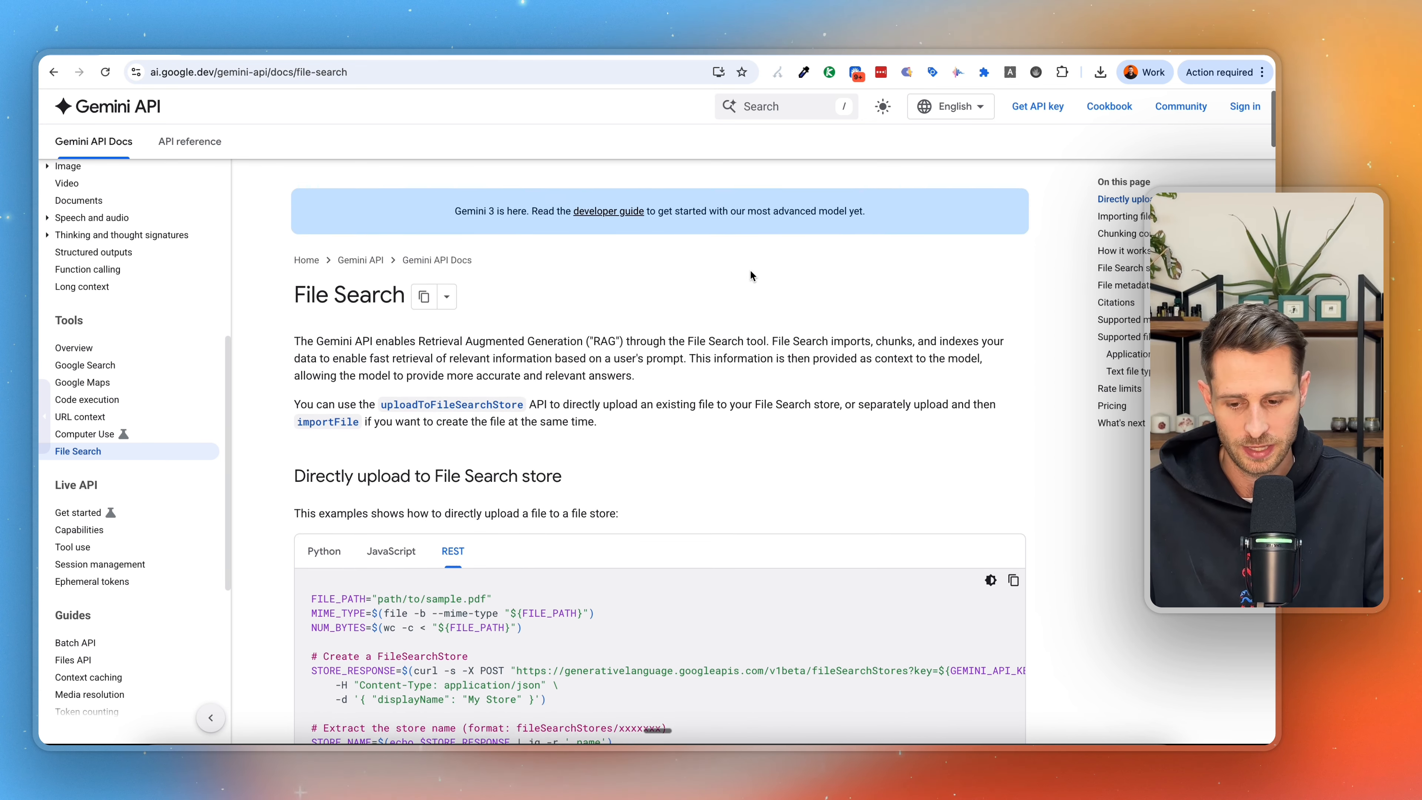
View the File Search documentation page as Markdown and skim its store creation, chunking and file metadata examples.
click(447, 284)
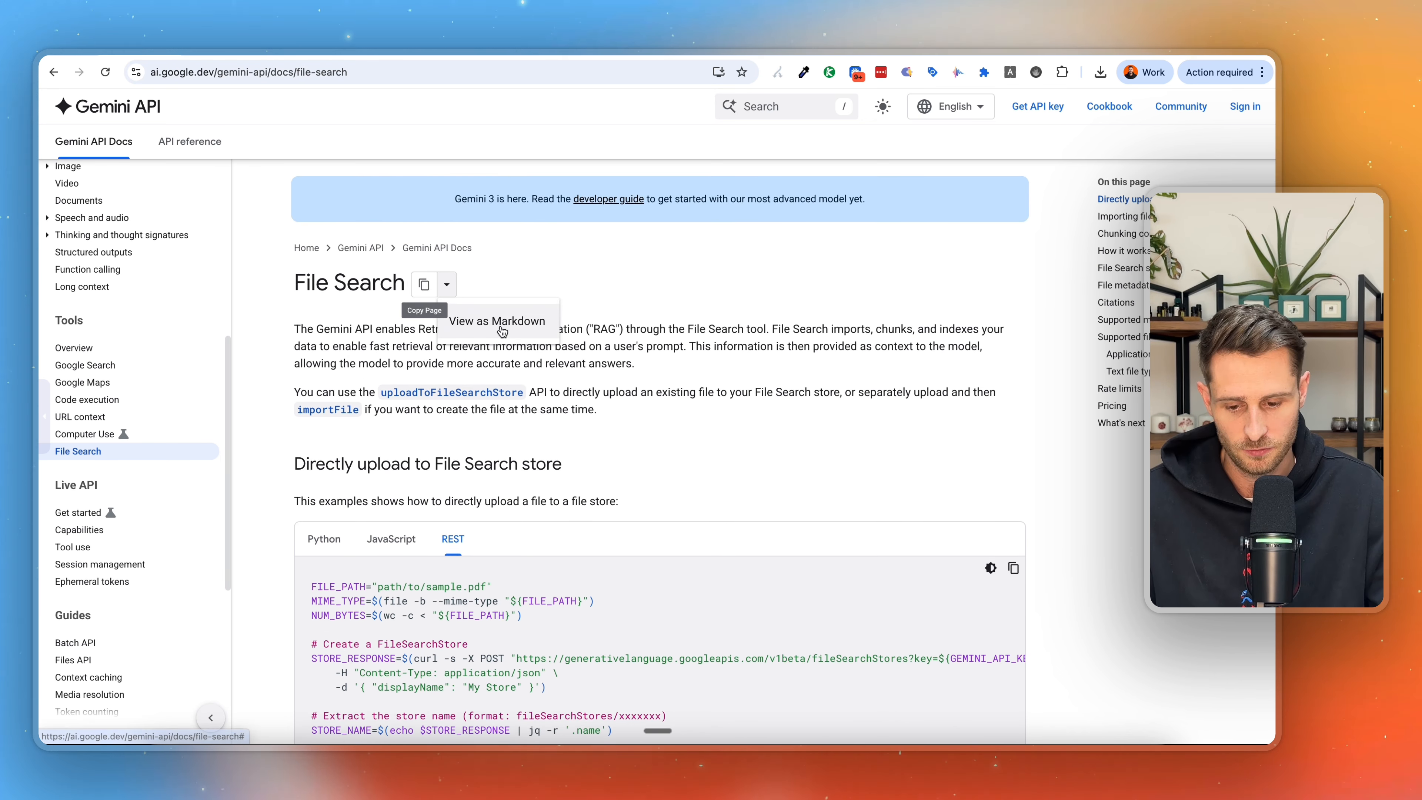
click(473, 321)
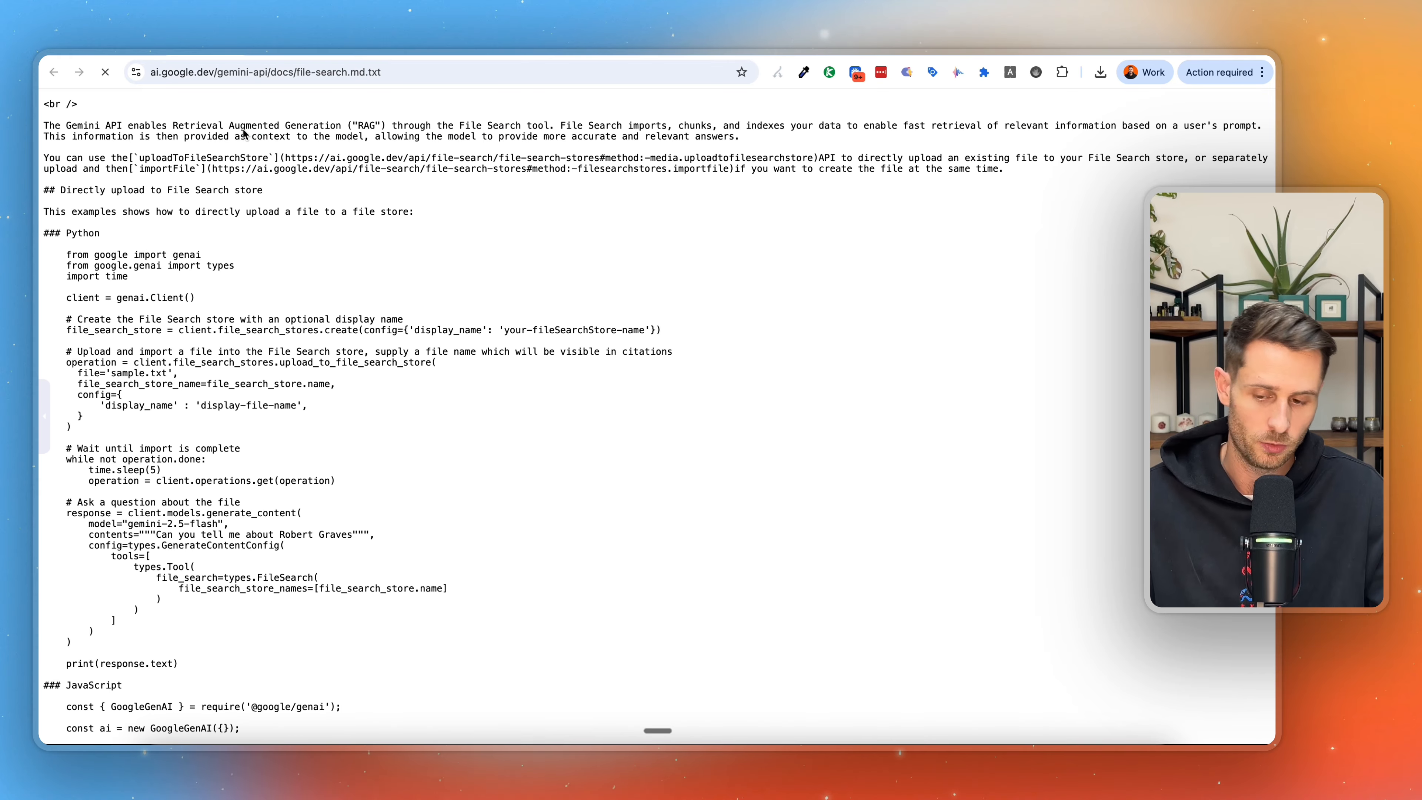
scroll(269, 390, down, 15)
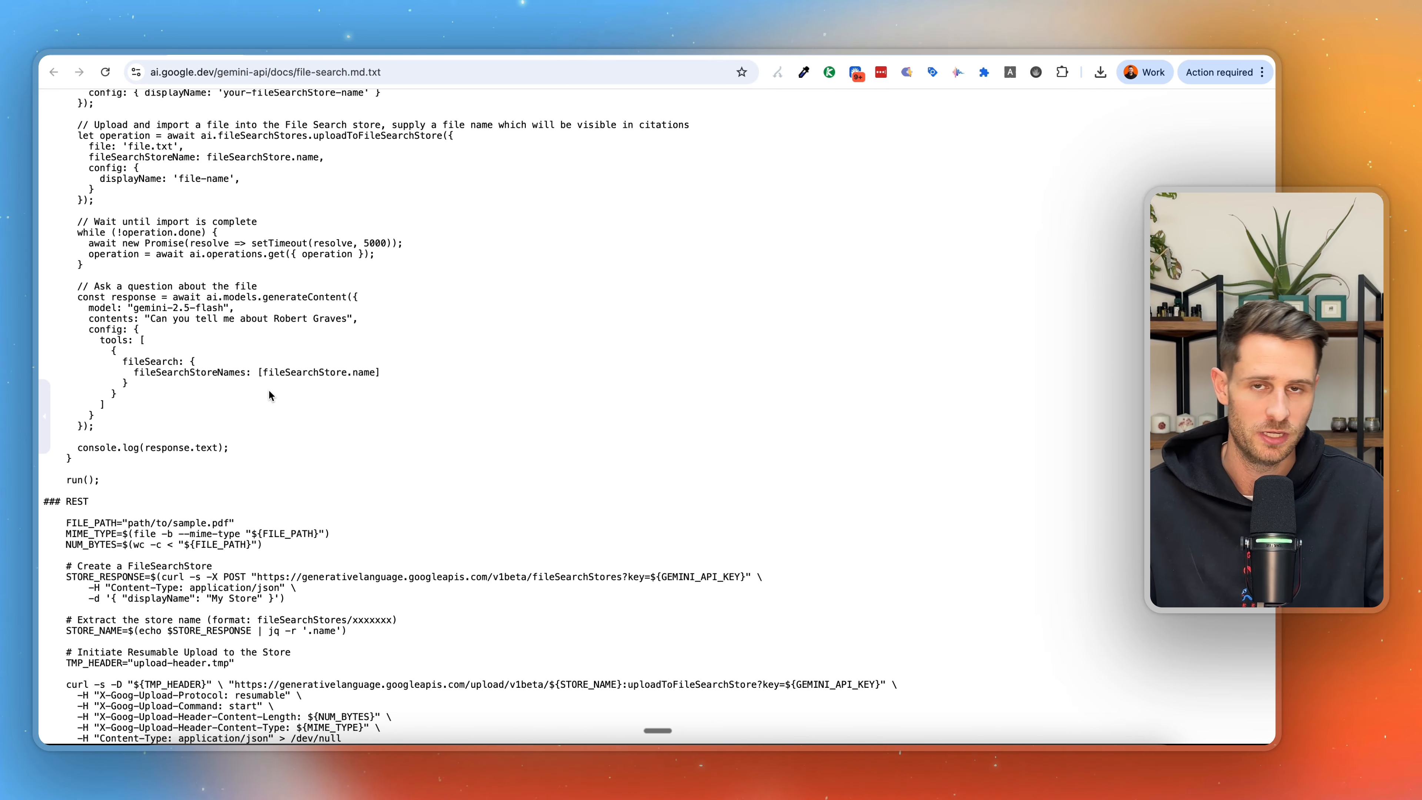
scroll(269, 392, down, 15)
scroll(269, 398, down, 20)
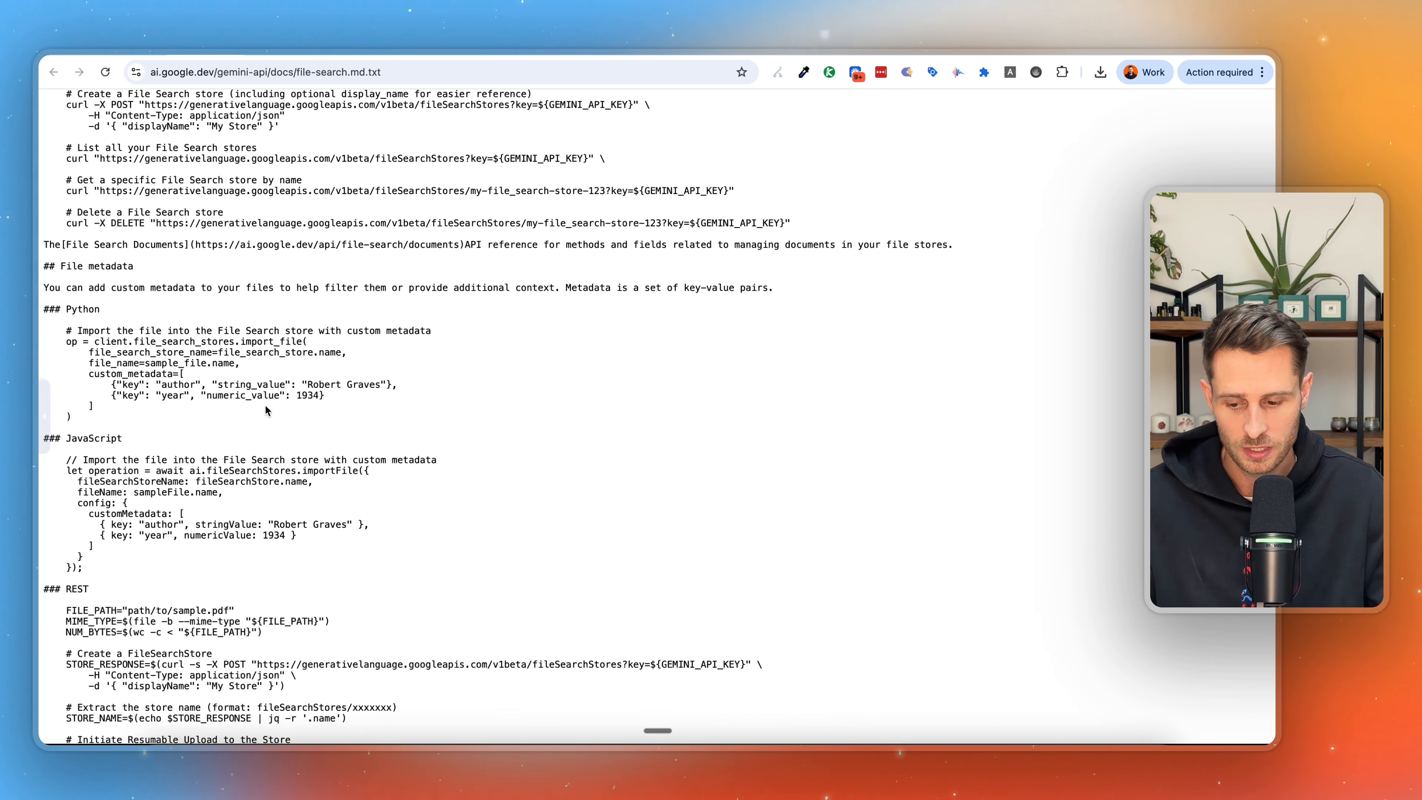
drag(309, 540, 180, 244)
scroll(180, 247, up, 17)
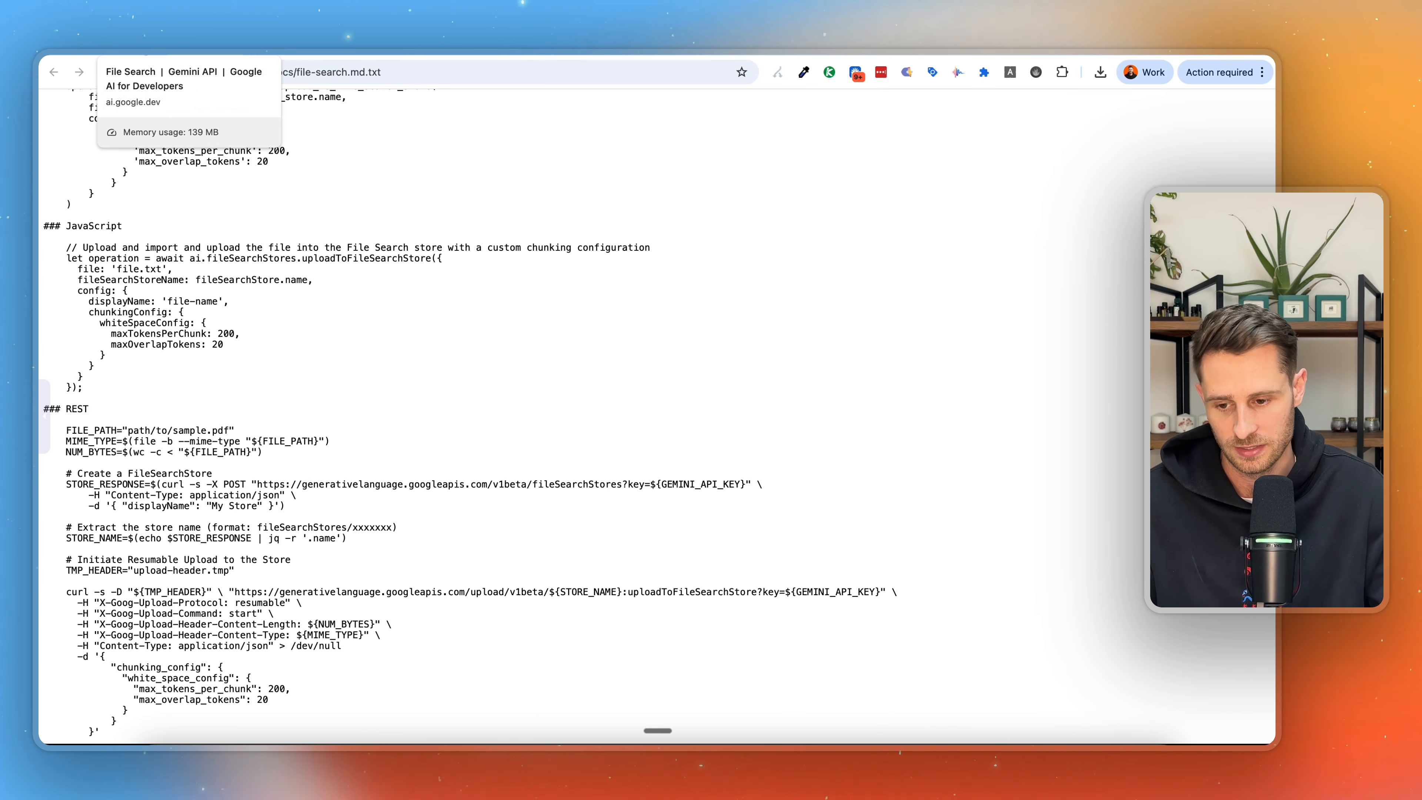
Switch to the n8n workflow "Step 1: Create File Store & Corpus Id" and add a new HTTP Request node to the canvas.
click(132, 49)
click(546, 48)
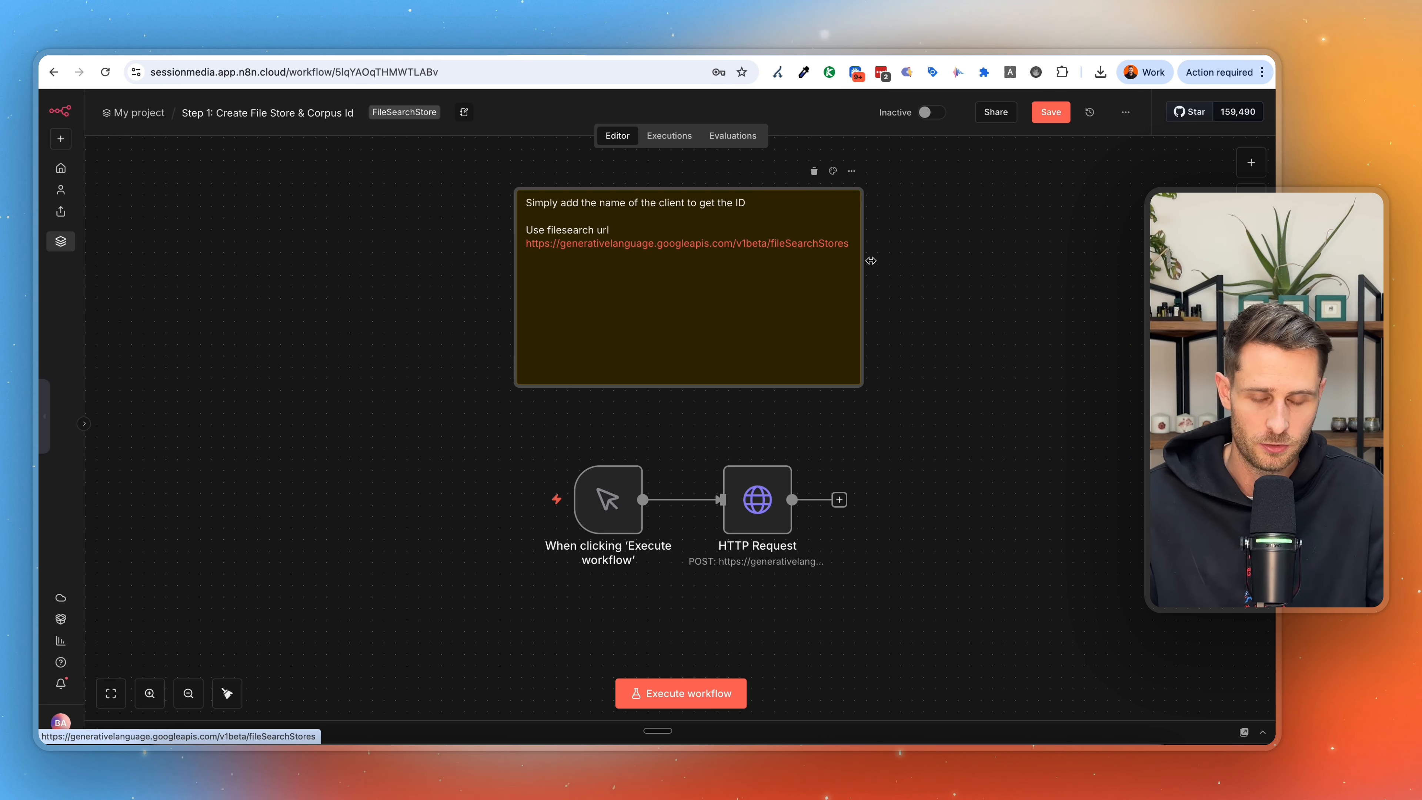
scroll(754, 477, down, 1)
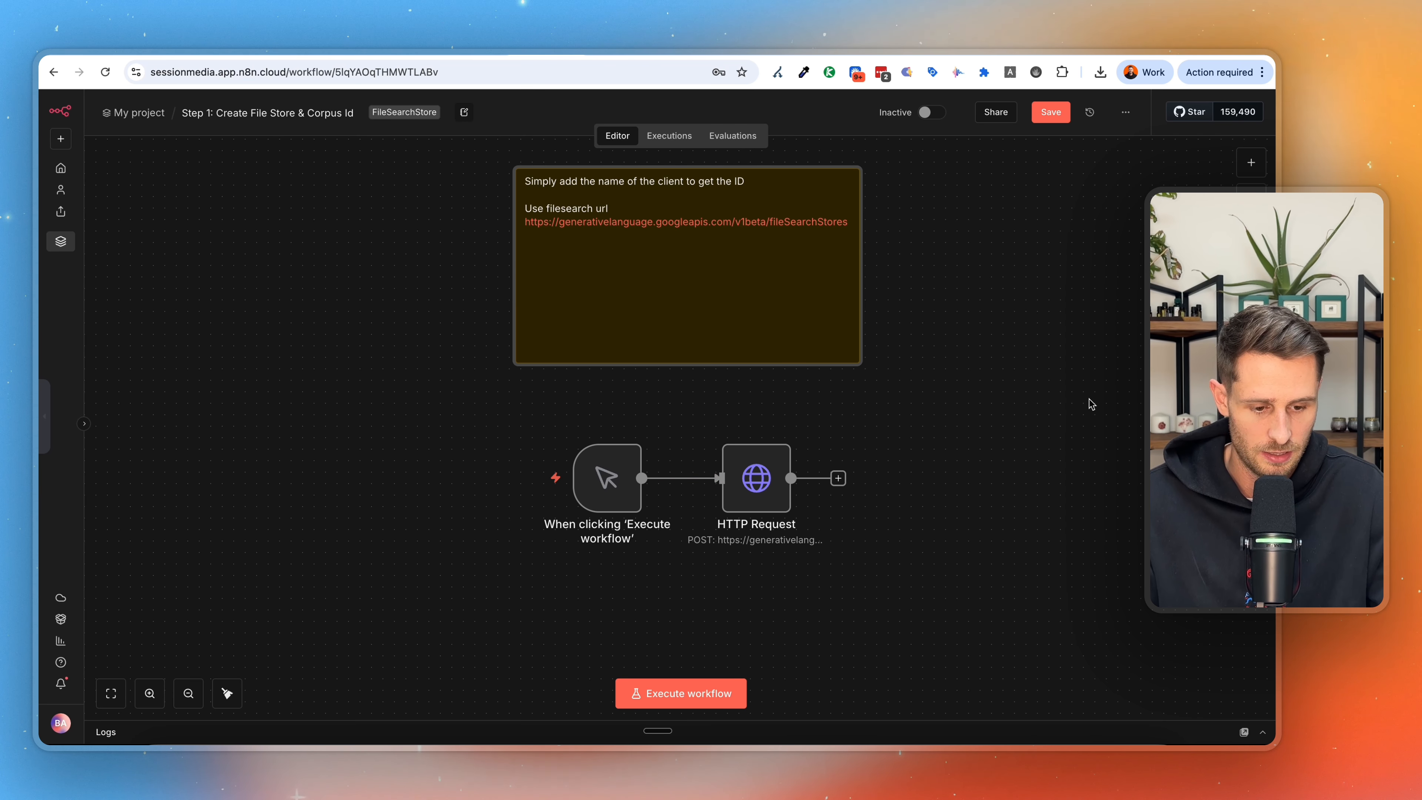
click(1251, 163)
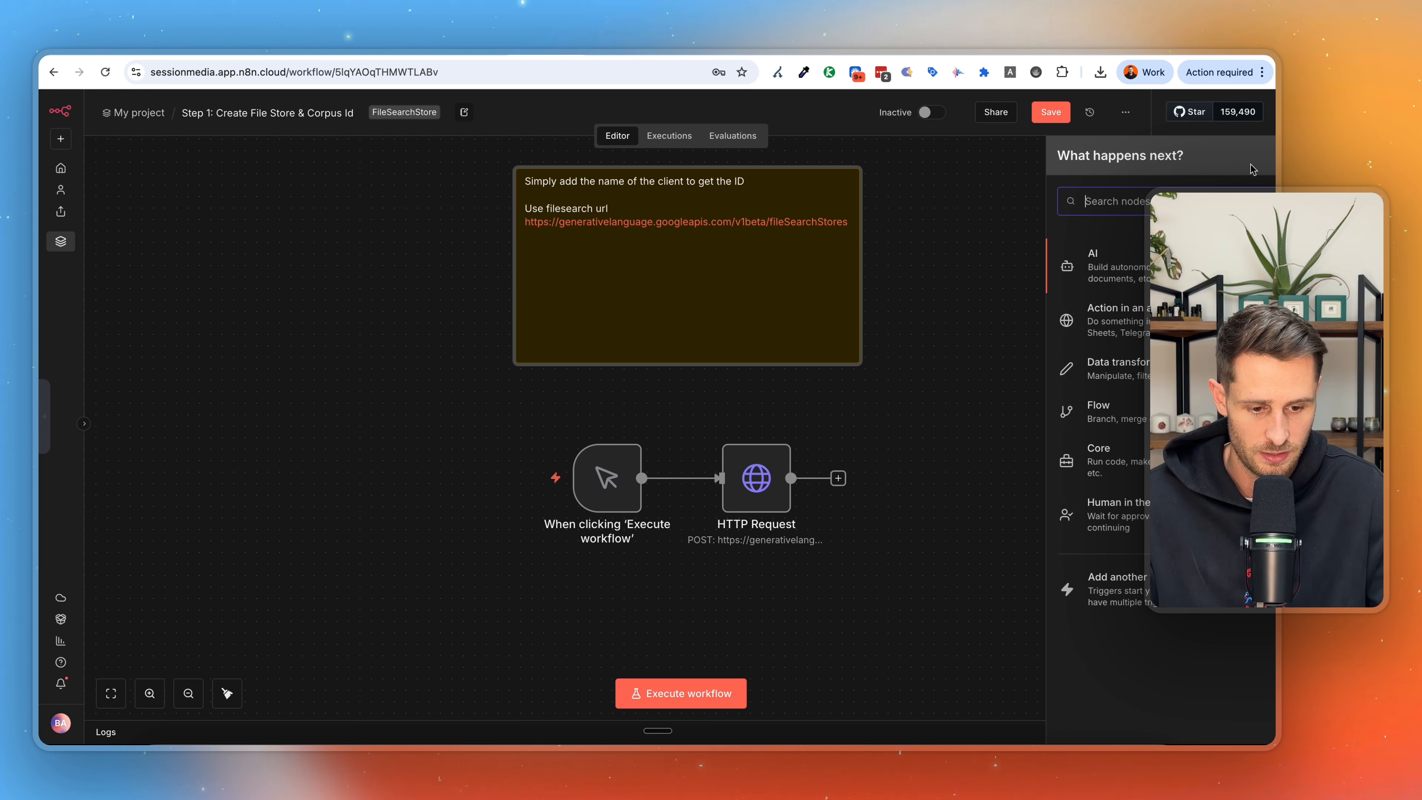
text(http)
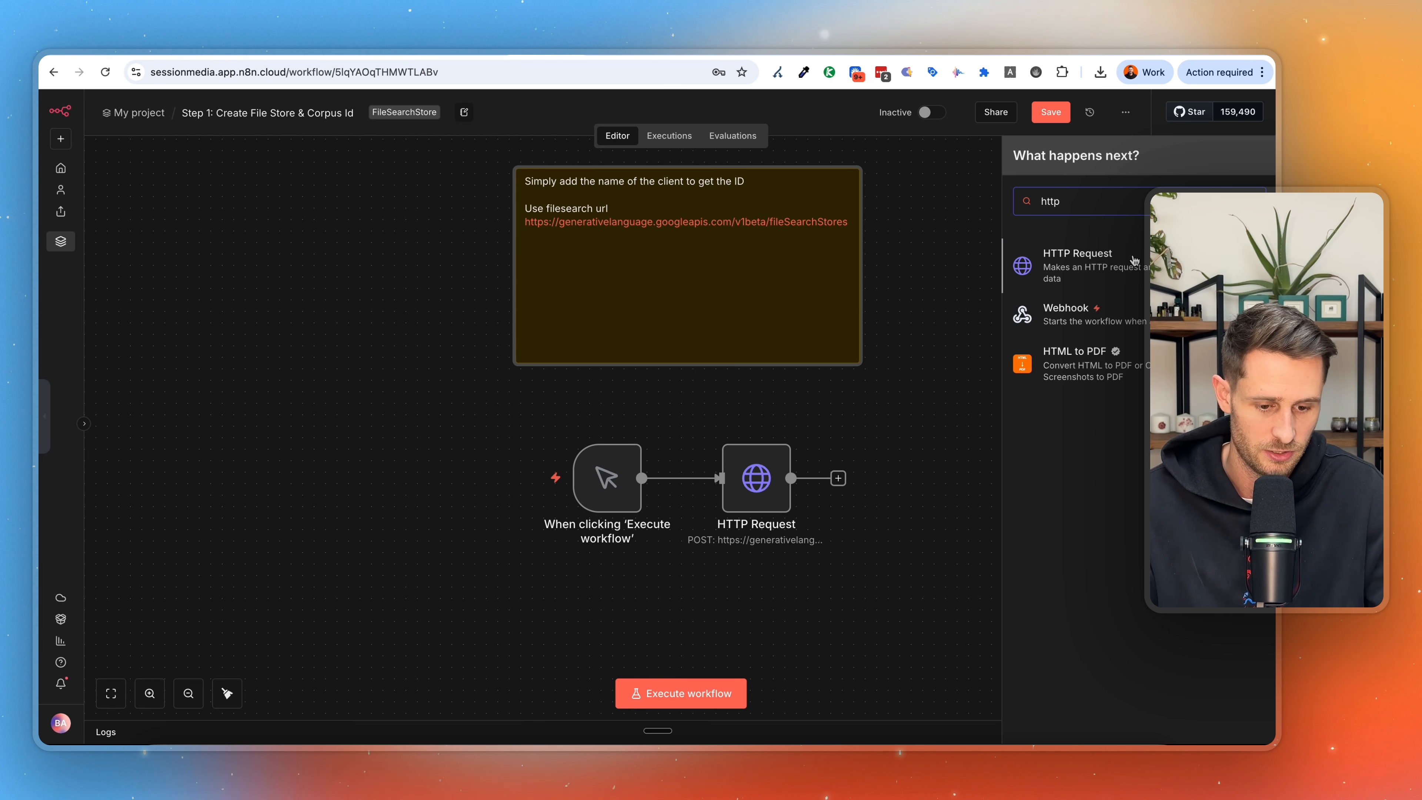
click(1130, 257)
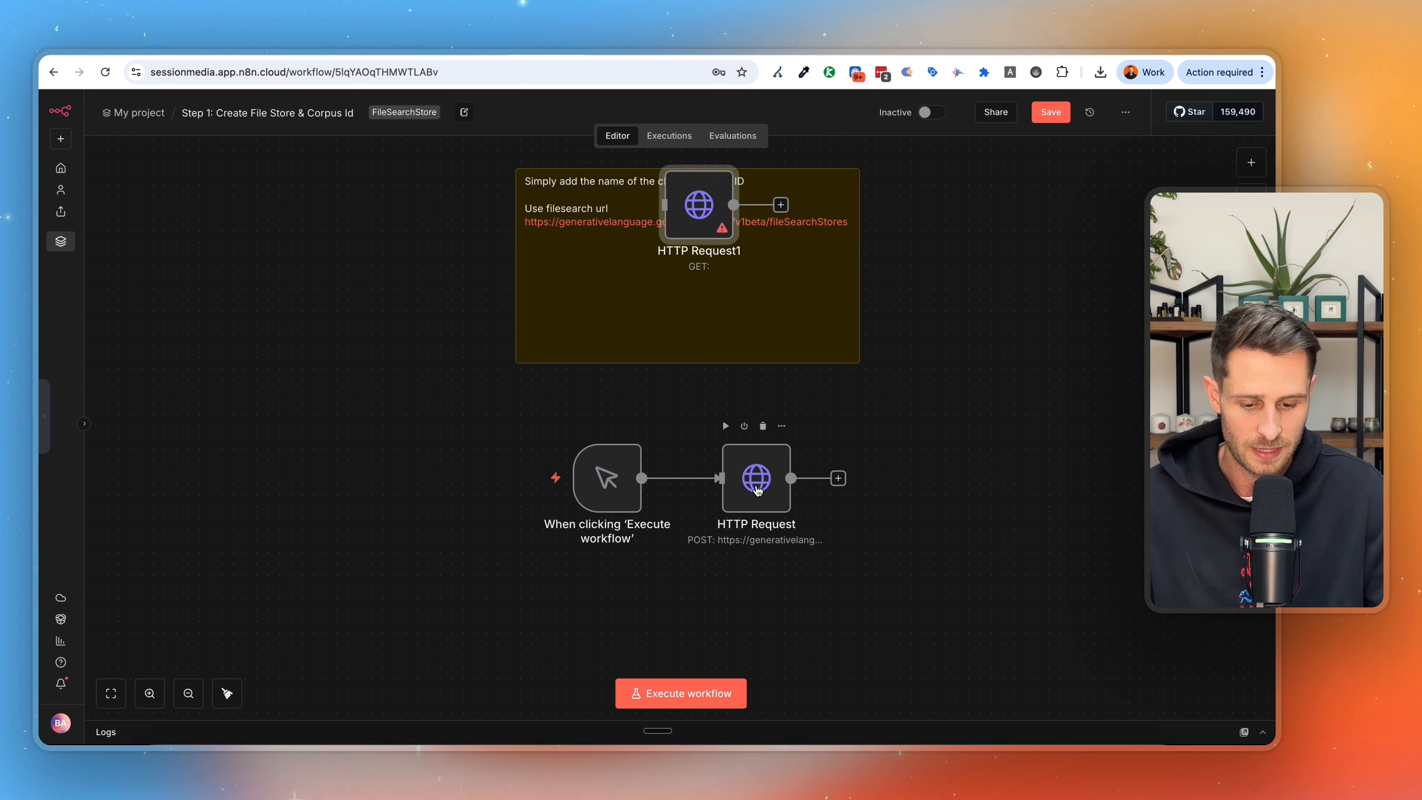
In the HTTP Request node connected to the trigger, select the POST method and review the fileSearchStores URL.
double_click(753, 477)
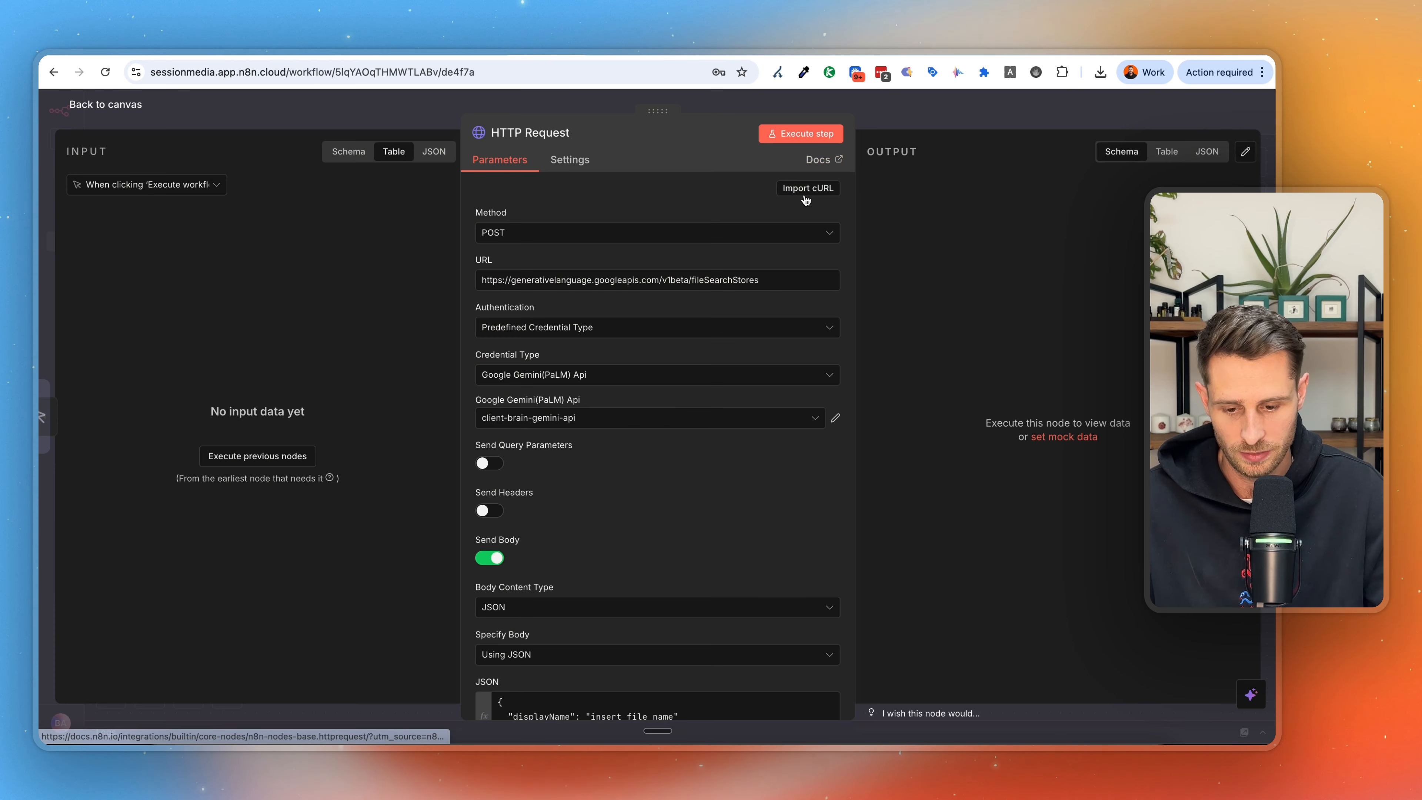
click(598, 232)
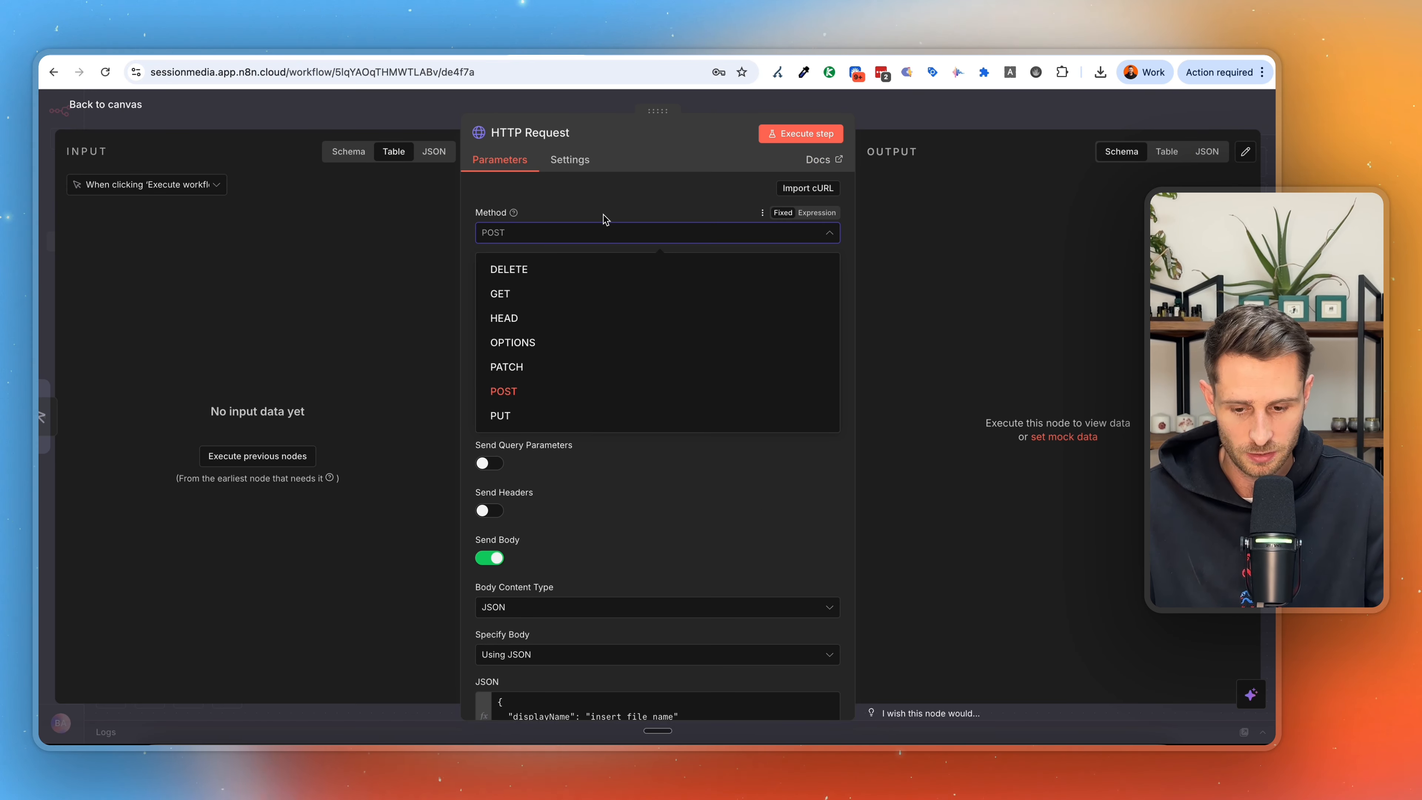
click(526, 391)
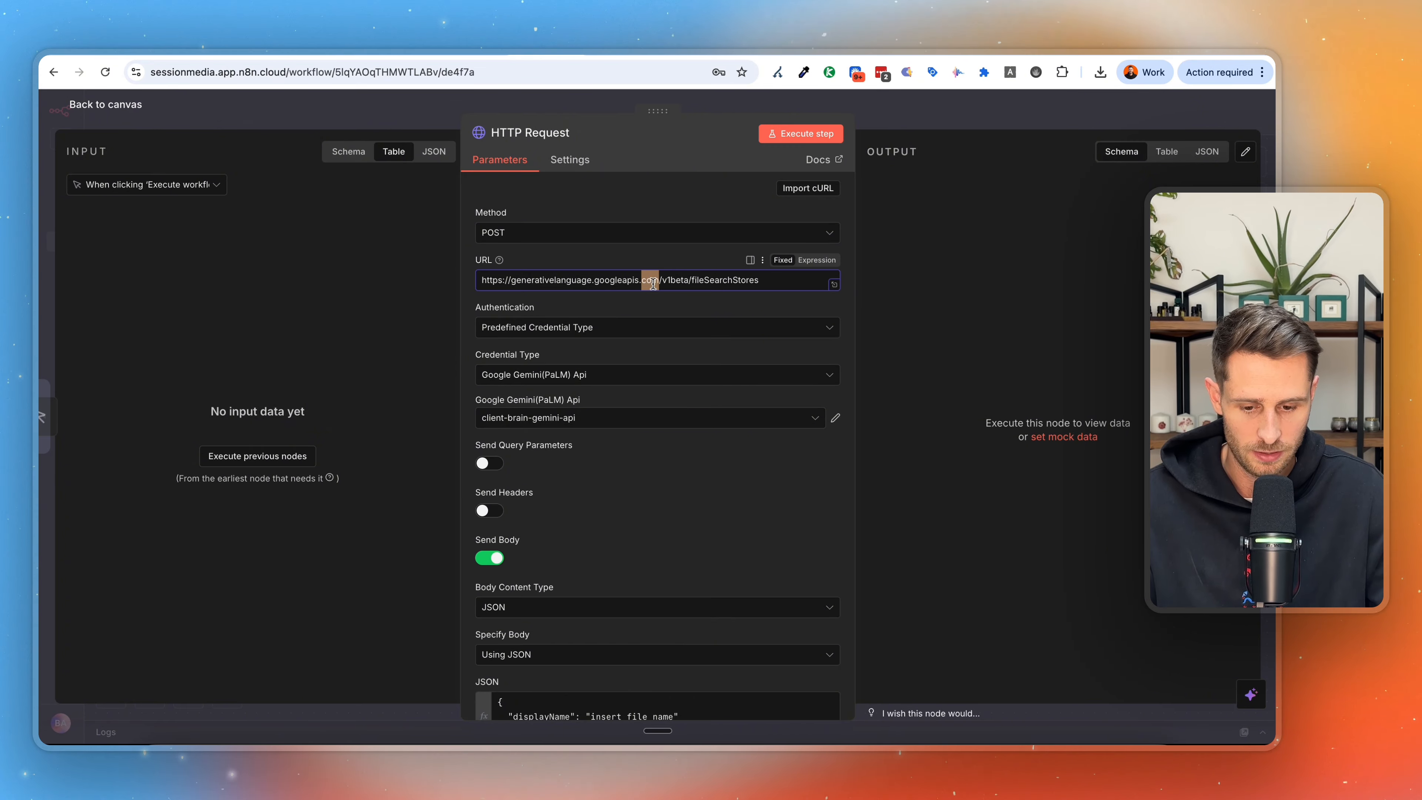
click(676, 279)
click(700, 279)
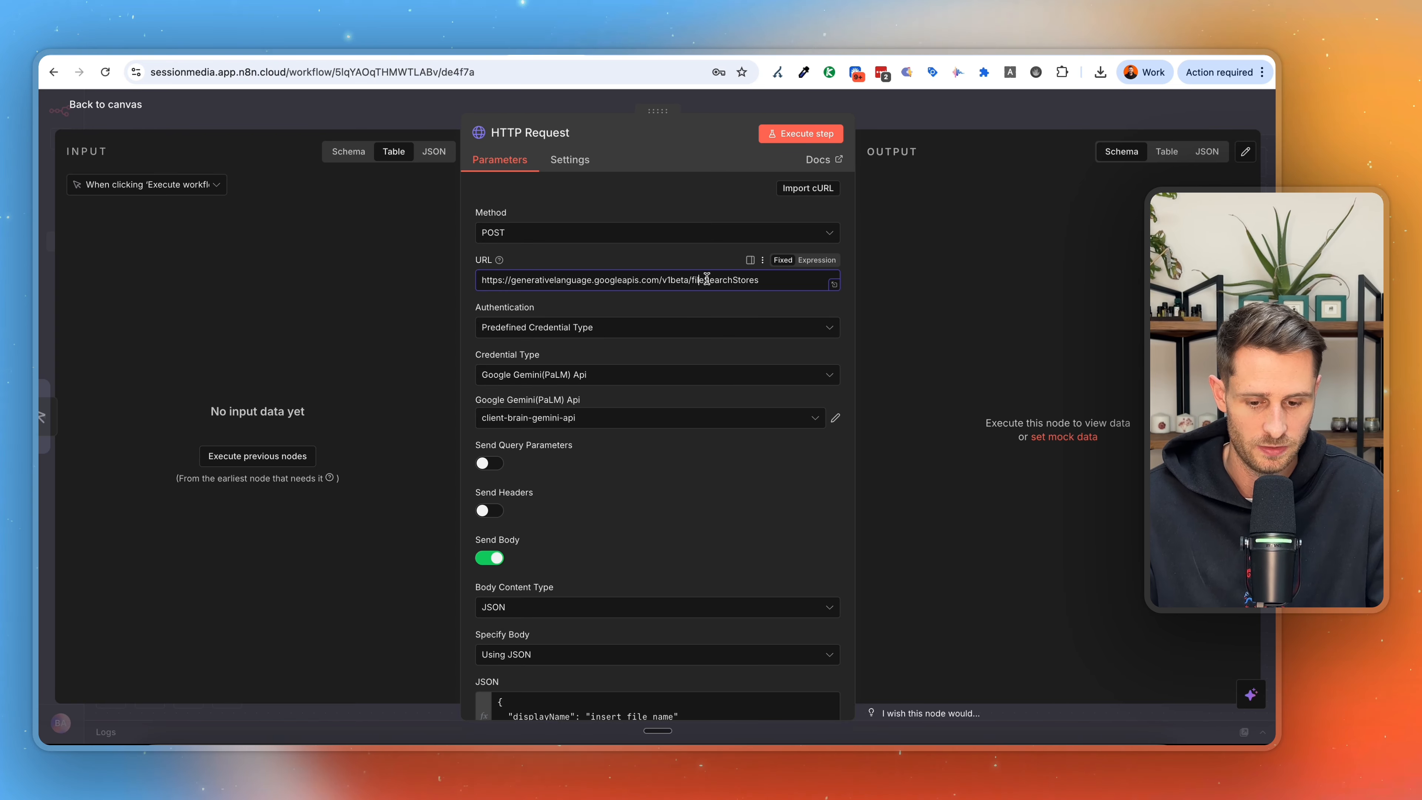
click(1003, 100)
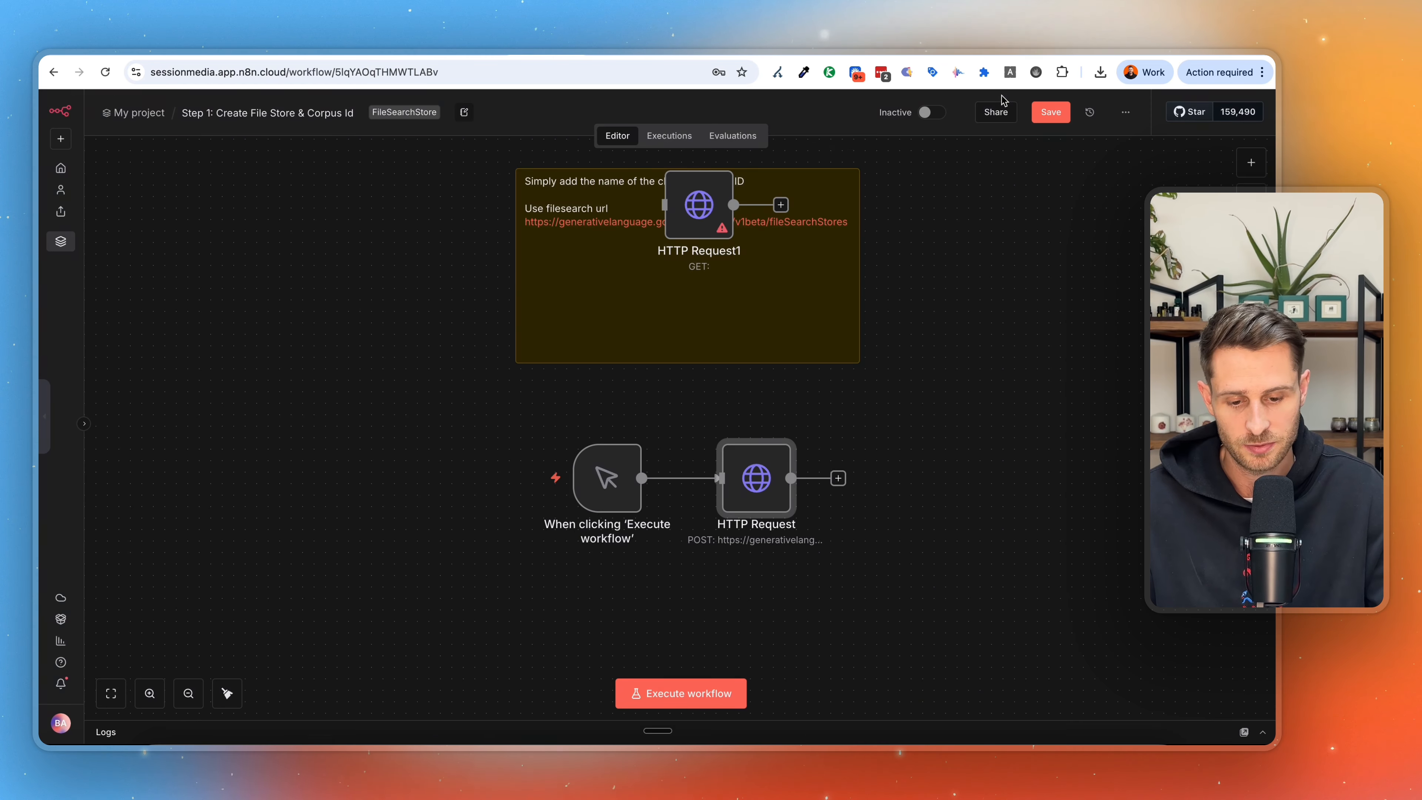
Move the new HTTP Request node off the sticky note and select the note's fileSearchStores URL.
drag(689, 210, 976, 324)
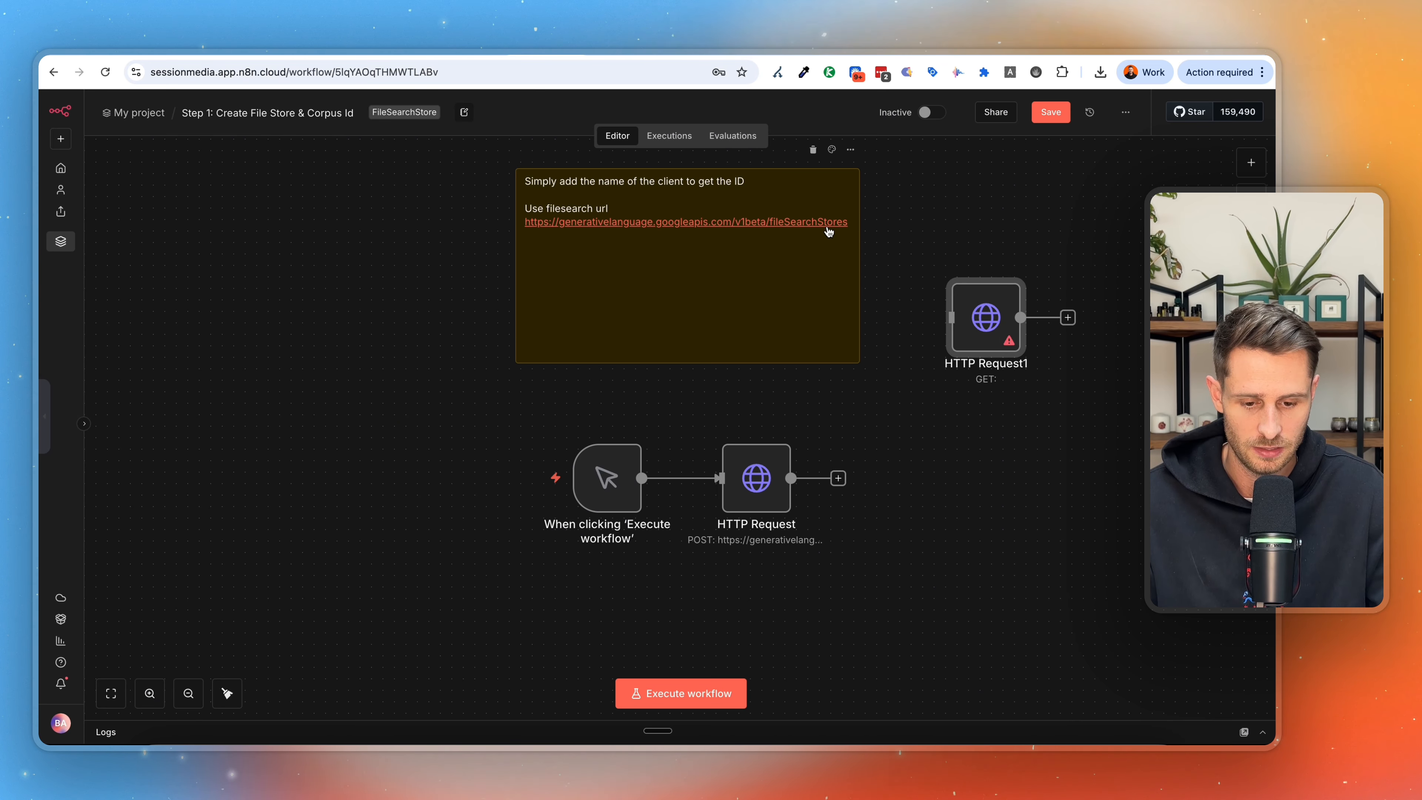
double_click(805, 270)
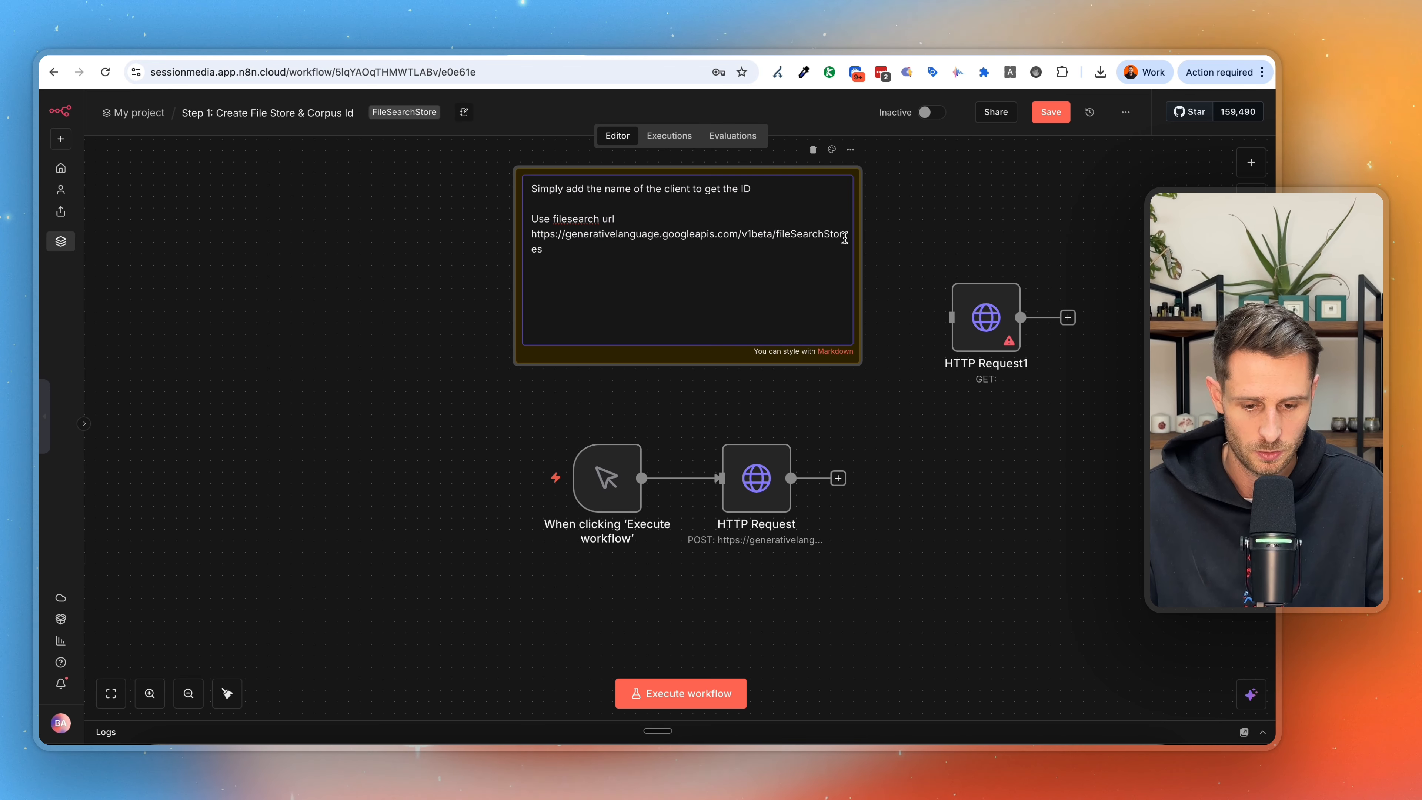
drag(606, 254, 533, 240)
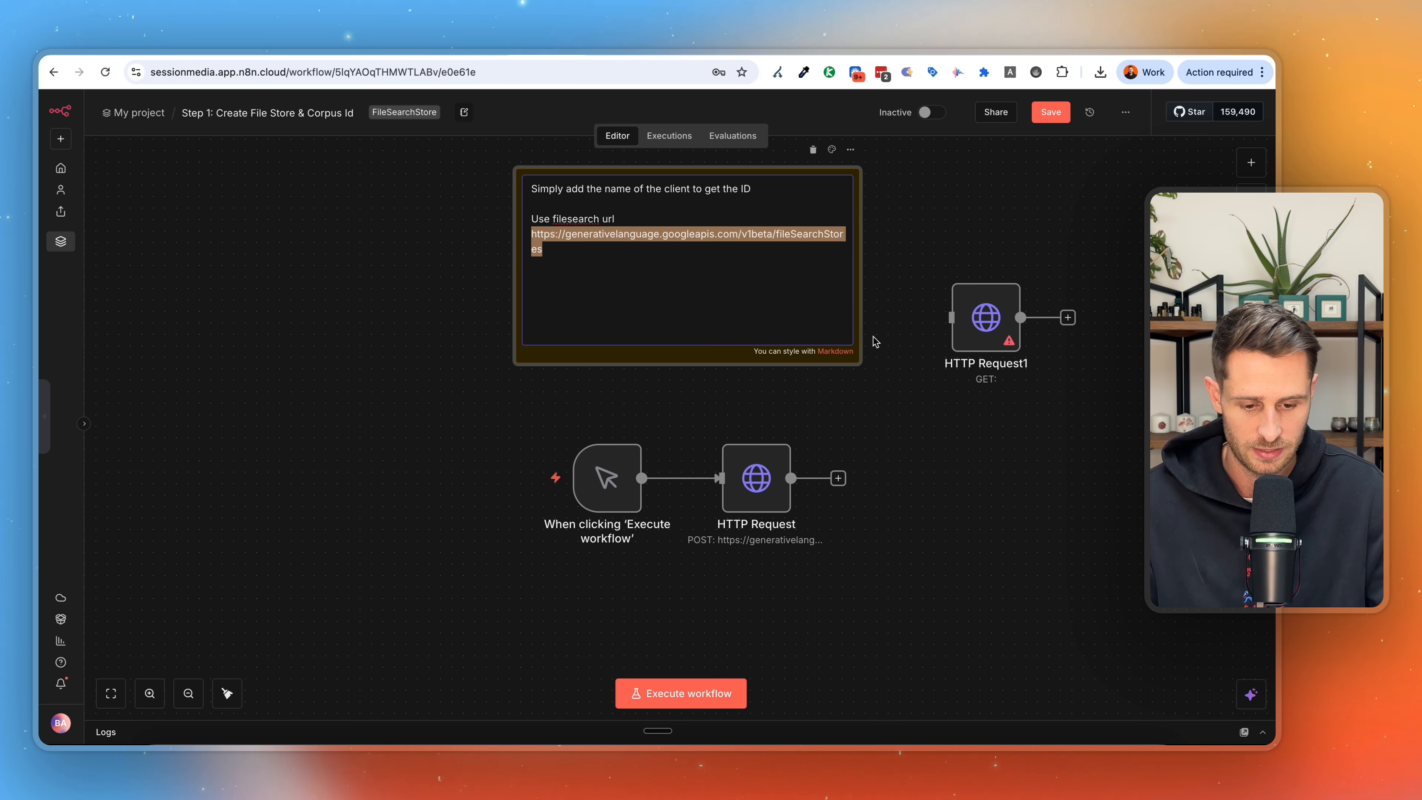
Set the displayName in the connected HTTP Request node's JSON body to "session_media_docs".
double_click(749, 492)
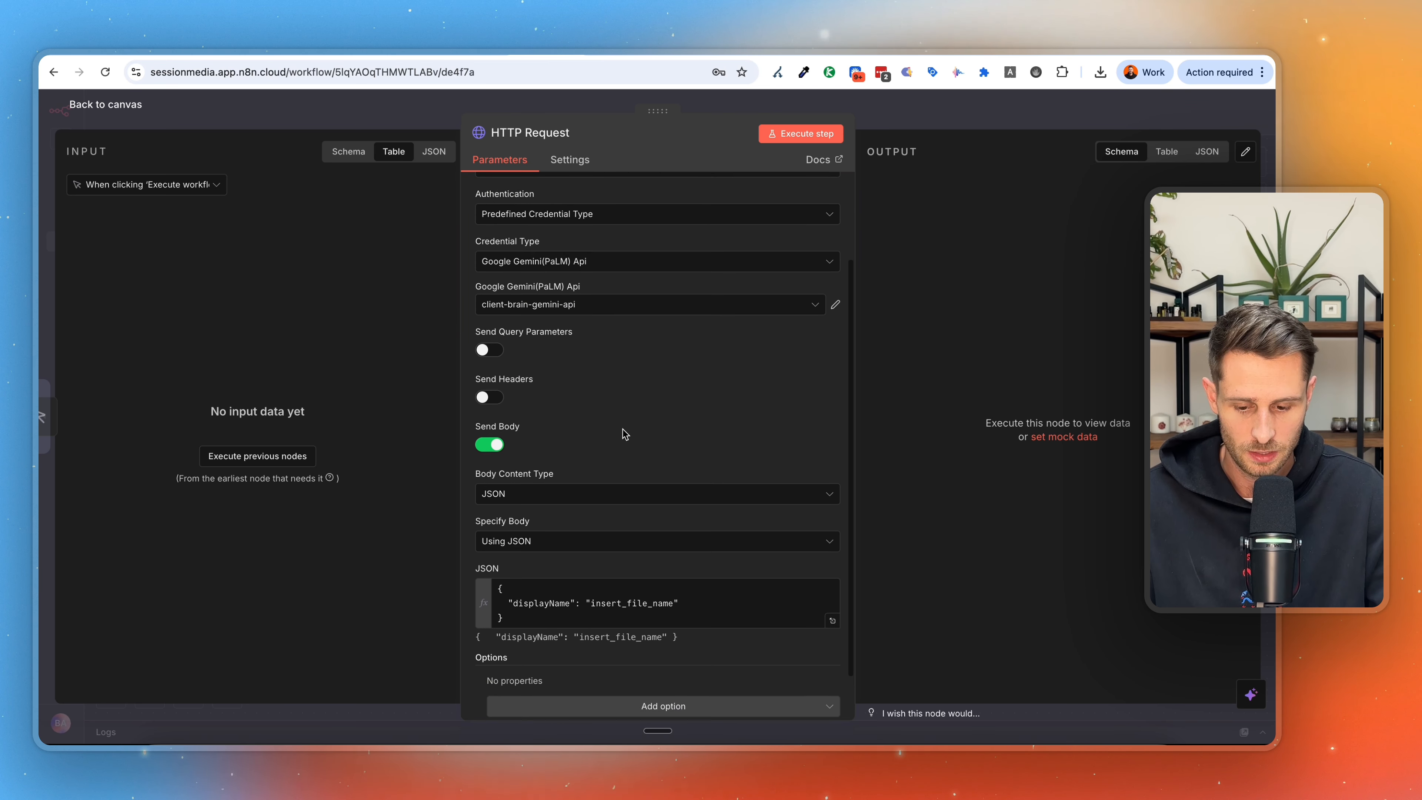
scroll(623, 430, down, 1)
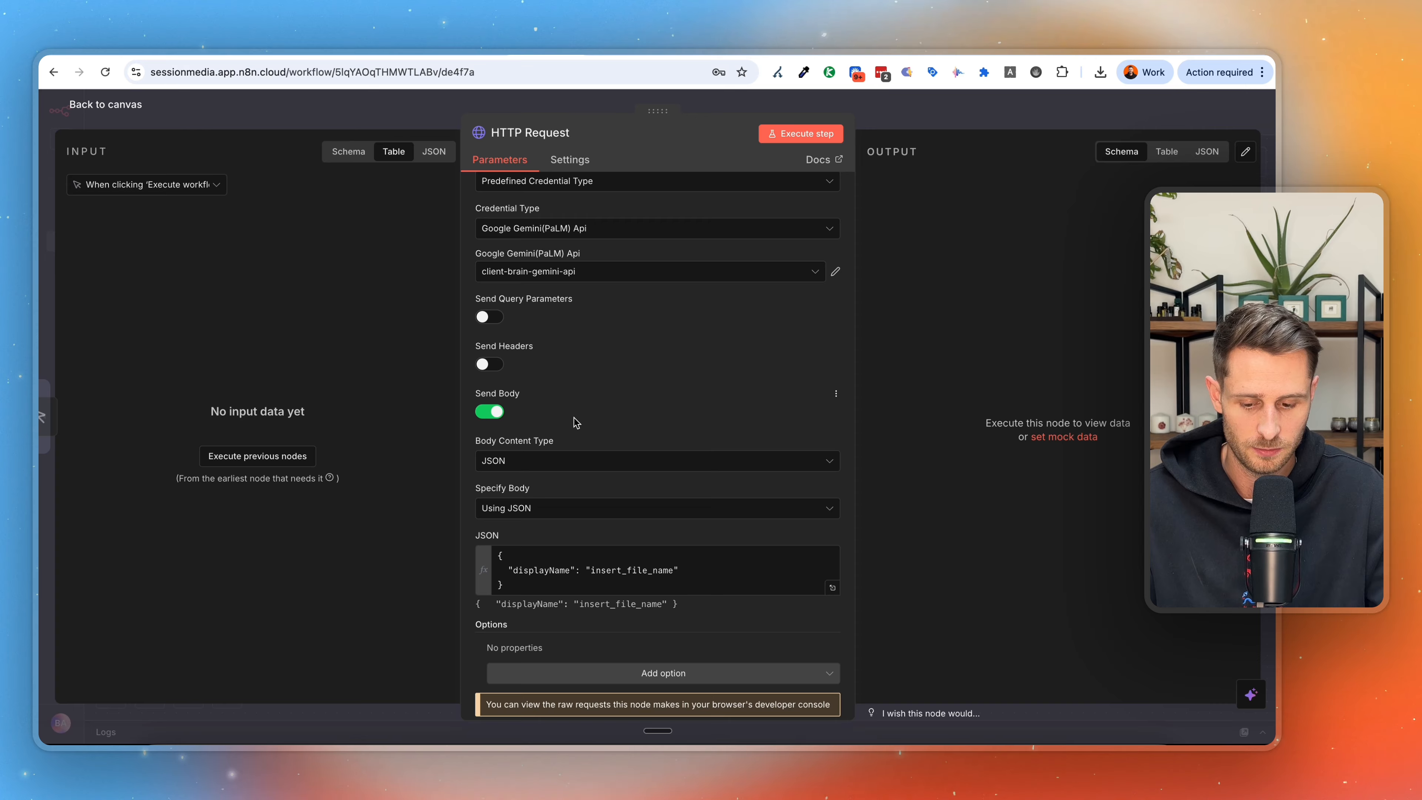
scroll(628, 423, down, 1)
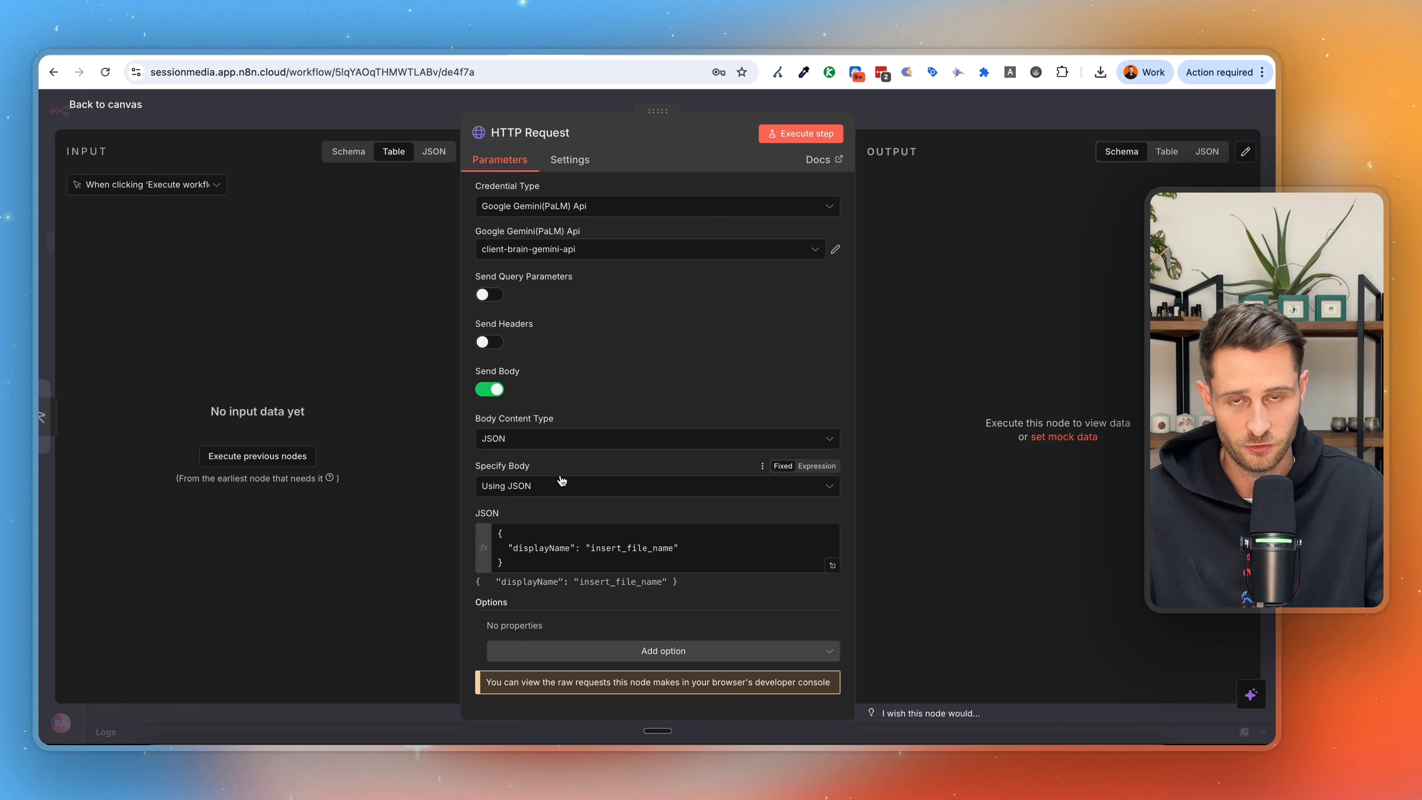
drag(673, 548, 614, 547)
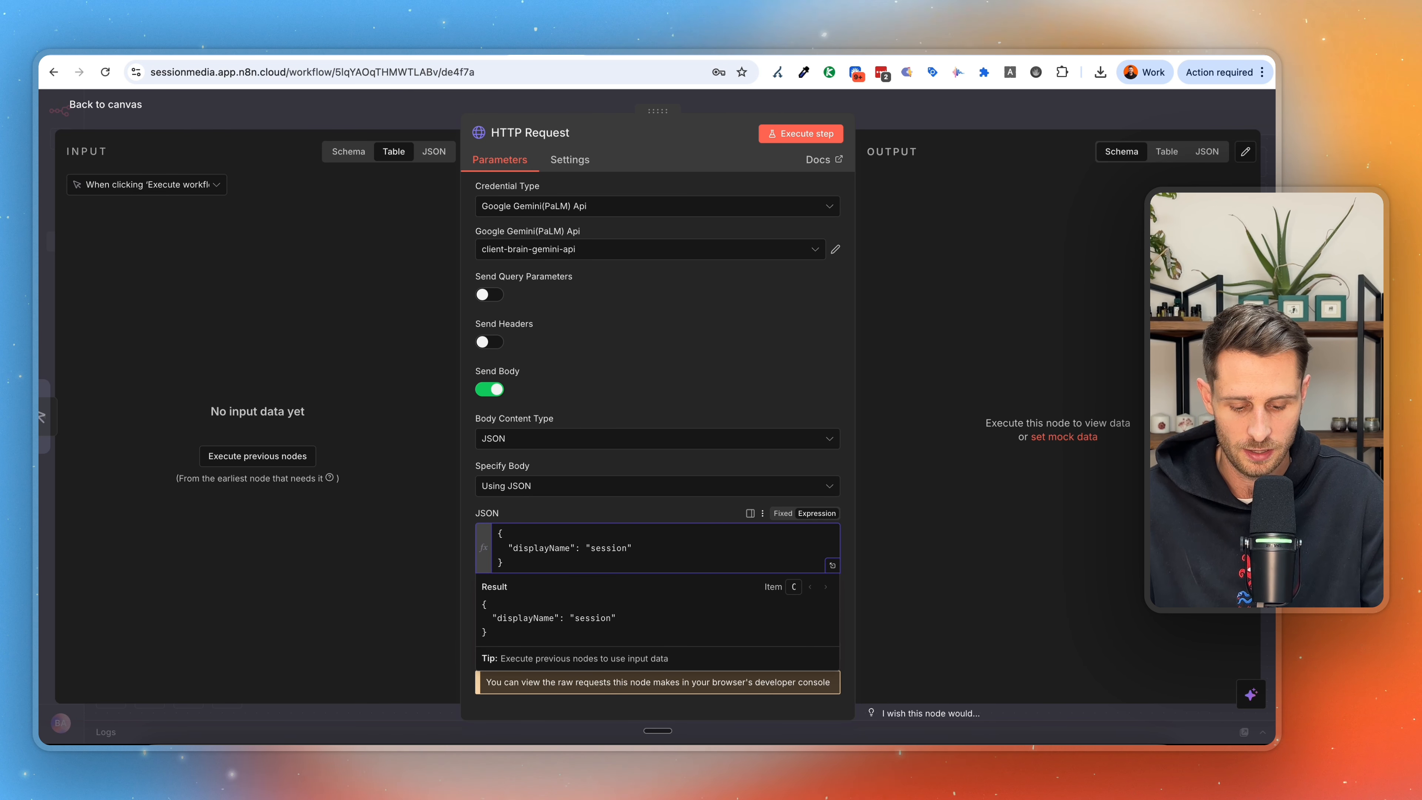
text(_media_docs)
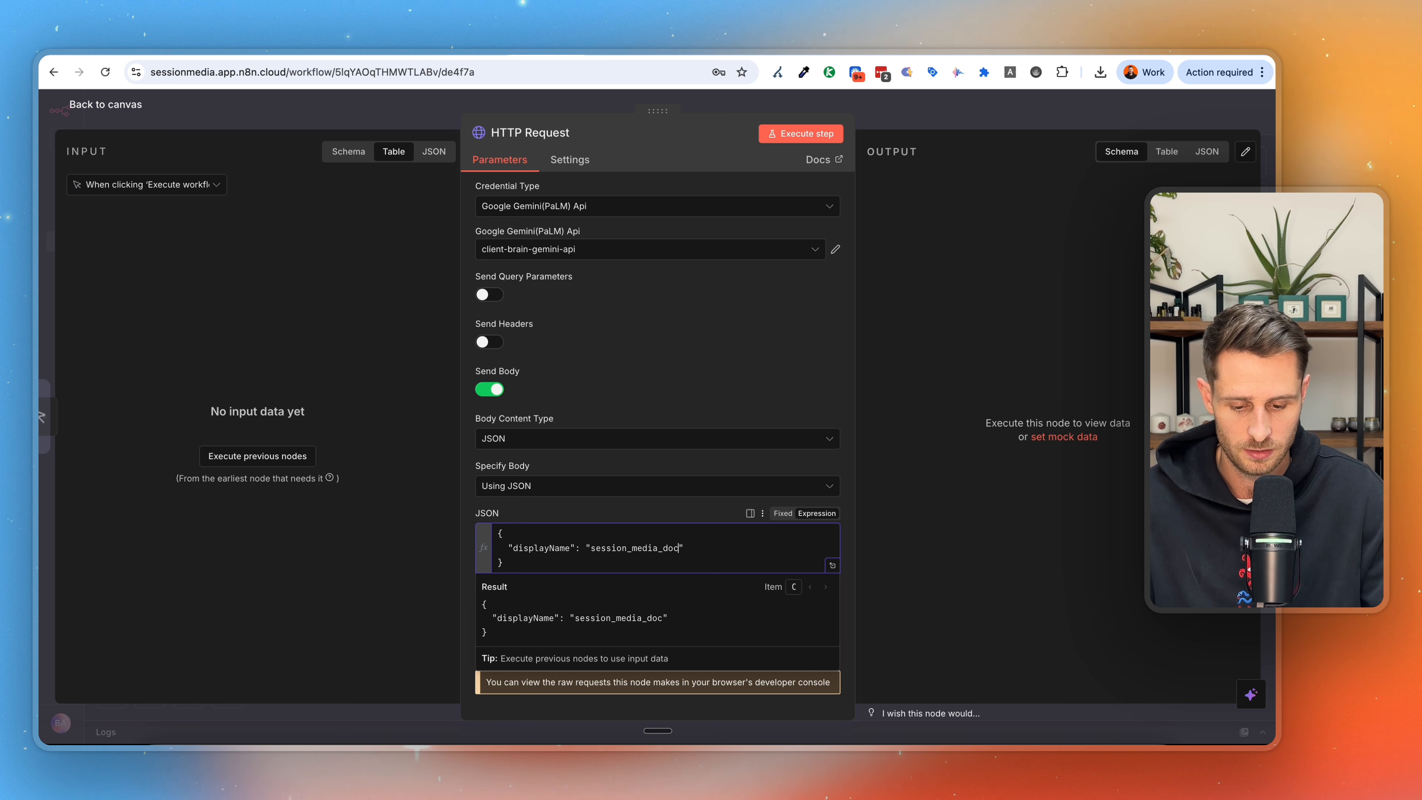
View the form for a new Google Gemini(PaLM) Api credential from the HTTP Request node, leaving it unsaved.
scroll(615, 432, up, 3)
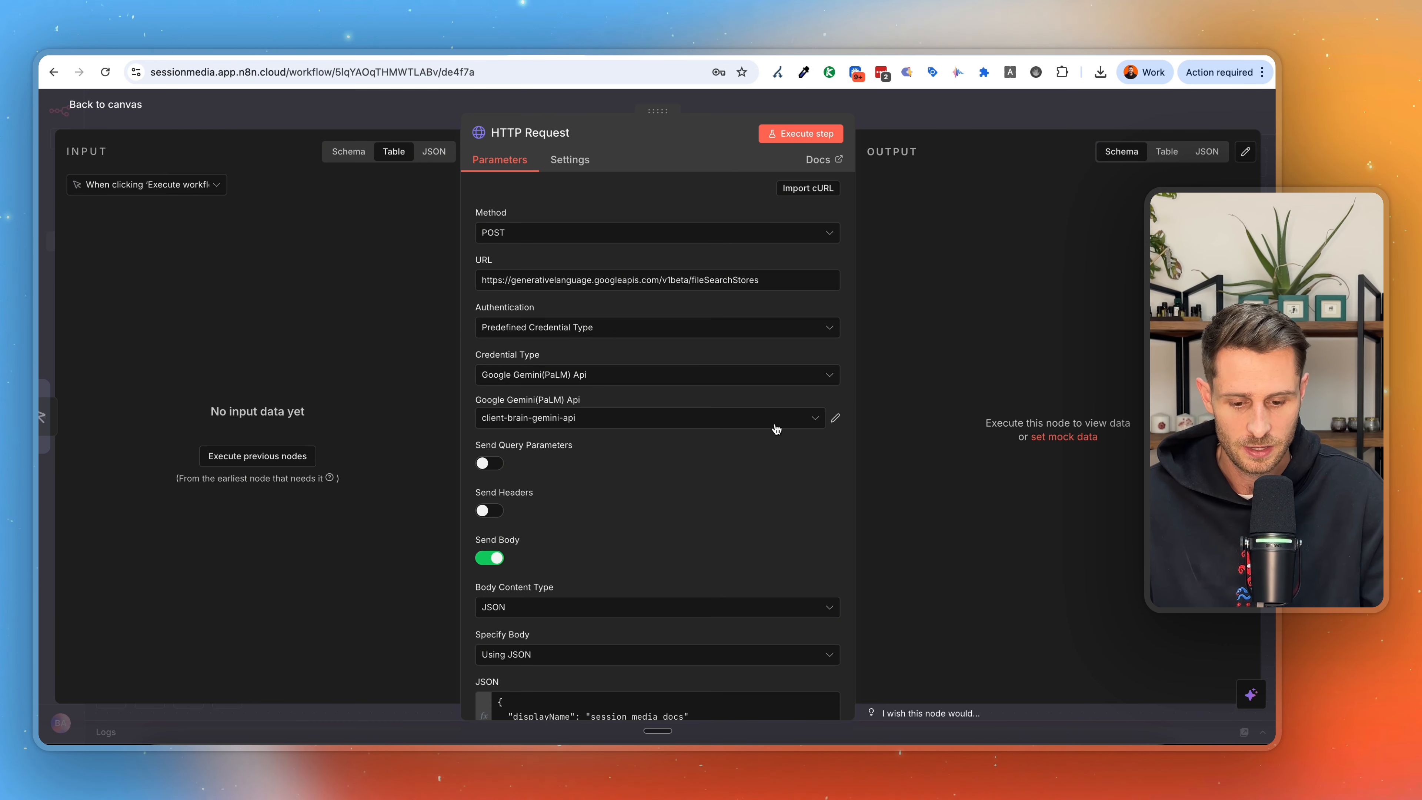
click(795, 422)
click(601, 638)
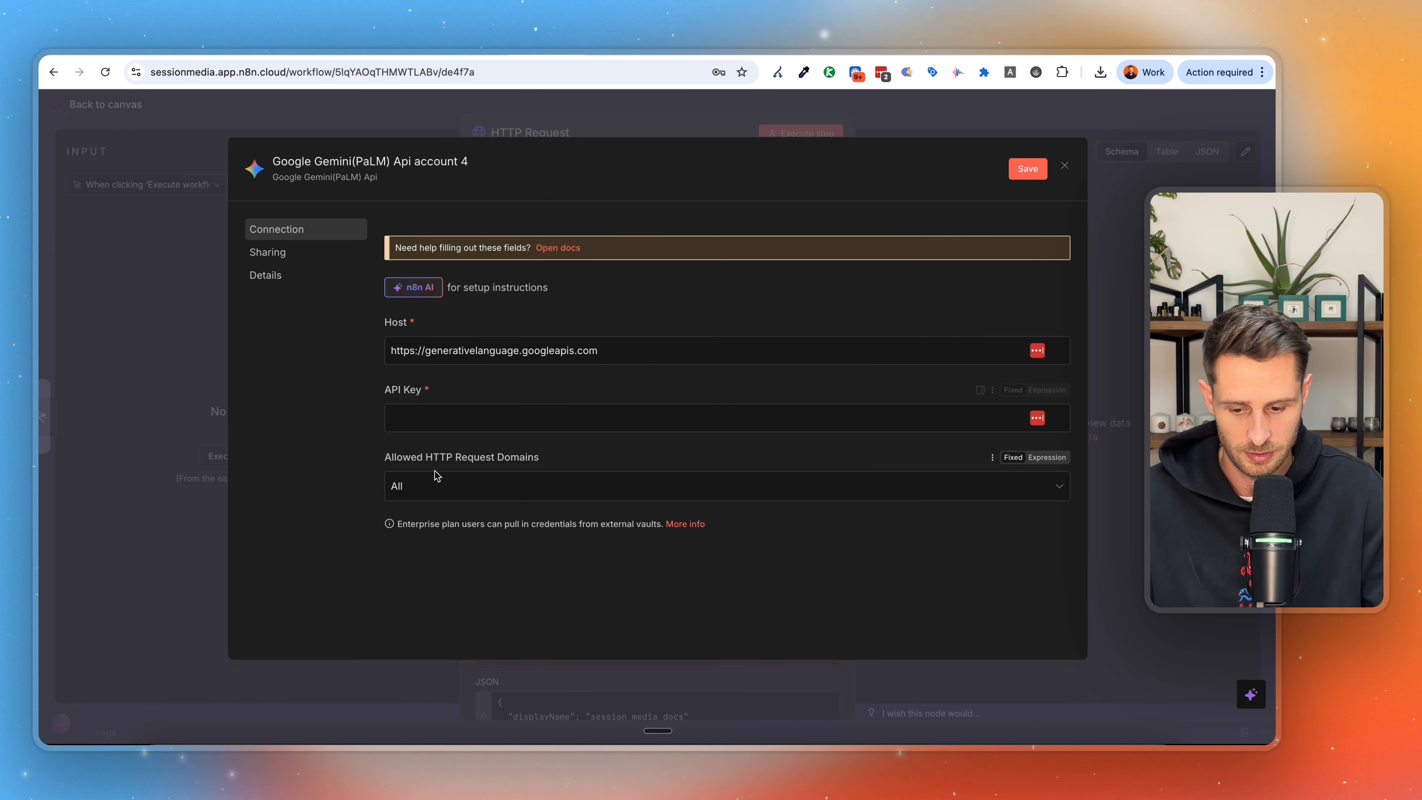
key(Escape)
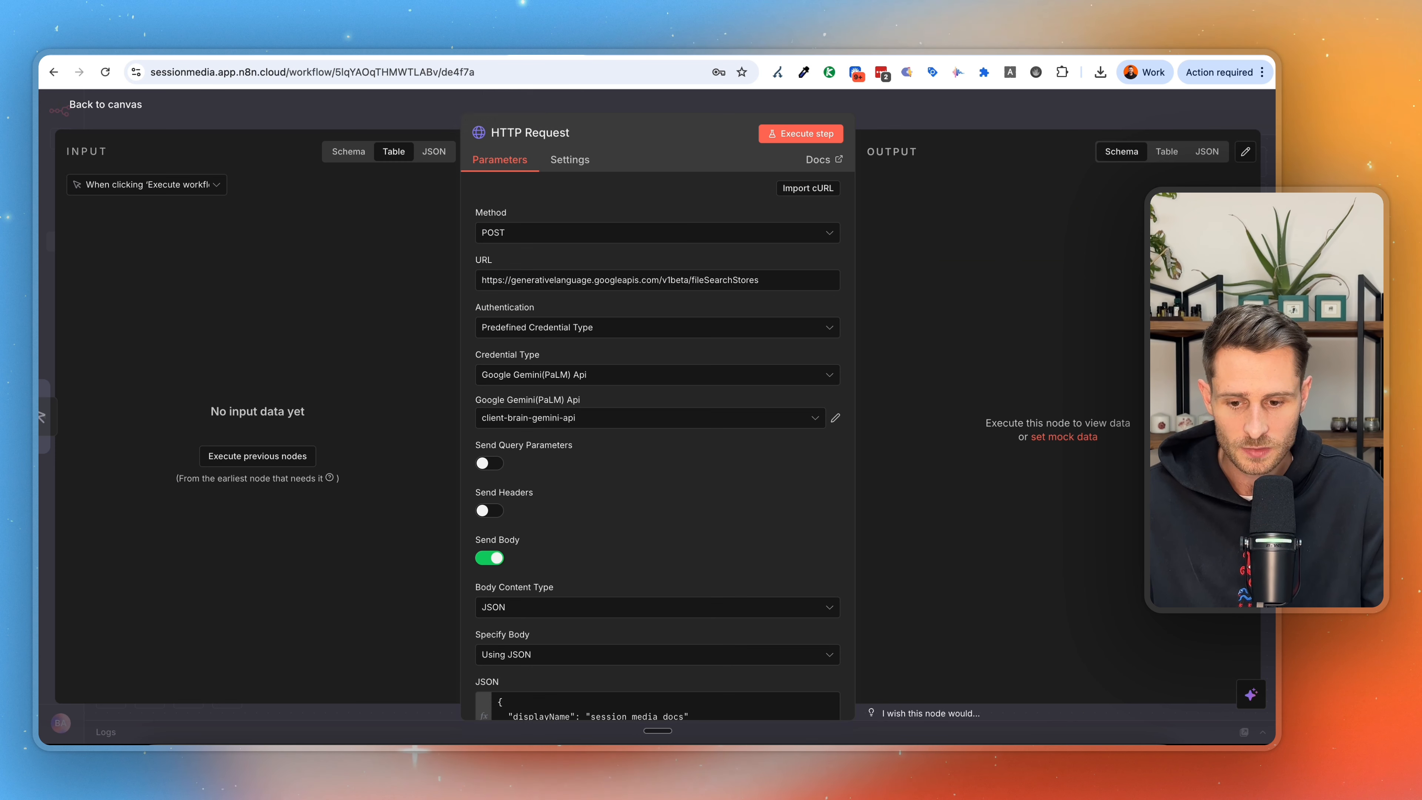
Switch to Google AI Studio, start a new API key and create a cloud project named "test" for it.
click(478, 49)
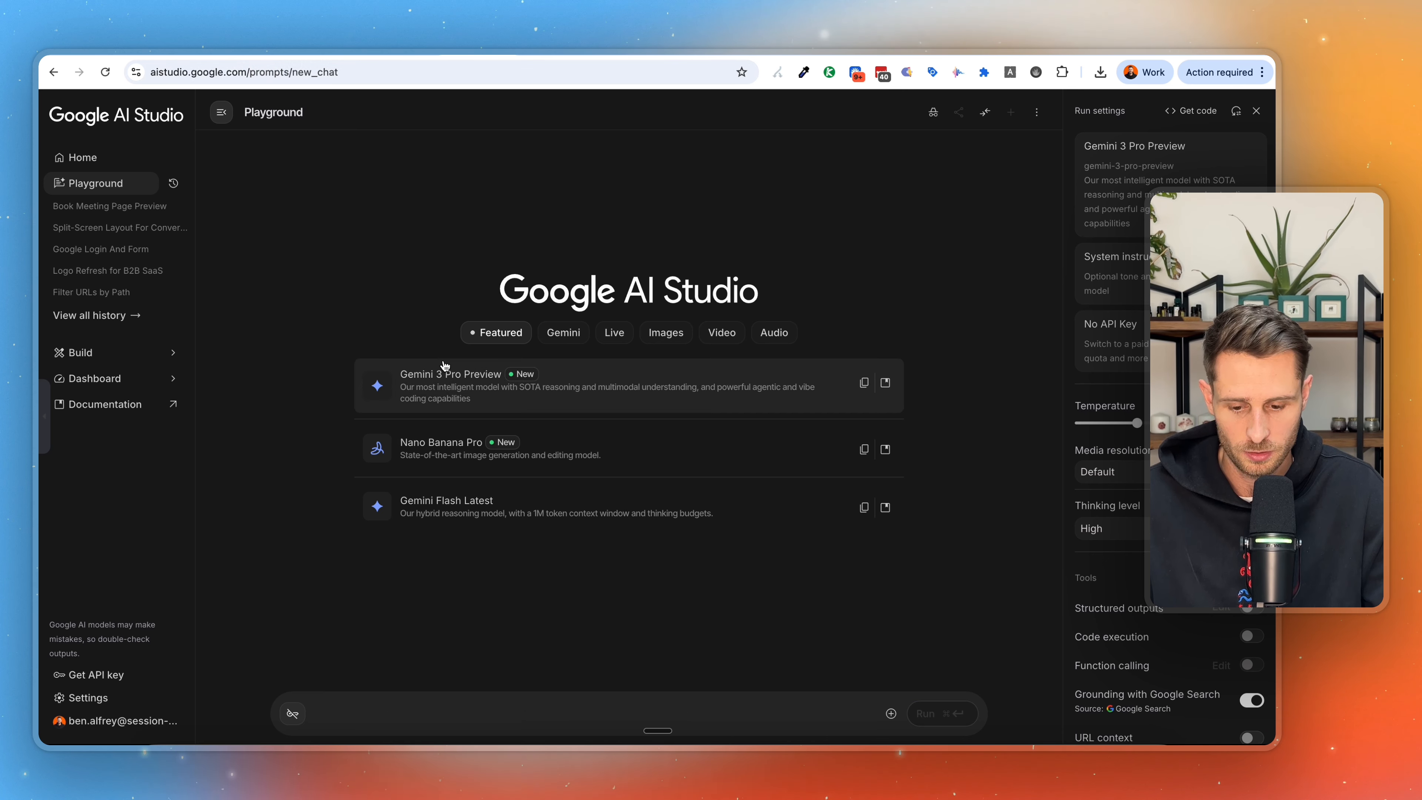
click(98, 676)
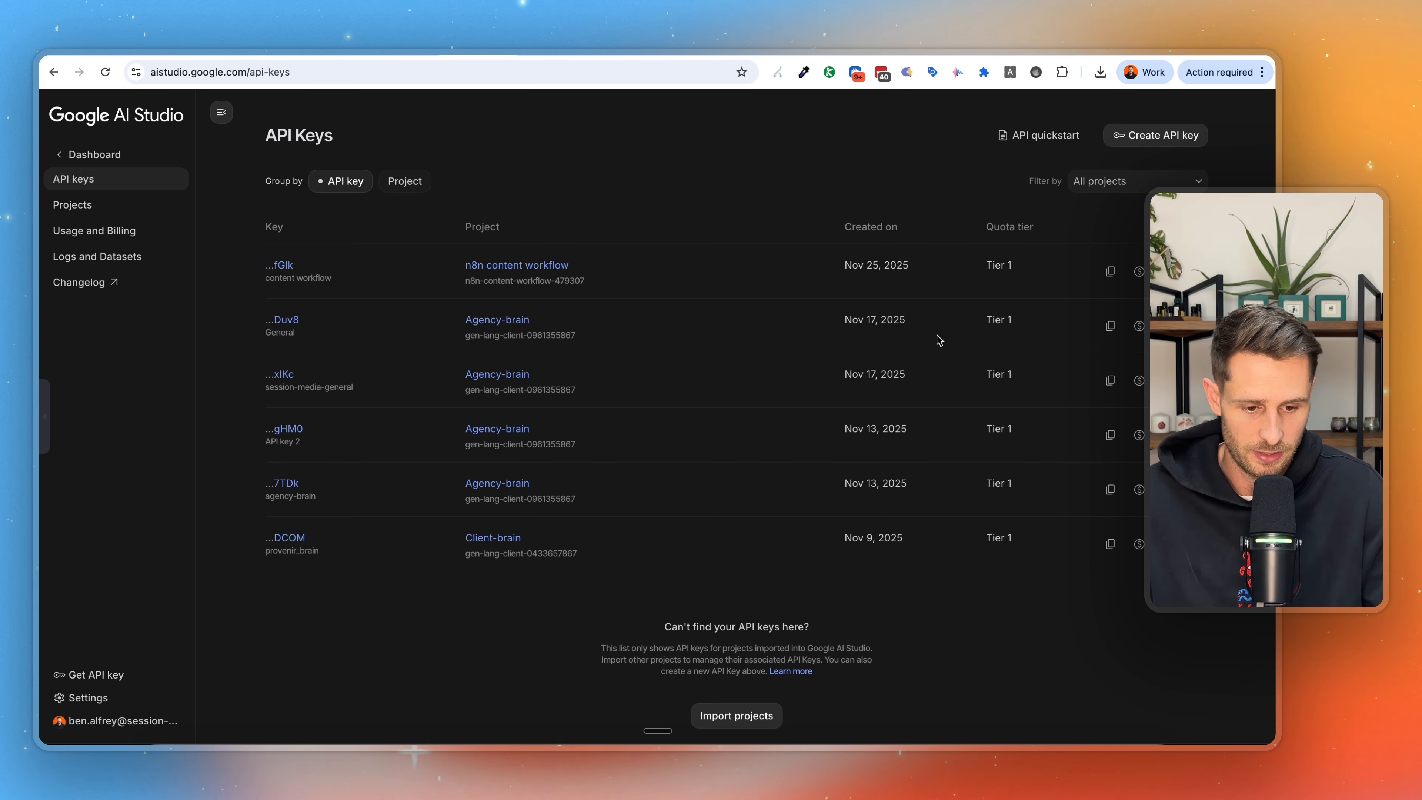
click(1176, 135)
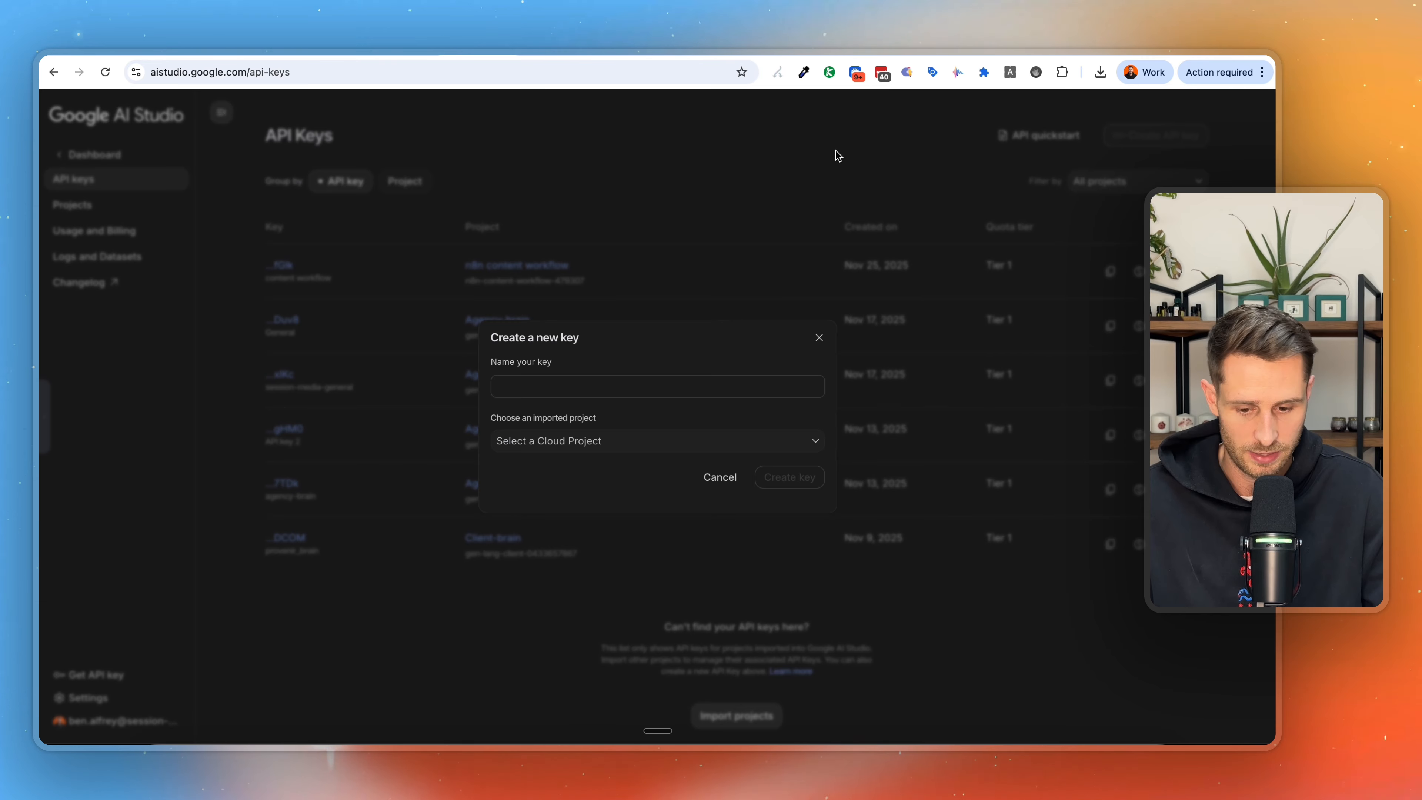
click(619, 443)
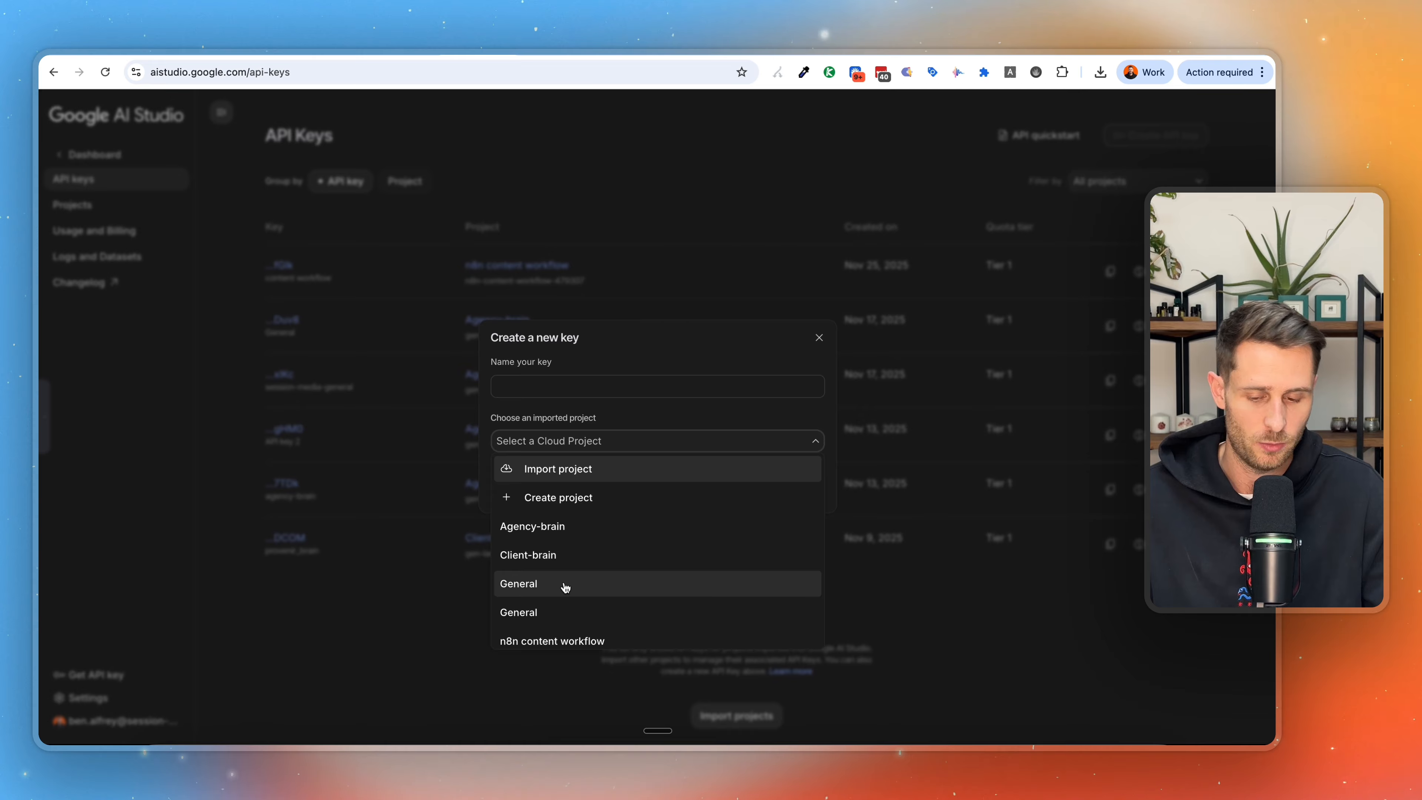
click(569, 496)
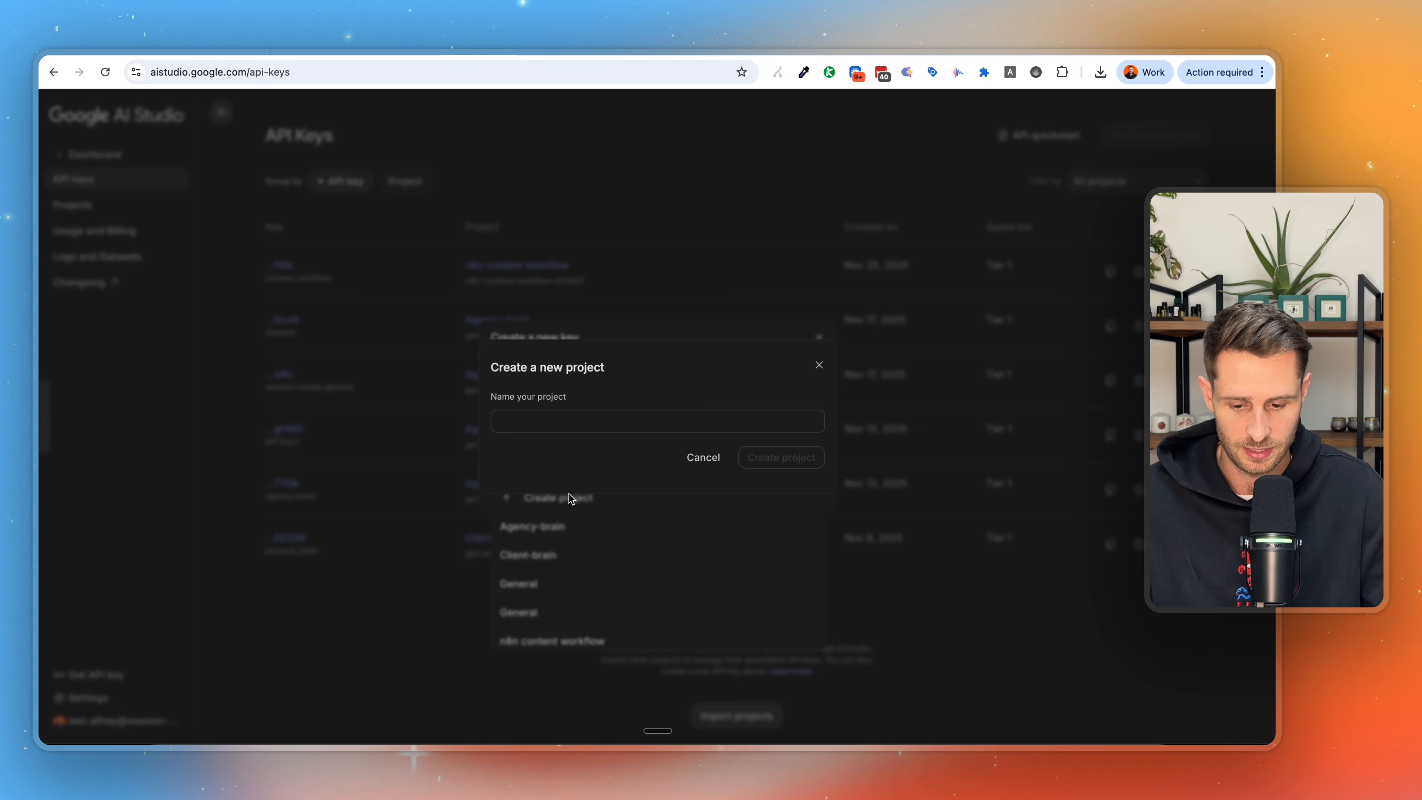
click(603, 413)
text(test)
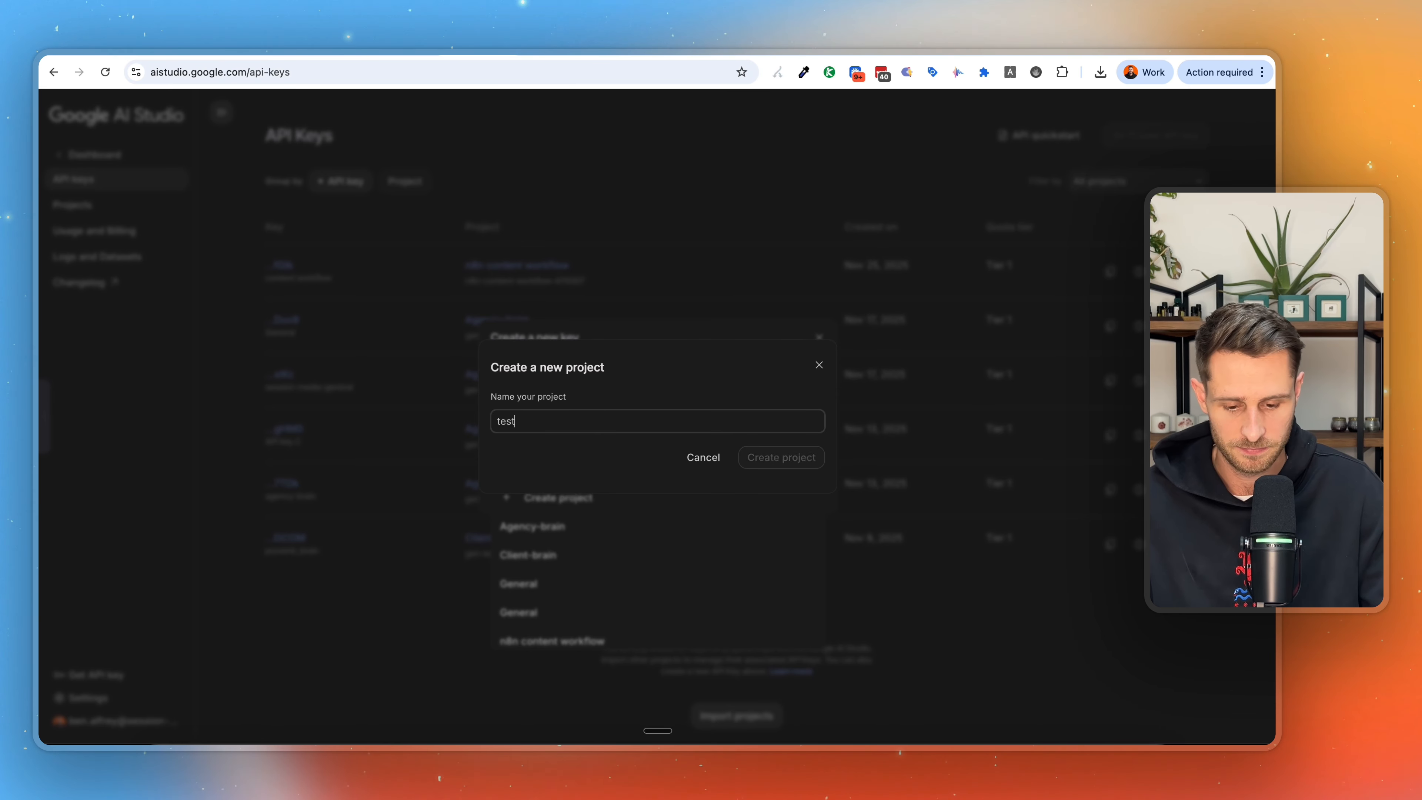
key(Return)
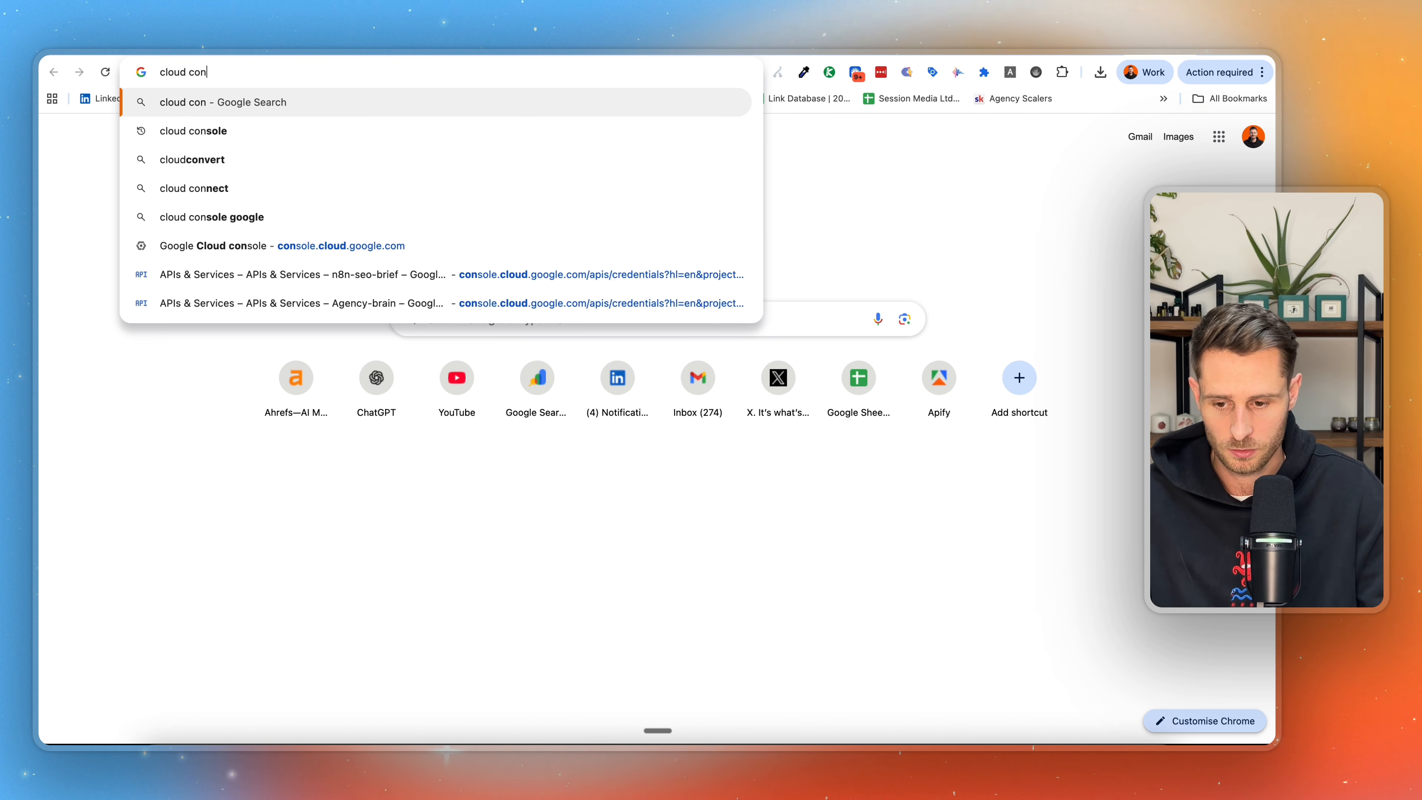
Search Google for "cloud console", open Google Cloud Console and go to the API credentials of the n8n content workflow project.
text(sole)
key(Return)
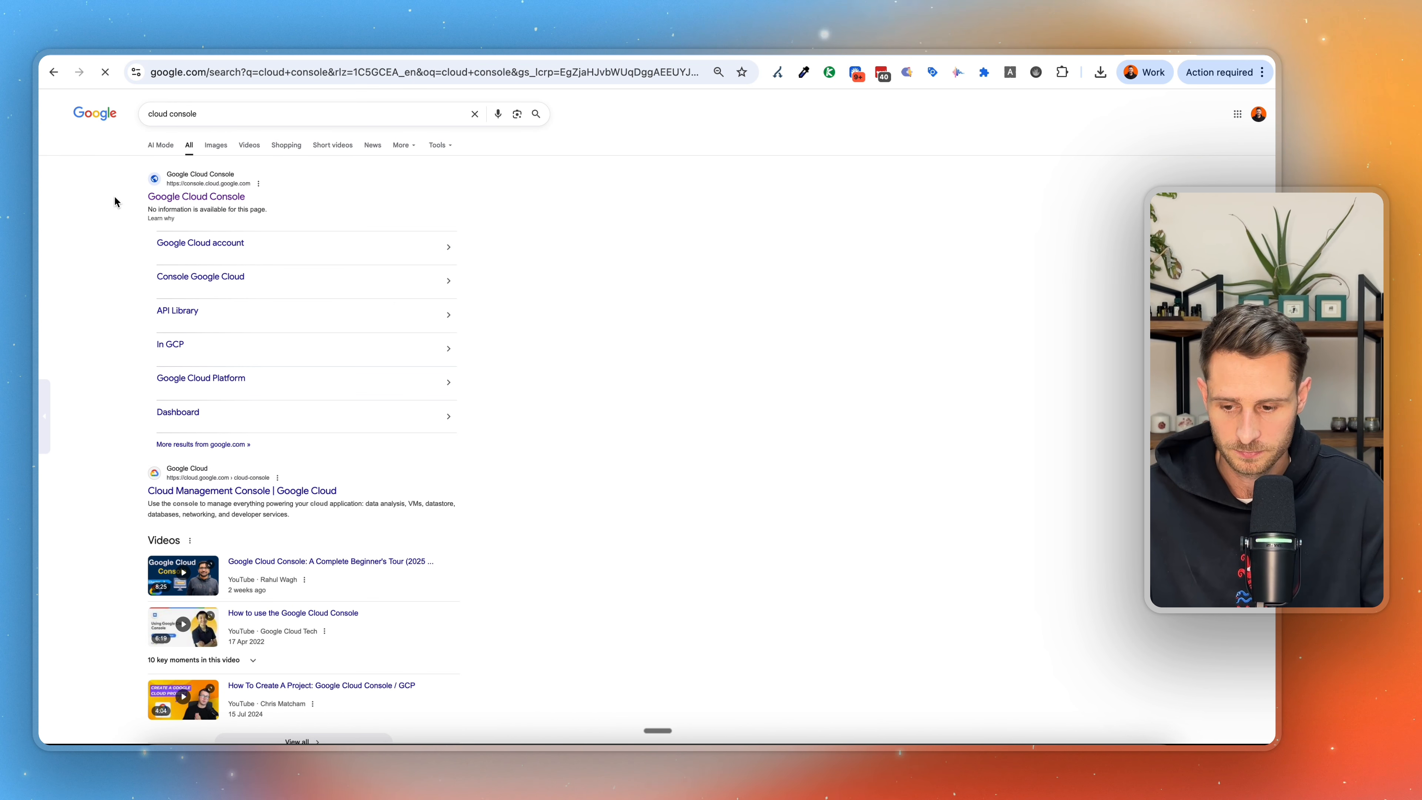
click(188, 195)
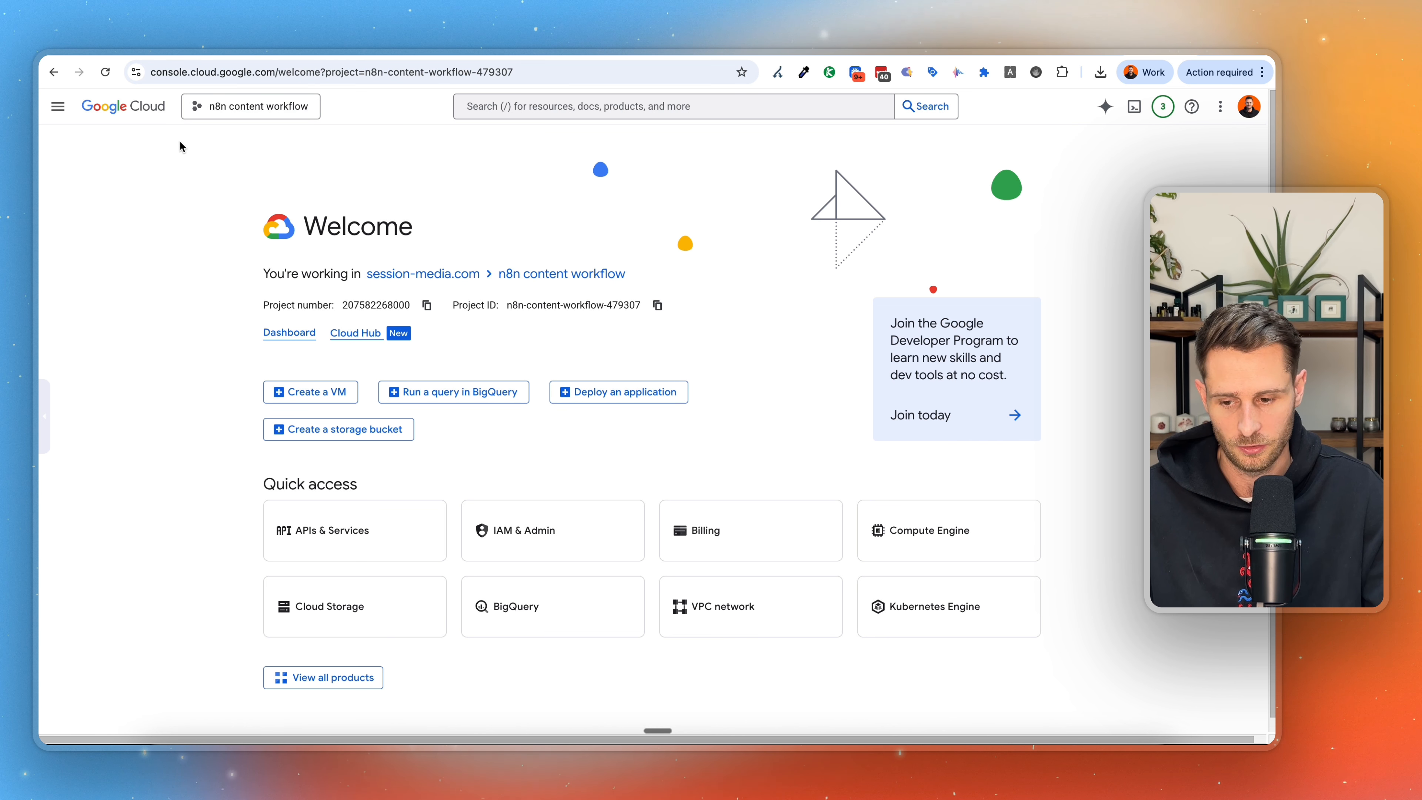
click(64, 112)
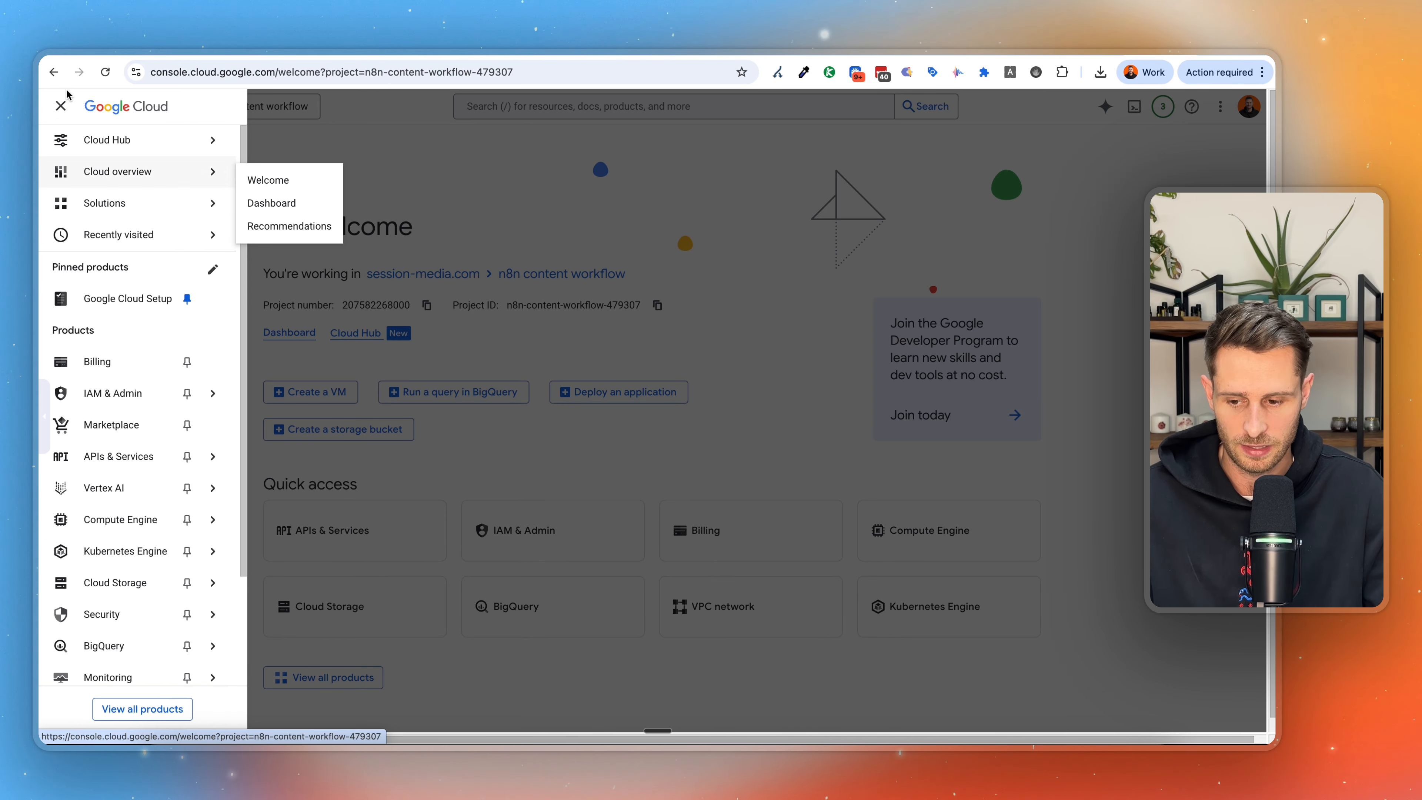
mouse_move(185, 460)
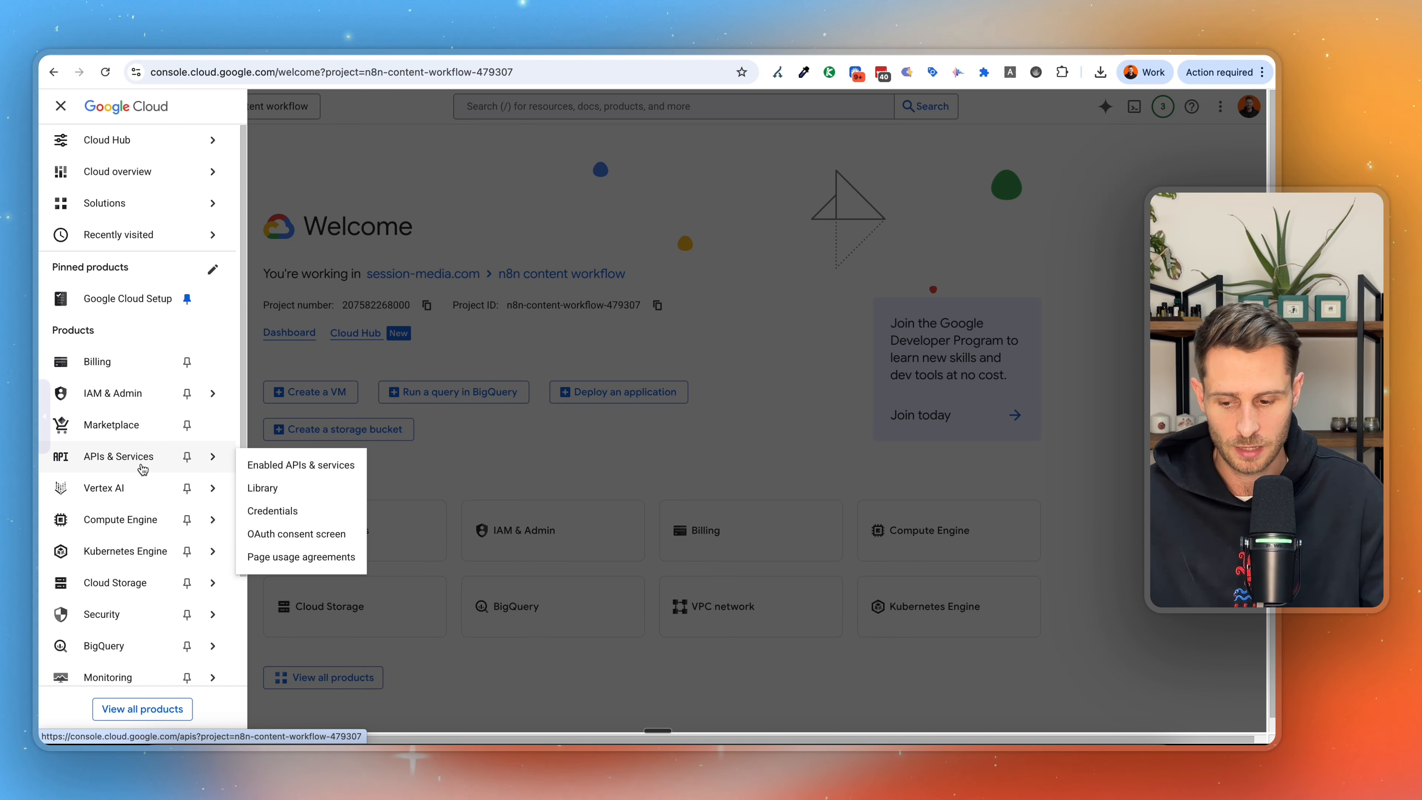
click(295, 509)
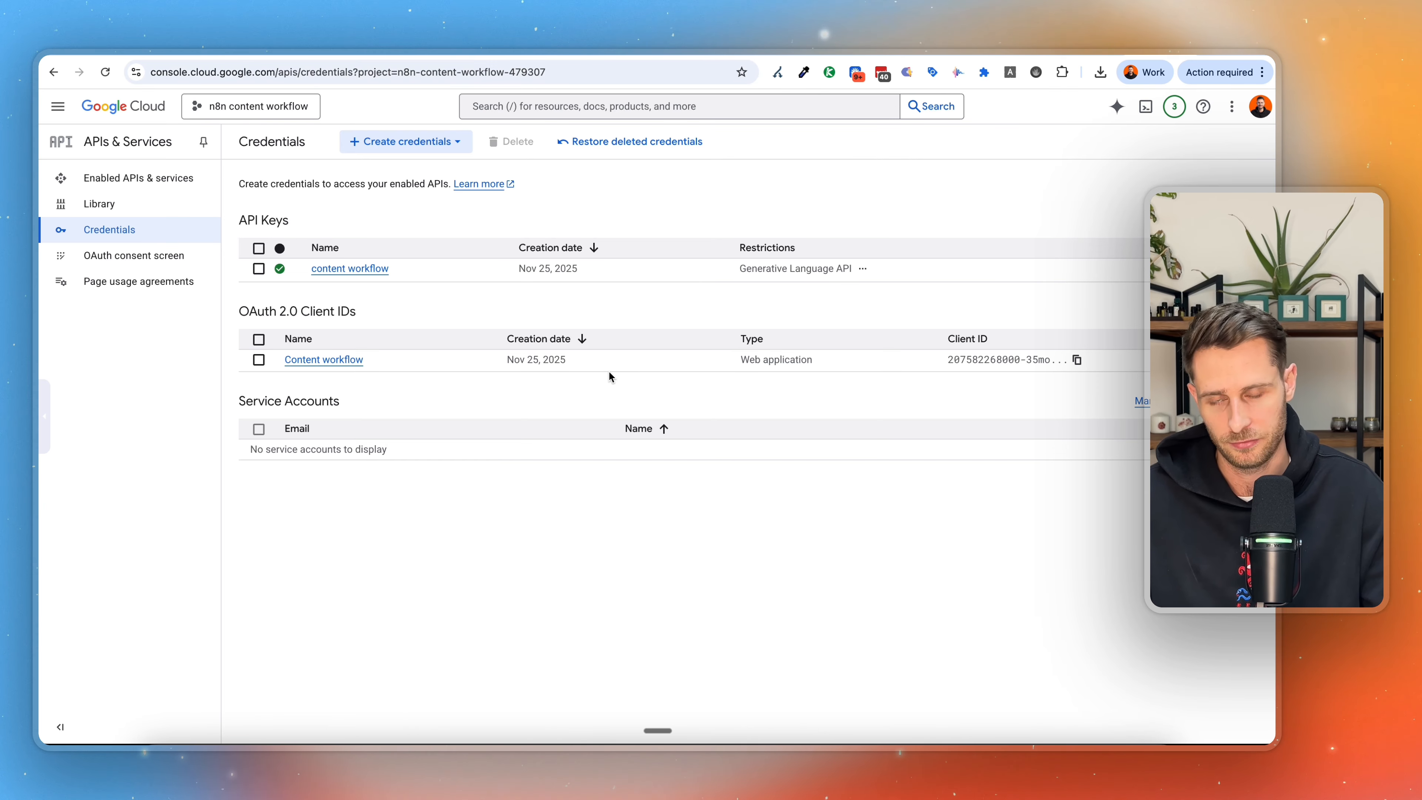
Switch back to Google AI Studio and cancel the creation of the new API key.
click(481, 52)
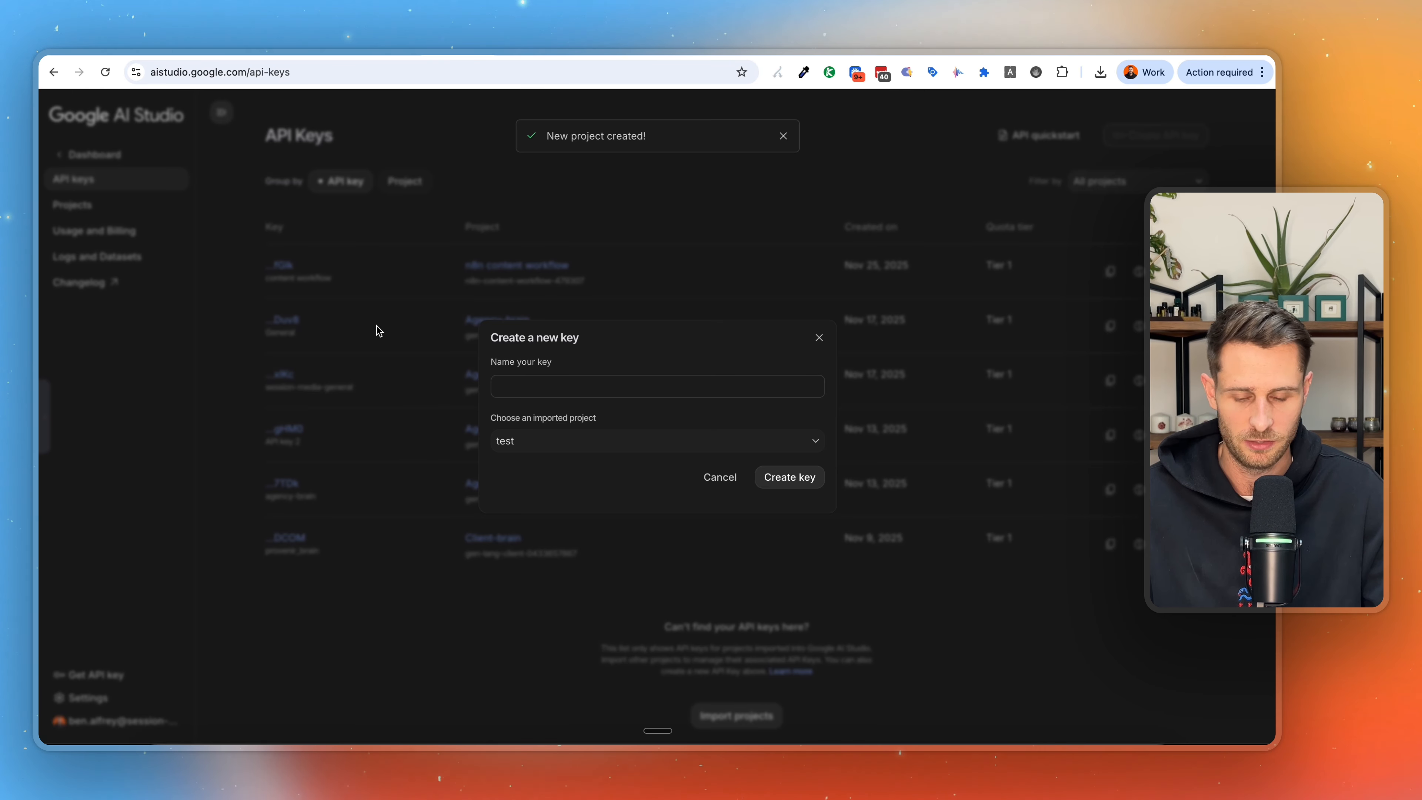
click(727, 481)
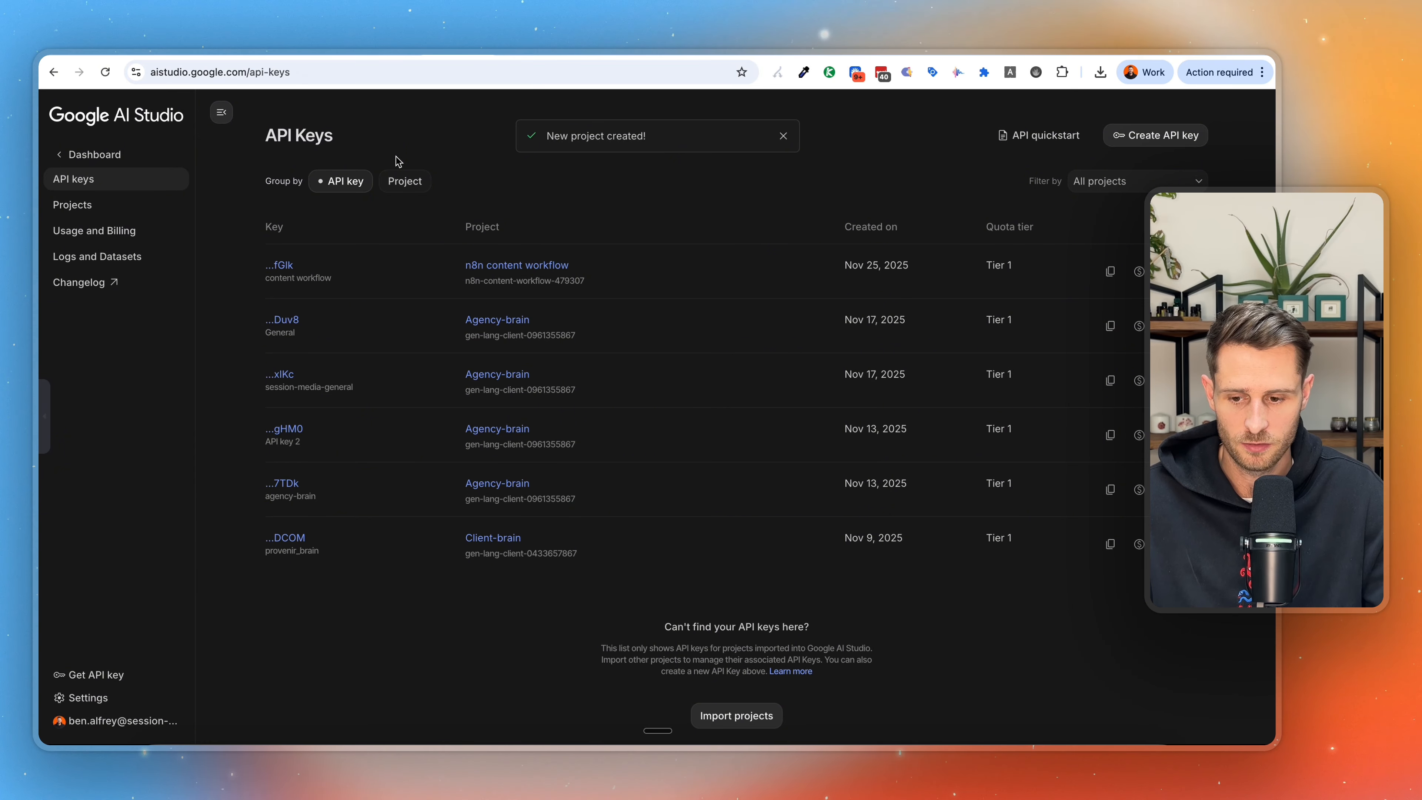
Switch to the n8n workflow and copy the host URL from the HTTP Request node's client-brain-gemini-api credential.
click(278, 51)
double_click(763, 501)
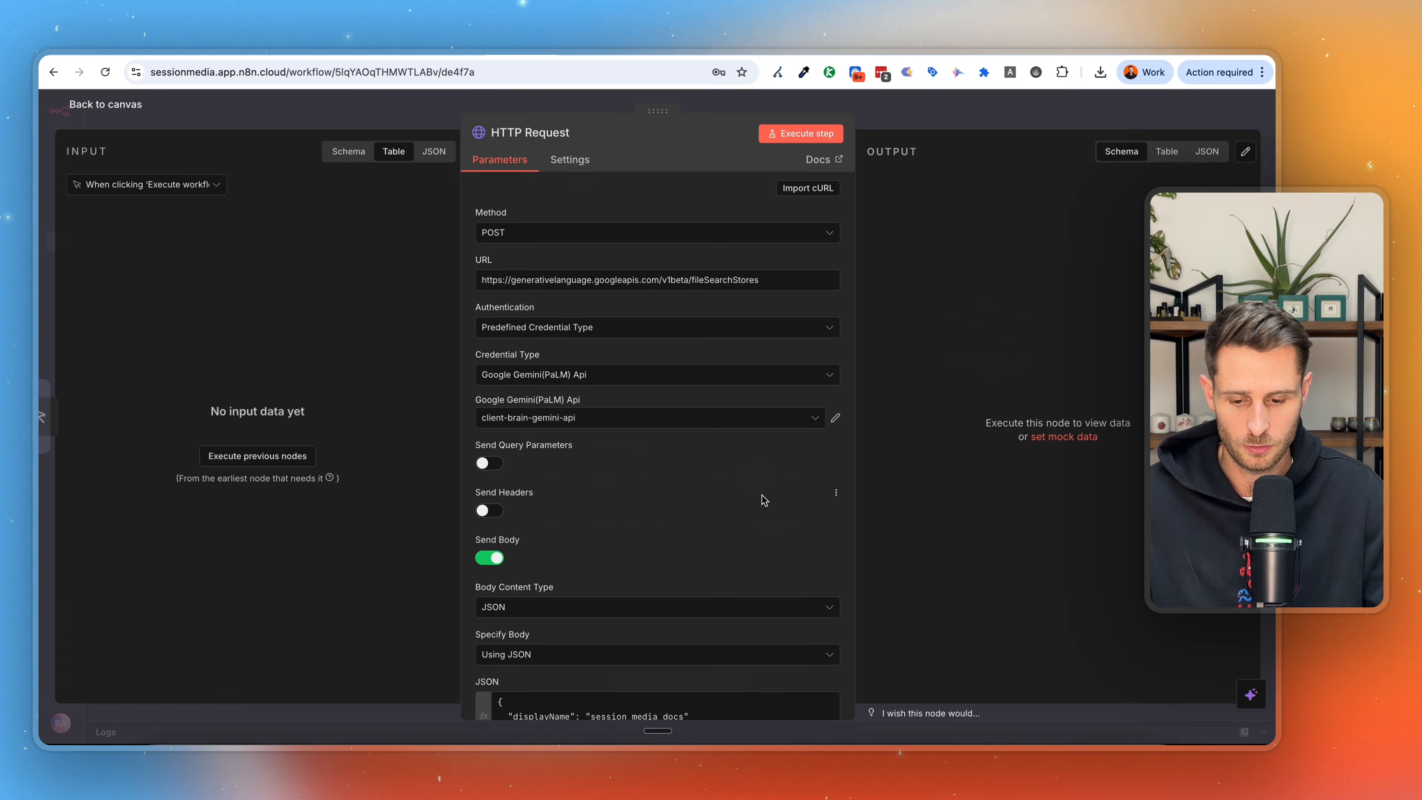
click(836, 414)
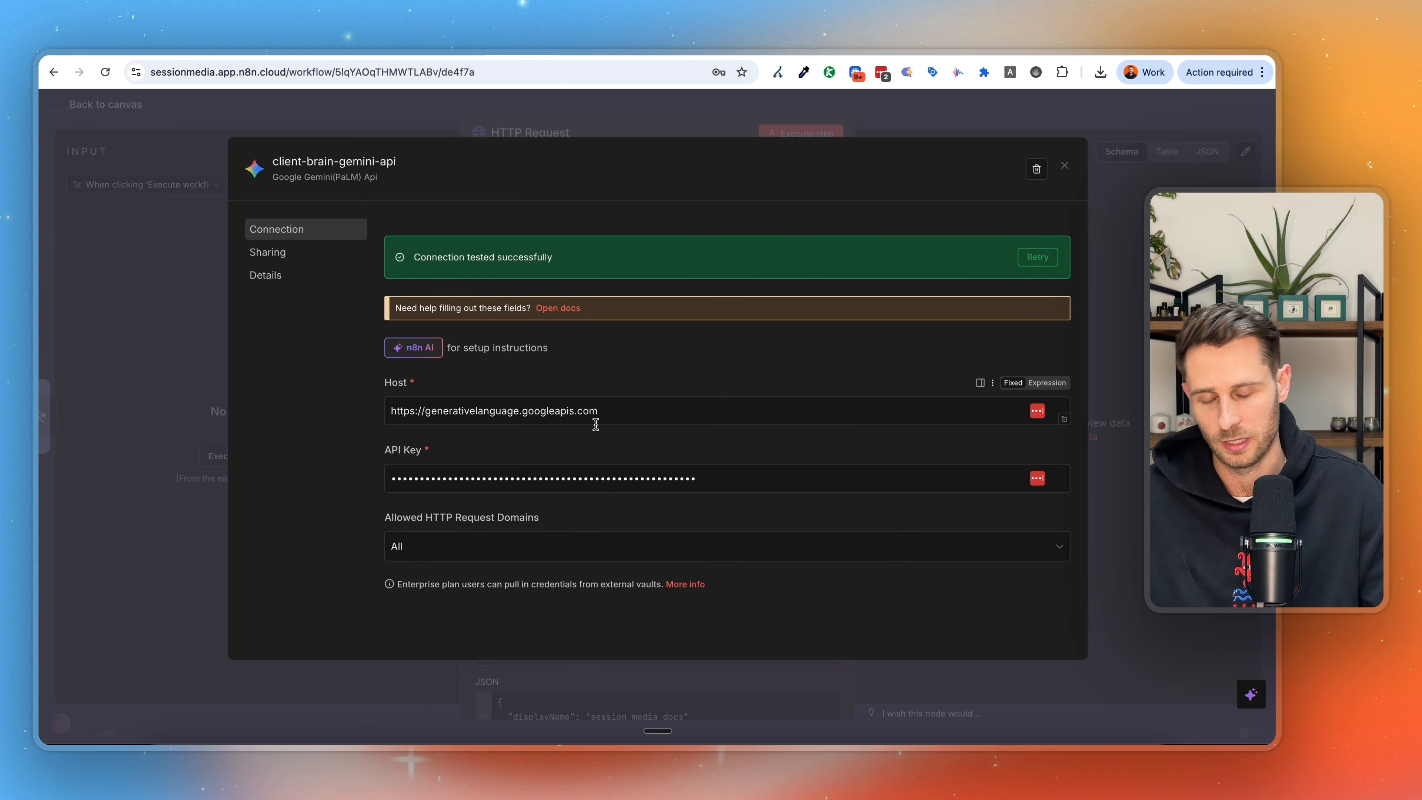
click(710, 119)
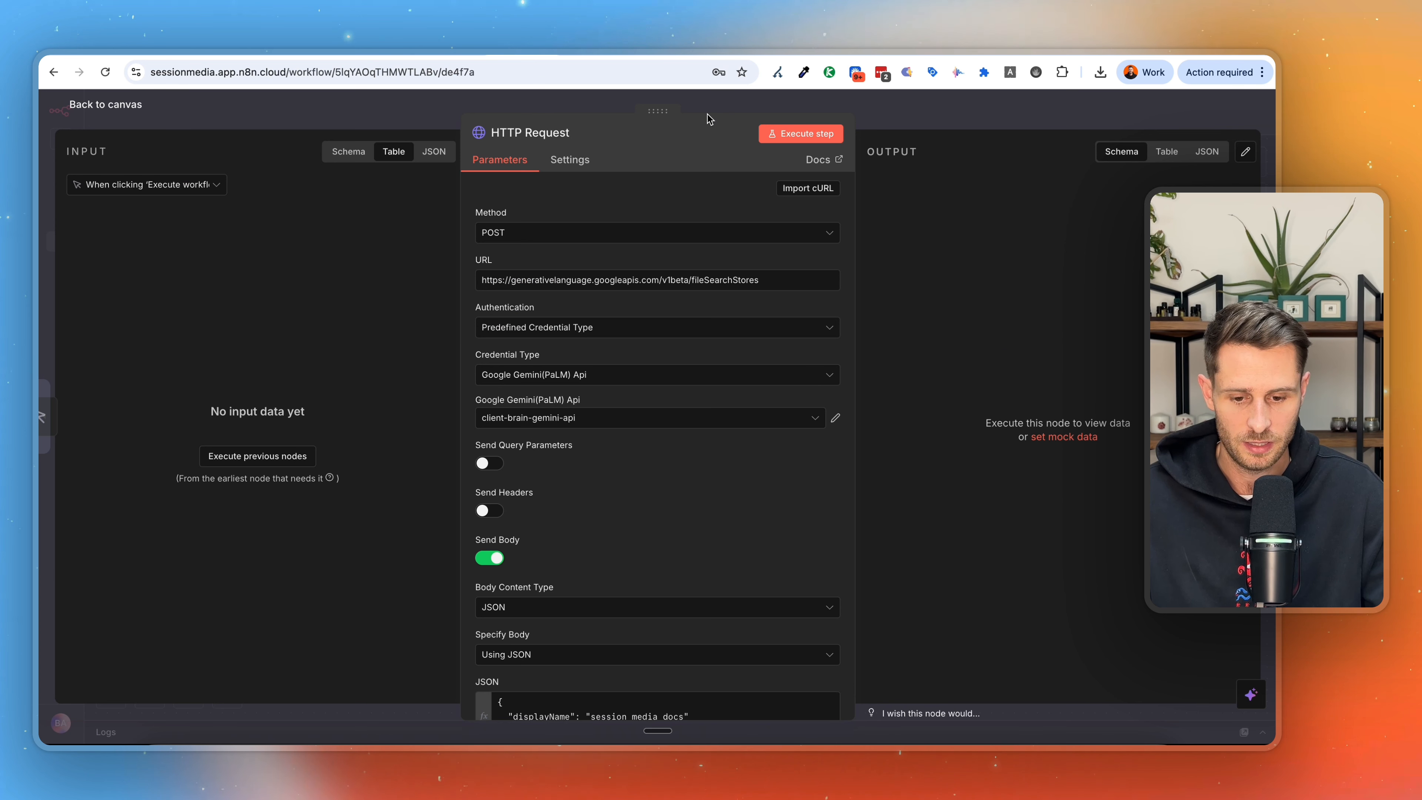
click(902, 117)
click(673, 278)
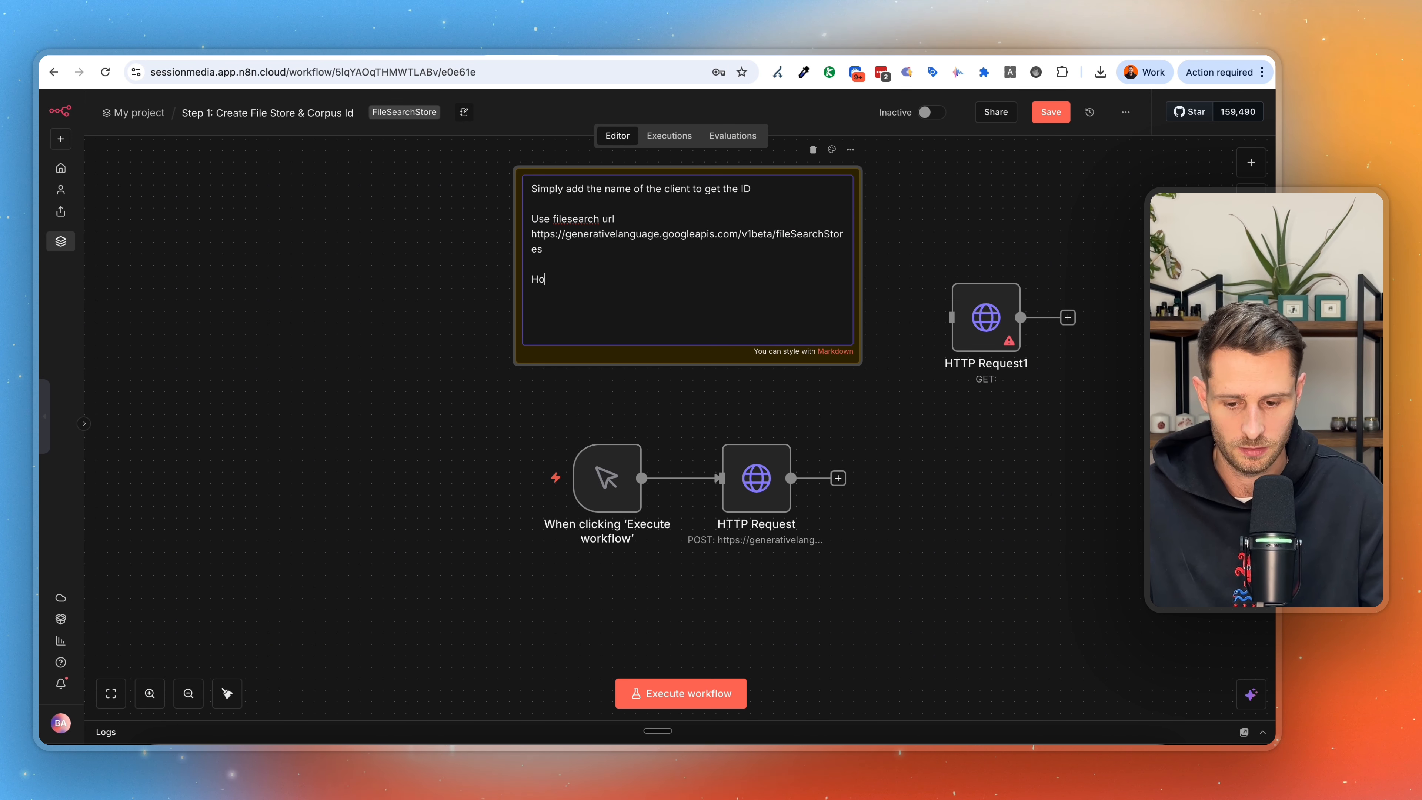
text(Host URL)
key(Return)
text(https://generativelanguage.googleapis.com)
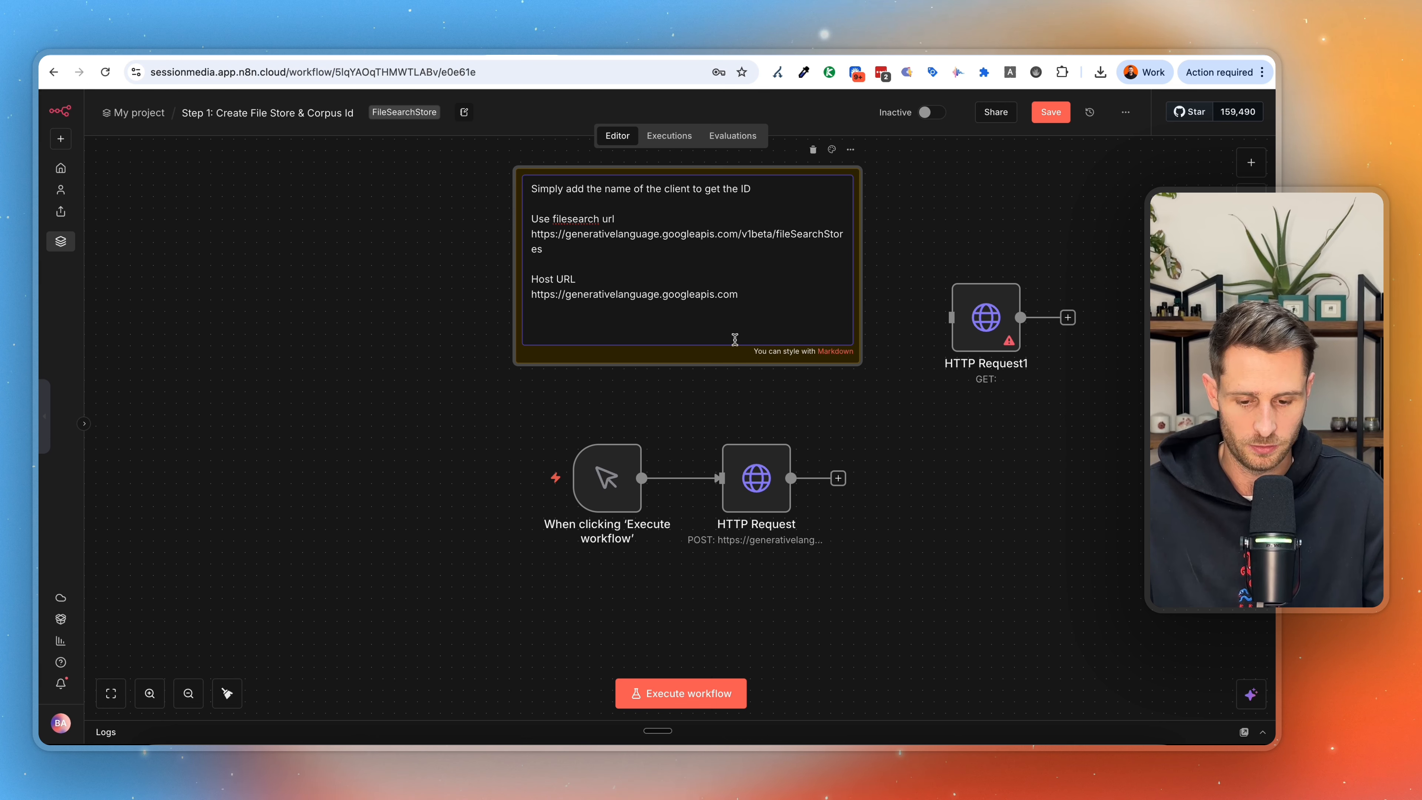
Execute the HTTP Request node to create the session_media_docs file search store and select the store's name in the output.
double_click(756, 478)
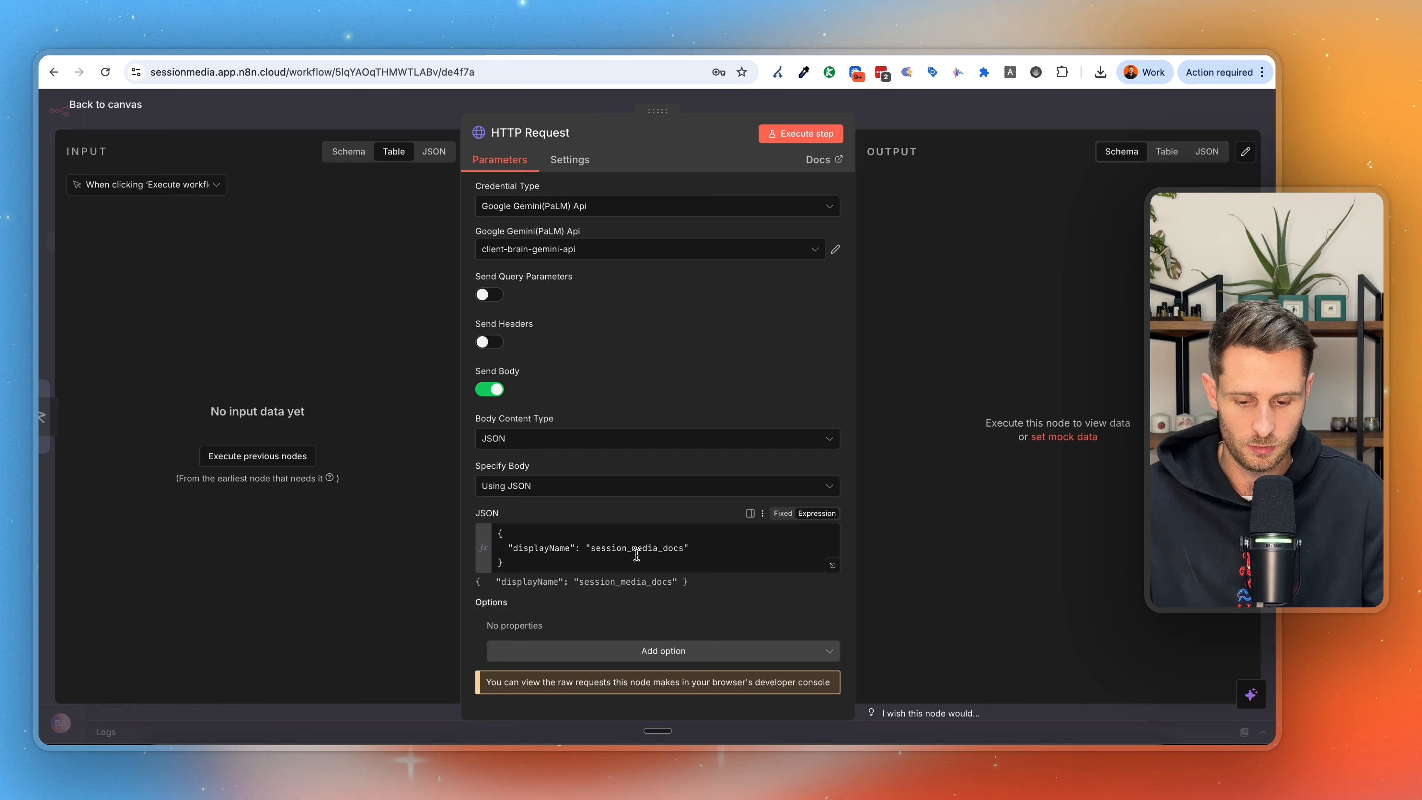
click(801, 133)
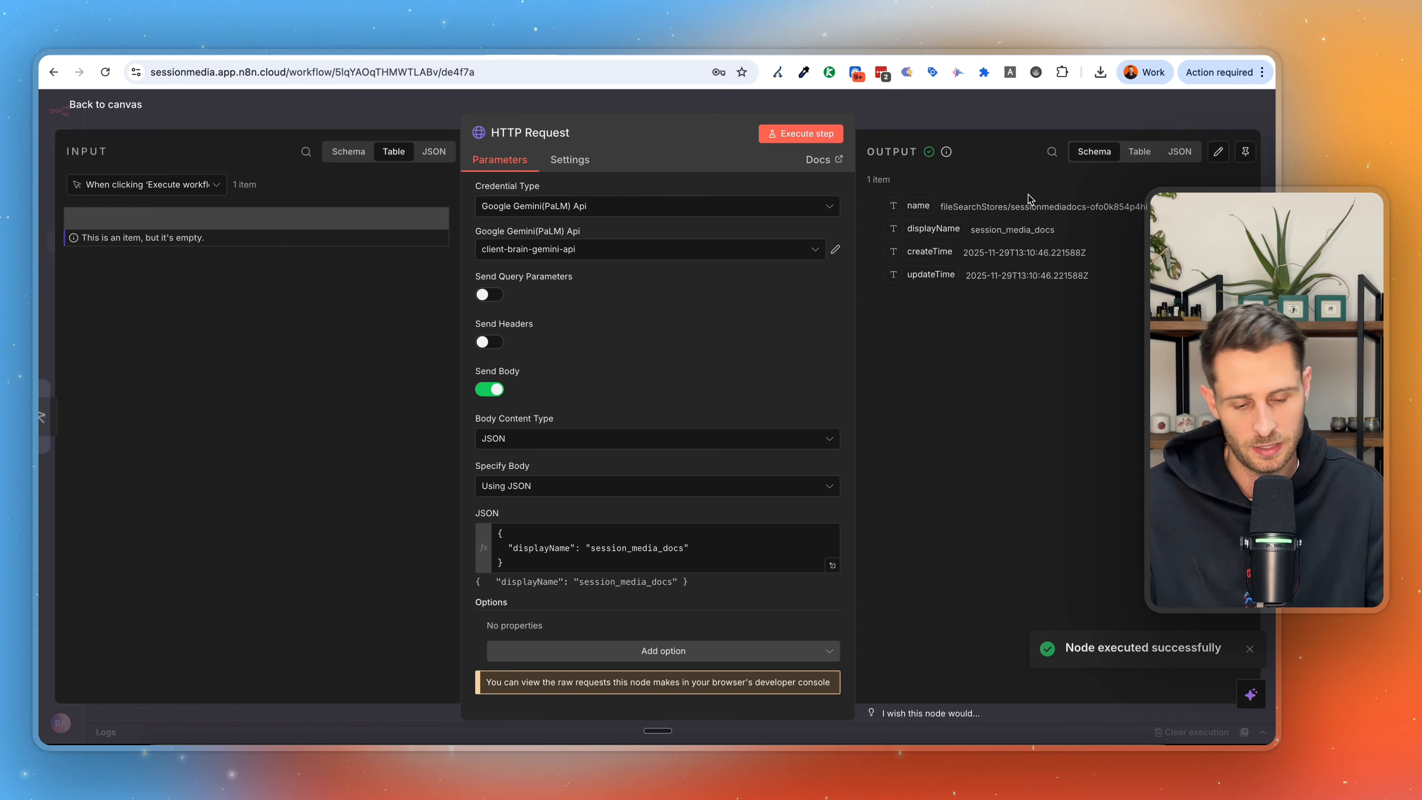
drag(941, 207, 1052, 203)
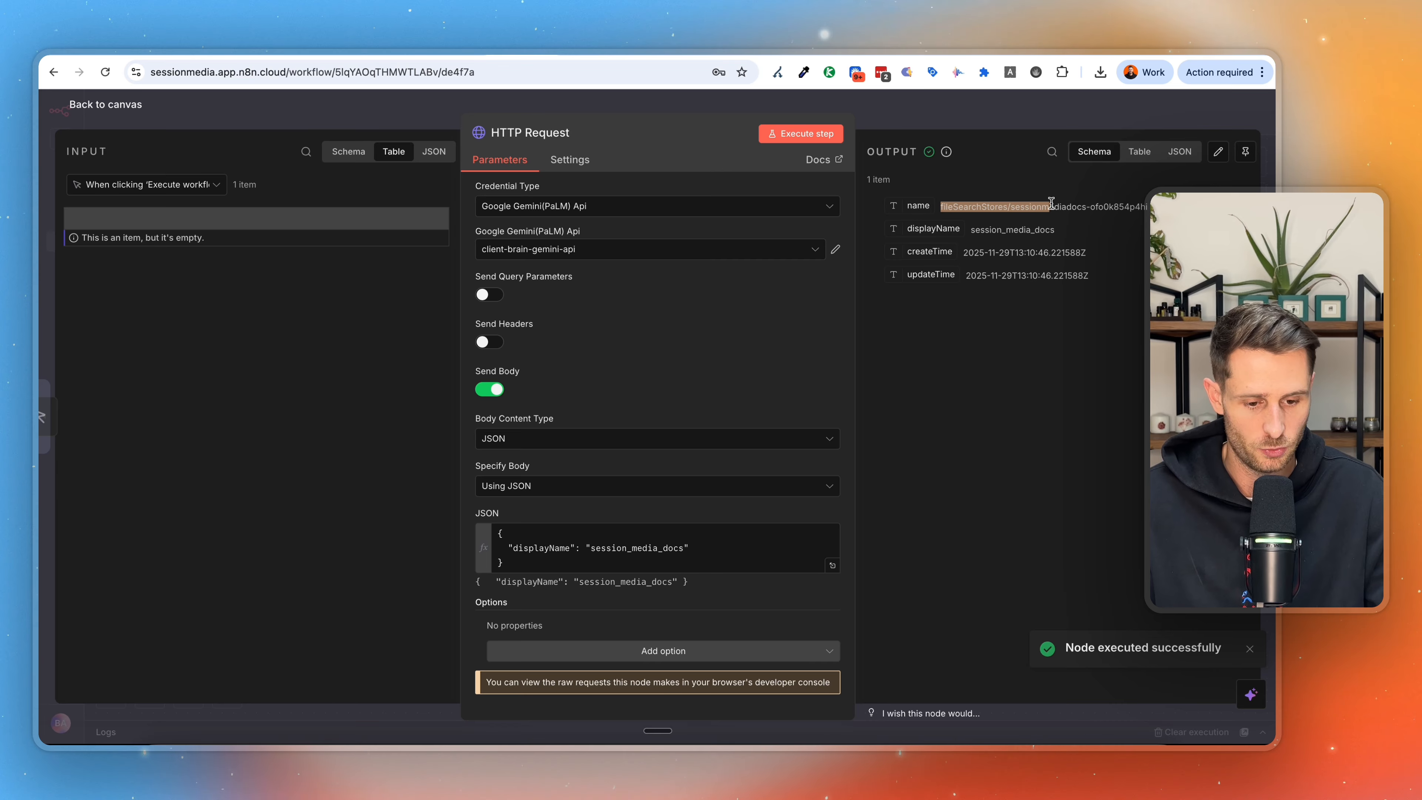
click(1176, 207)
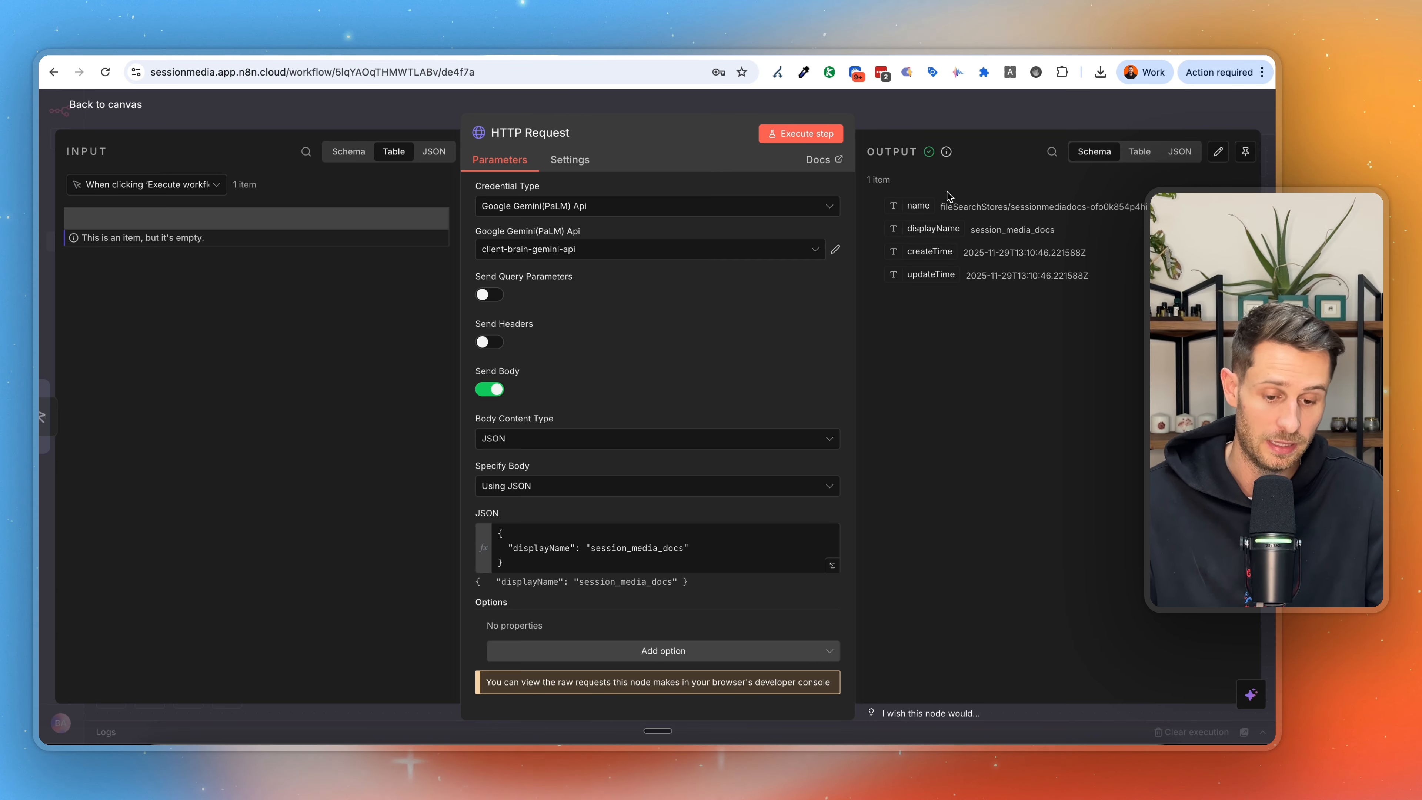
drag(941, 206, 955, 206)
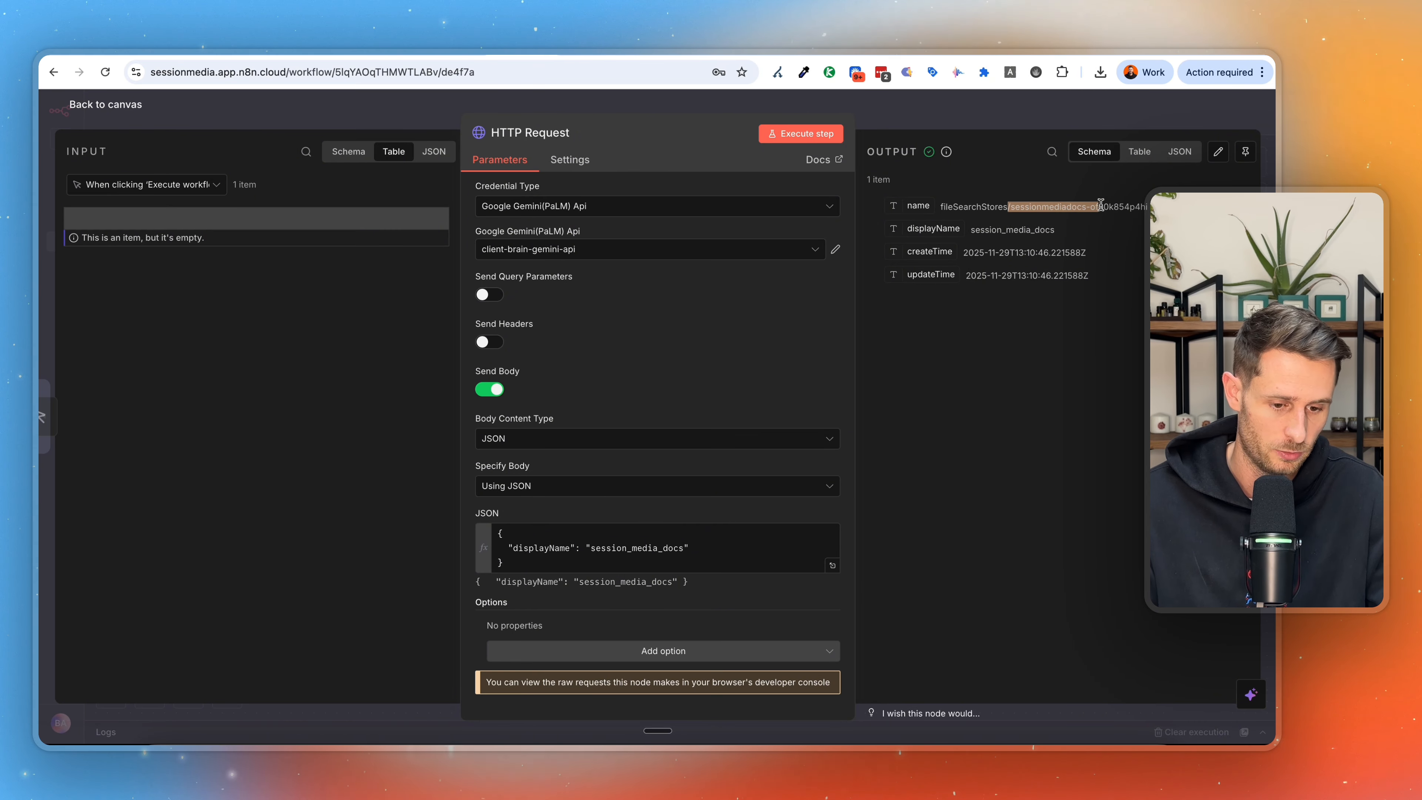
drag(1176, 207, 936, 211)
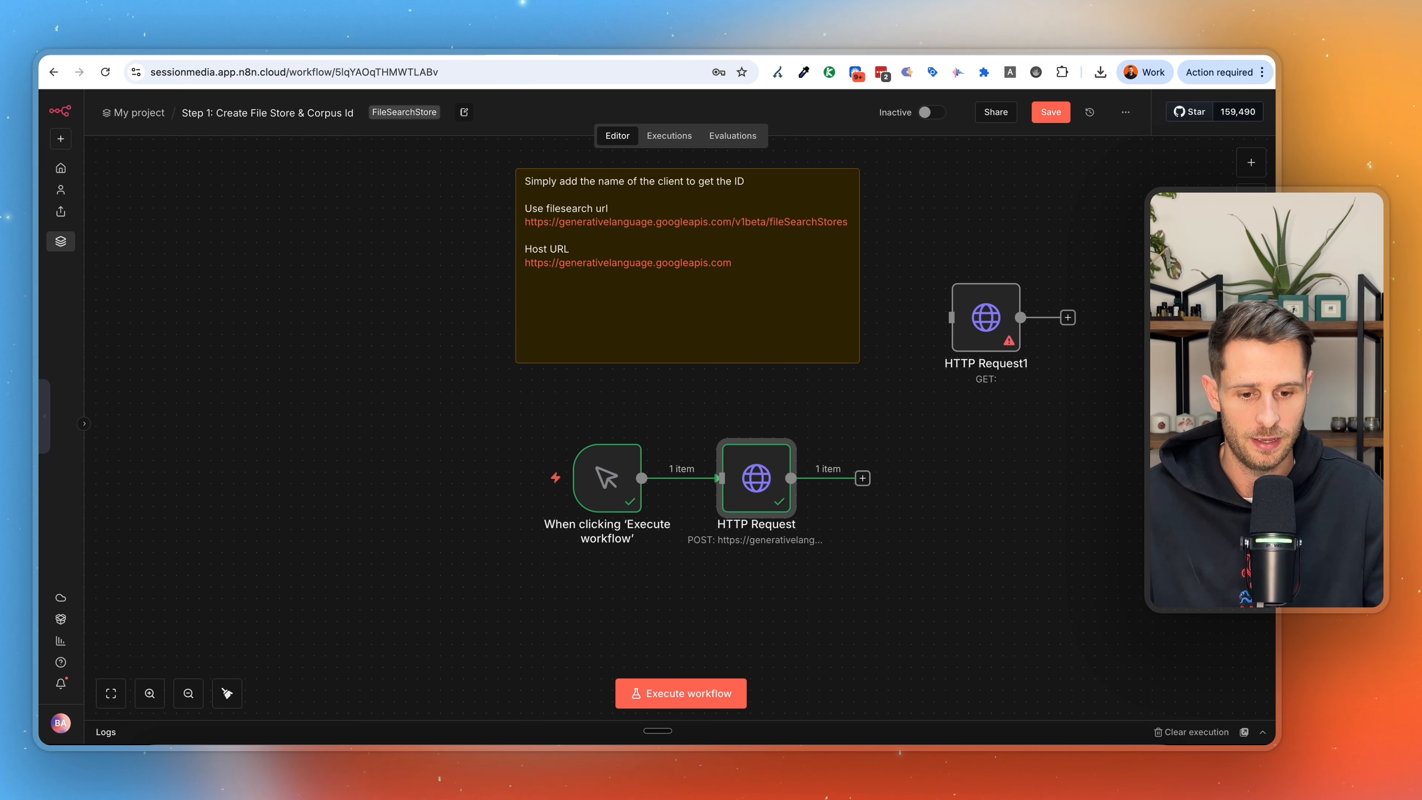
Download the Google Doc Session_Media_Content_Example as a PDF and switch to the n8n workflow "Step 2: File Search Upload & Import".
click(969, 55)
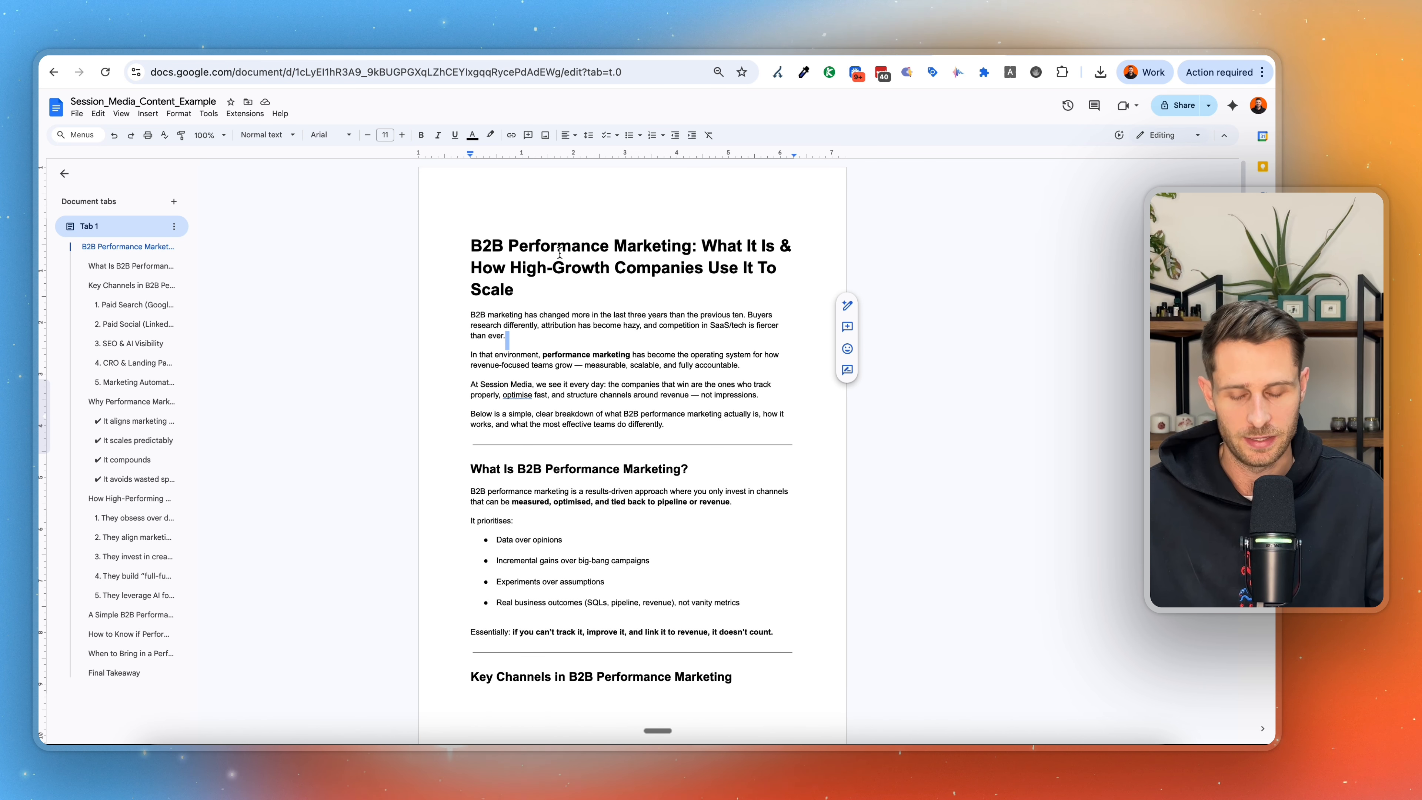
click(77, 113)
mouse_move(166, 227)
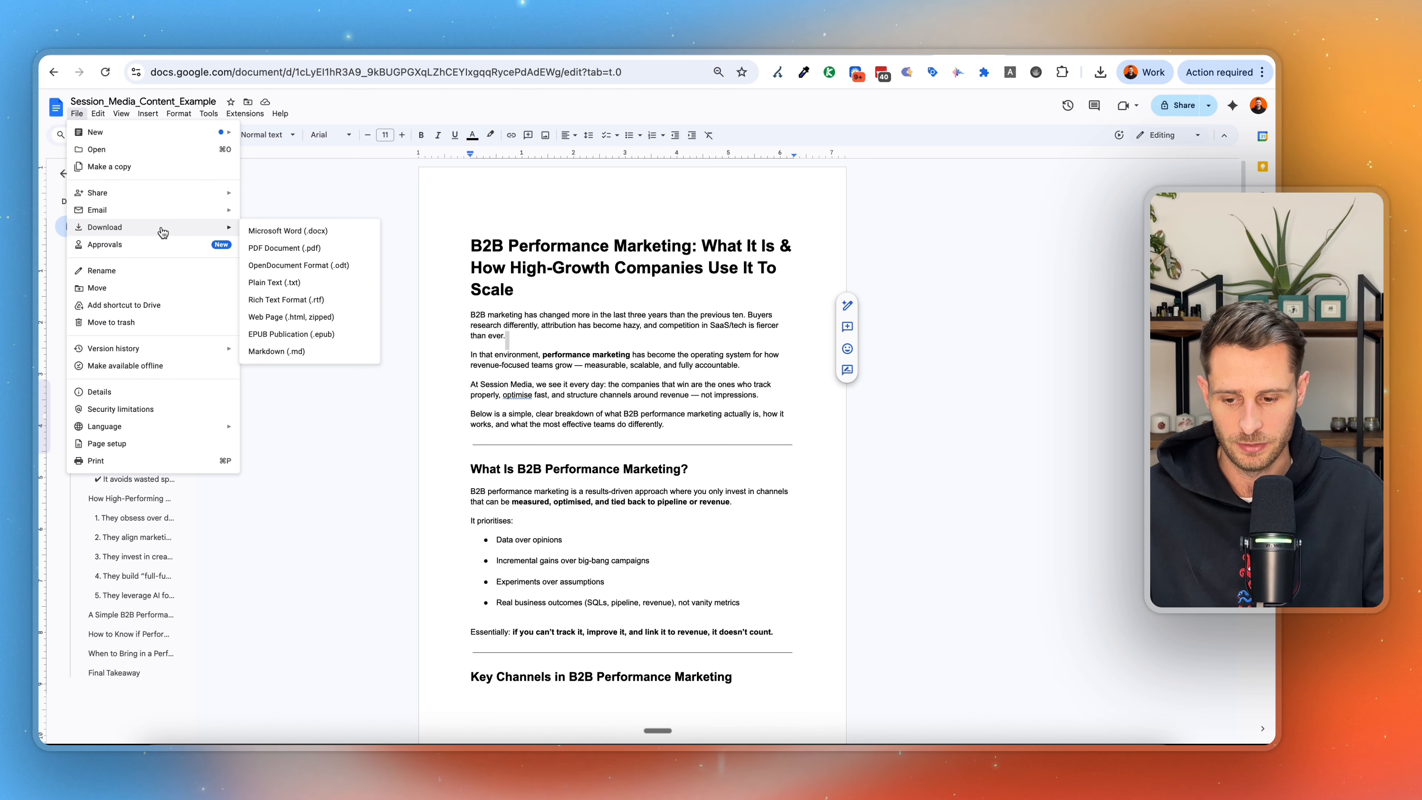
click(264, 249)
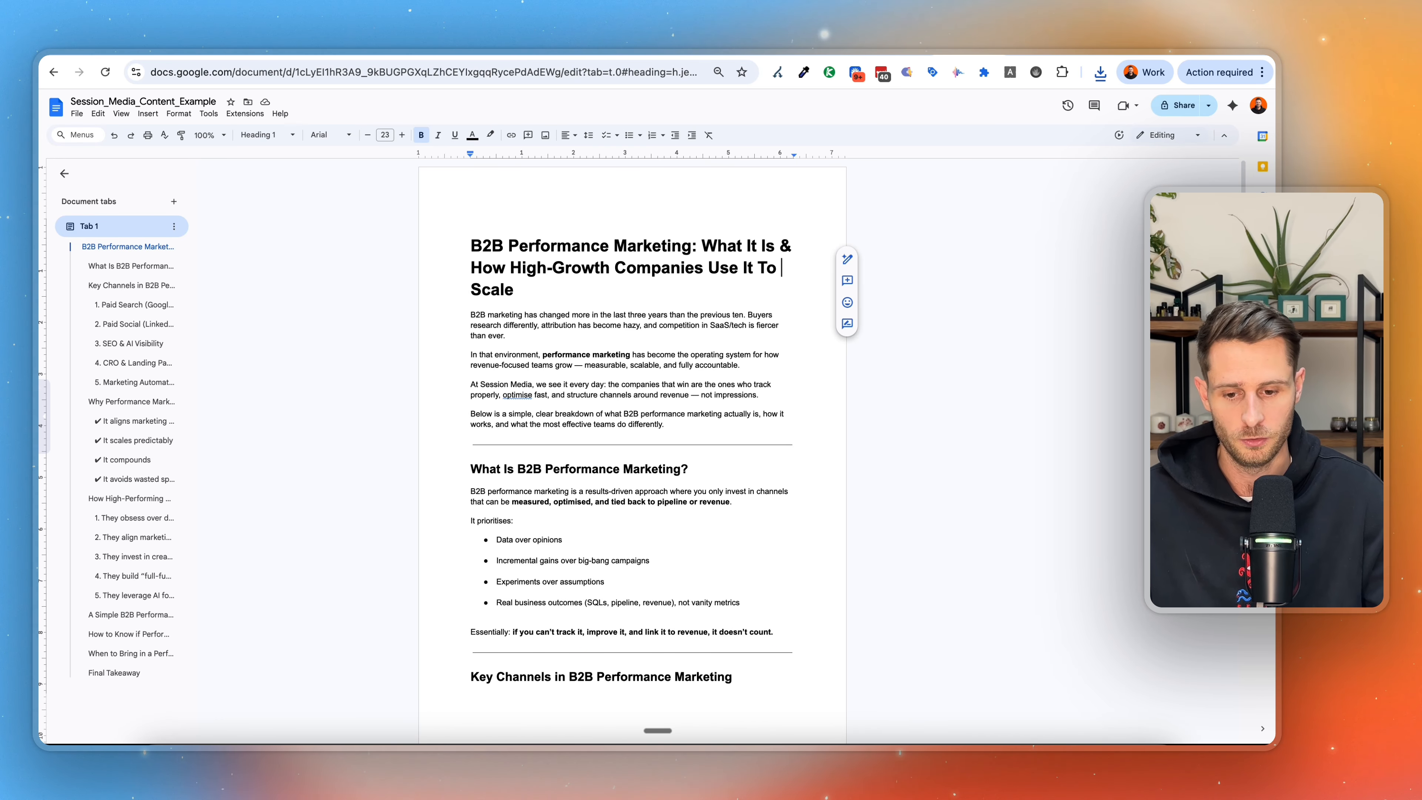
click(549, 49)
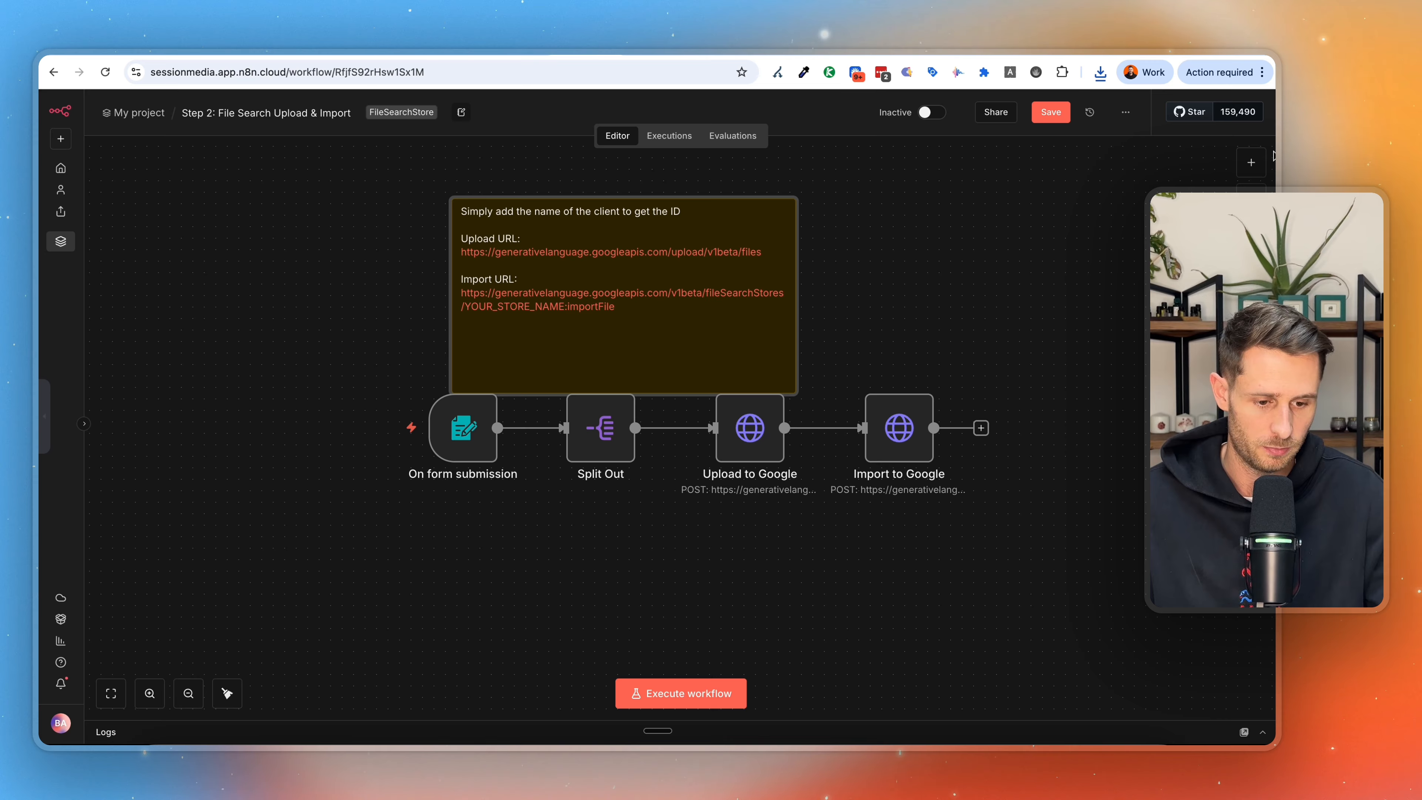
Add another n8n Form trigger for new form submissions to the workflow.
click(1254, 163)
text(form)
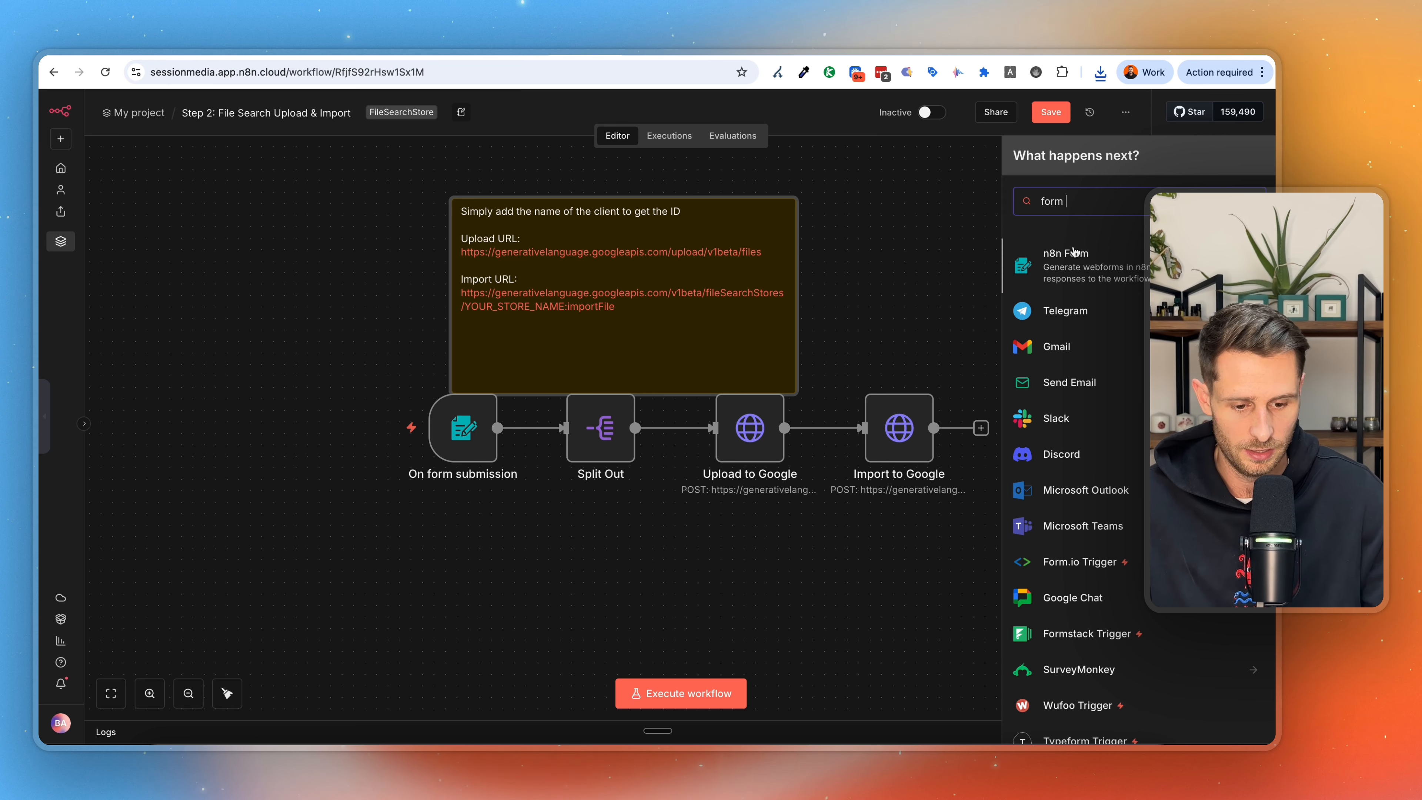
click(1064, 279)
click(1084, 374)
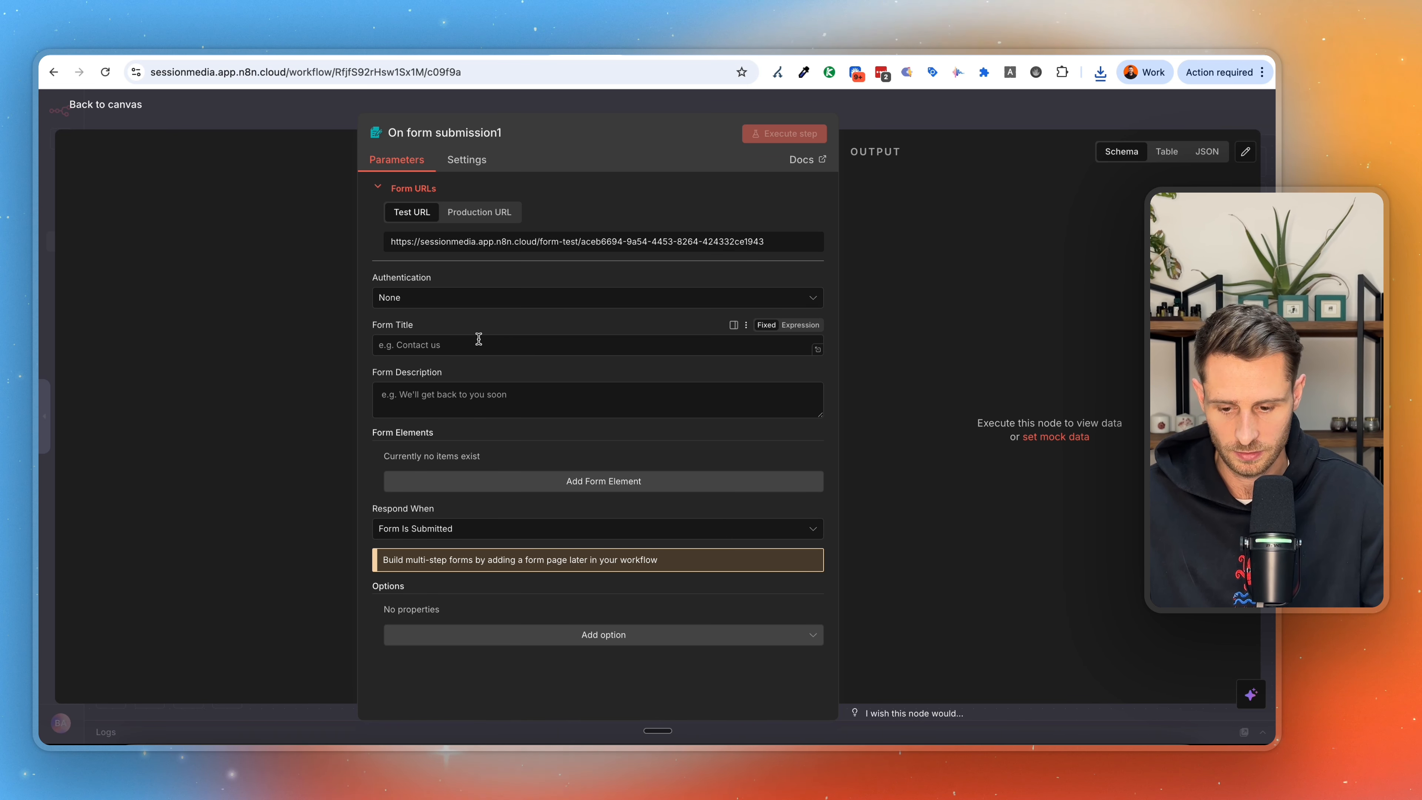
Title the new form "file", keep authentication at None, and add a form element named "file" with the element type File.
text(file)
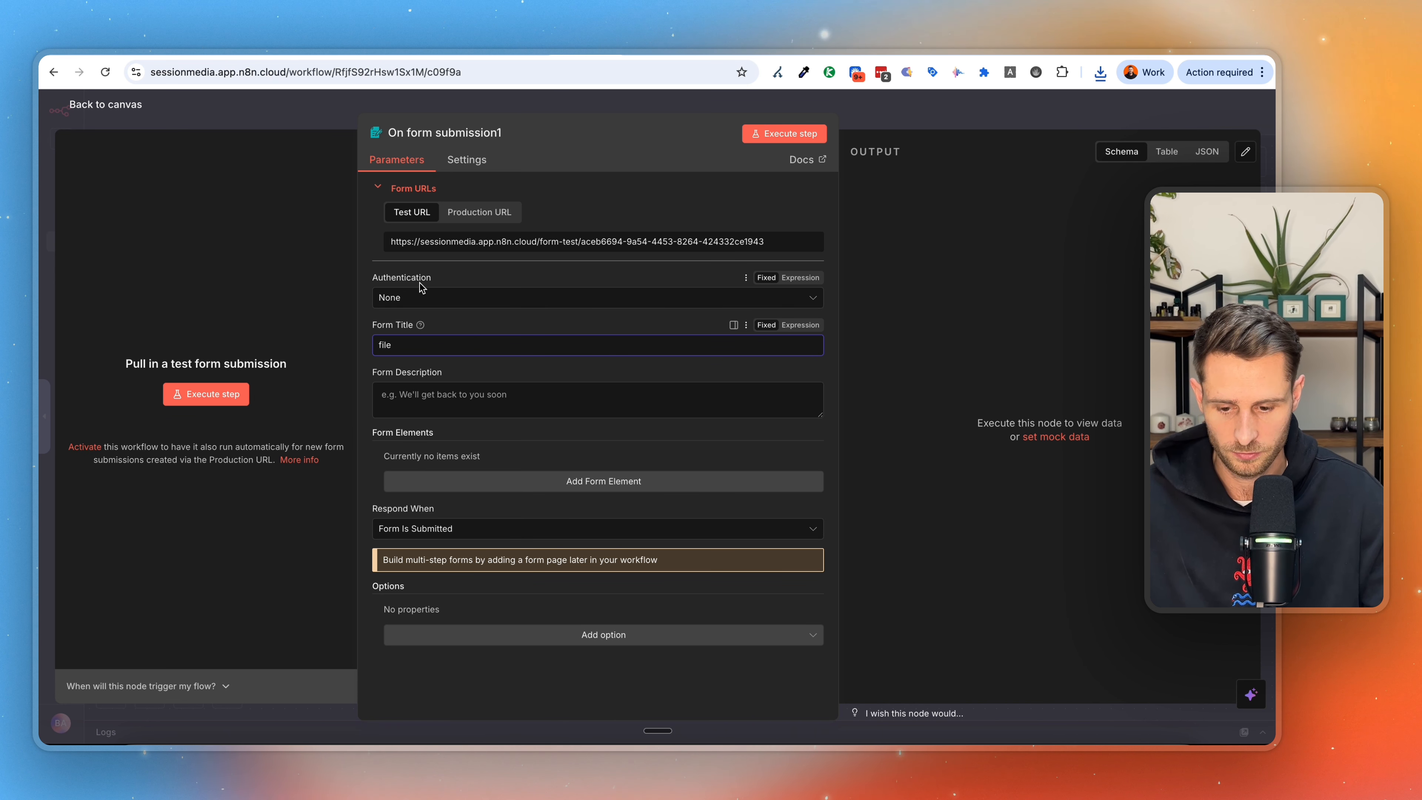
click(419, 298)
click(457, 297)
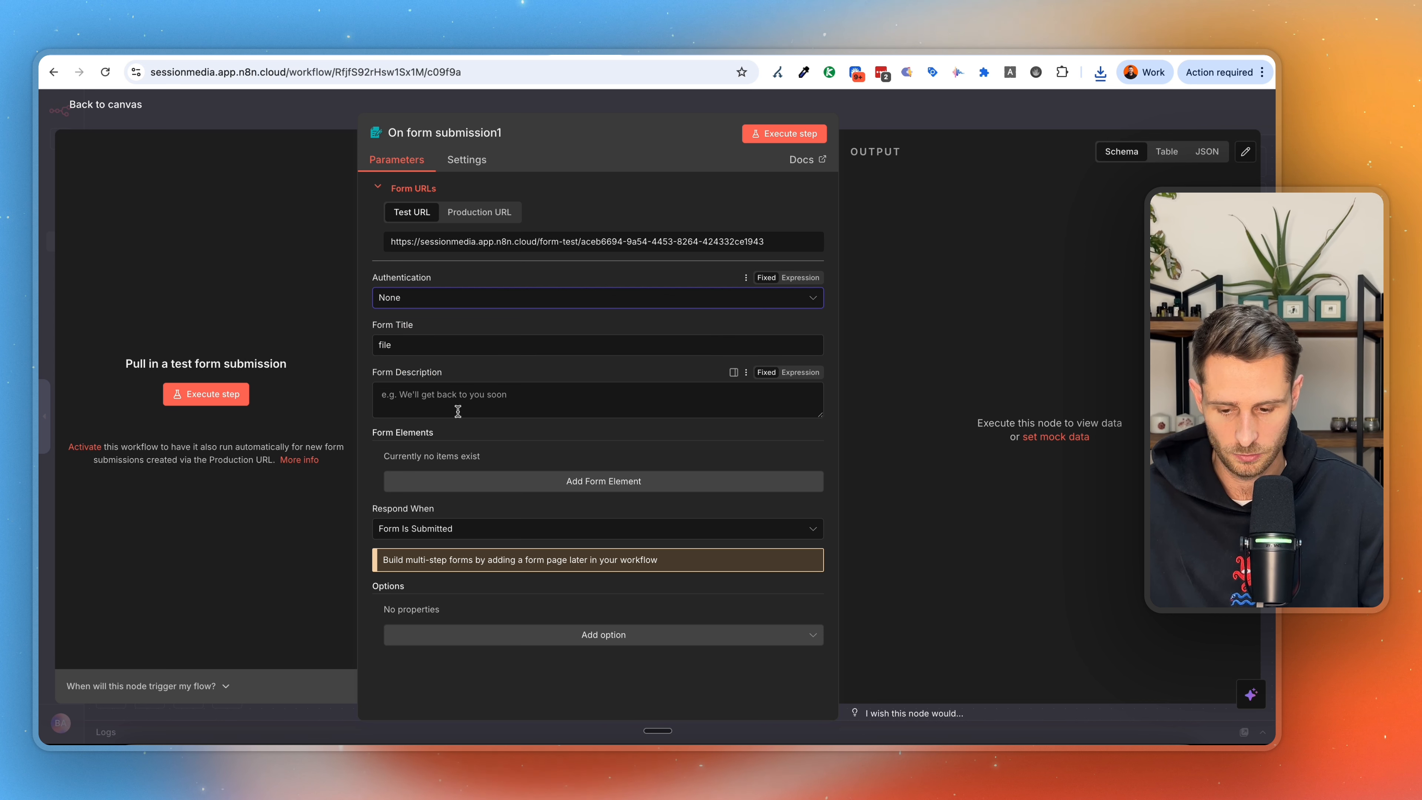
click(610, 481)
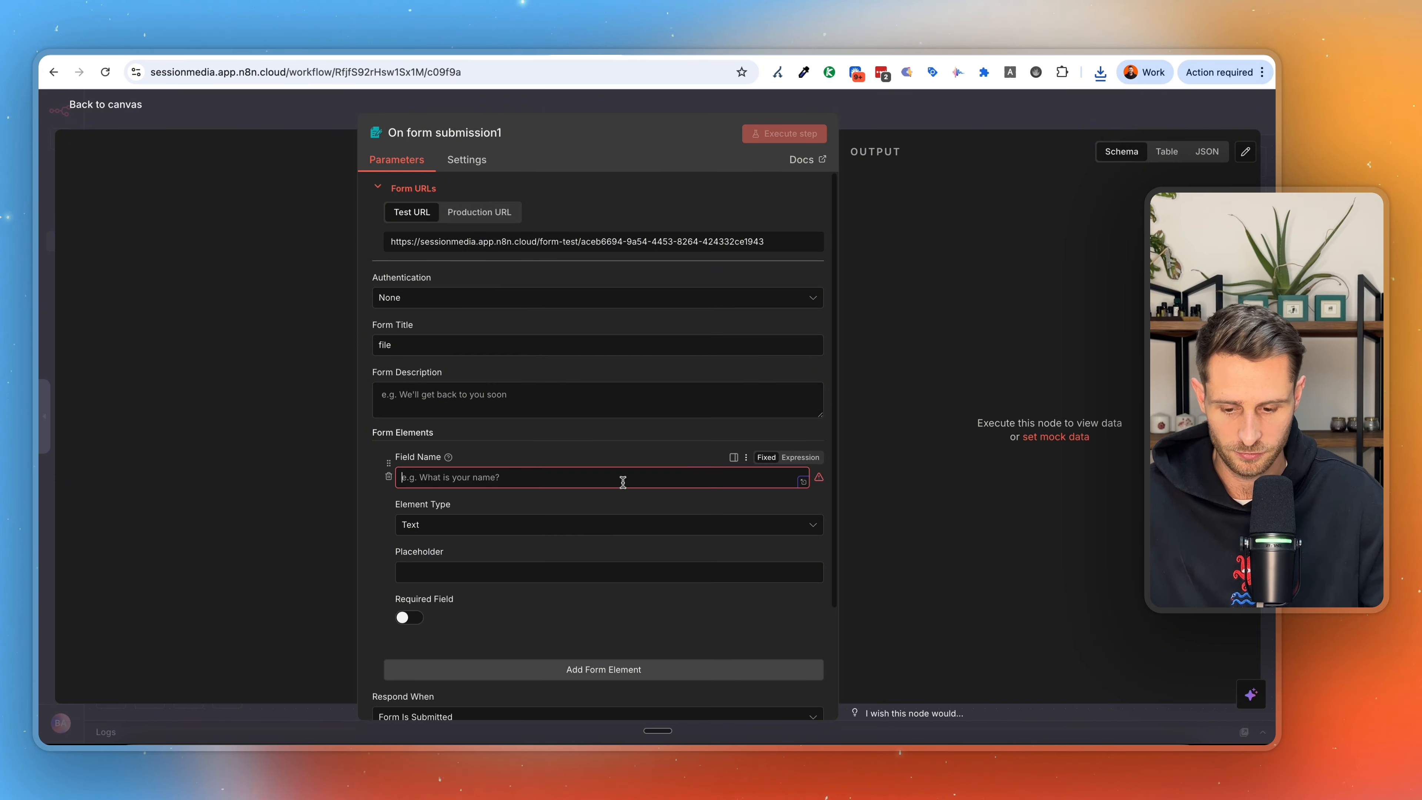
text(fiul)
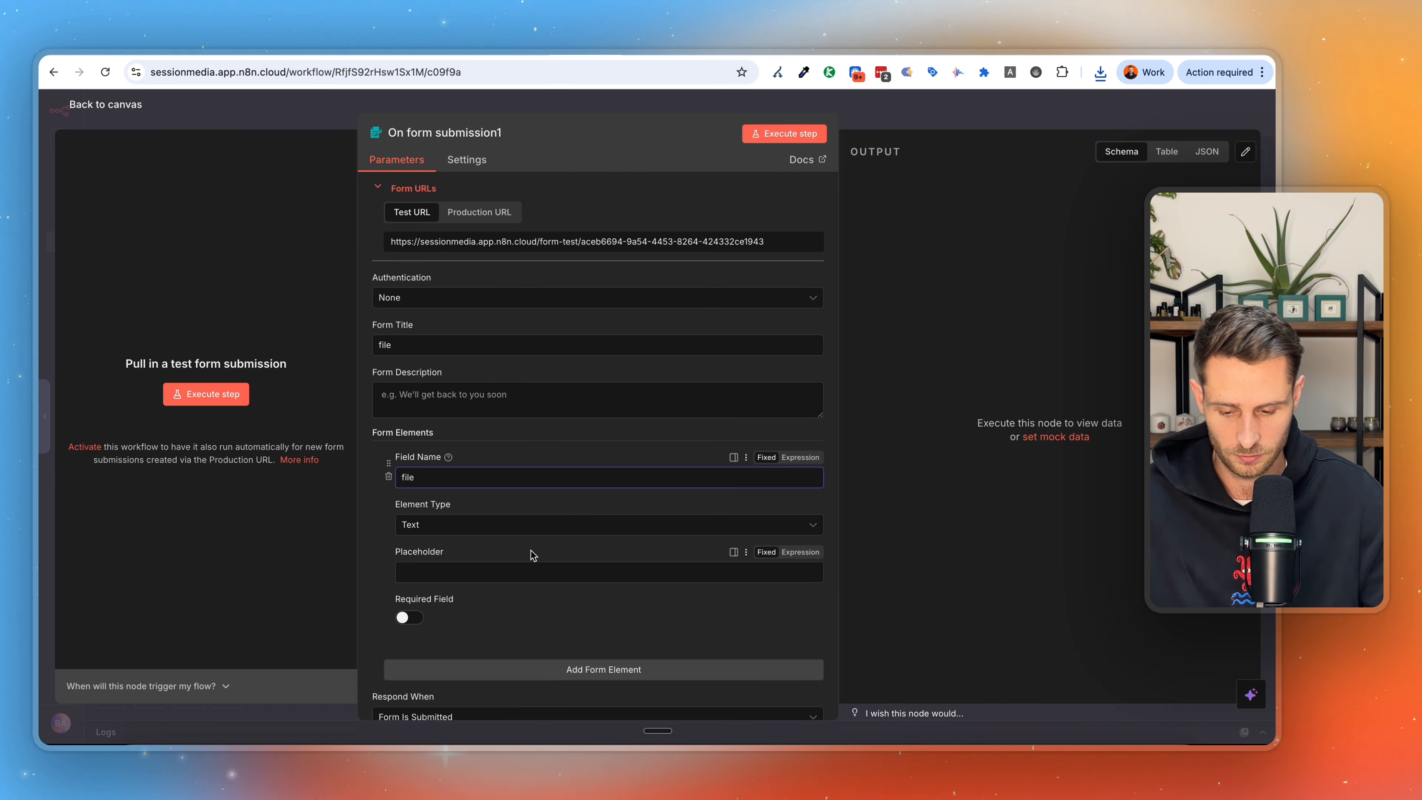
click(525, 527)
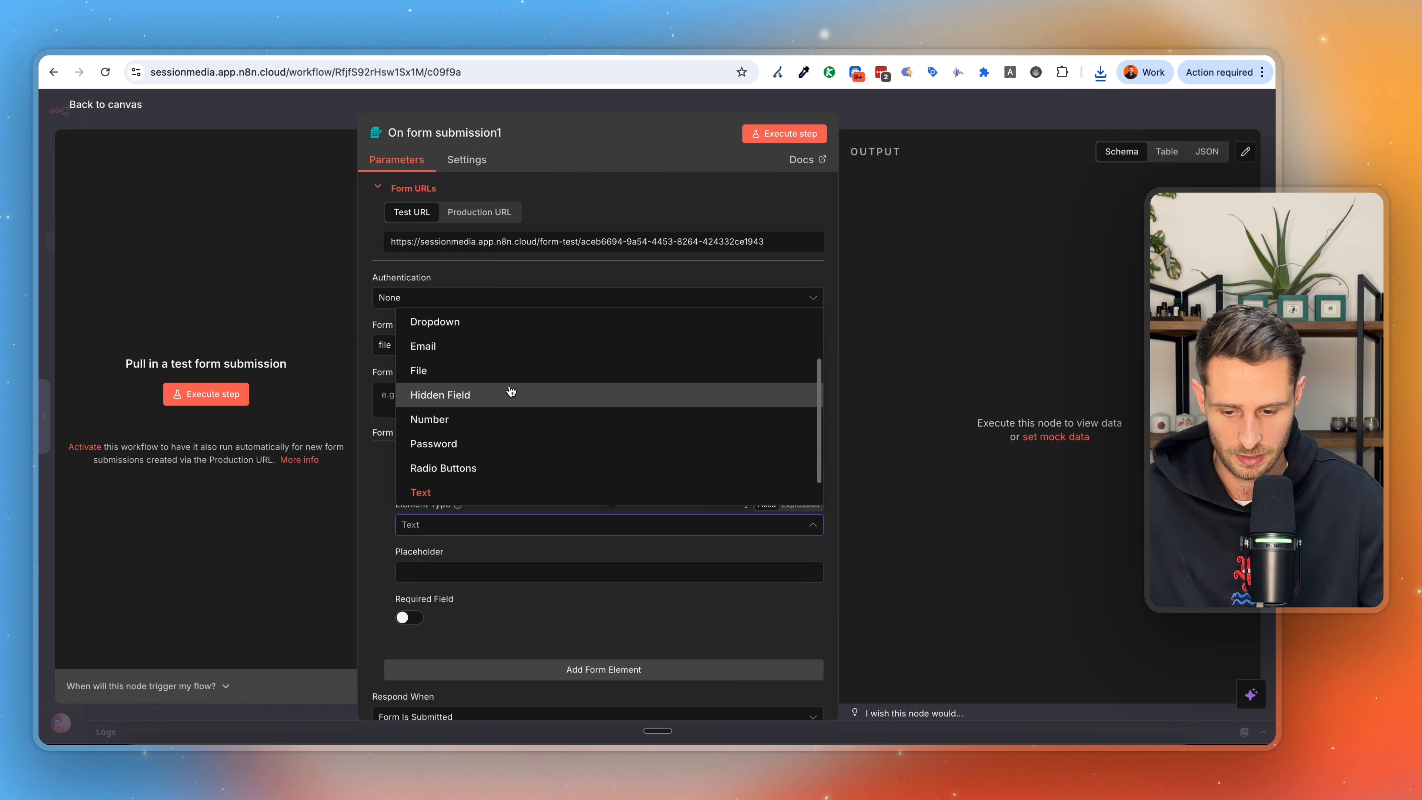
click(507, 370)
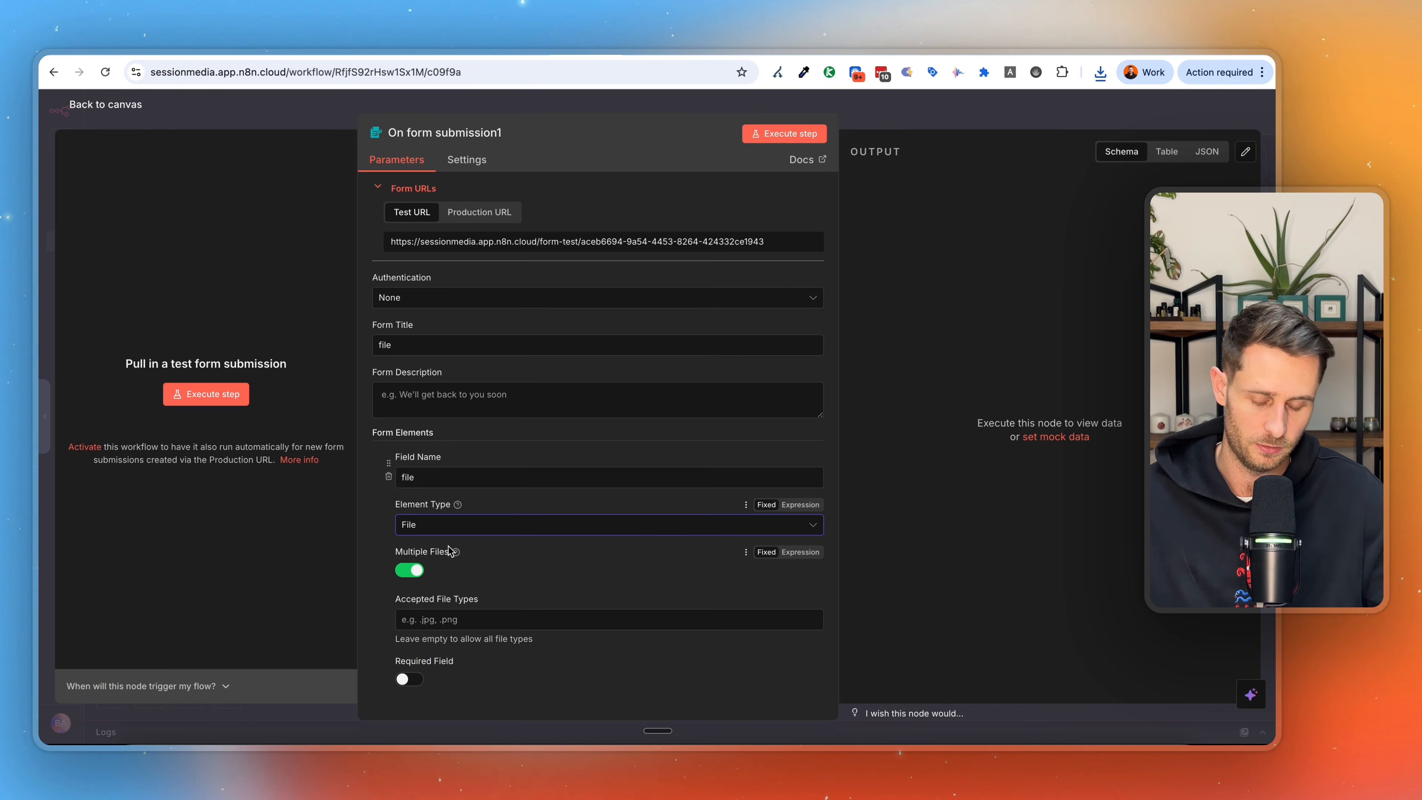
scroll(571, 578, down, 4)
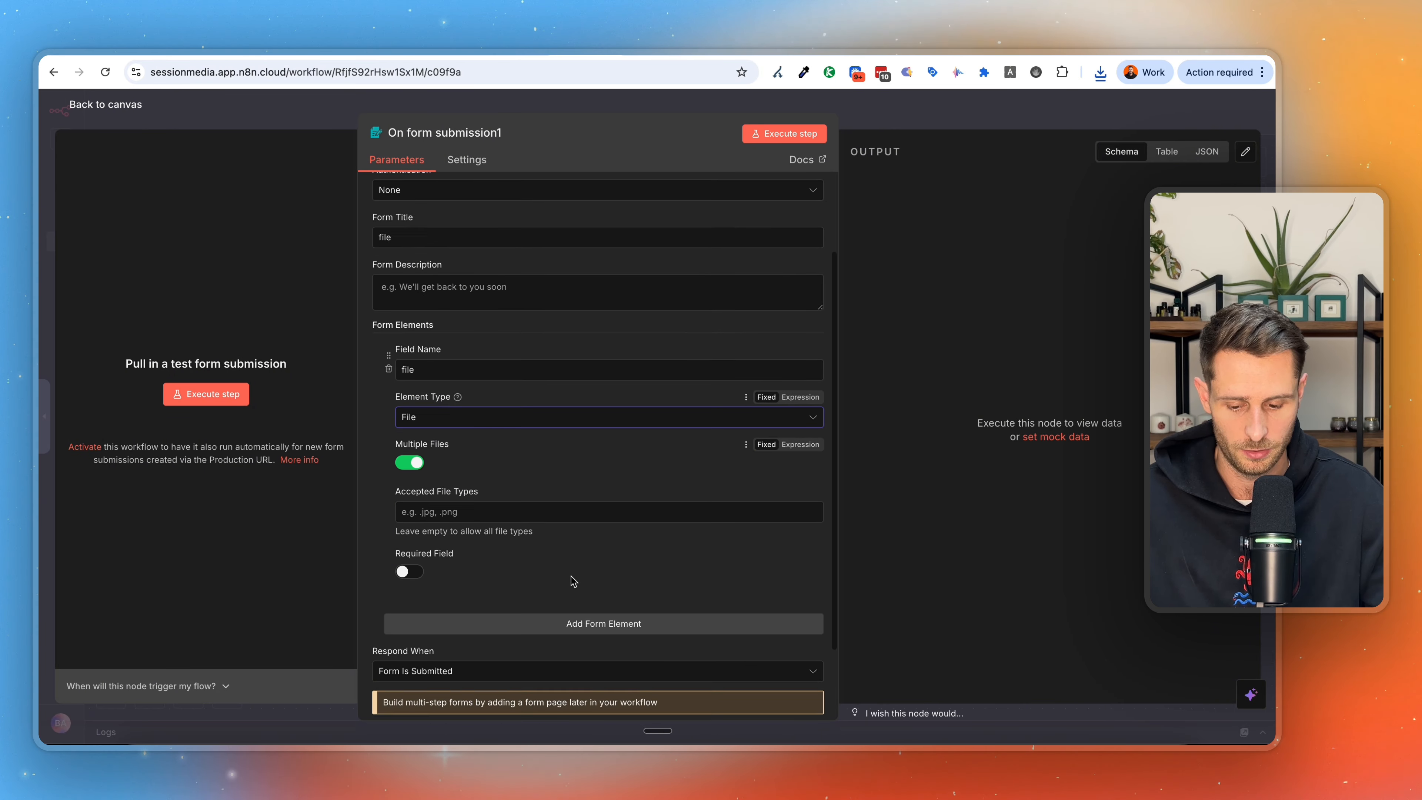
Move the newly added form trigger away from the existing nodes and delete it from the canvas.
click(888, 113)
drag(635, 238, 198, 289)
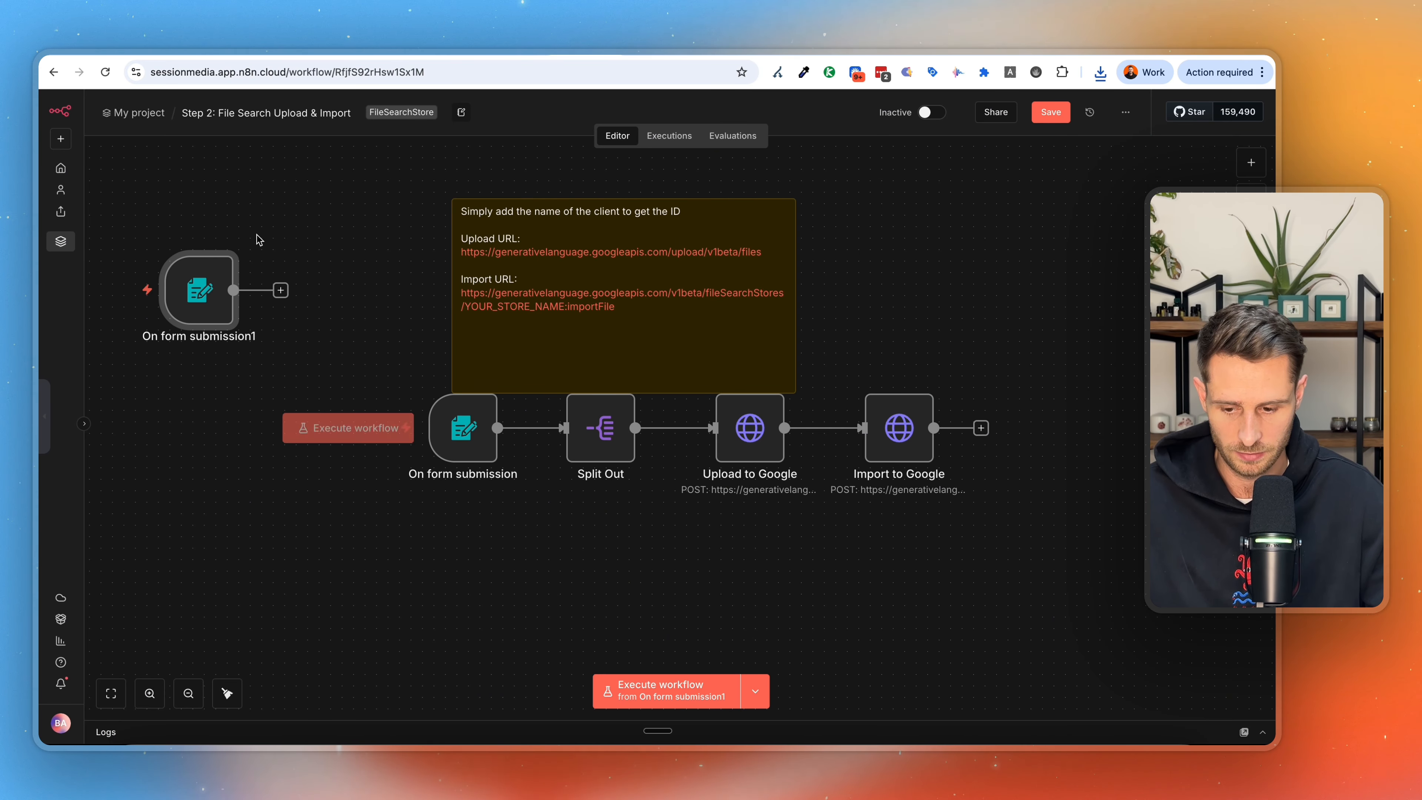
click(206, 240)
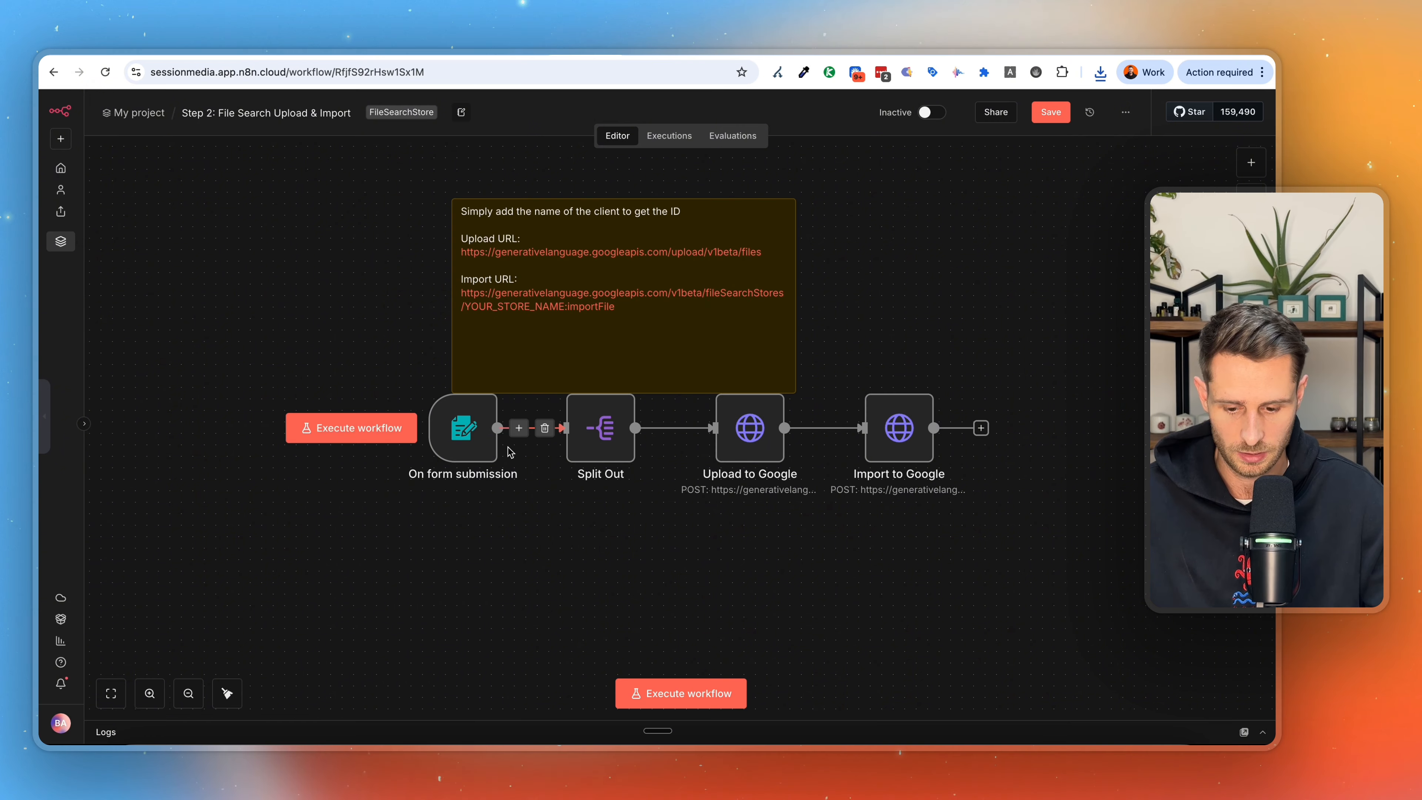
Review the form URL, title and file element settings of the existing On form submission trigger and return to the canvas.
double_click(462, 443)
scroll(504, 504, down, 3)
scroll(494, 356, up, 1)
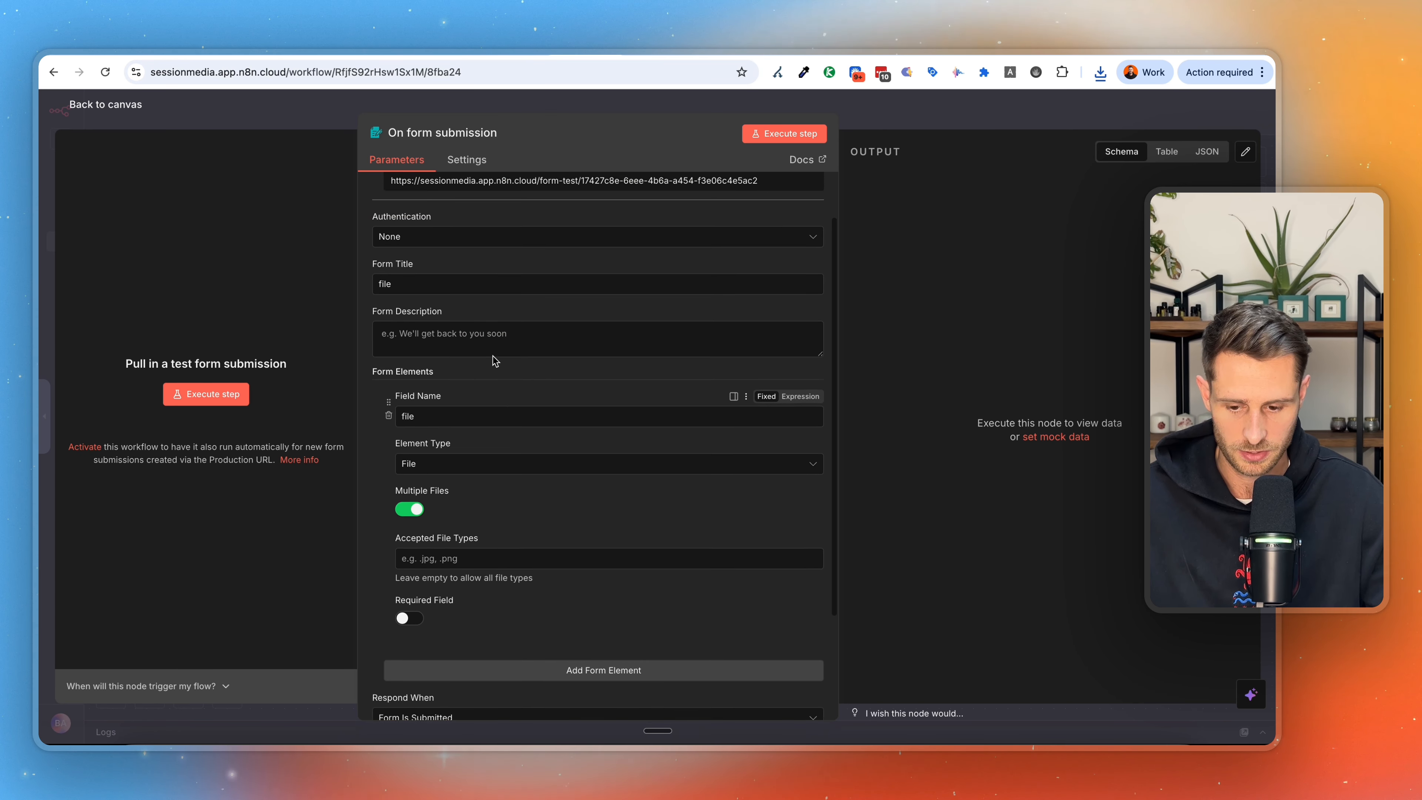
scroll(493, 356, up, 1)
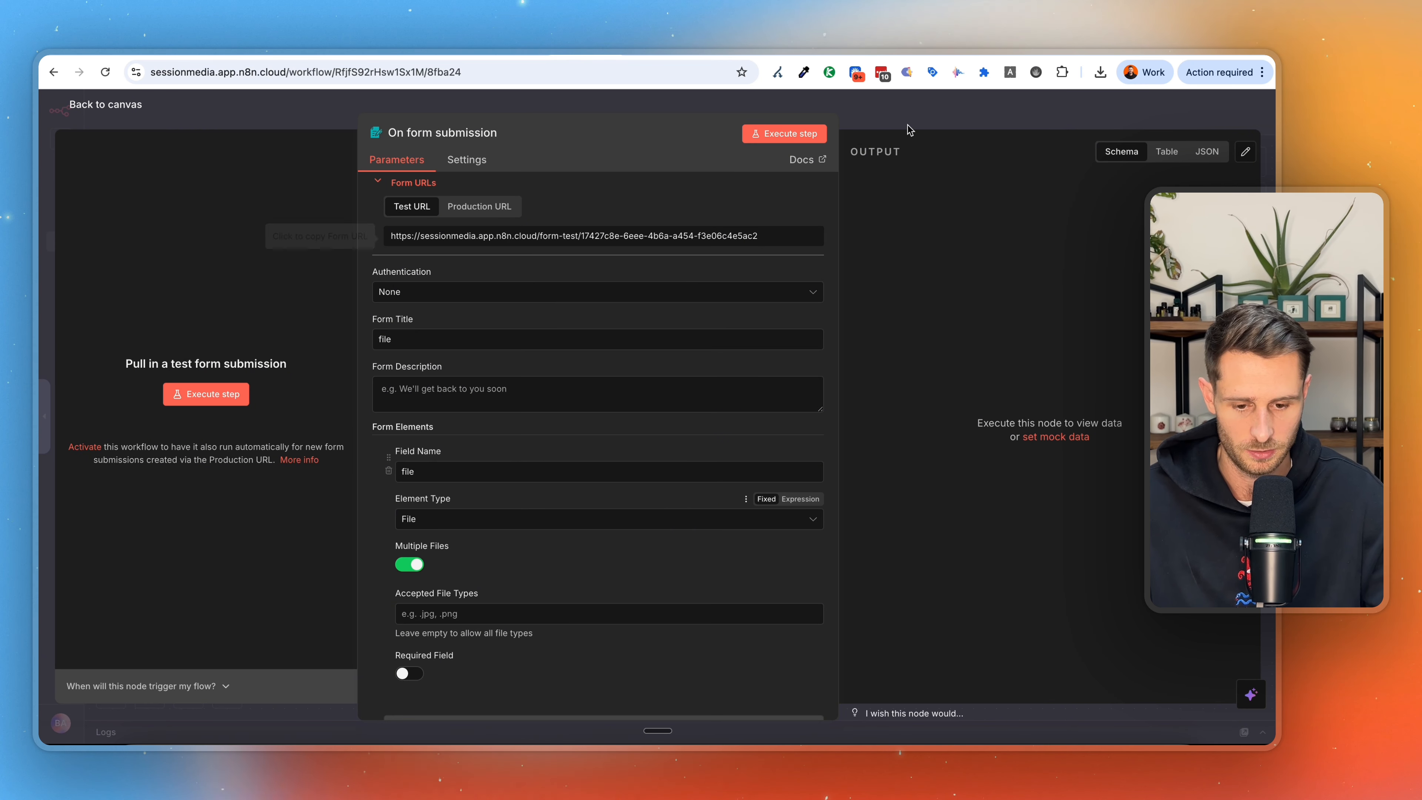
click(988, 116)
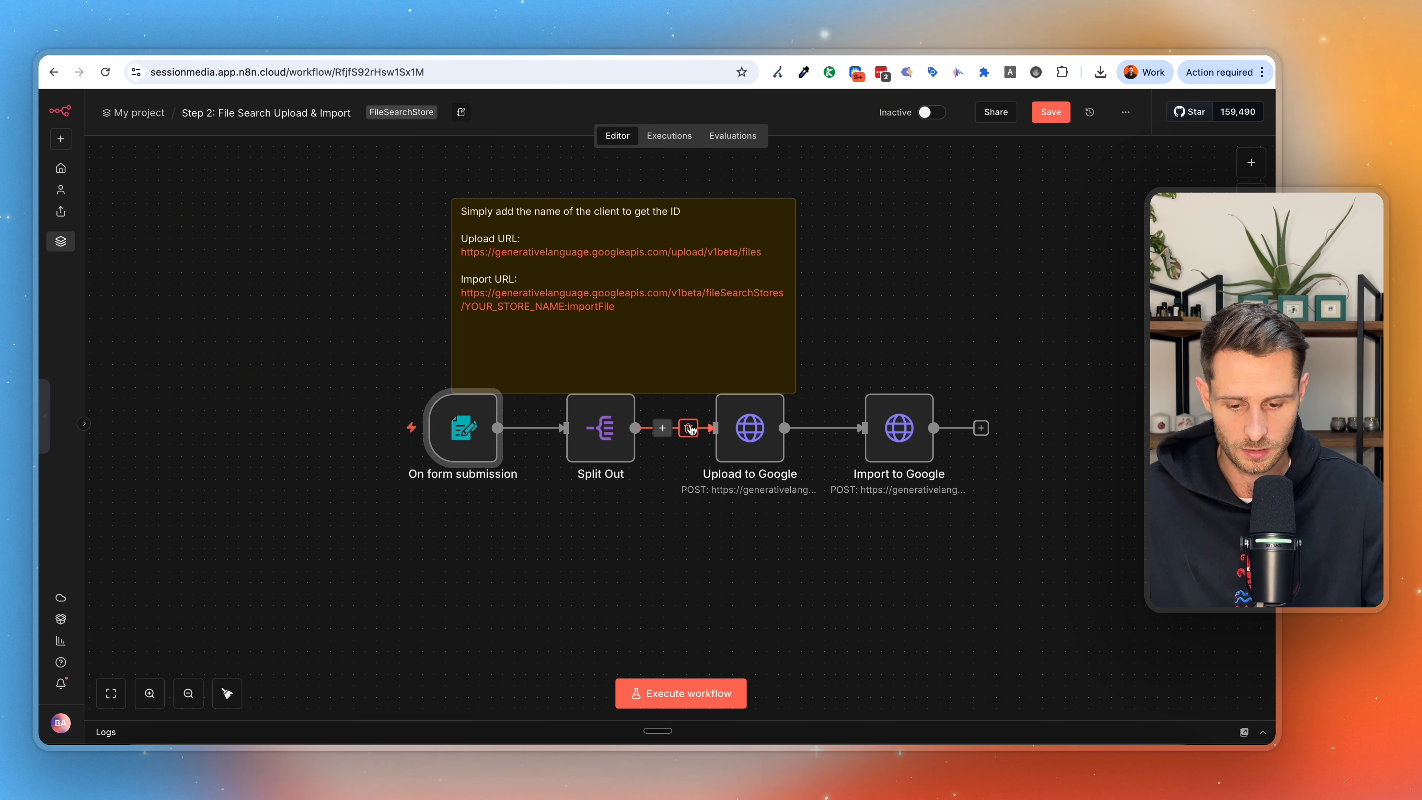
Disconnect the Upload to Google and Import to Google nodes, and execute the workflow to open its test form.
click(690, 429)
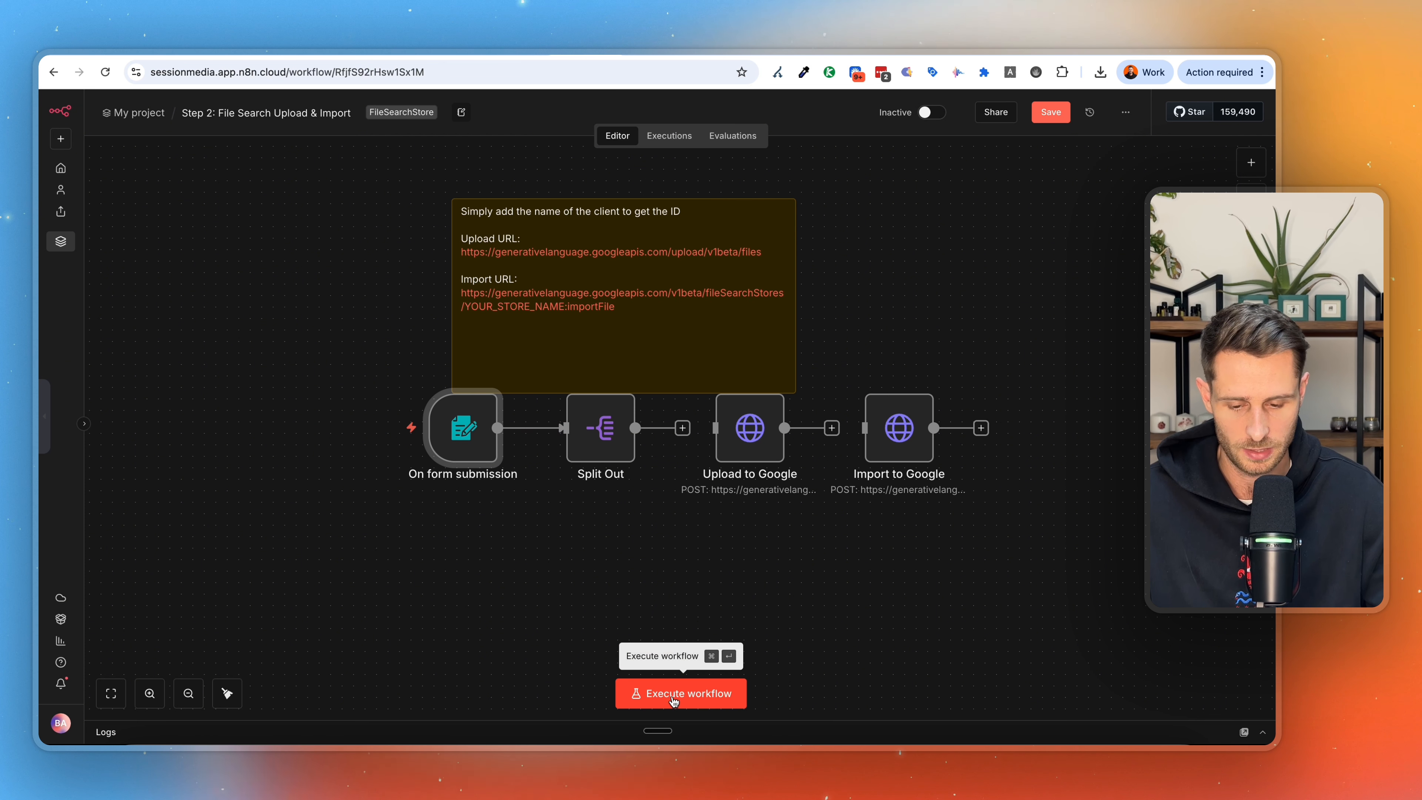
click(694, 700)
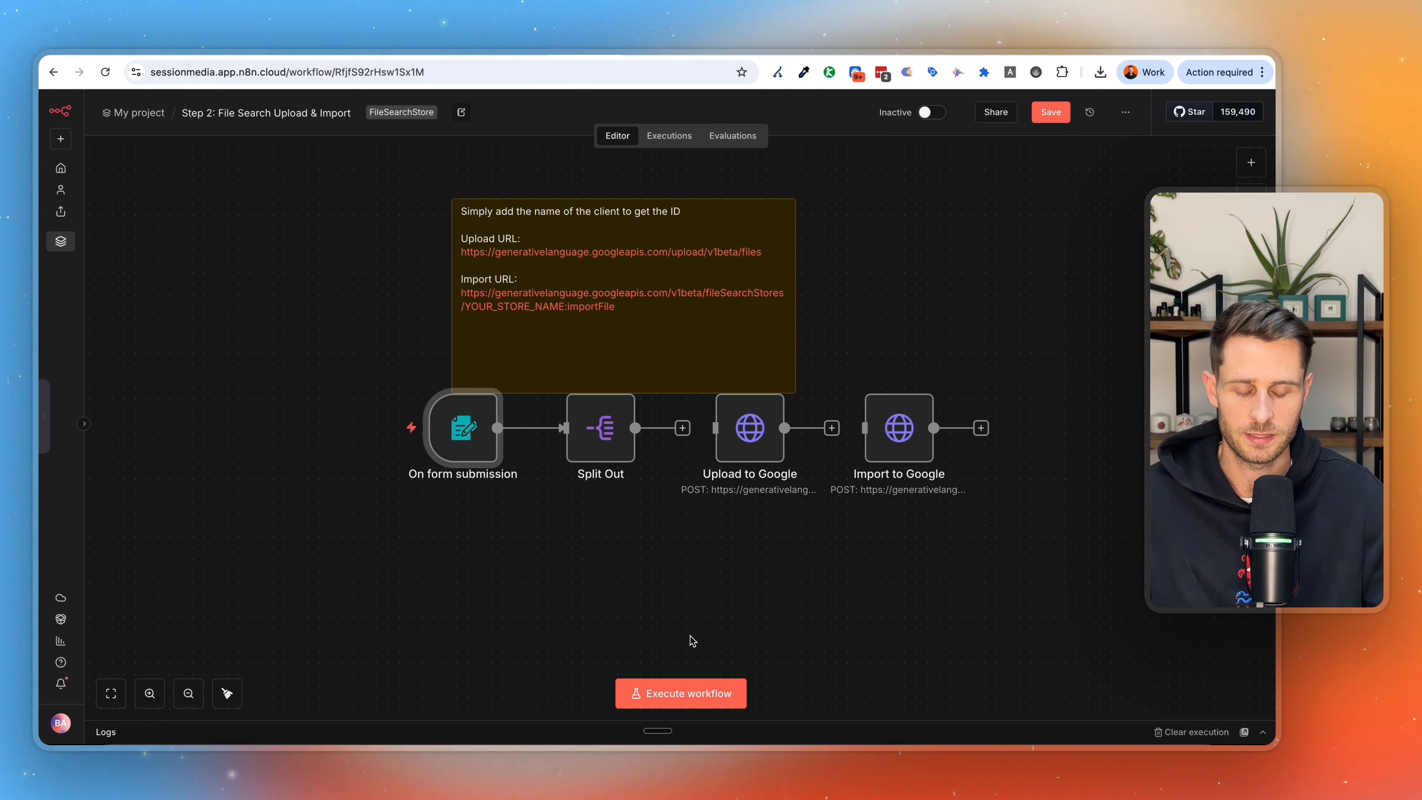
click(699, 695)
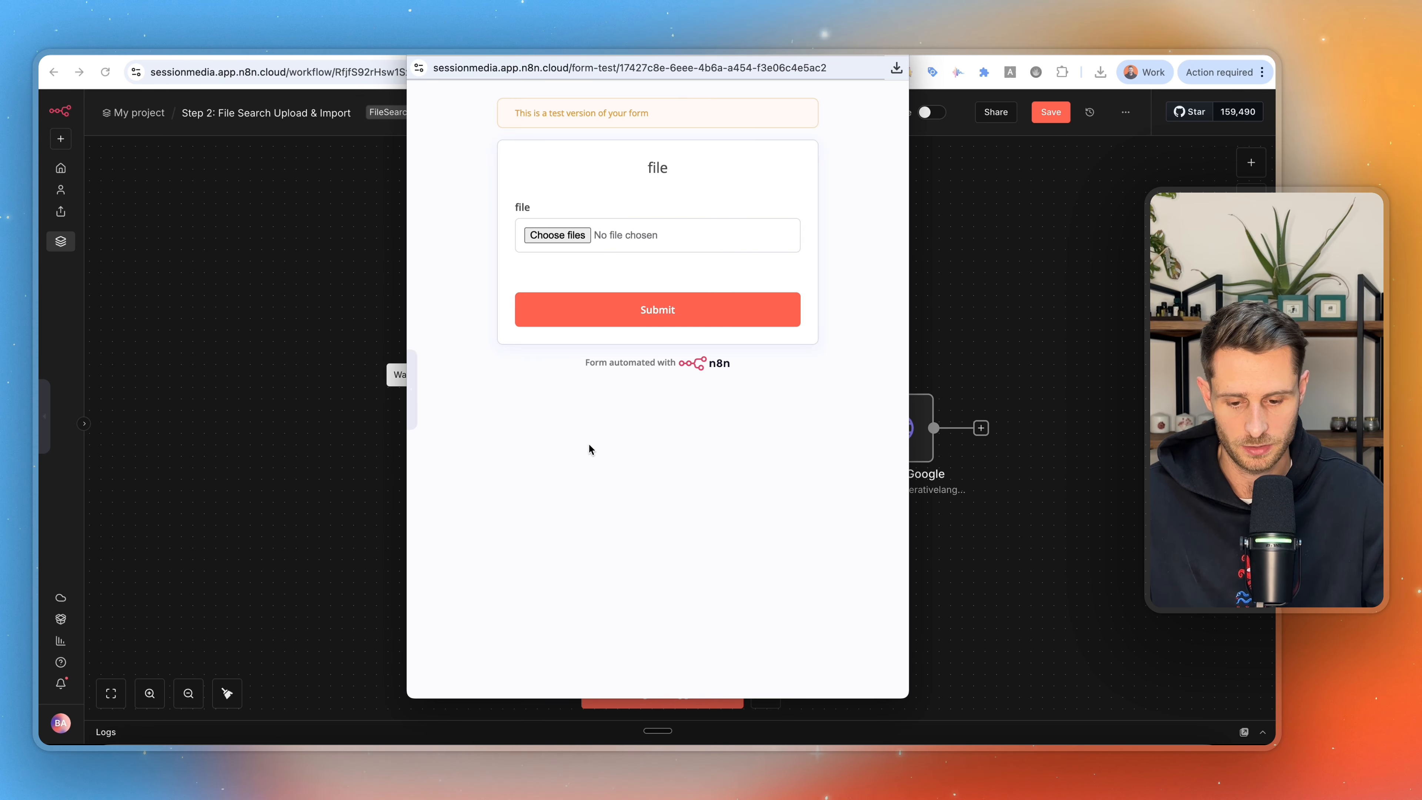
Attach Session_Media_Content_Example.pdf and the session-media CSV file from the Desktop folder to the test form's file field.
click(119, 737)
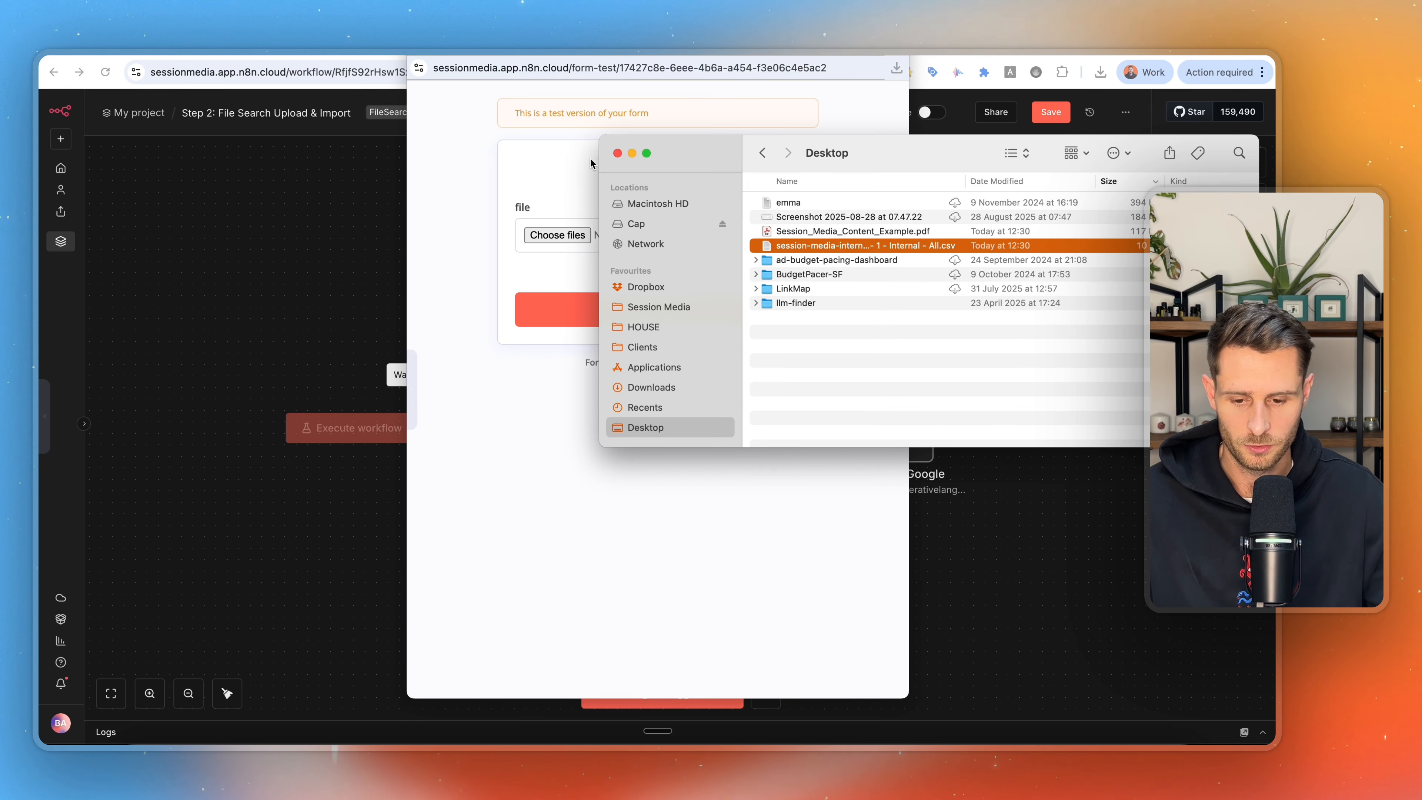
super+click(835, 232)
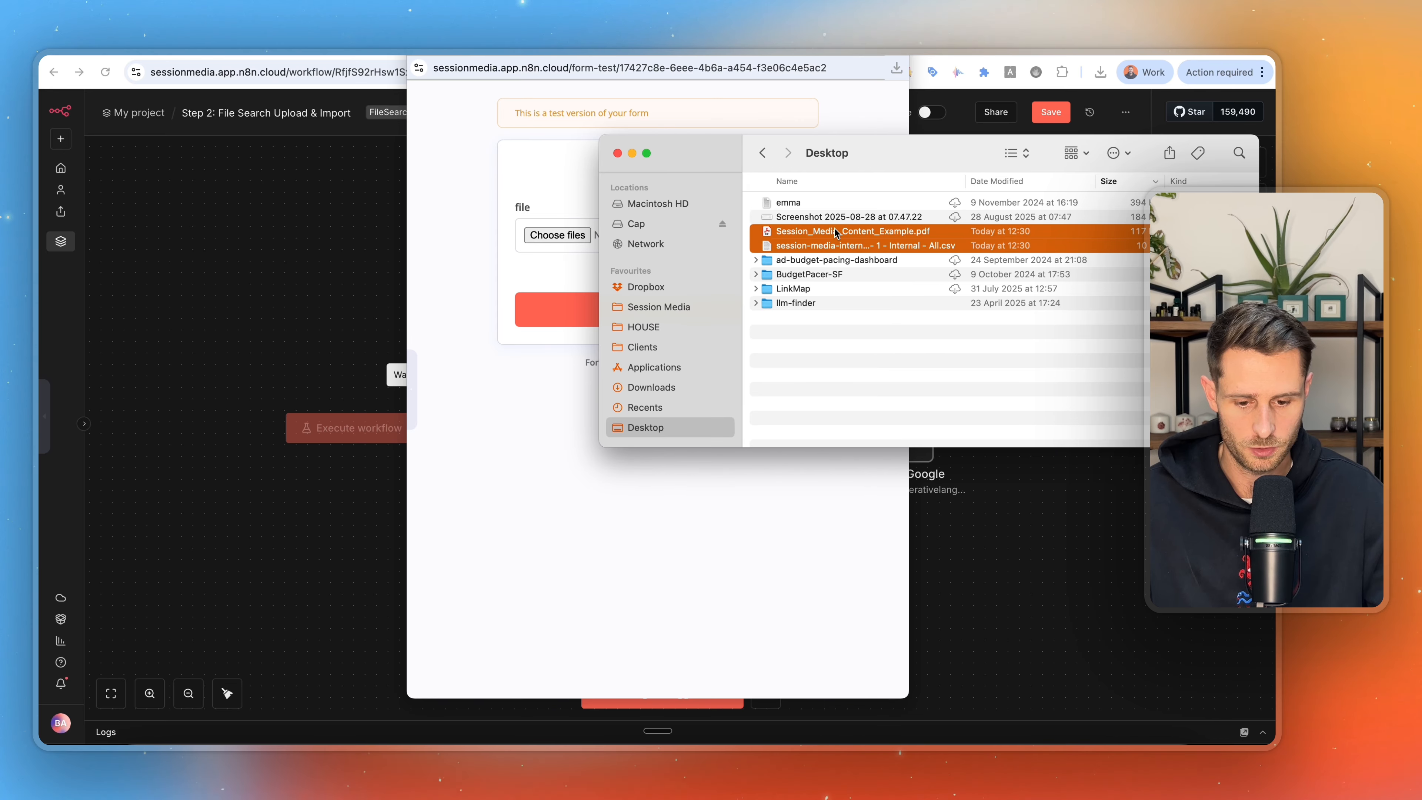
drag(836, 232, 552, 233)
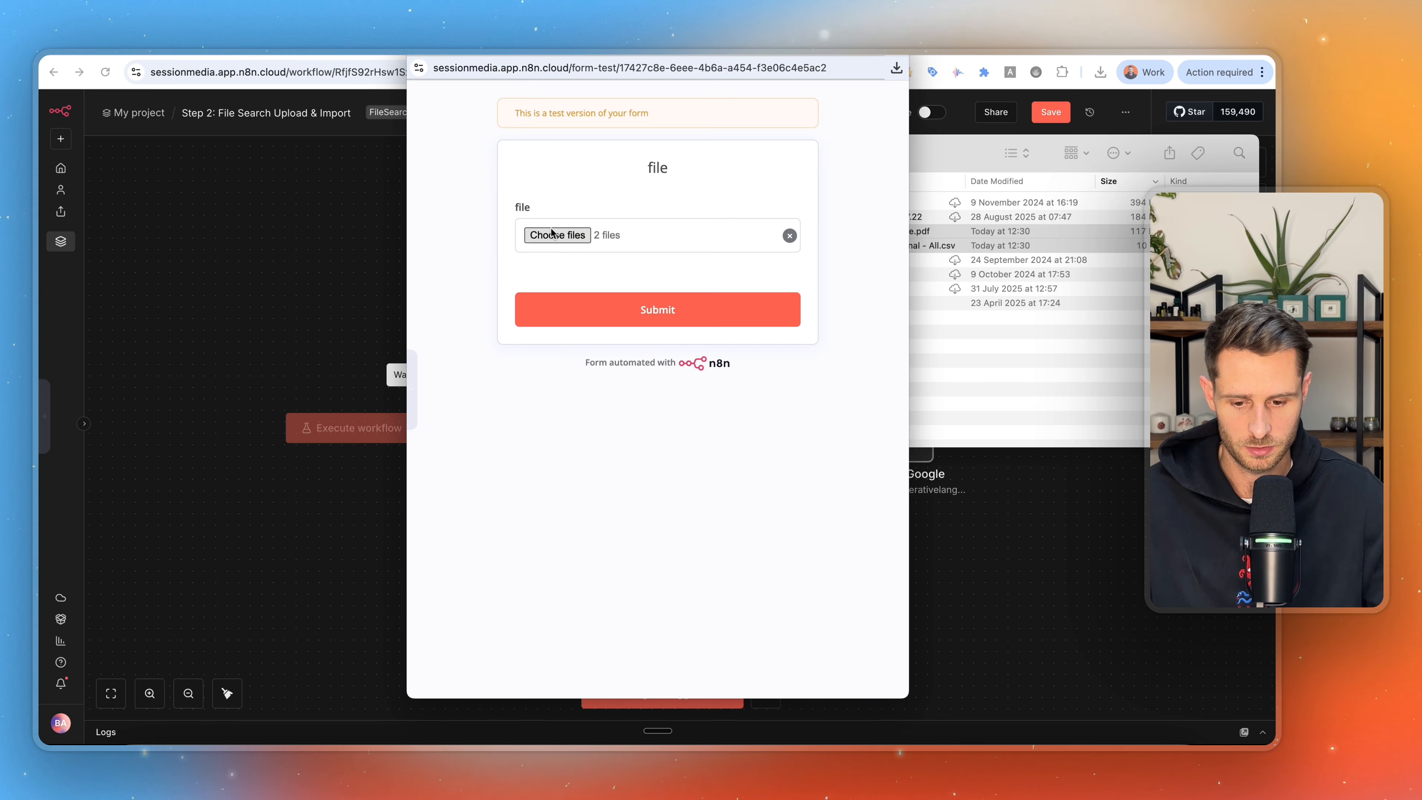
Submit the test form with the two files and review the Split Out node's output as a table.
click(649, 313)
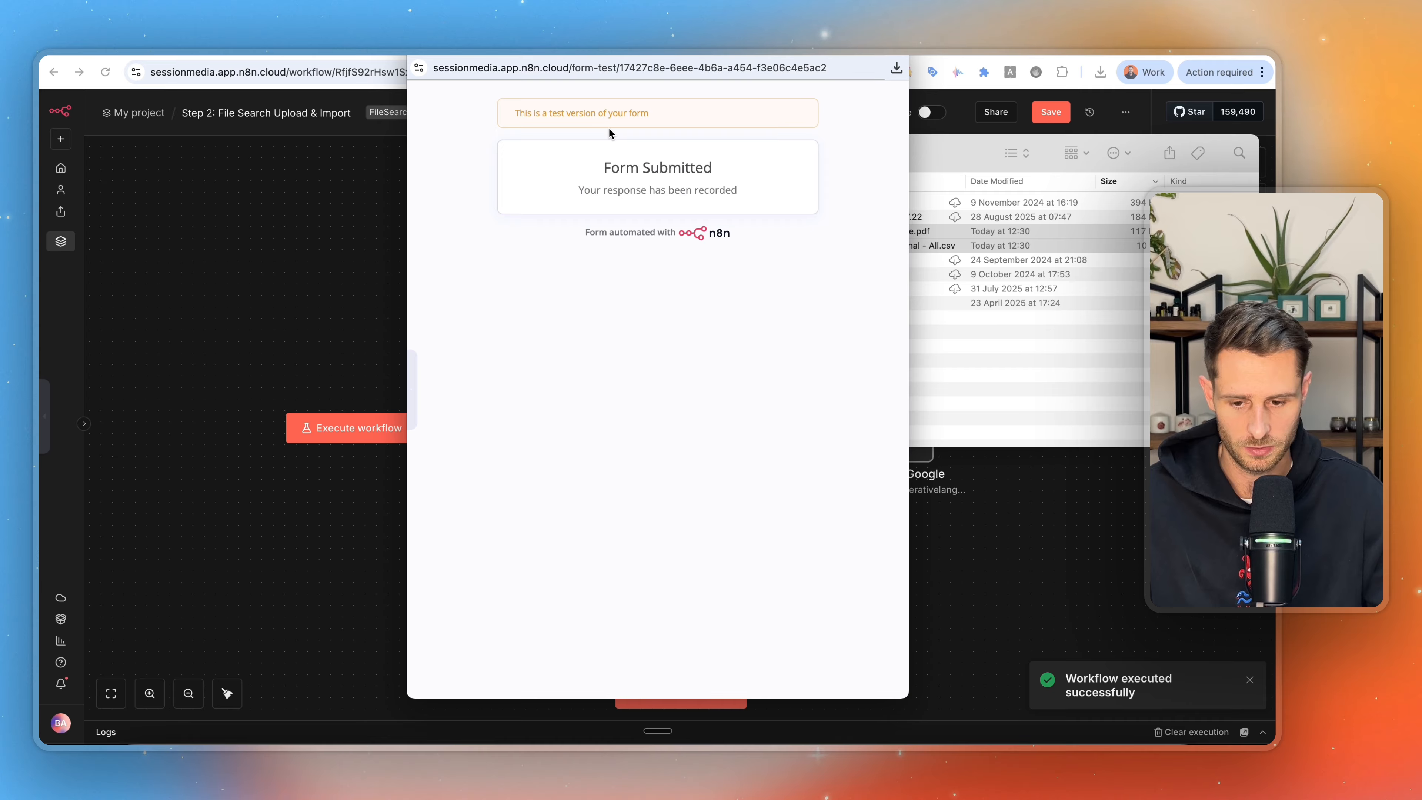
click(419, 49)
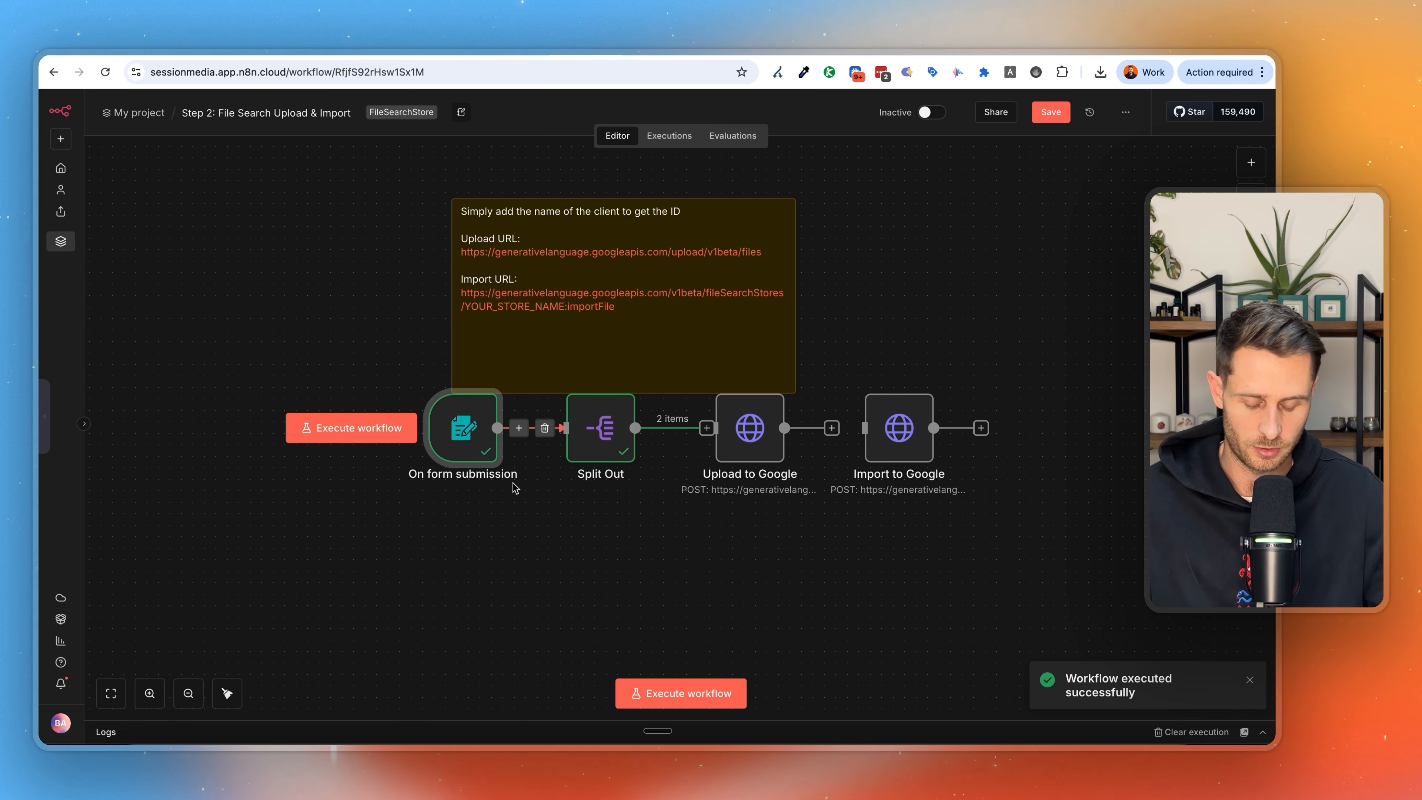
double_click(587, 449)
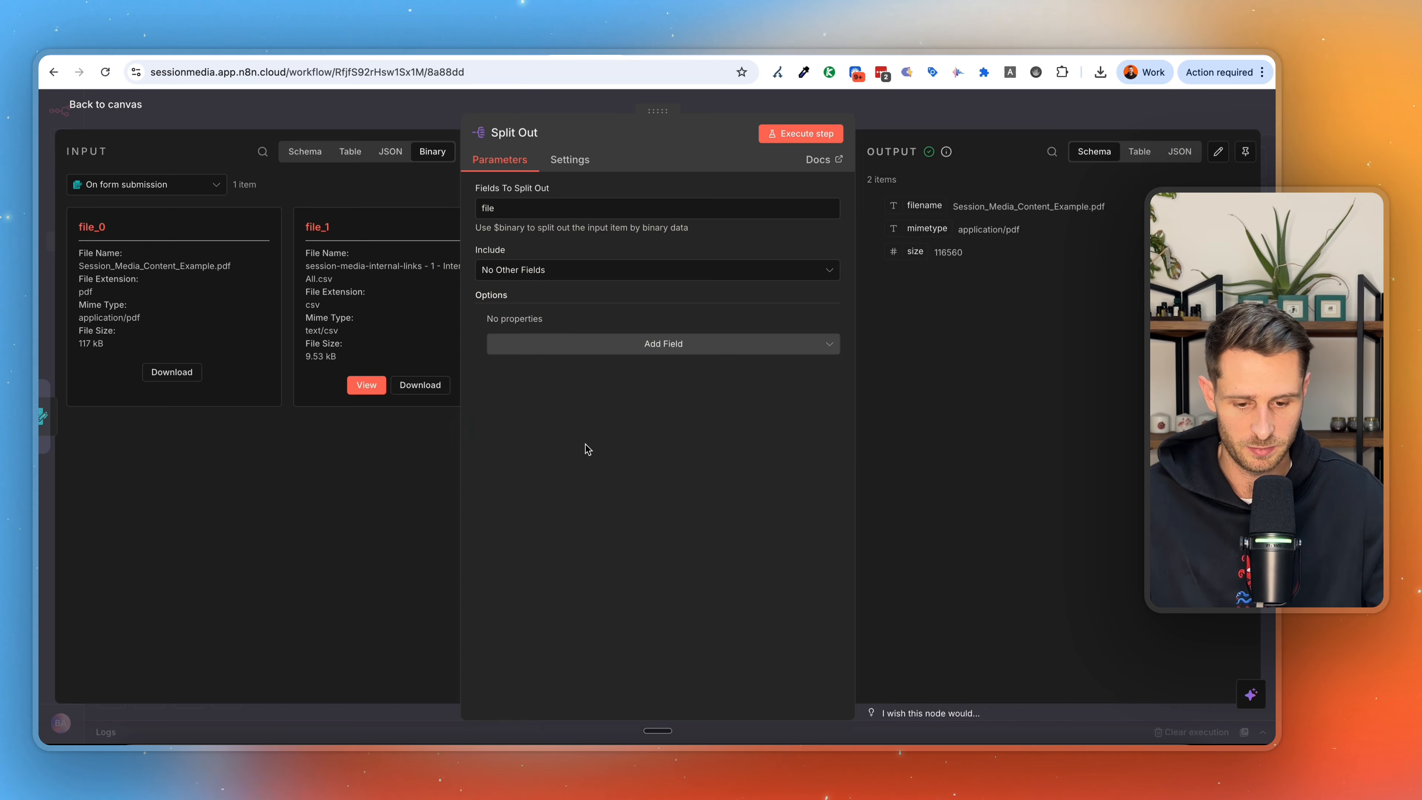
click(1139, 152)
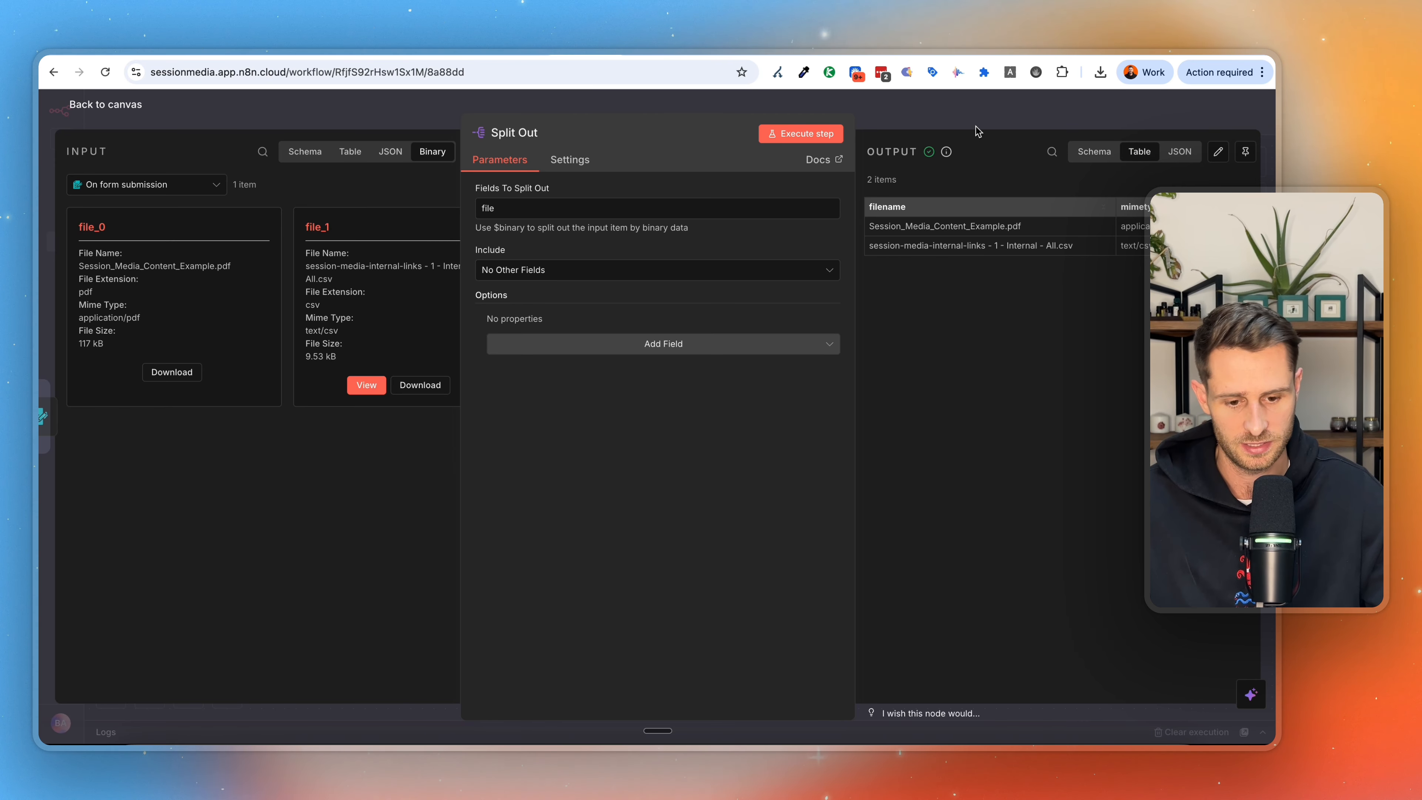
key(Escape)
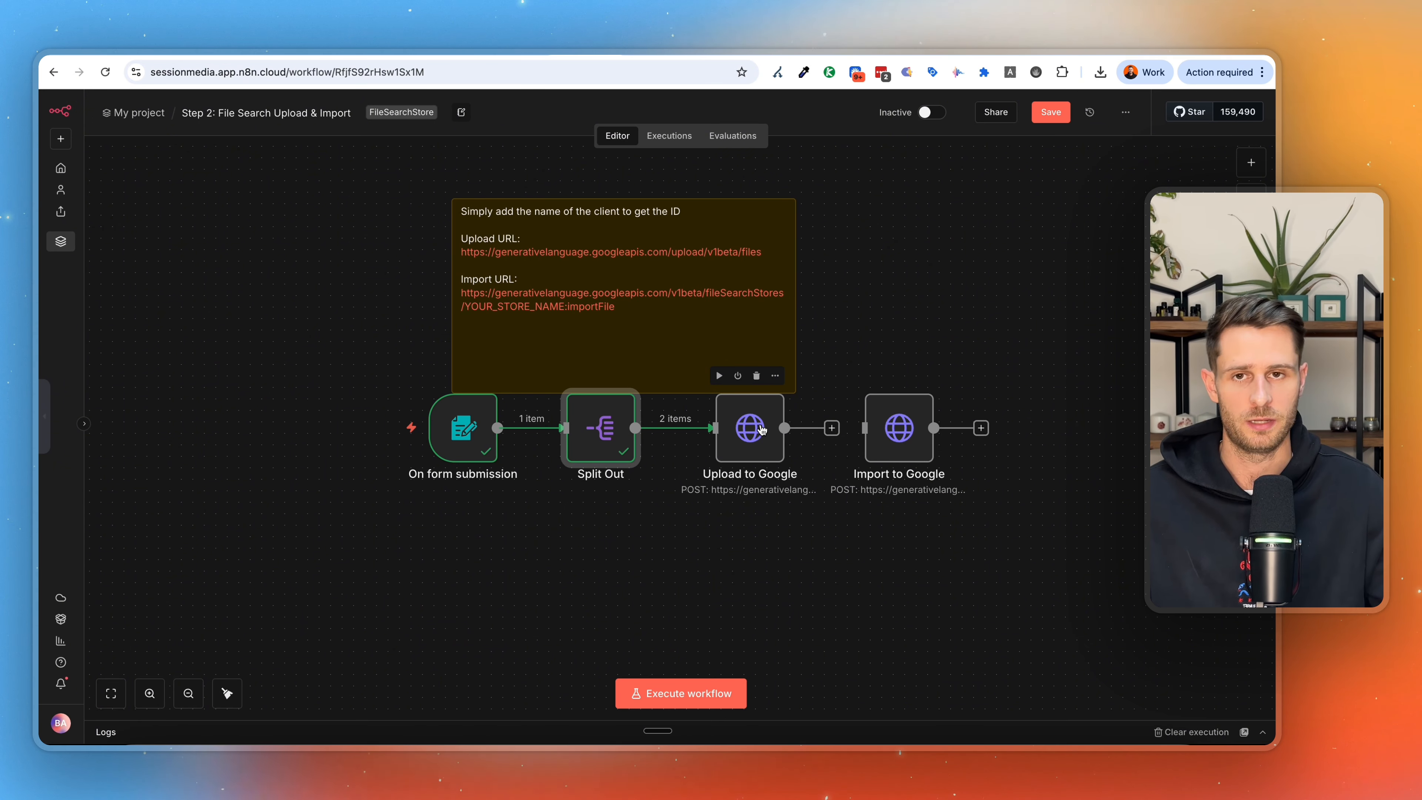
Add an HTTP Request node after Upload to Google and set its method to POST.
double_click(762, 429)
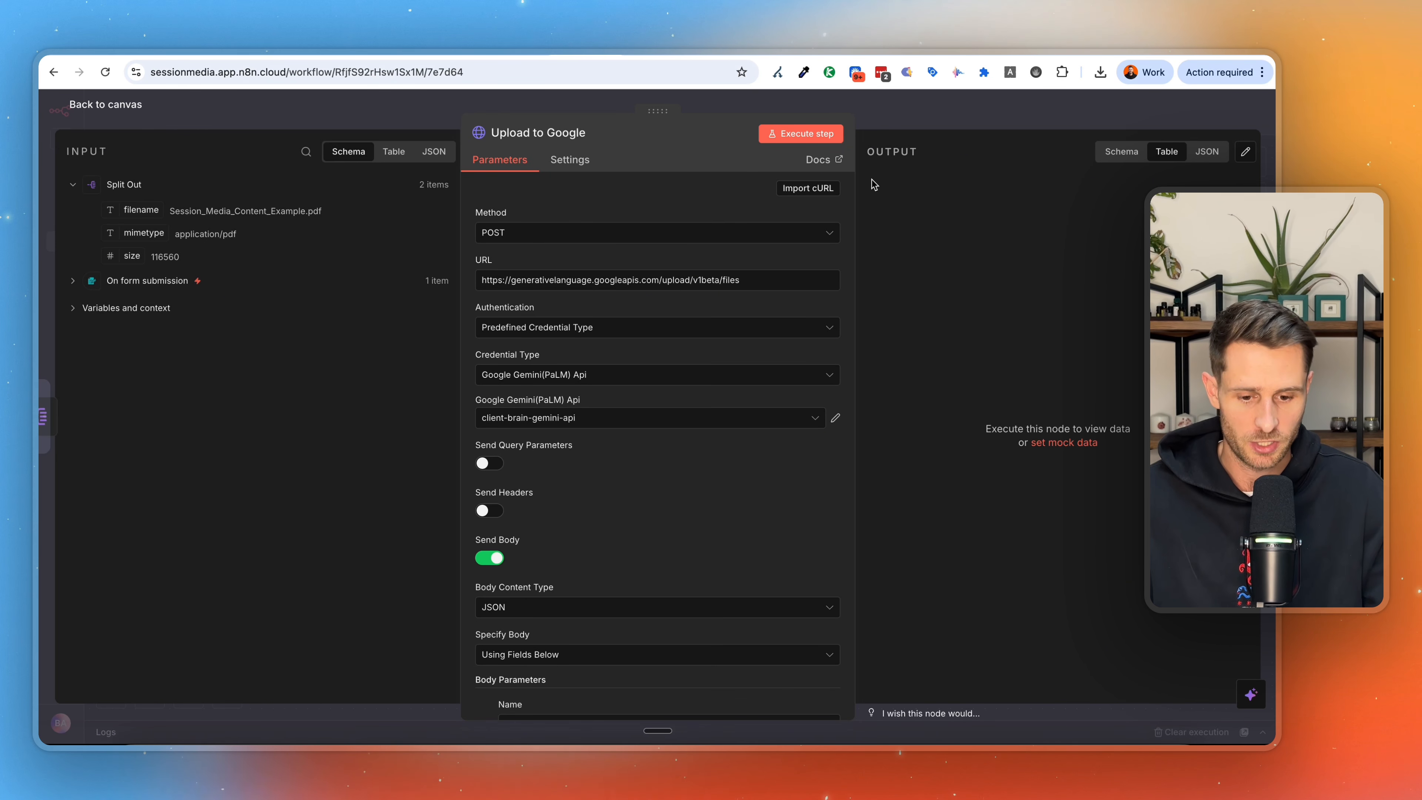
click(1000, 121)
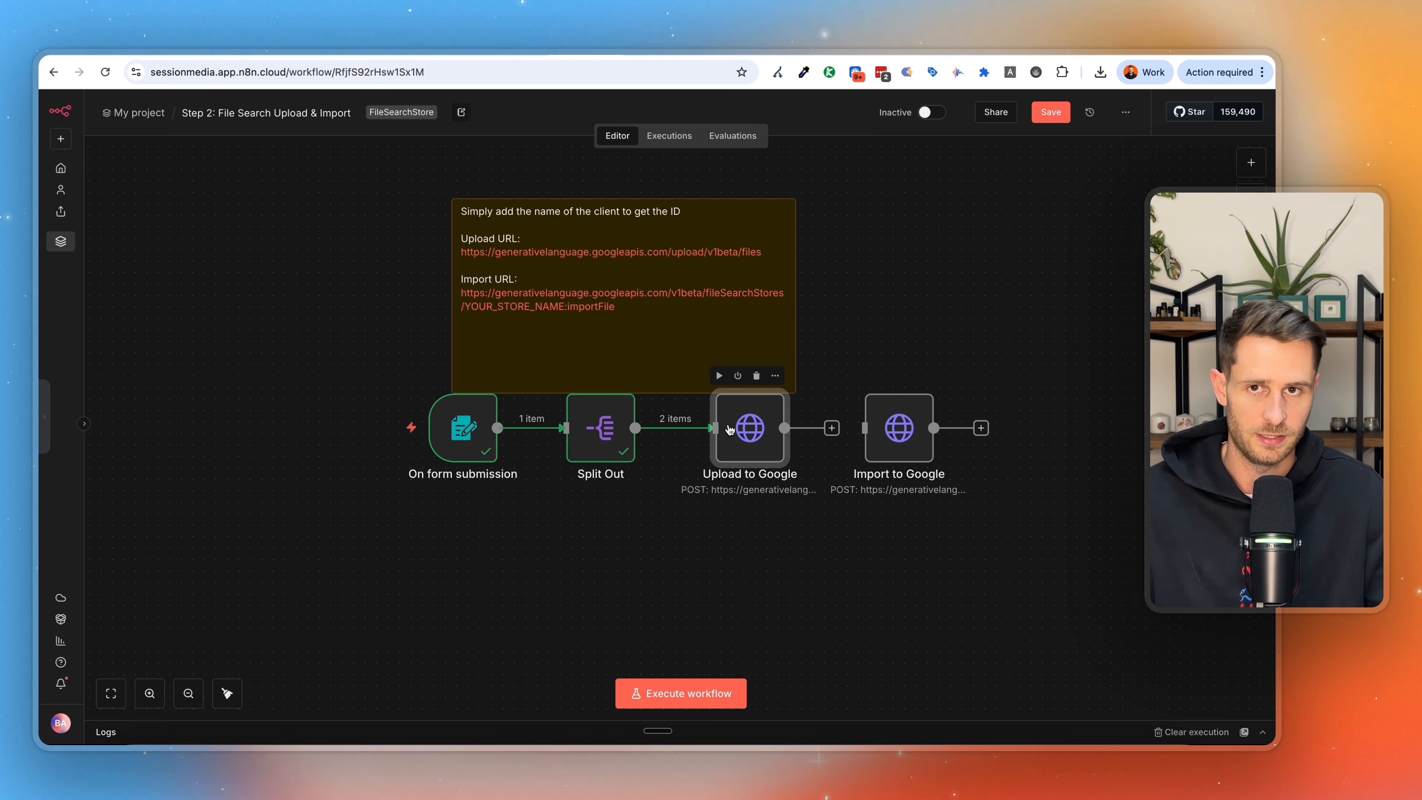
click(1252, 163)
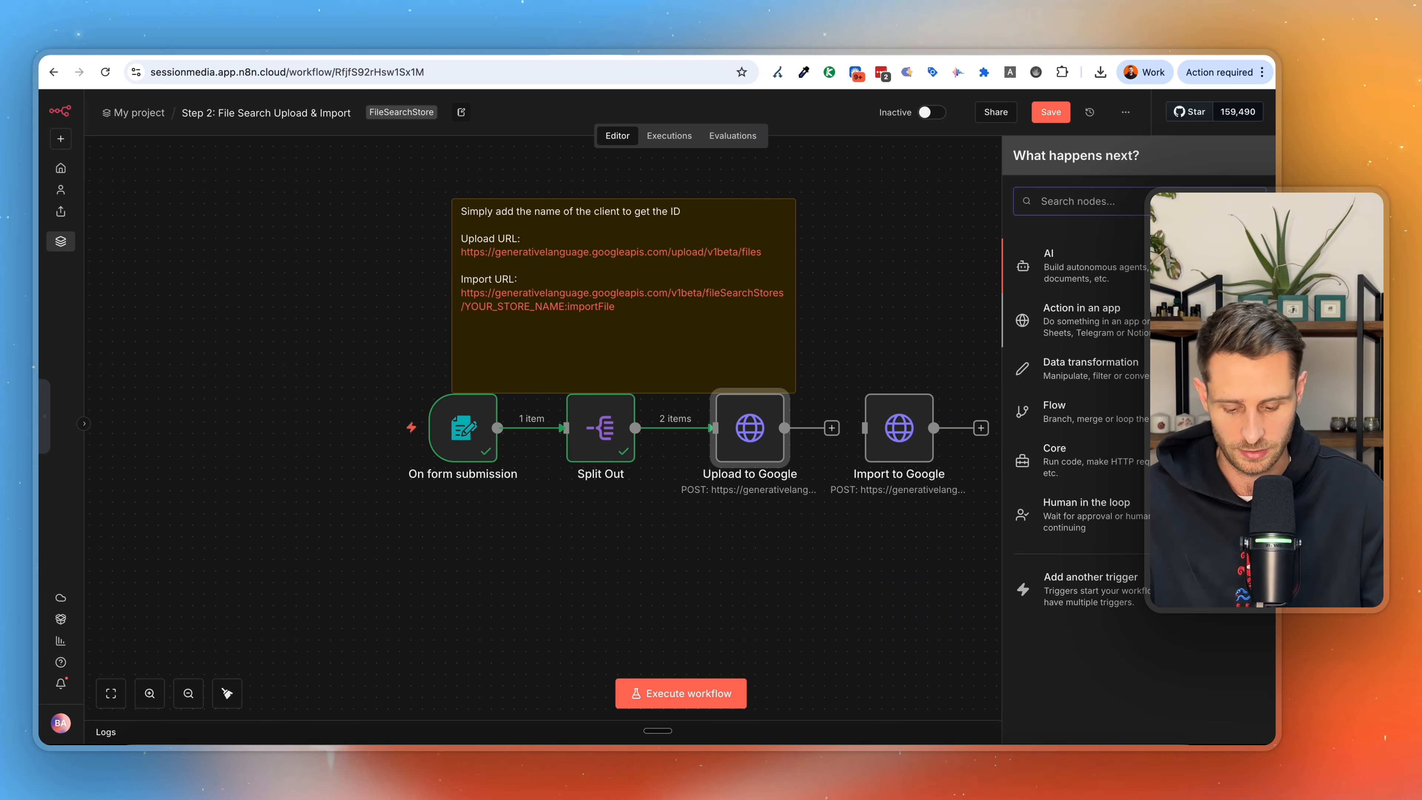
text(http)
key(Return)
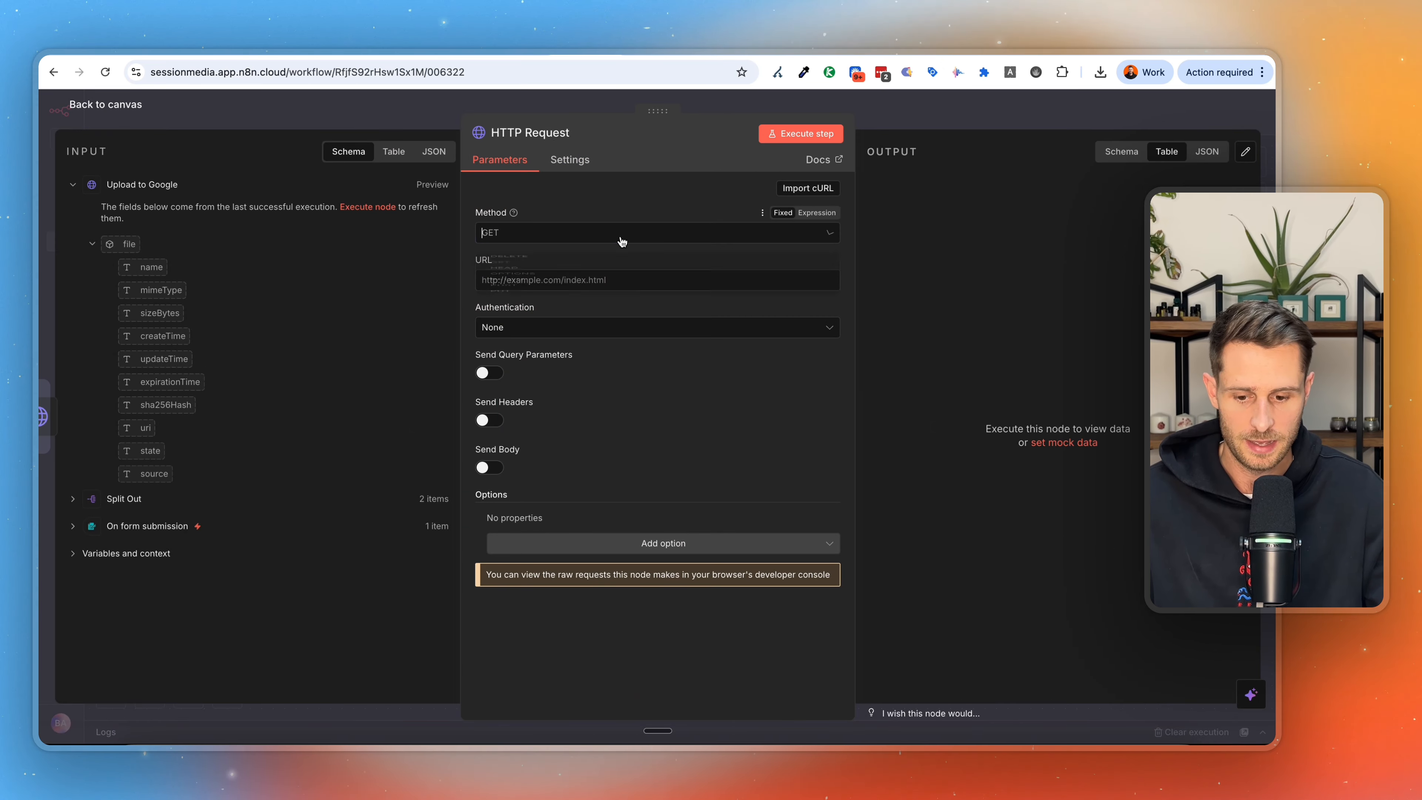
click(587, 394)
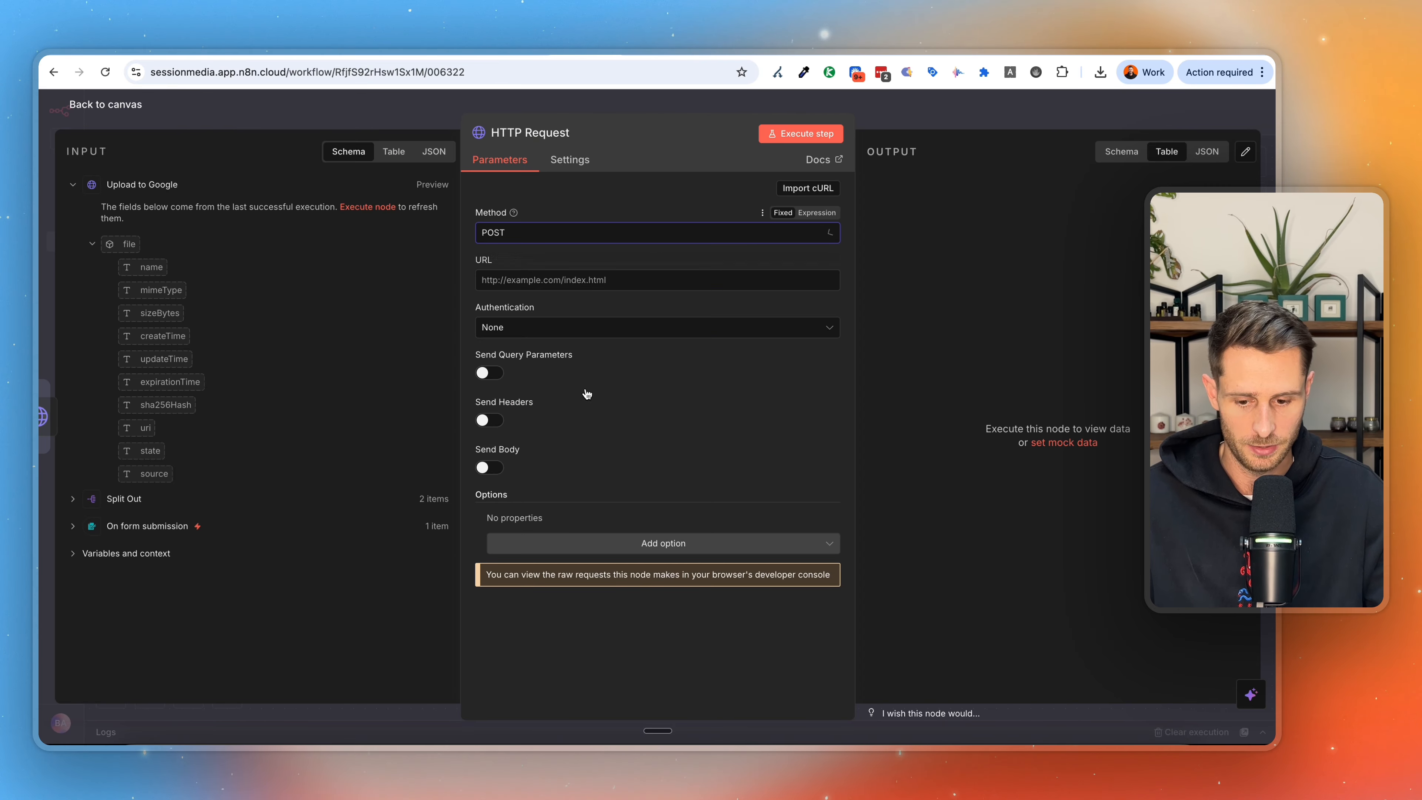
click(906, 107)
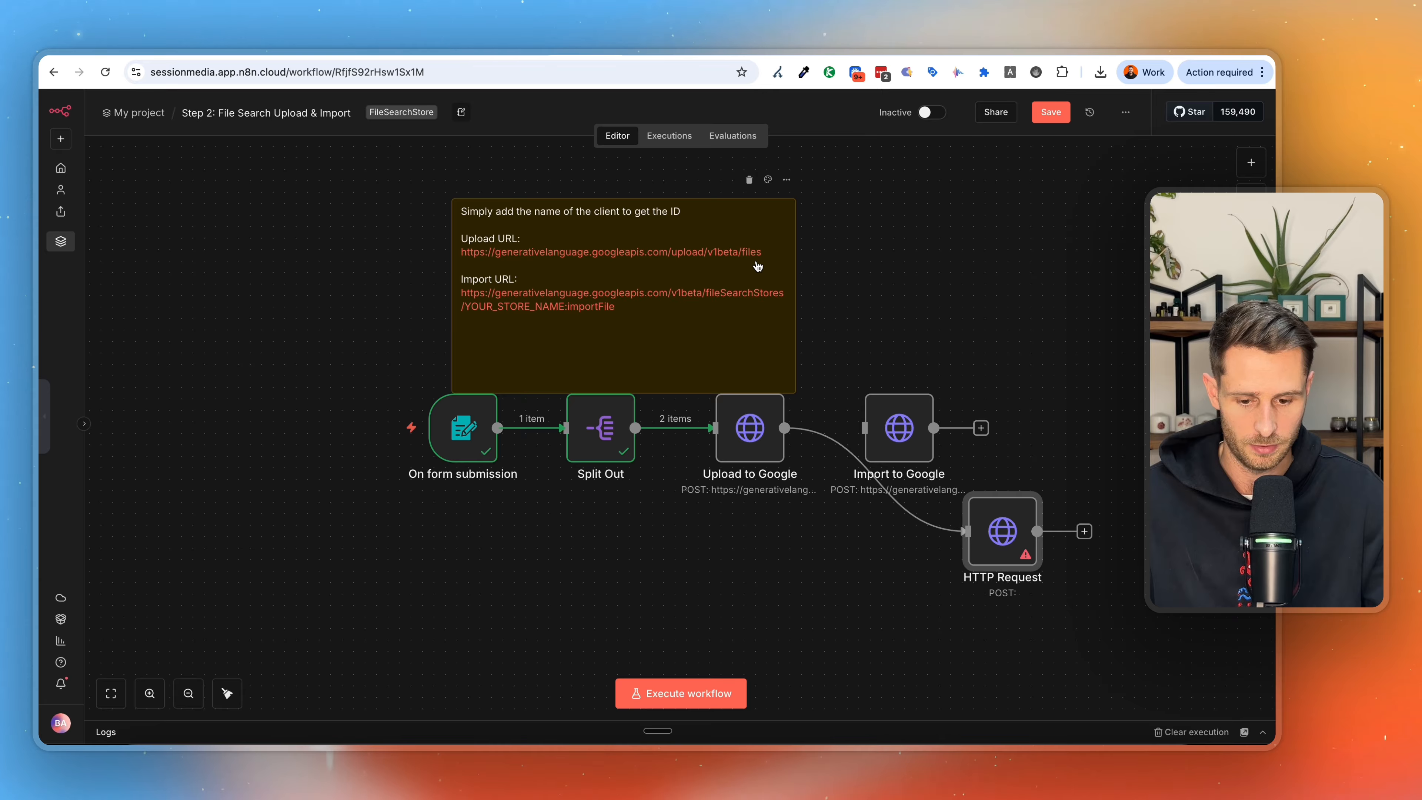
double_click(775, 250)
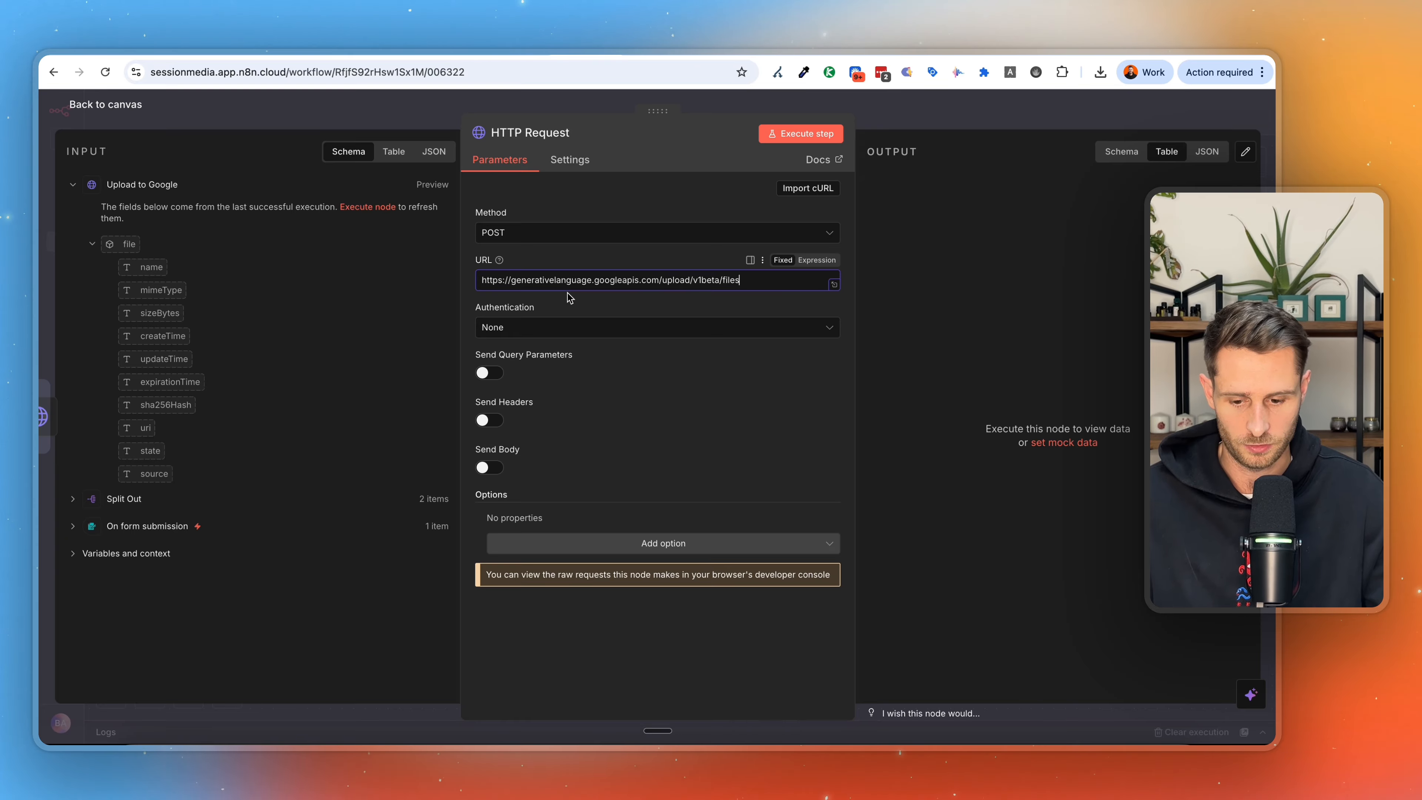
click(488, 467)
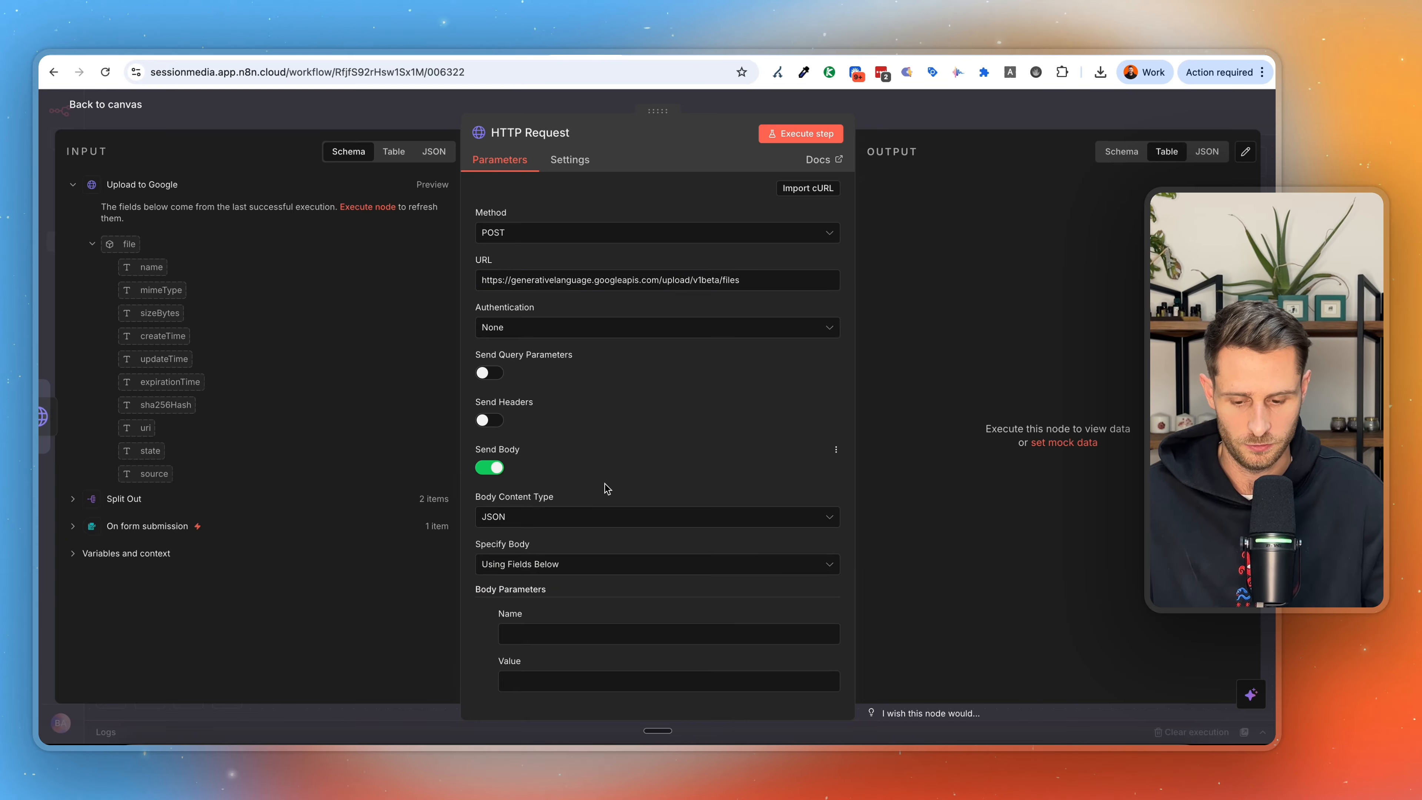
scroll(603, 487, down, 3)
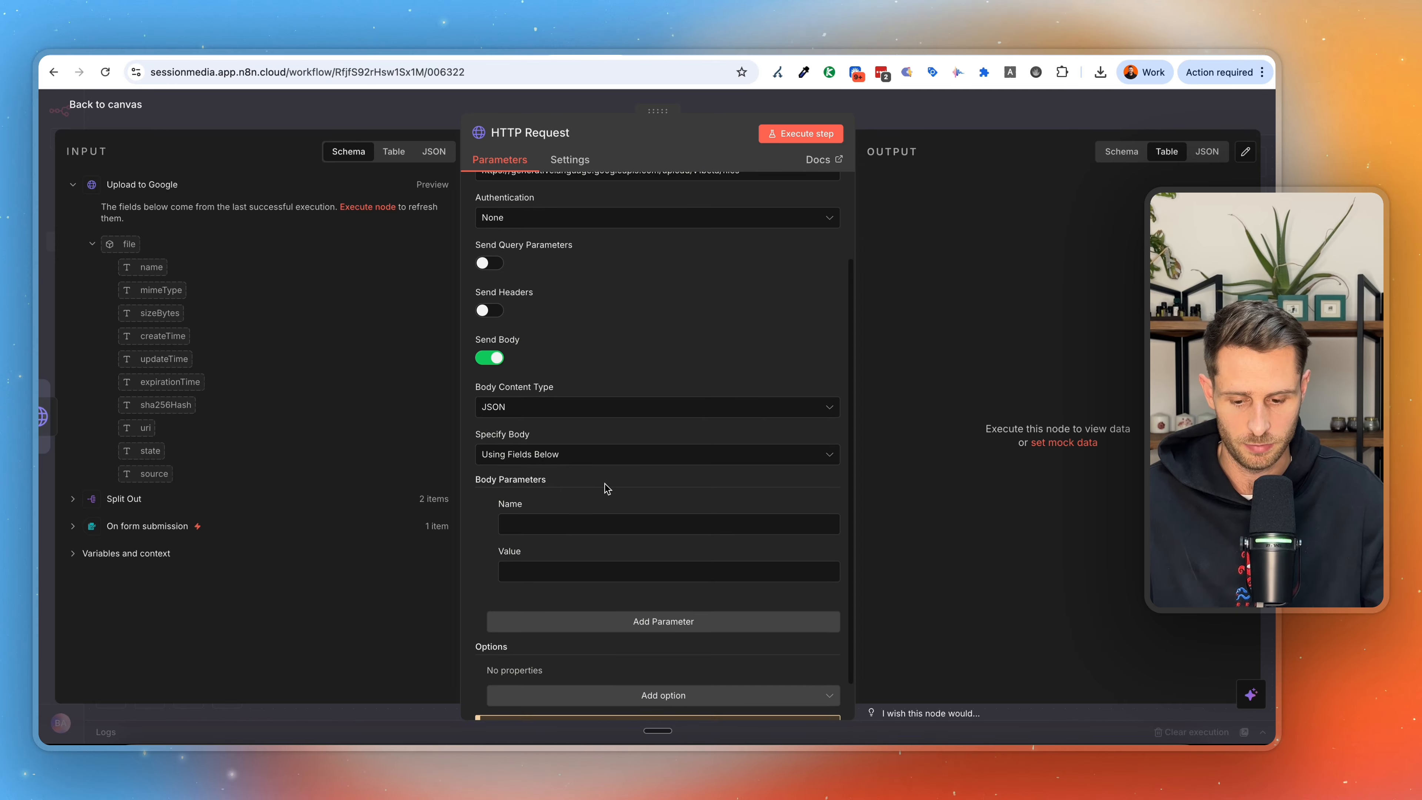
click(959, 122)
click(1009, 481)
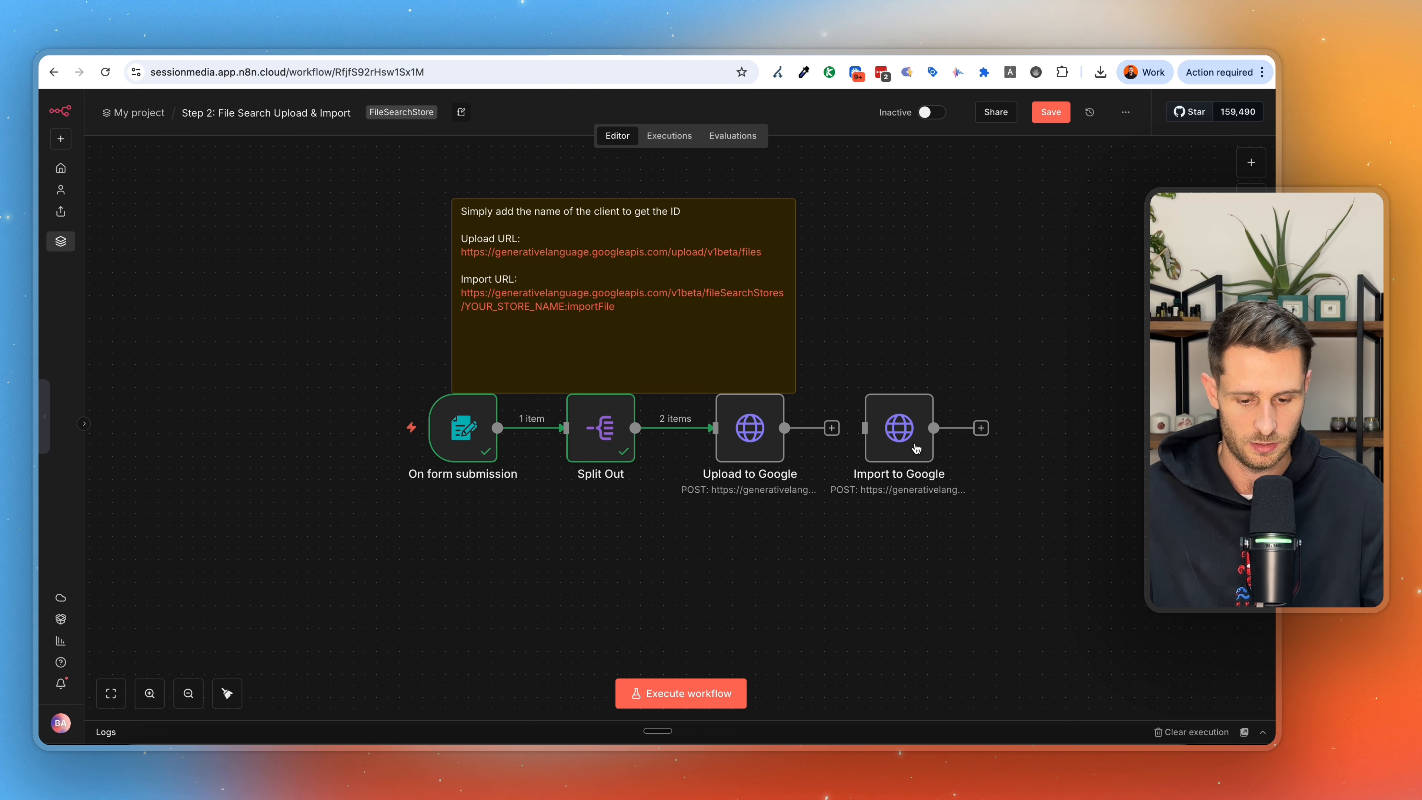
Map the Upload to Google body parameter filename to {{ $json.filename }}, show the input as a table and execute the node.
double_click(744, 443)
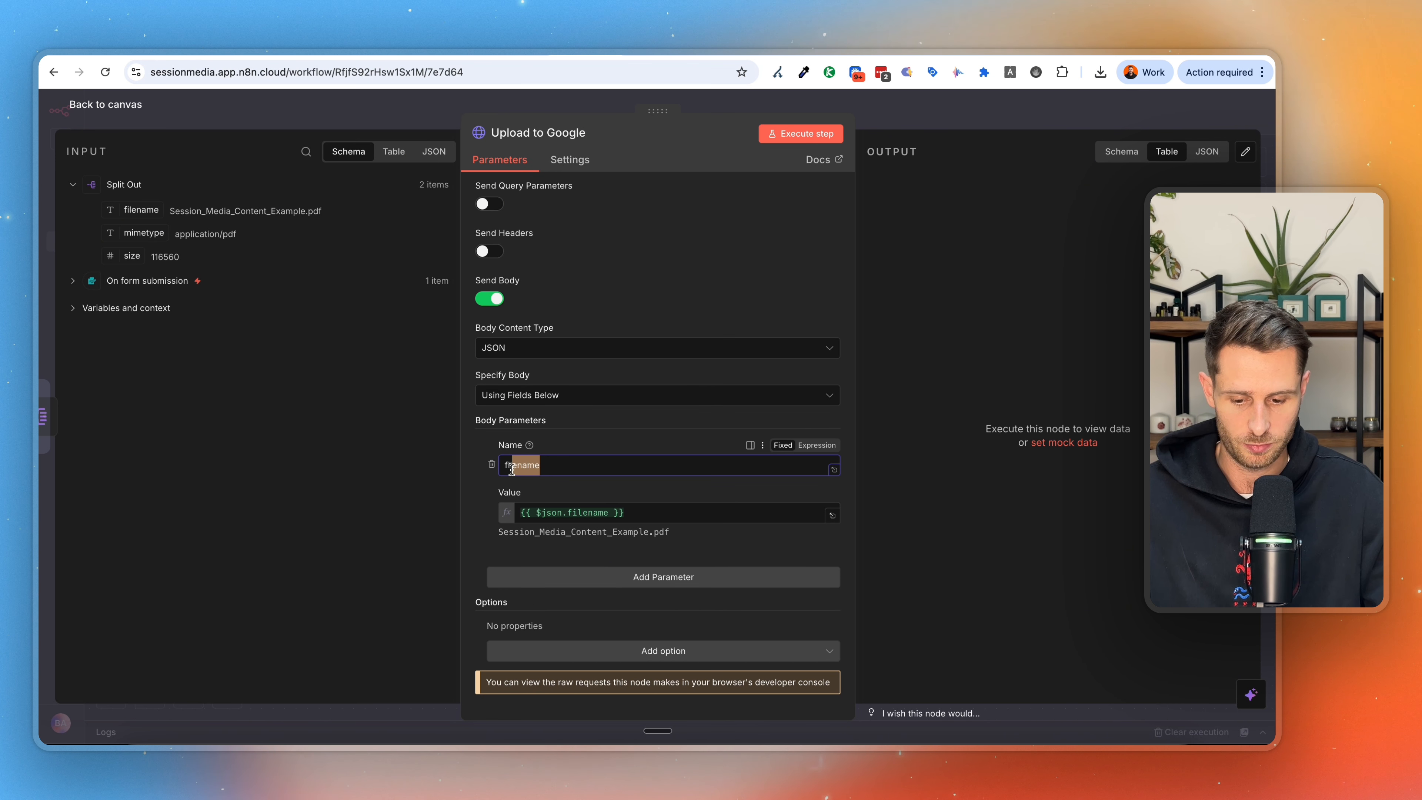
double_click(530, 465)
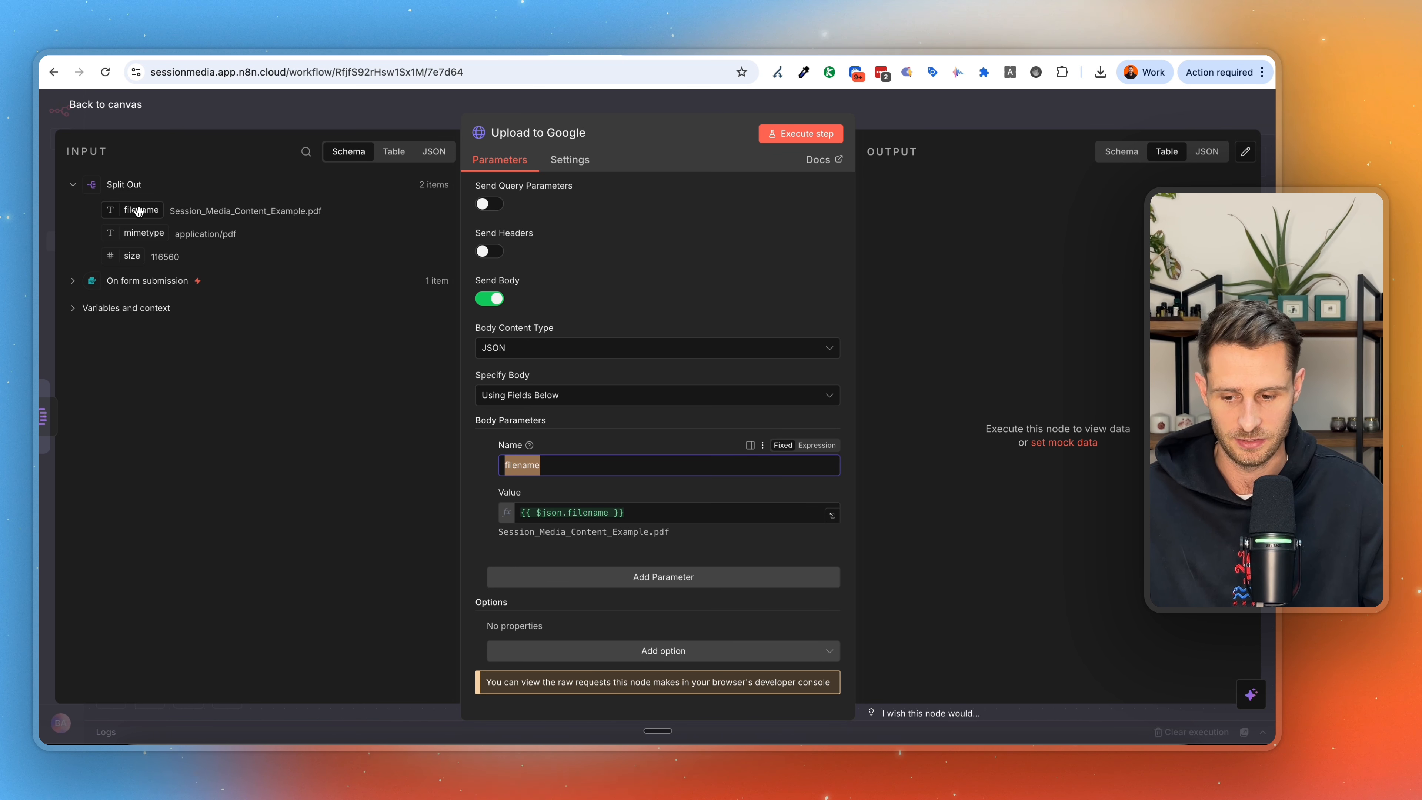
drag(139, 213, 524, 507)
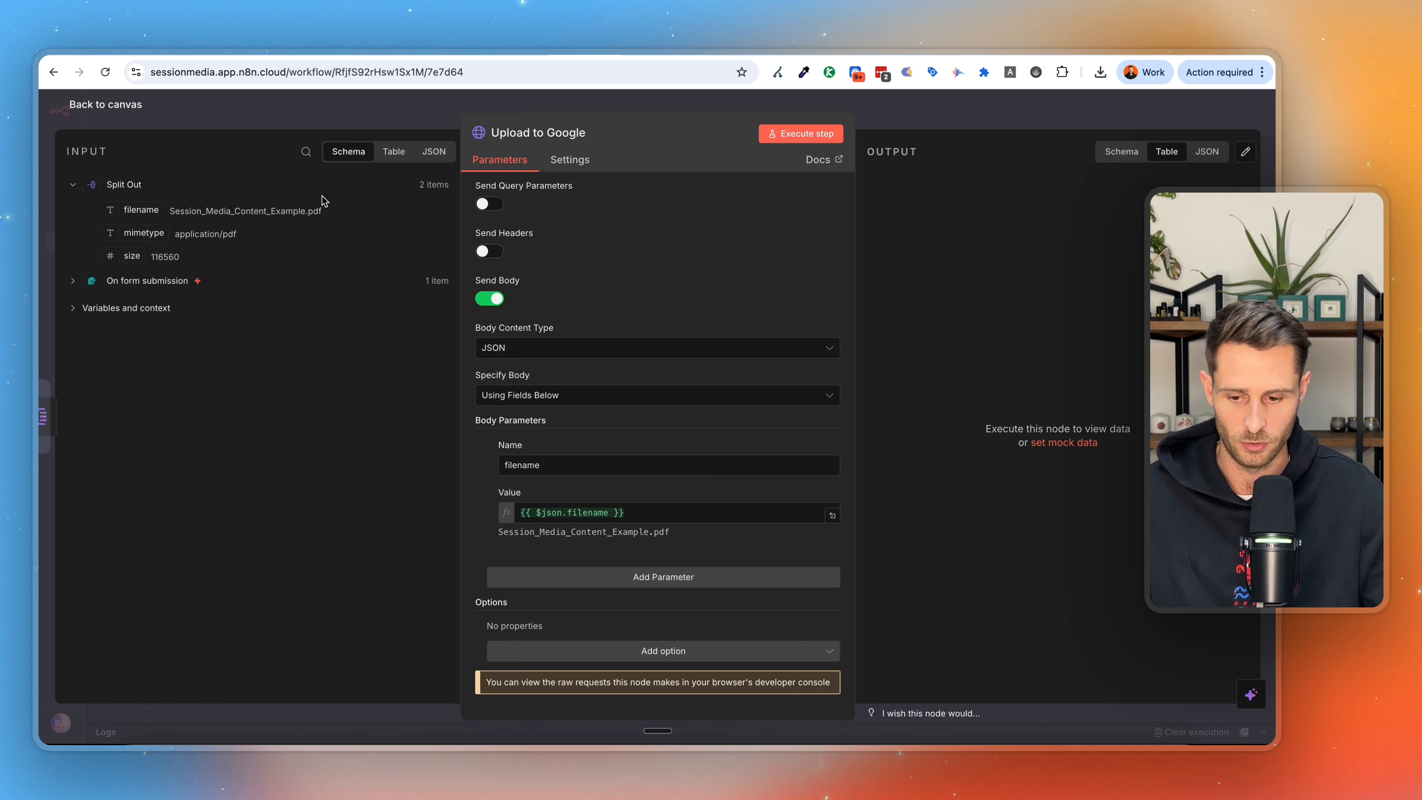
click(393, 151)
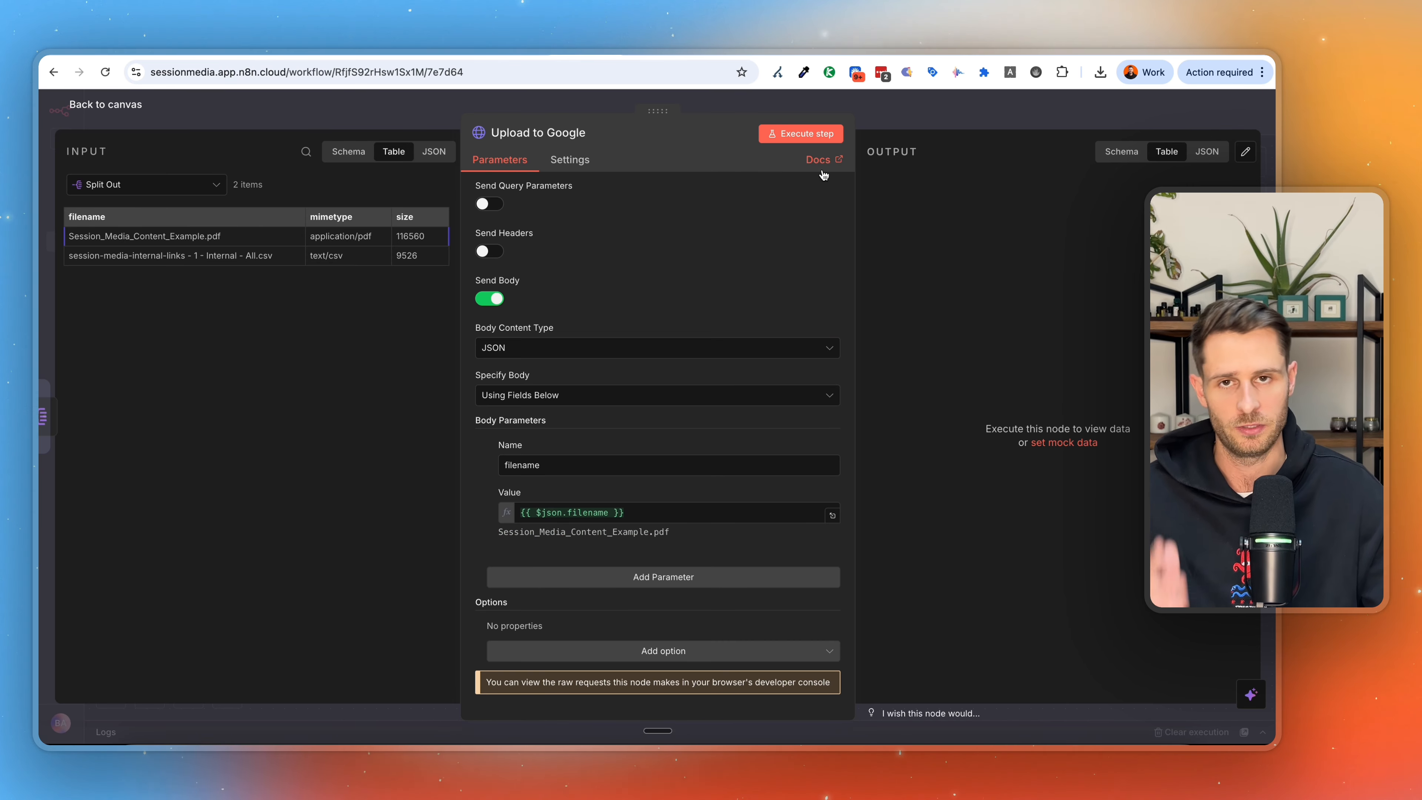
click(805, 134)
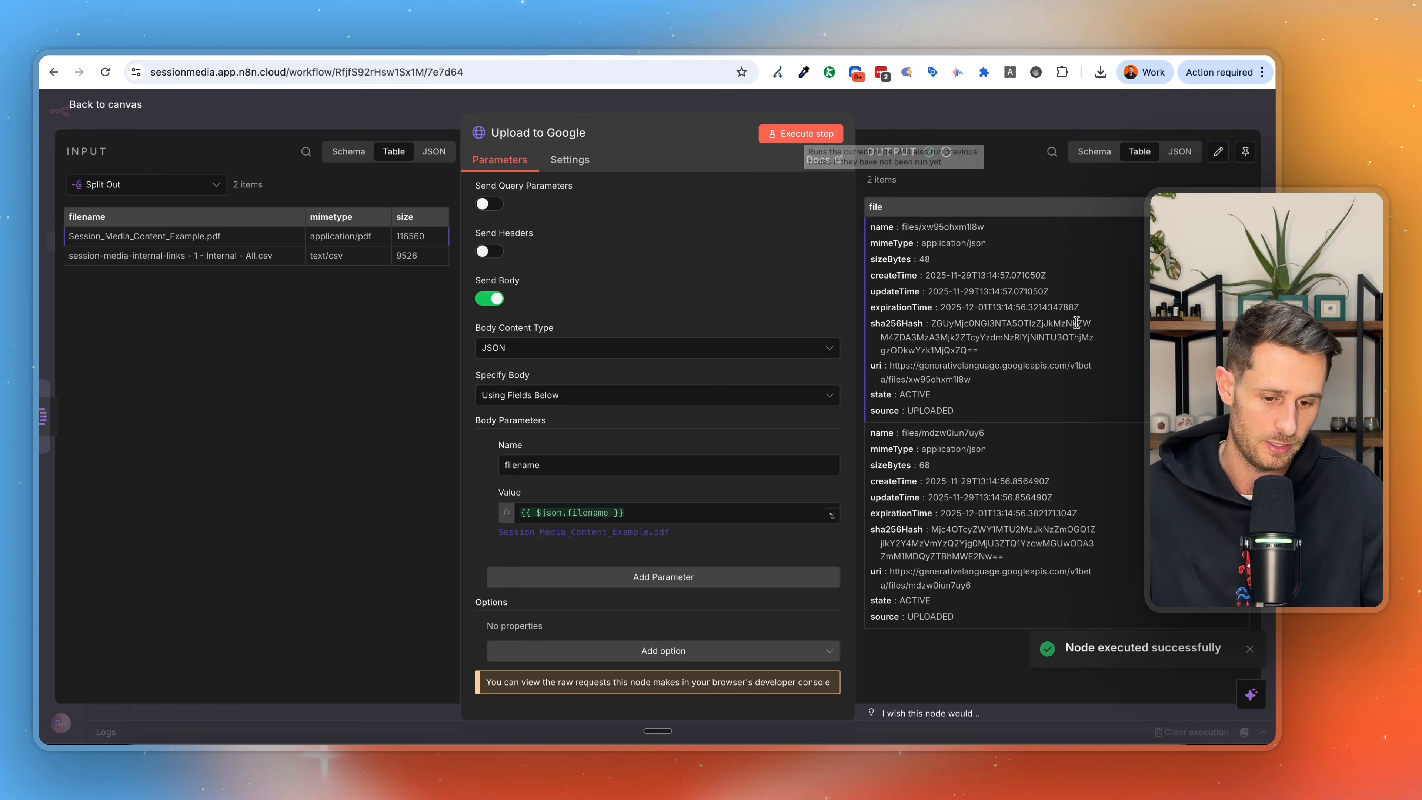
Examine the first uploaded file's expirationTime in the Upload to Google output and return to the canvas.
drag(1080, 307, 1007, 303)
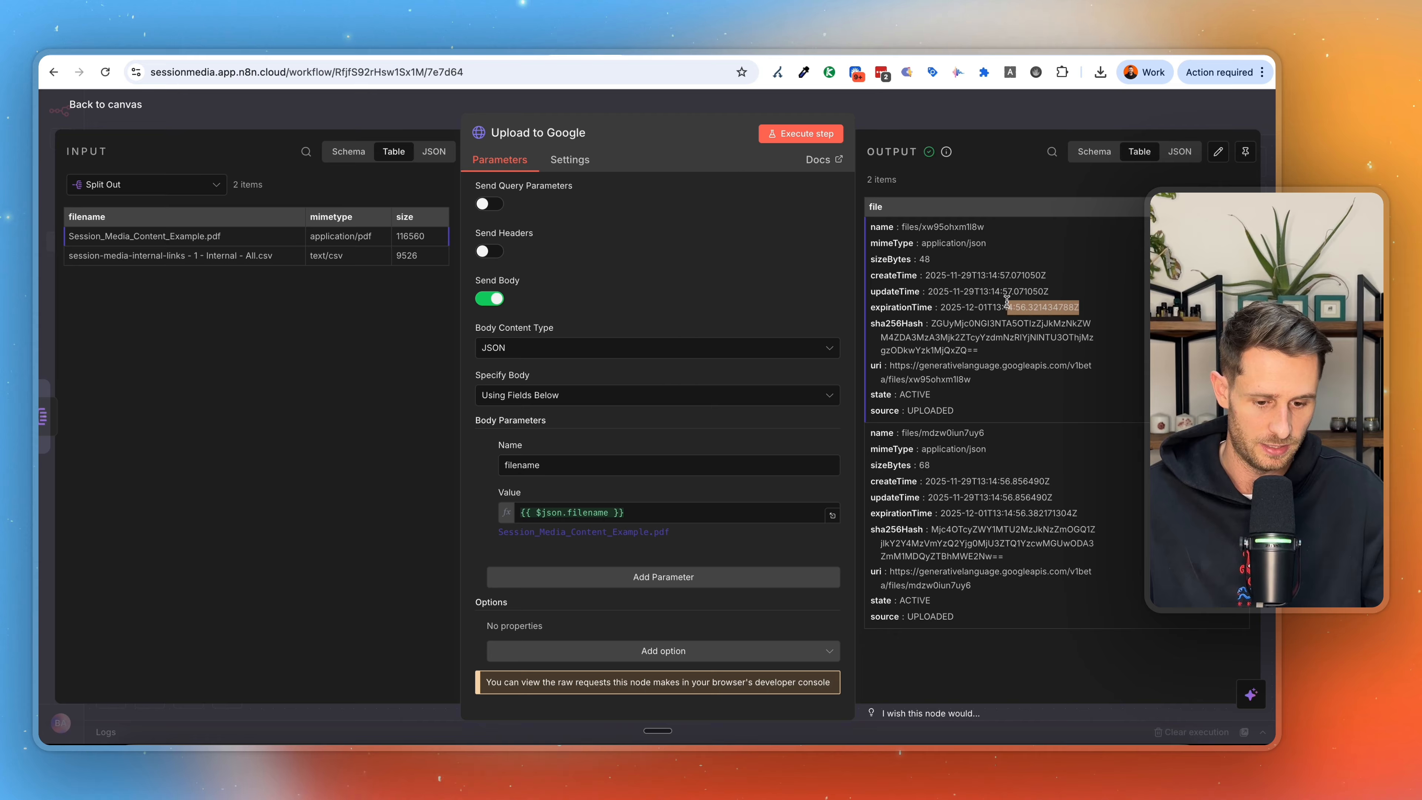
click(950, 307)
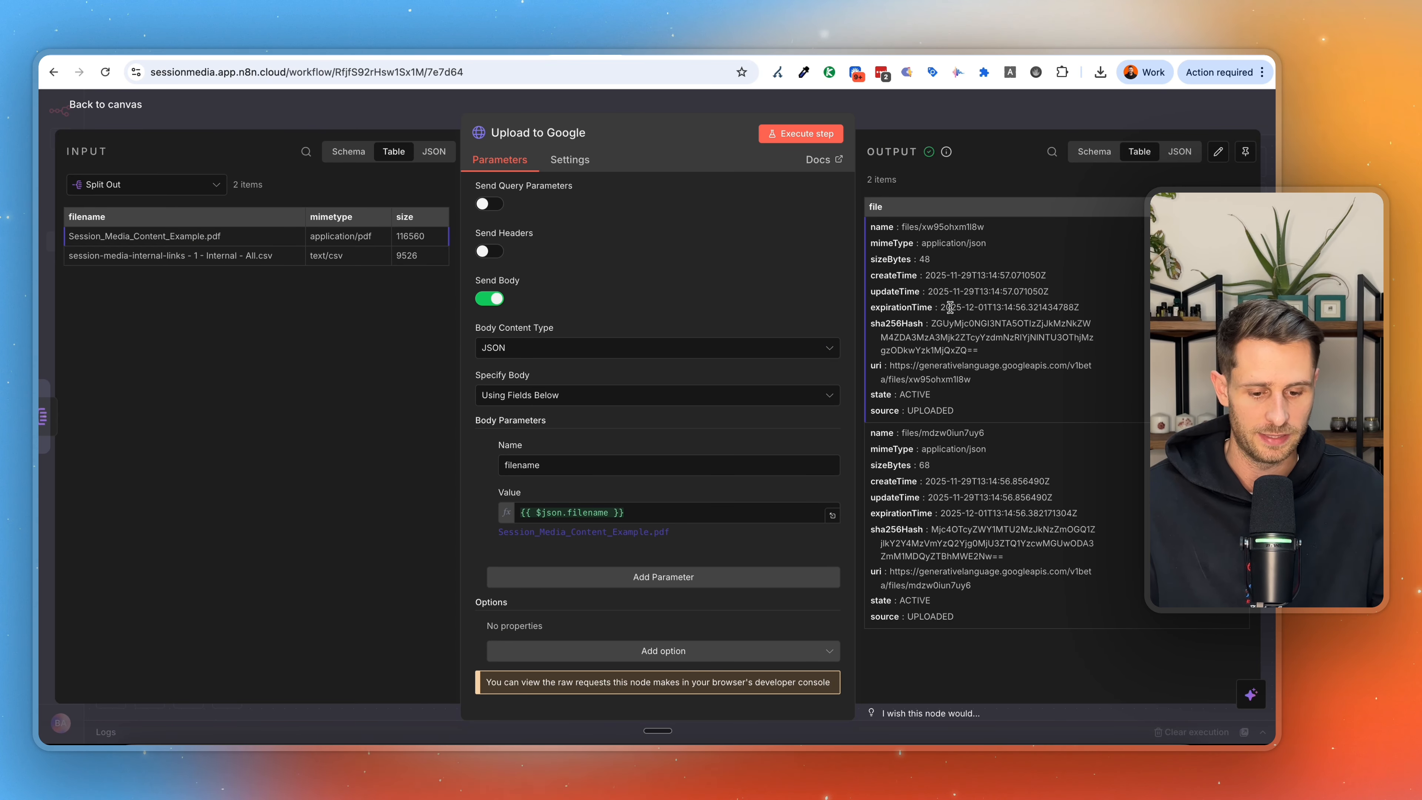
key(Escape)
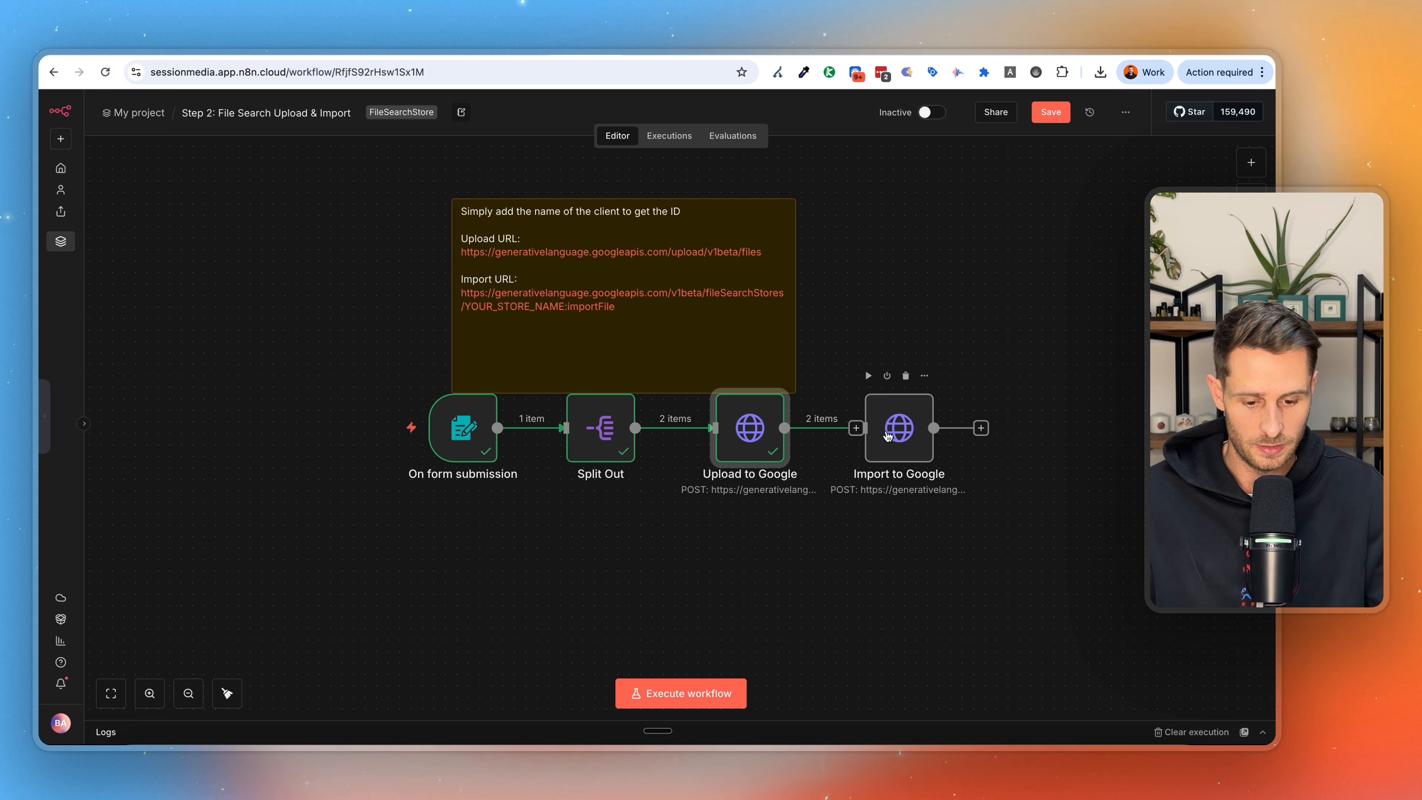
Examine the Import to Google node's URL, especially the YOUR_STORE_NAME placeholder and the importFile ending, and return to the canvas.
double_click(896, 429)
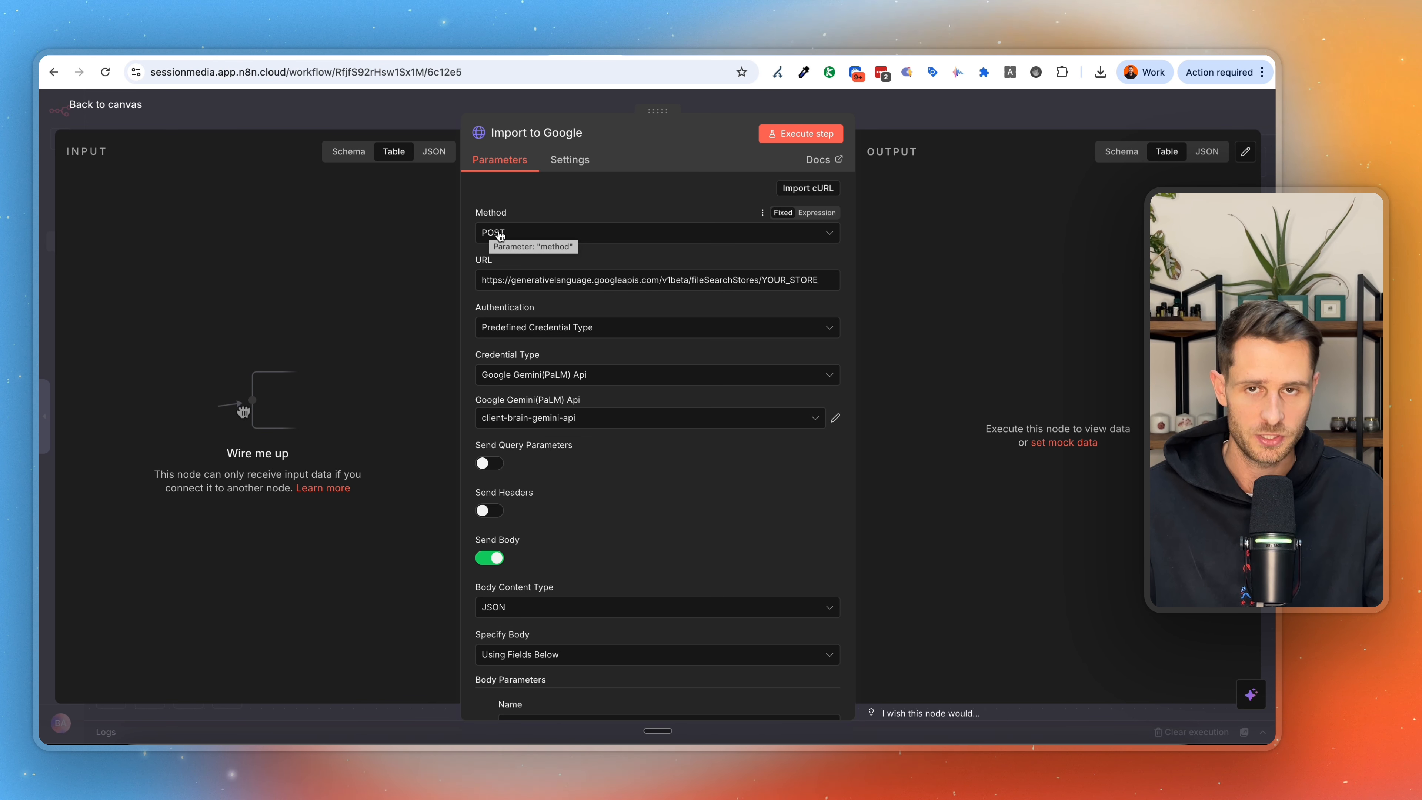
drag(712, 283, 828, 283)
click(723, 285)
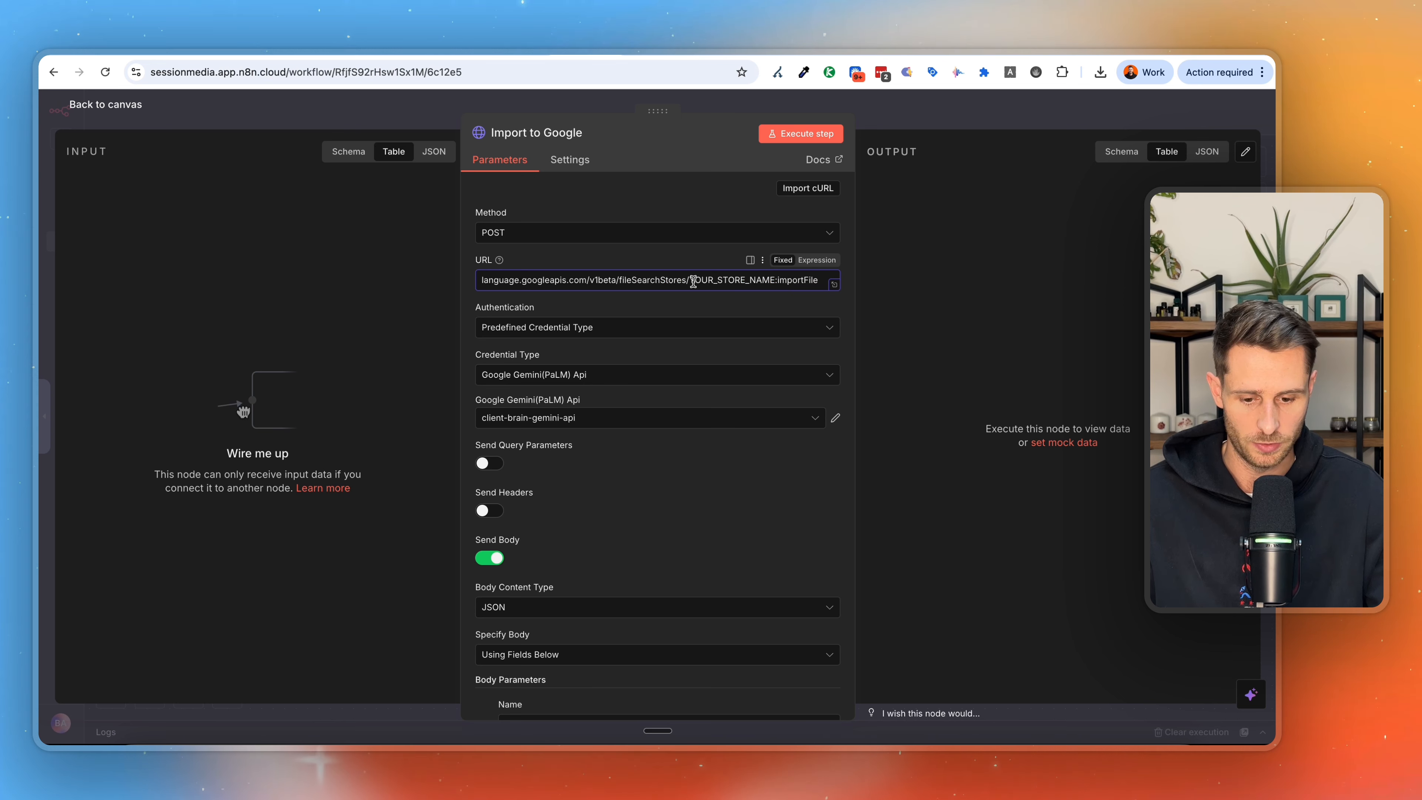
drag(691, 282, 710, 282)
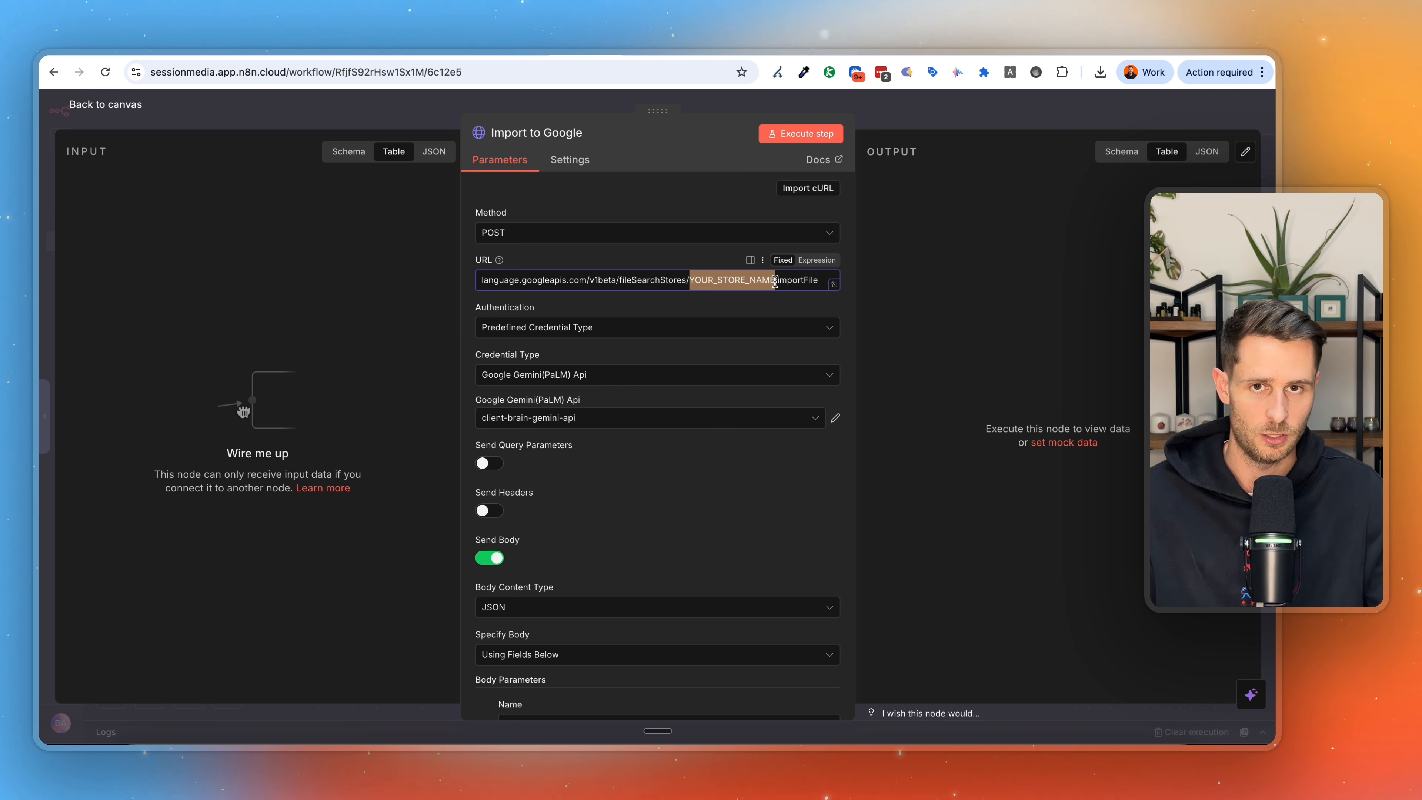
drag(780, 281, 822, 281)
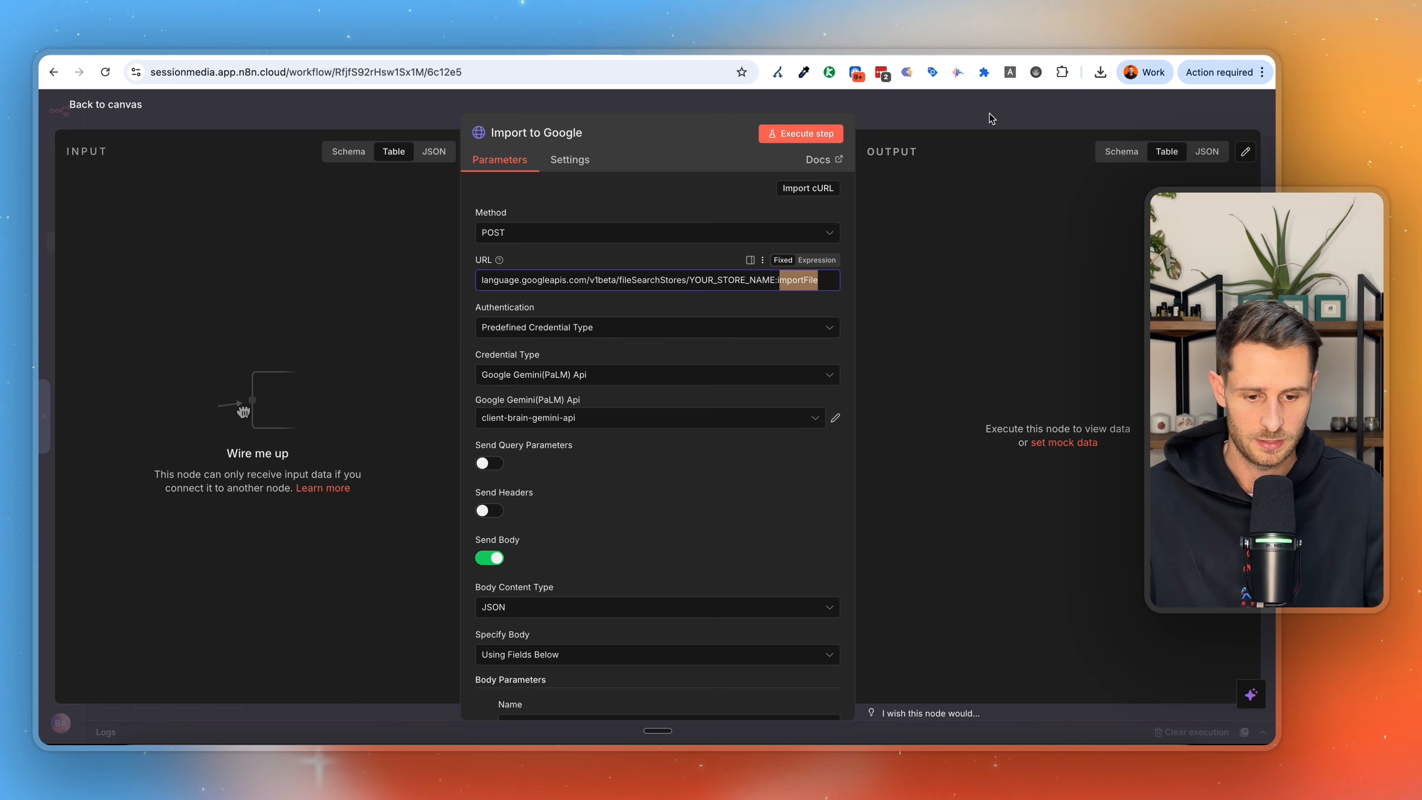
key(Escape)
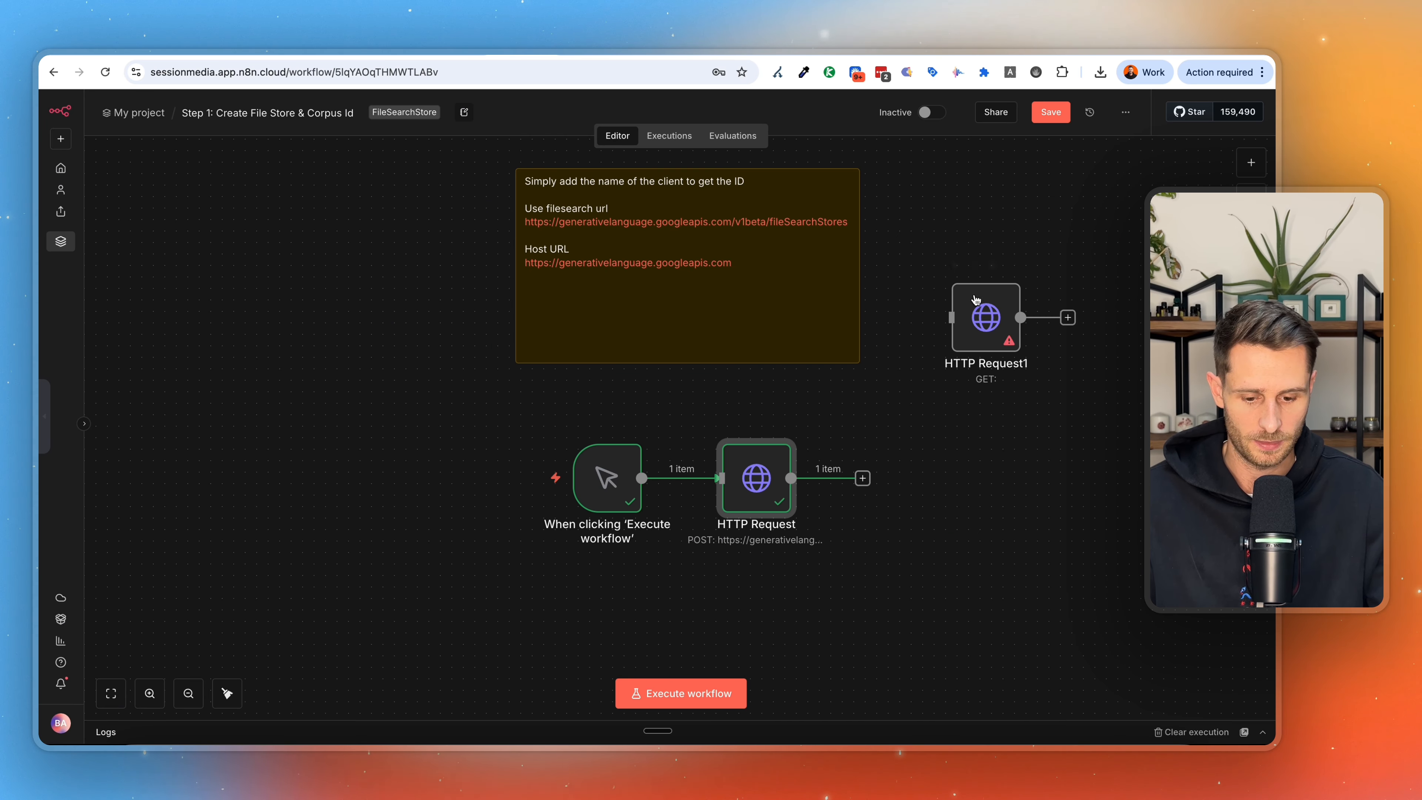
Copy the file search store name from the HTTP Request output in the Step 1: Create File Store & Corpus Id workflow.
double_click(754, 486)
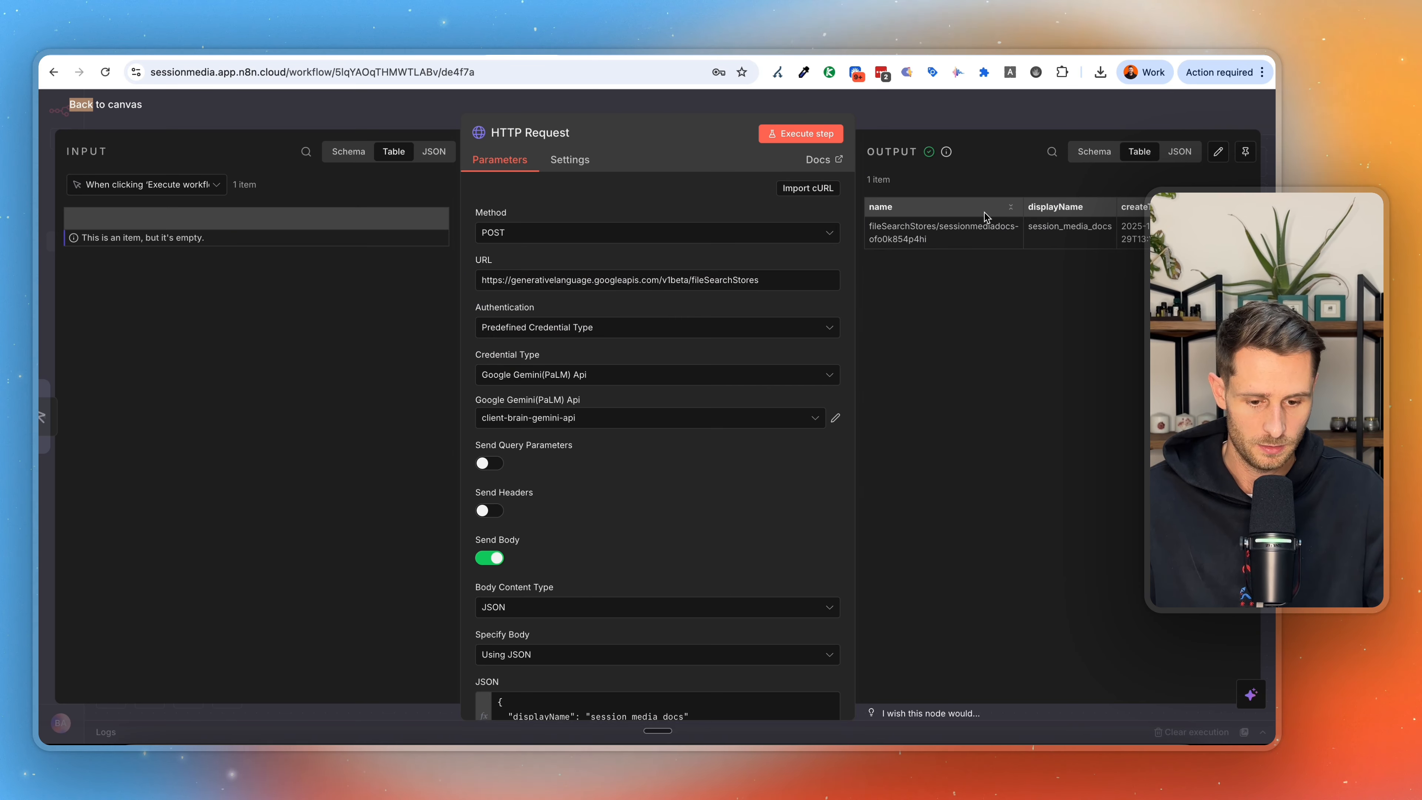
drag(958, 247, 872, 229)
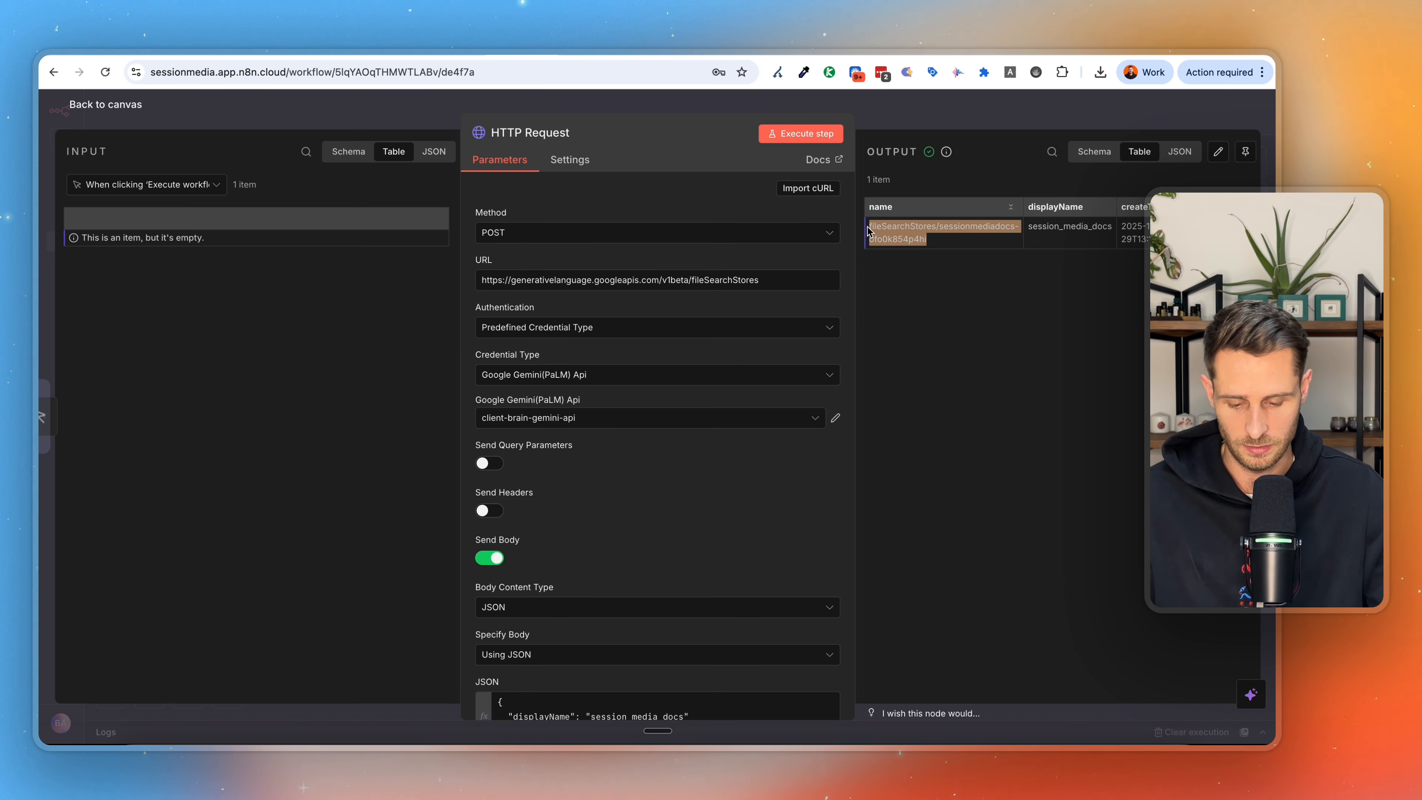
key(Escape)
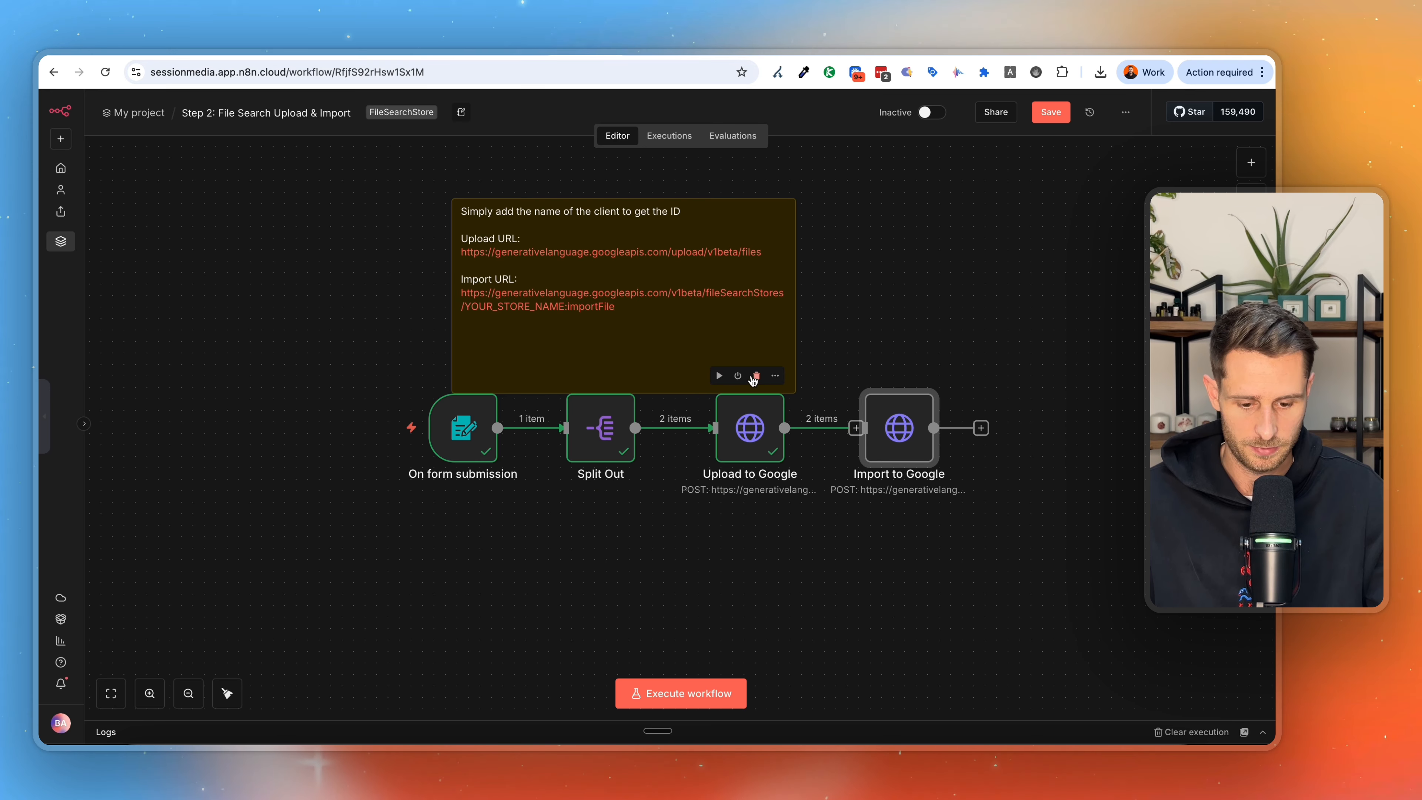
double_click(898, 429)
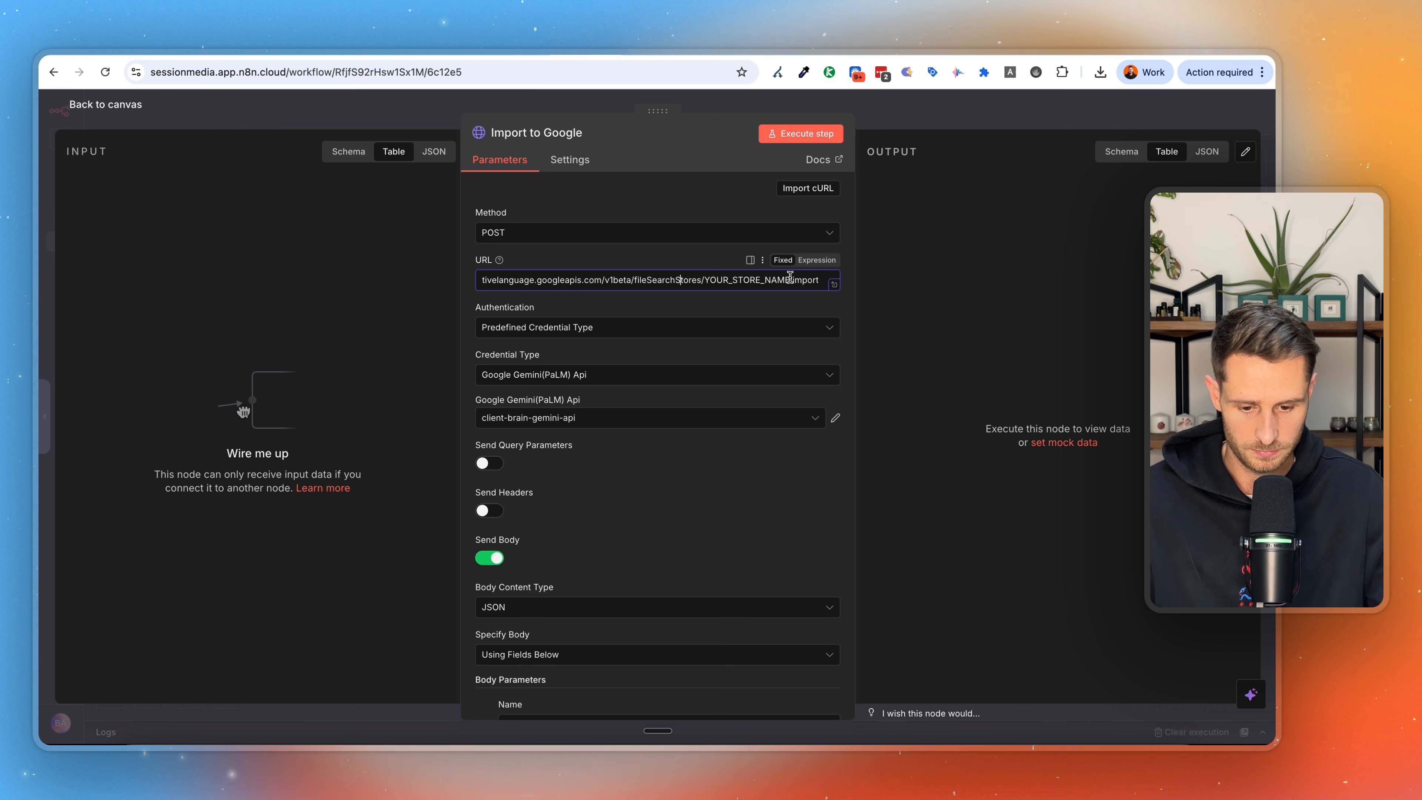
drag(789, 279, 635, 280)
text(fileSearchStores/sessionmediadocs-ofo0k854p4h)
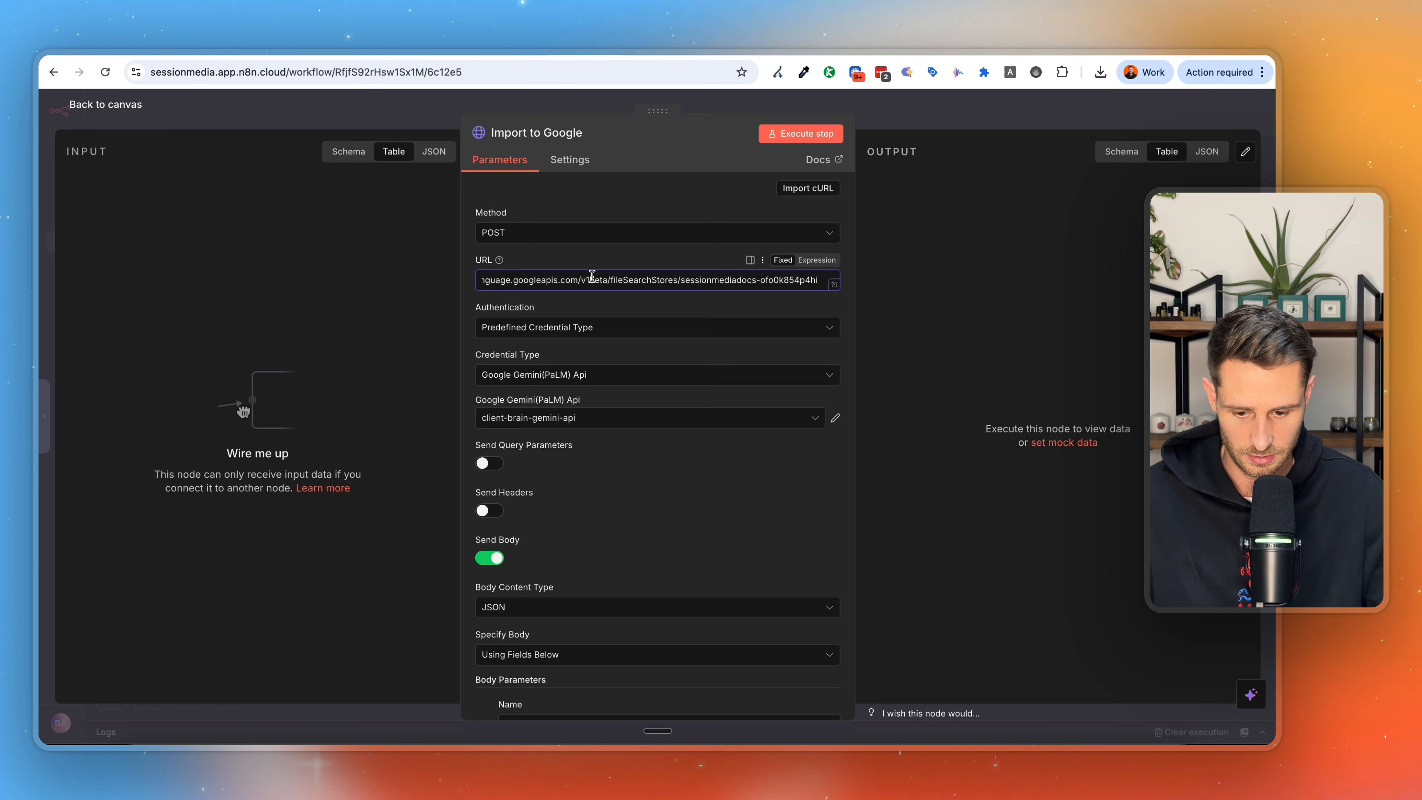
drag(762, 280, 835, 292)
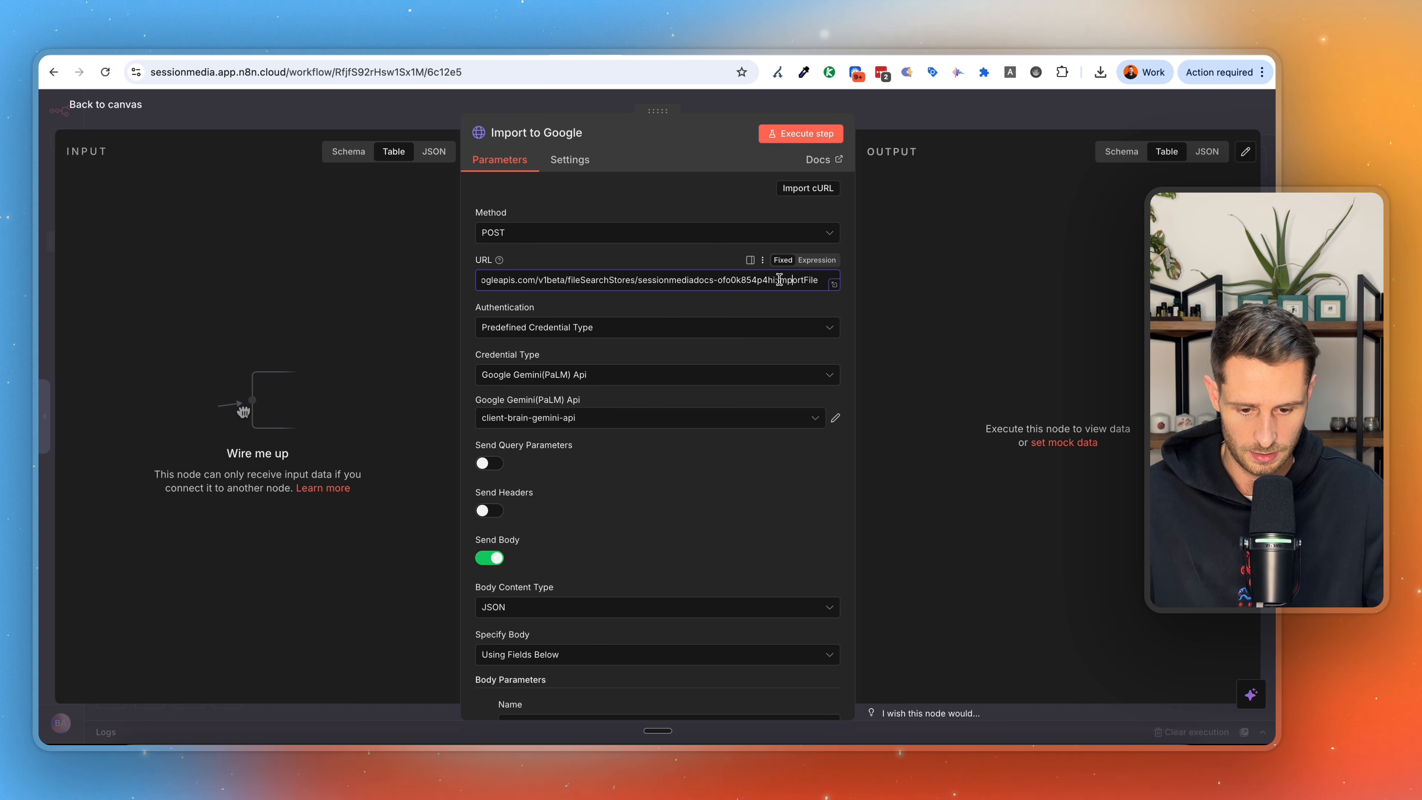
click(834, 286)
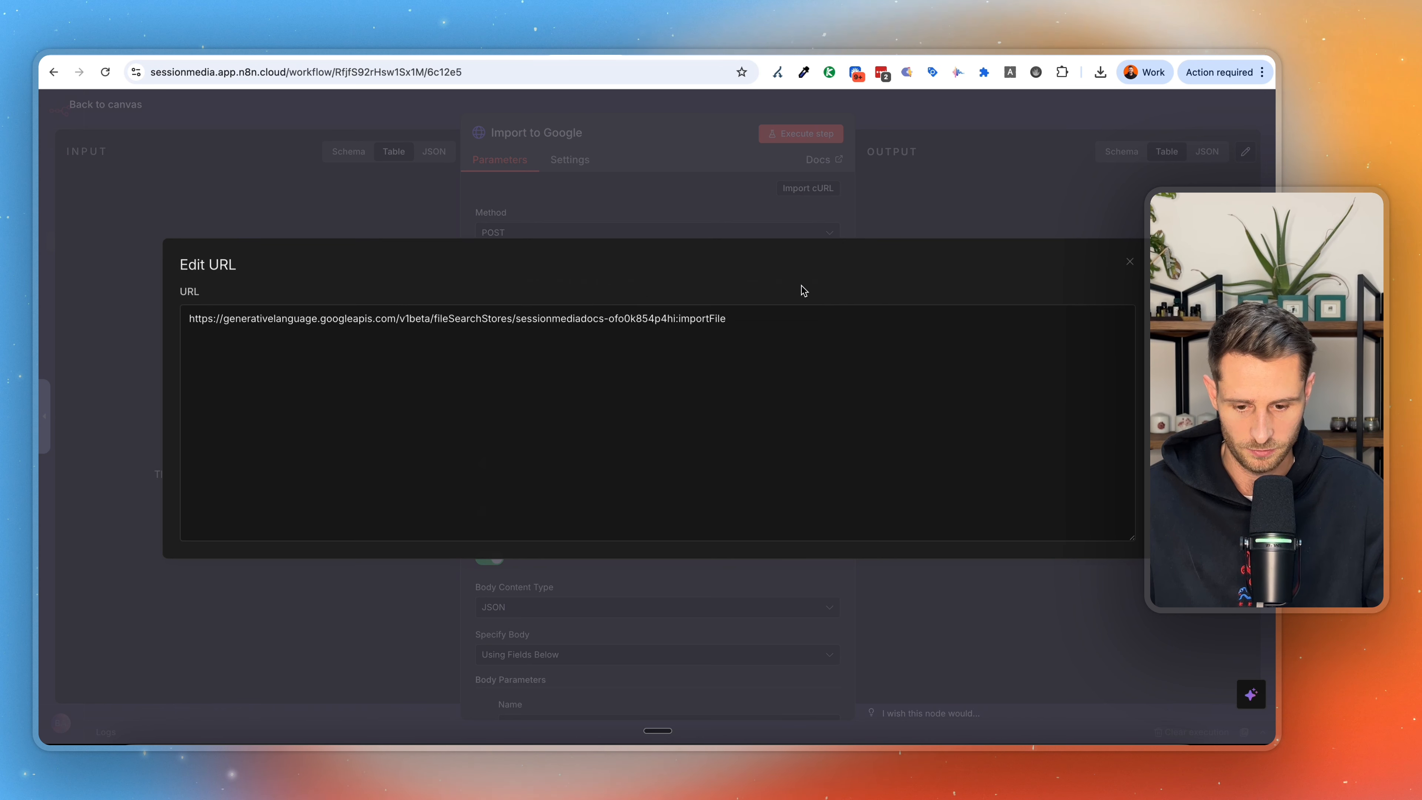
Examine the Import to Google node's full URL, credential settings and file_name body parameter, and return to the canvas.
drag(616, 314, 207, 308)
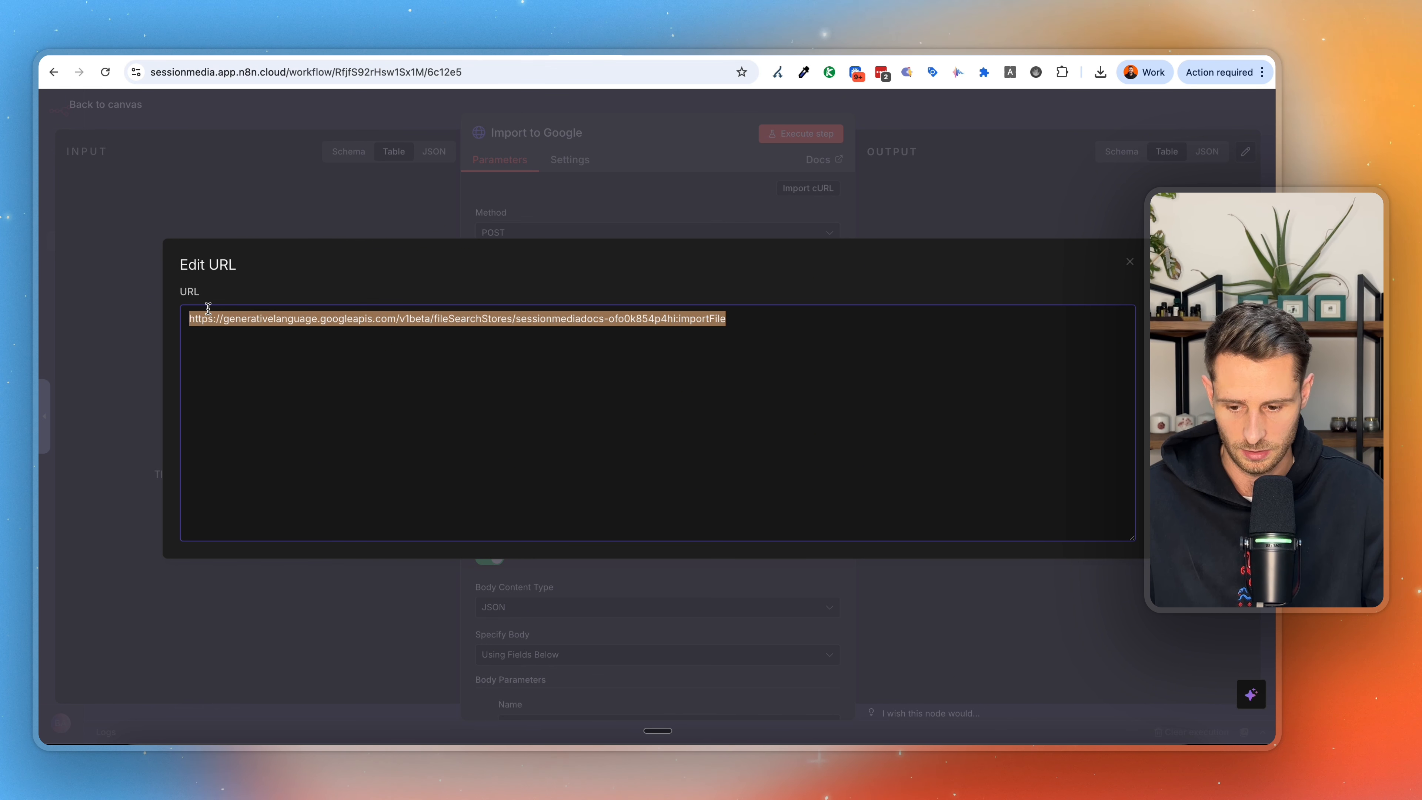
click(601, 185)
scroll(616, 429, down, 1)
scroll(616, 428, down, 3)
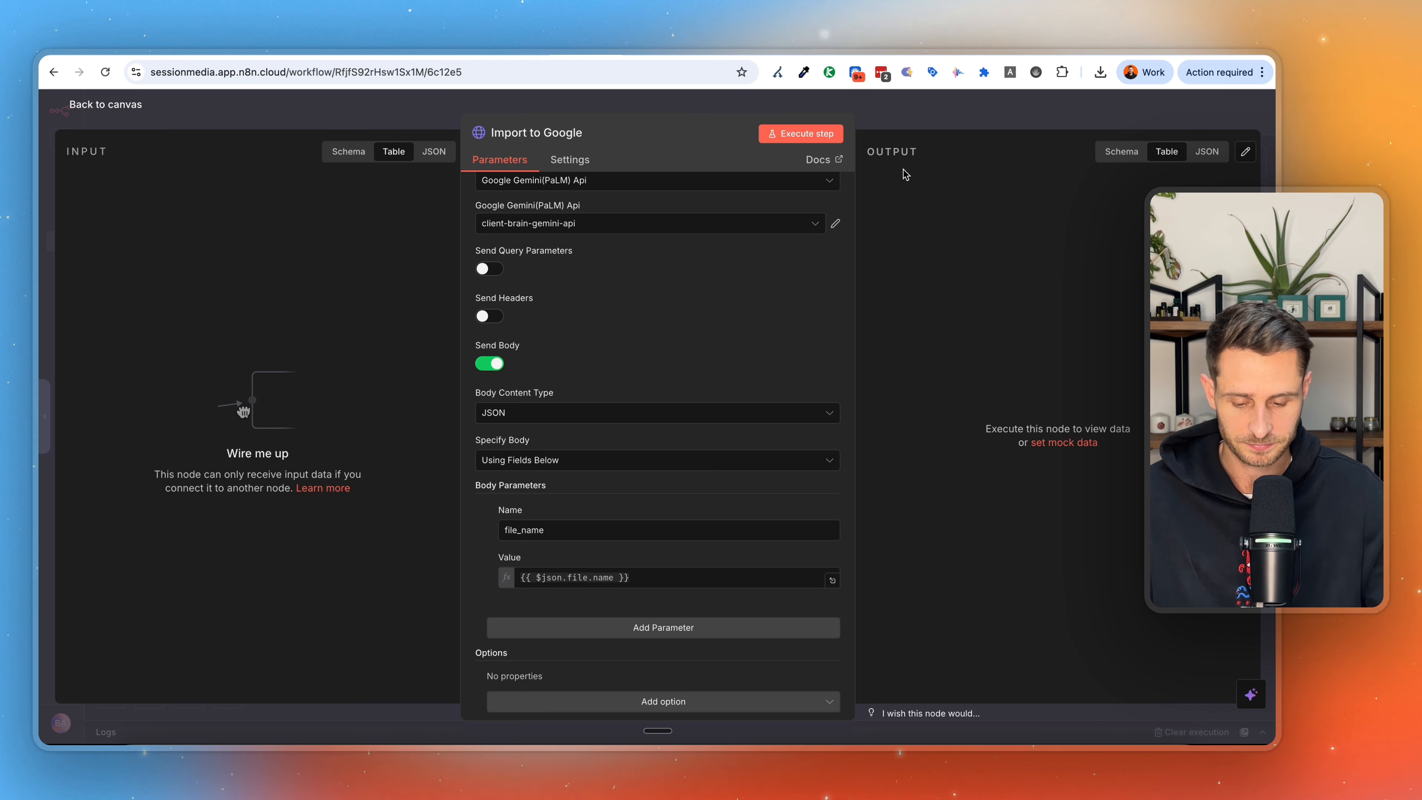
scroll(599, 530, down, 1)
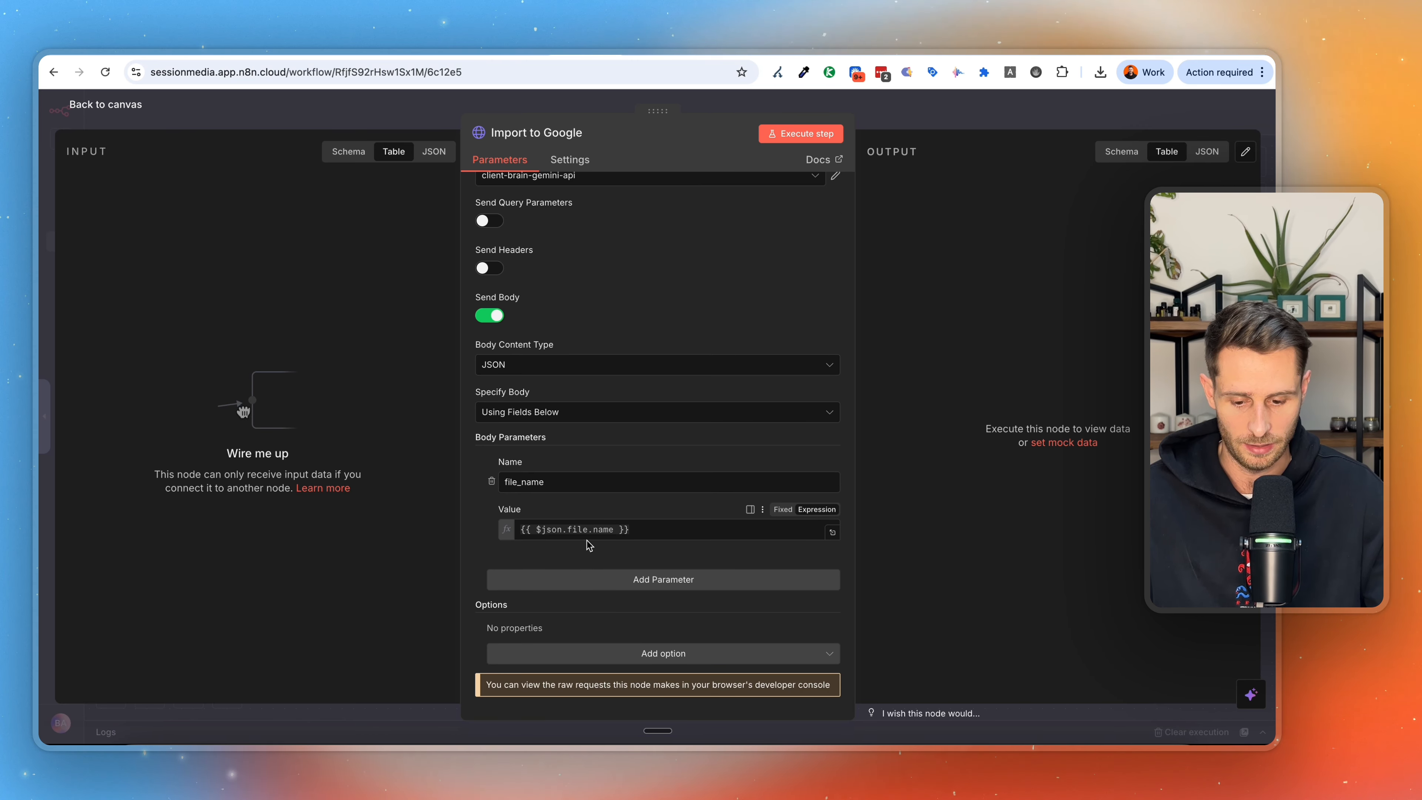
scroll(560, 448, up, 2)
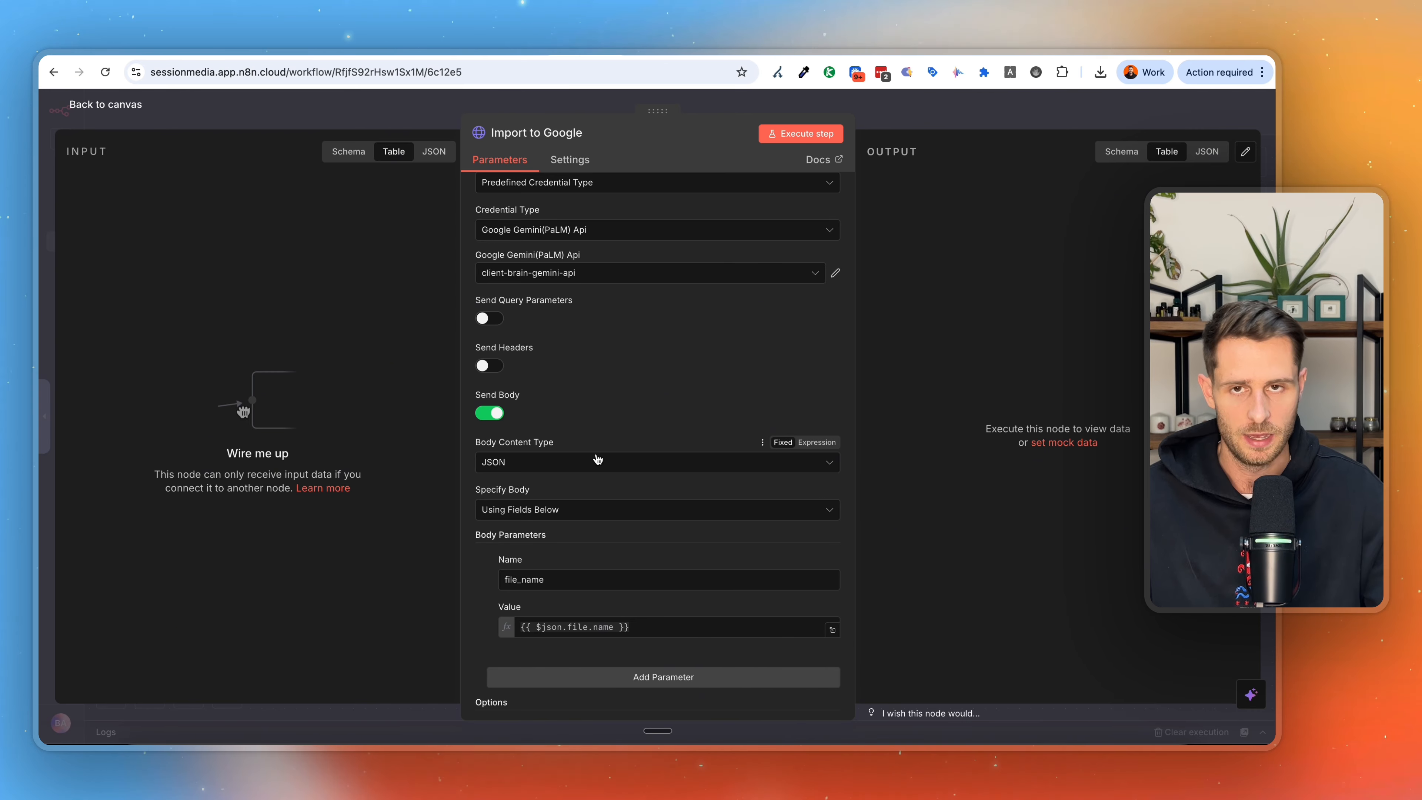
scroll(635, 332, up, 2)
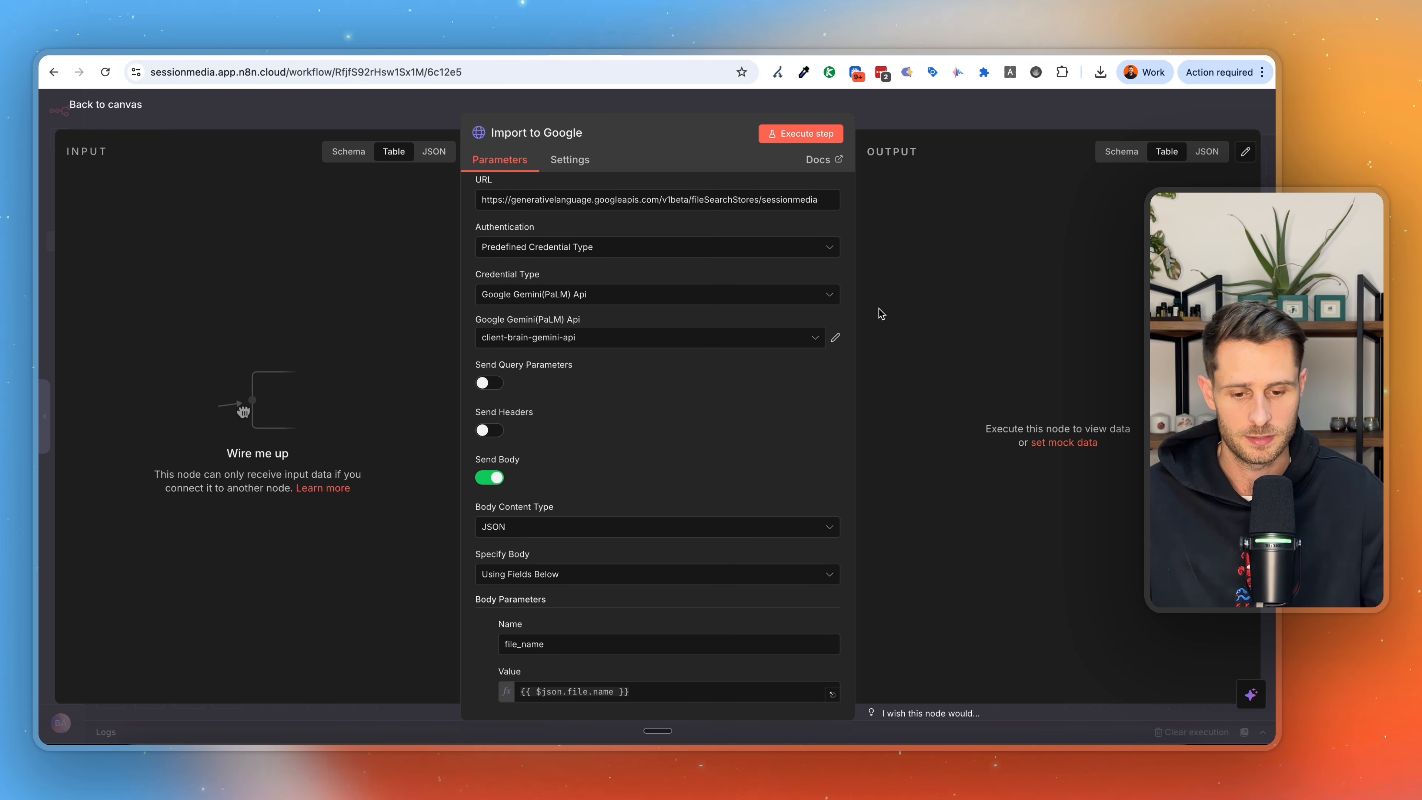
click(911, 120)
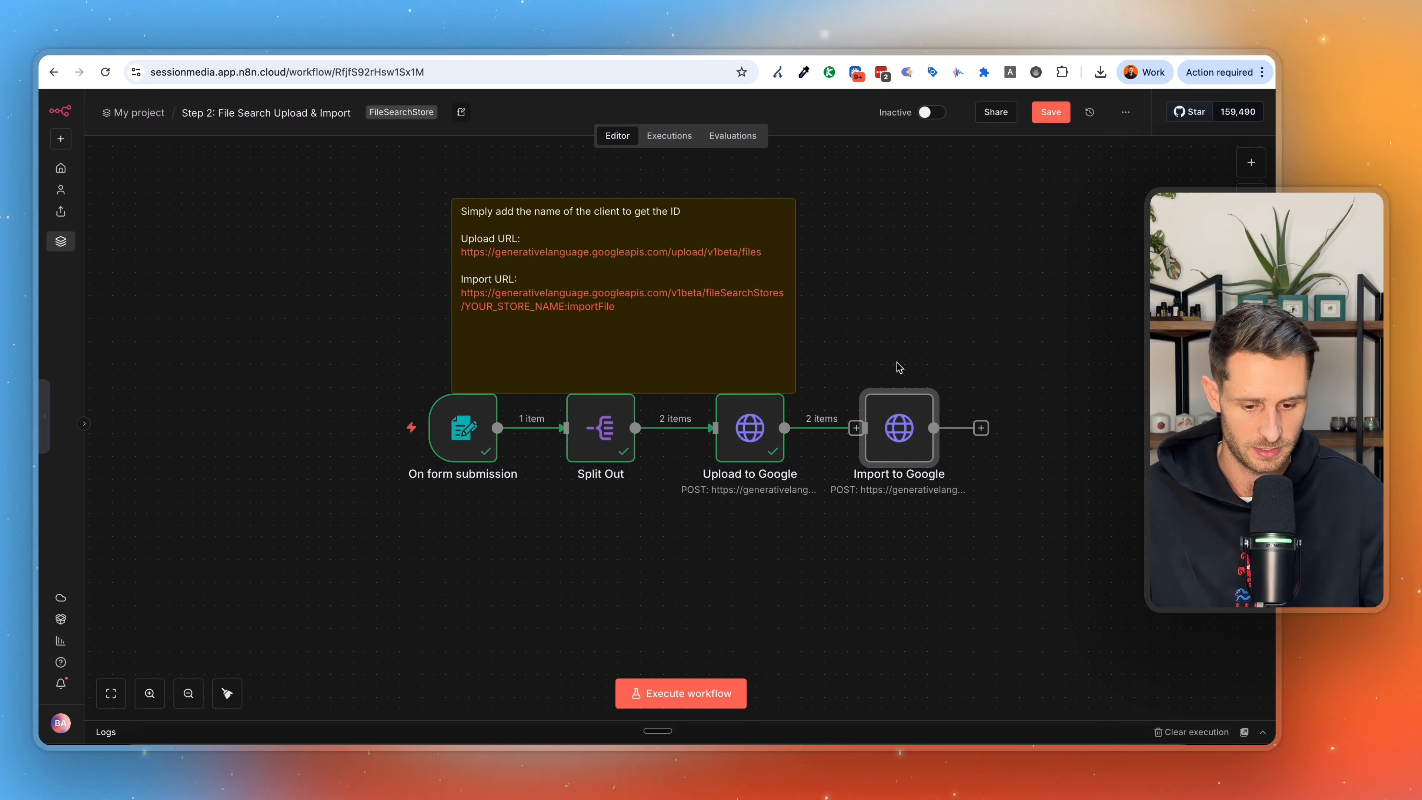
Execute the Import to Google step on the files from Upload to Google, review its output, and return to the canvas.
double_click(896, 416)
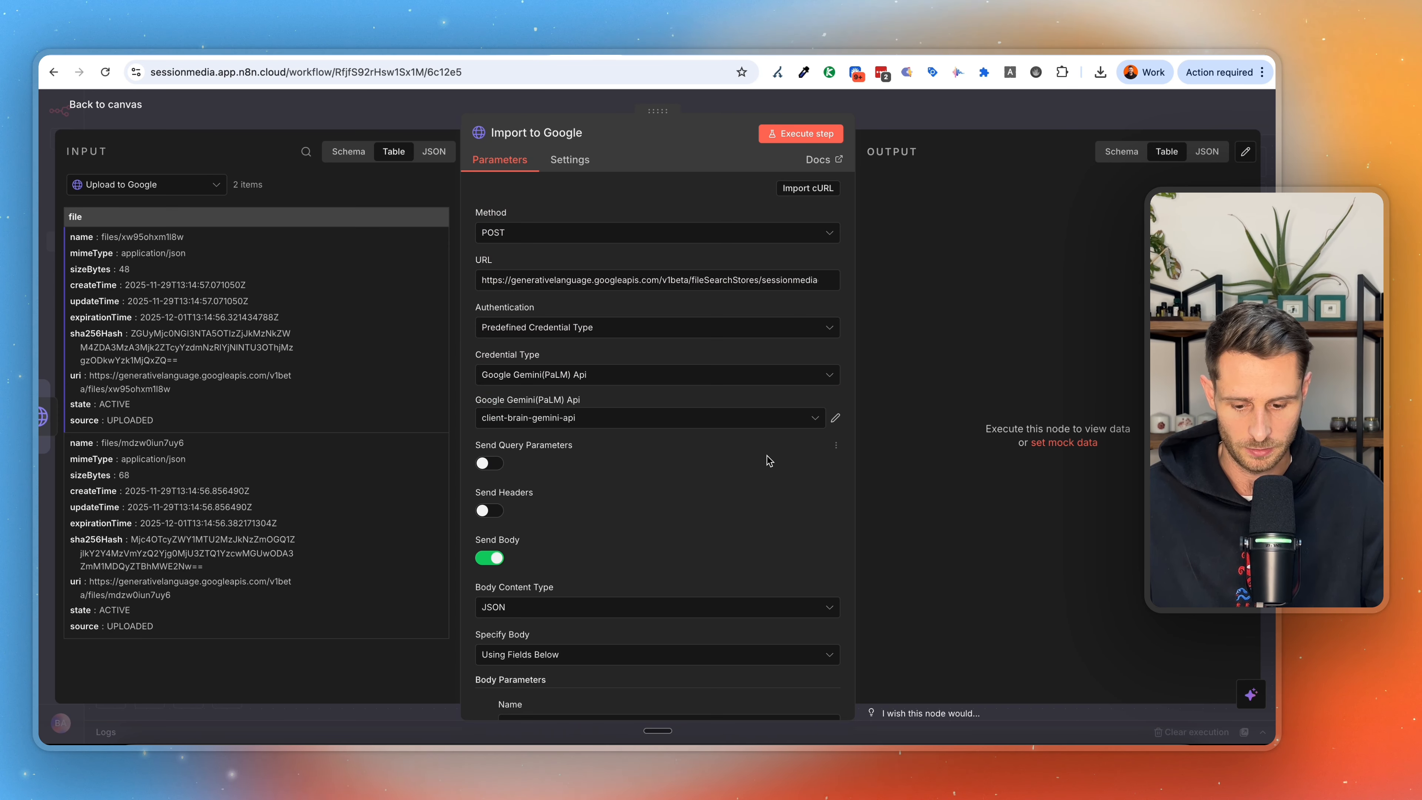
scroll(765, 457, down, 5)
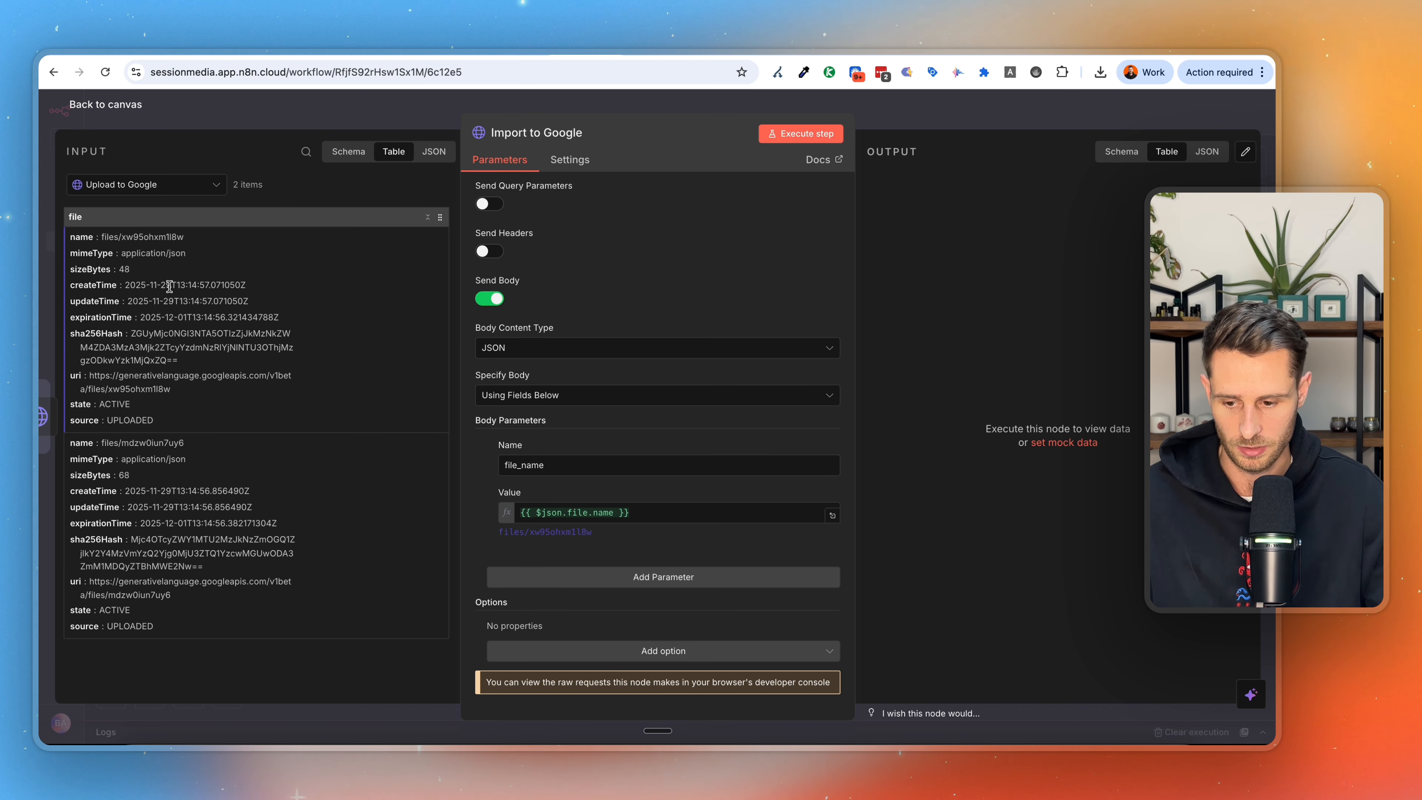
scroll(610, 367, up, 4)
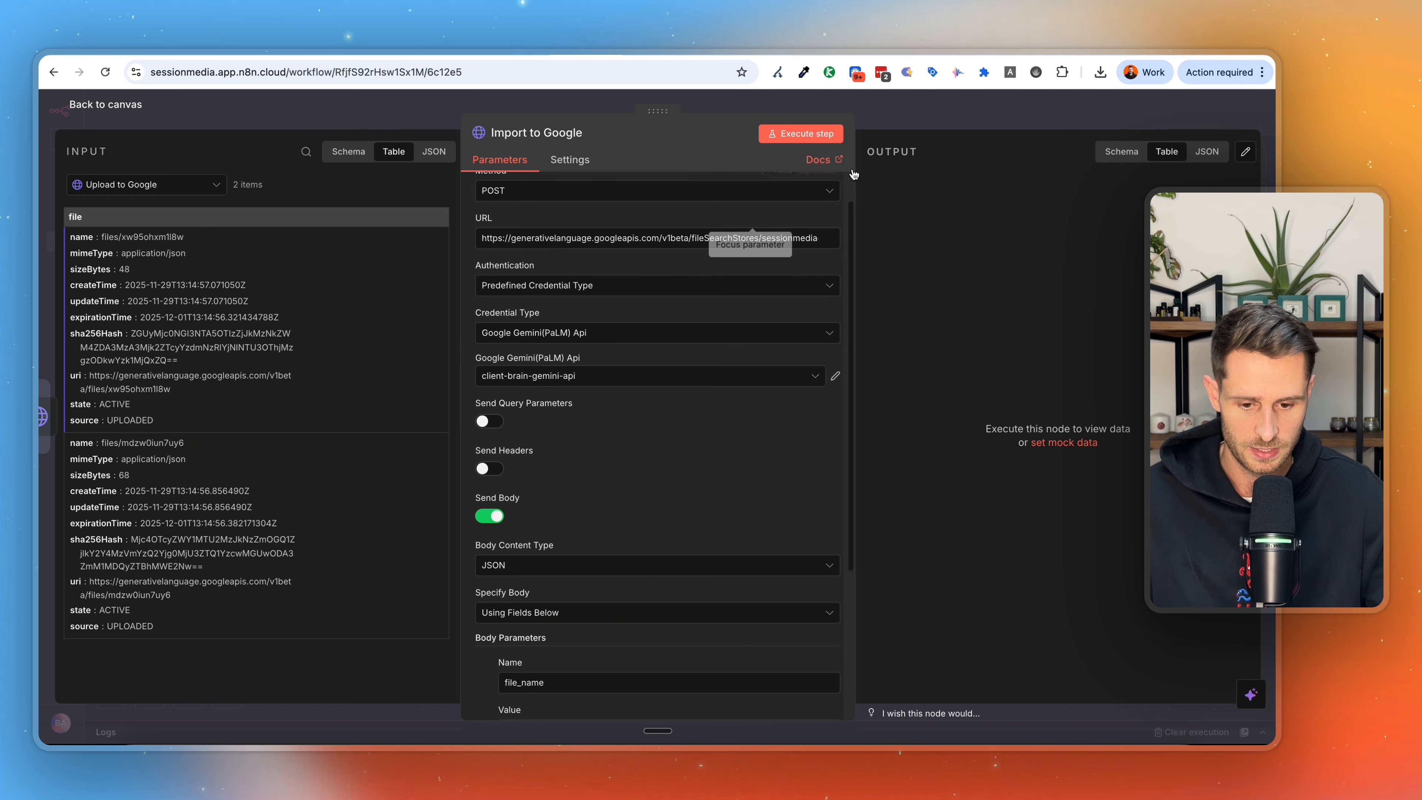
click(827, 133)
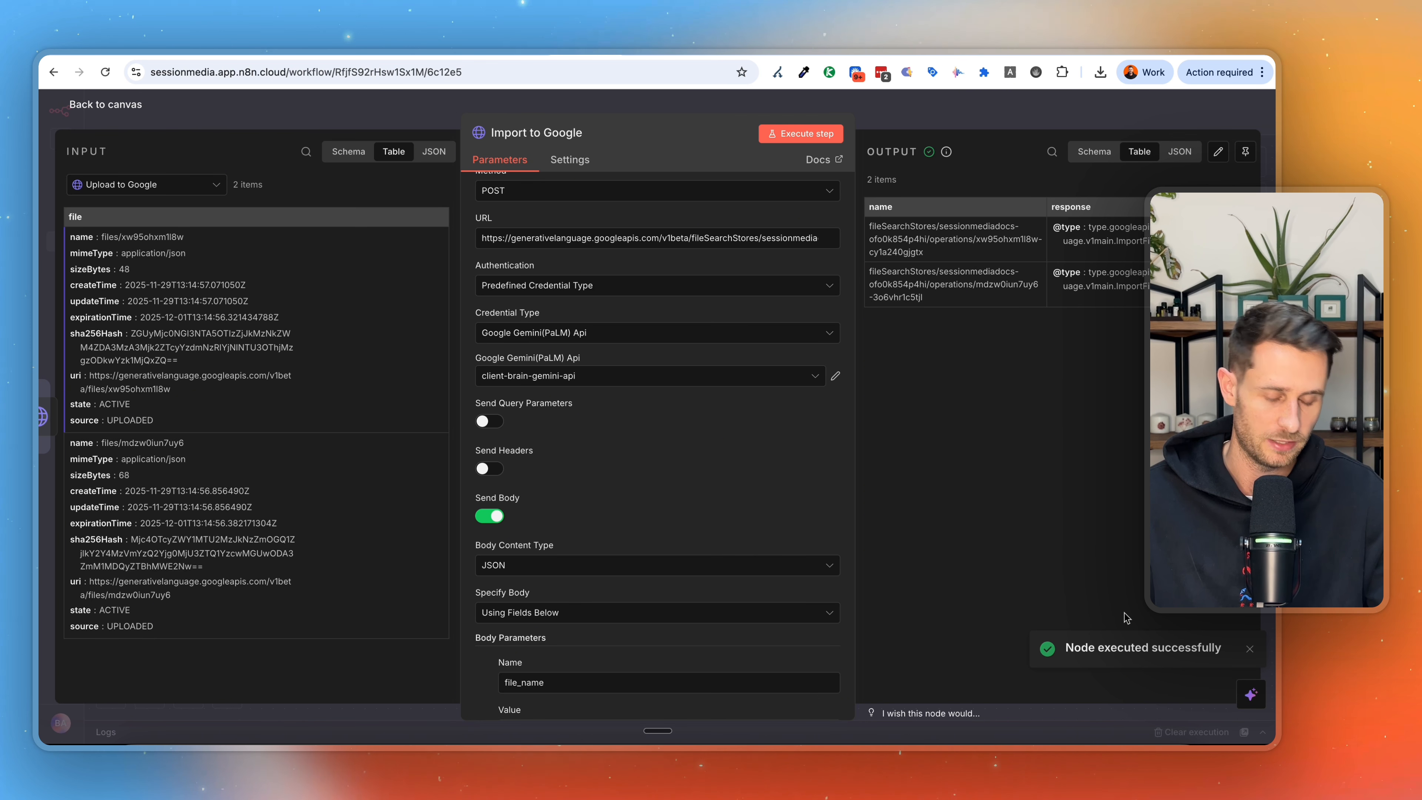
scroll(1037, 352, right, 2)
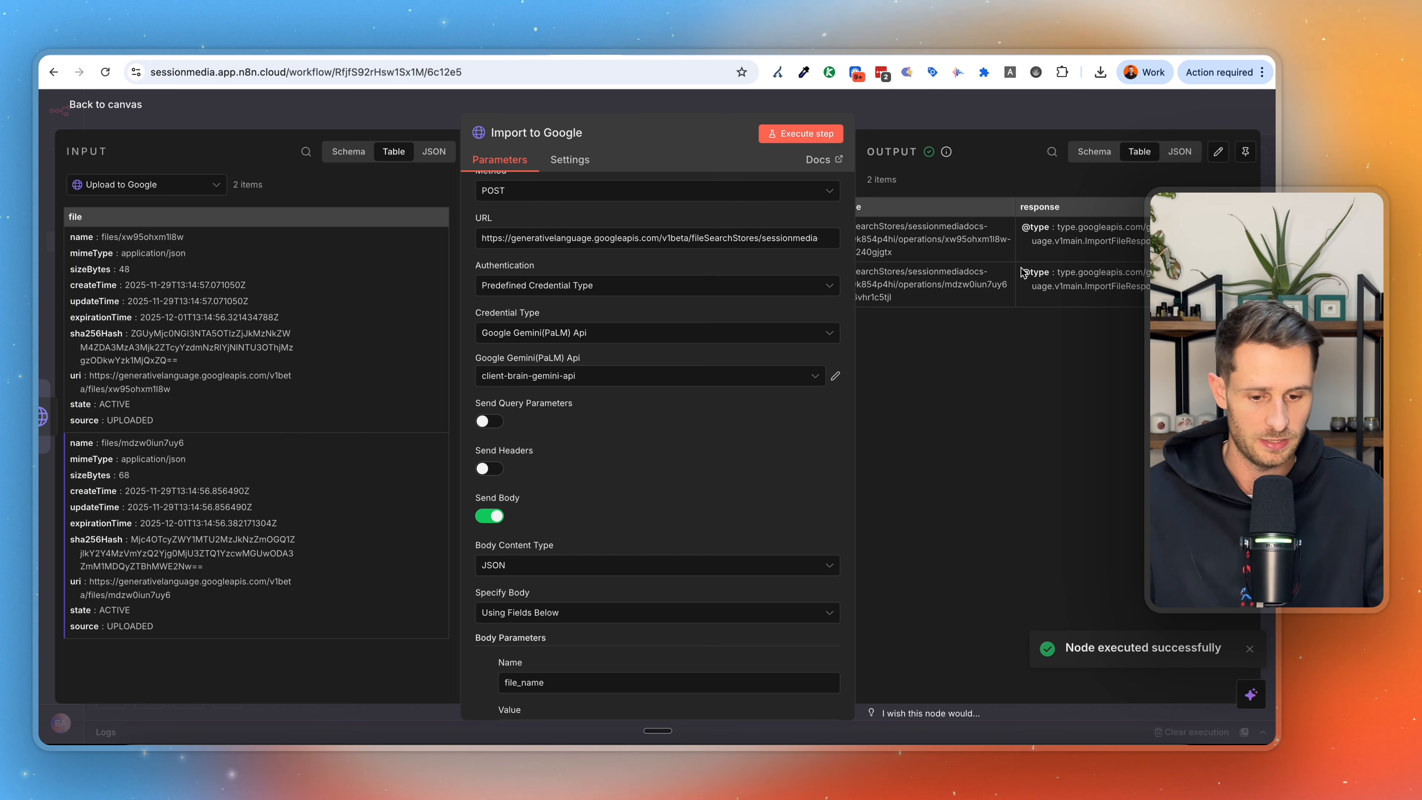
scroll(1036, 351, left, 2)
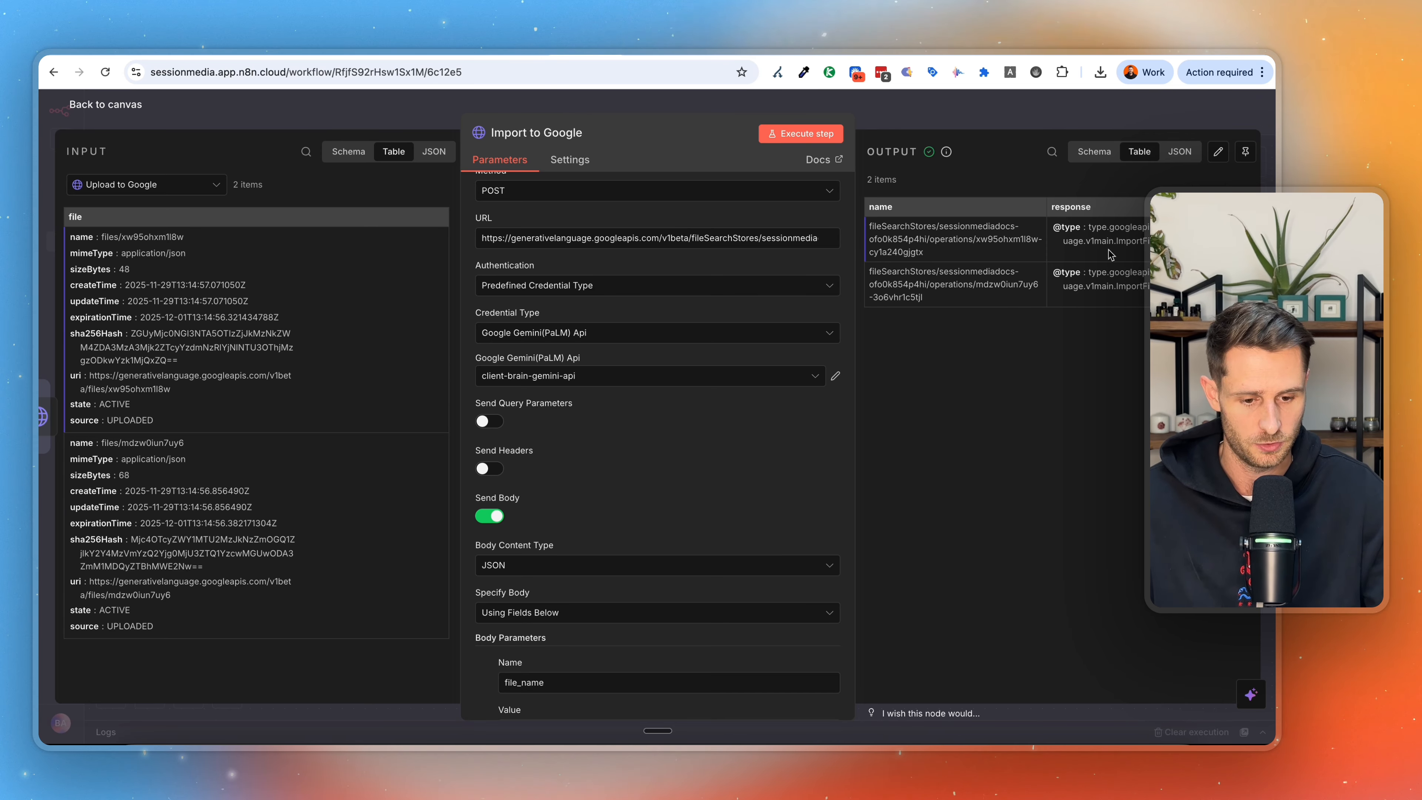
click(1100, 119)
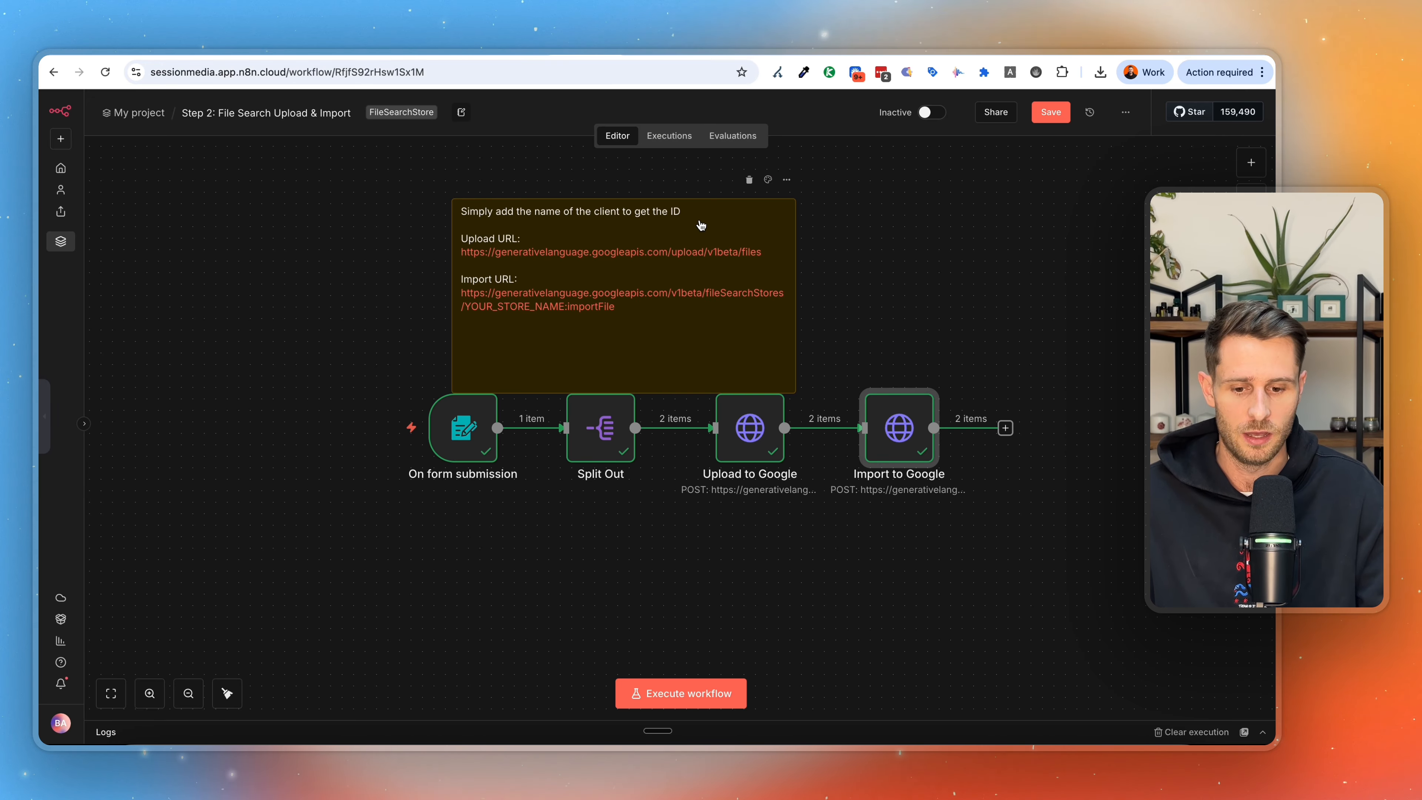
Switch to the Step 3: Connect this node to workflow canvas, inspect the filesearchStore Retrieval node's method and URL, and close the node.
click(645, 64)
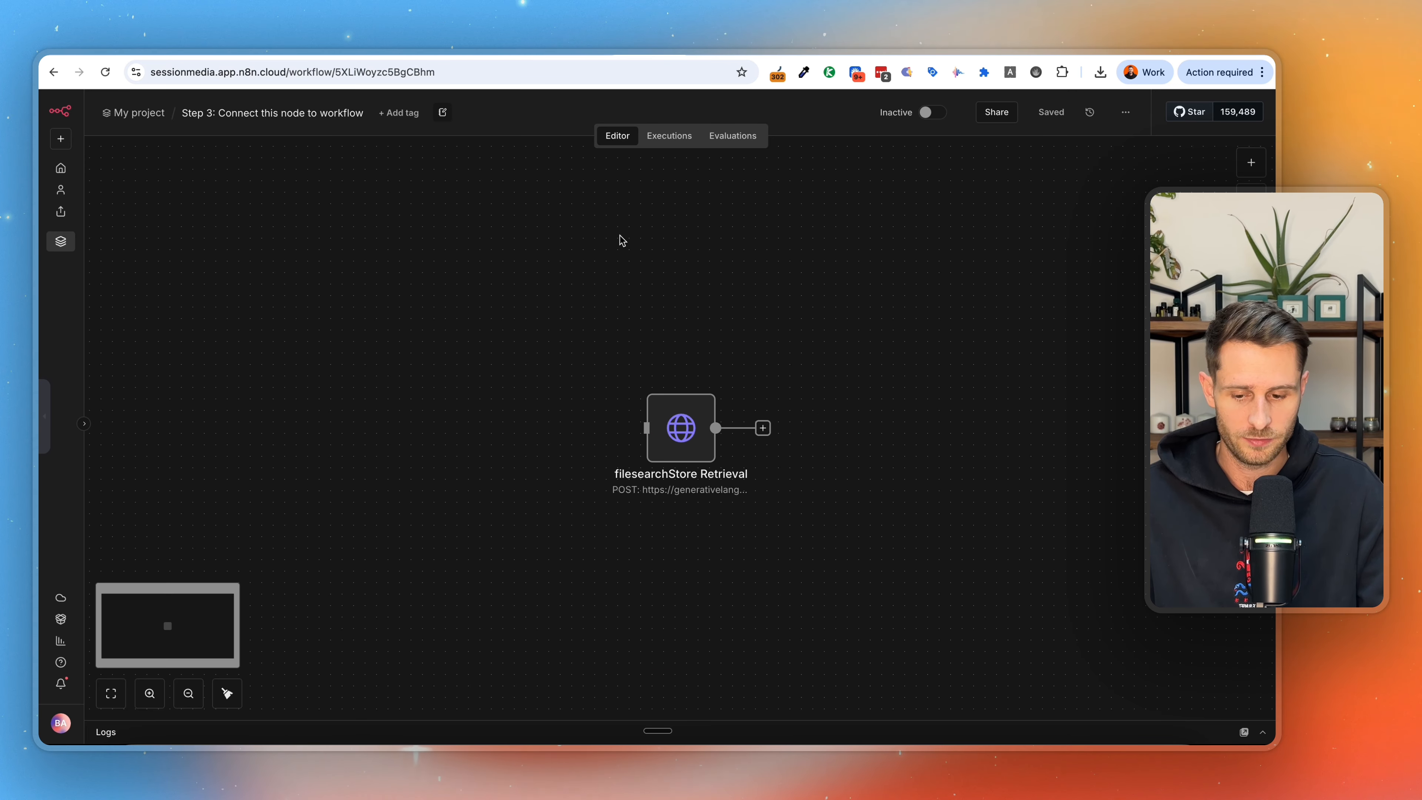
mouse_move(703, 377)
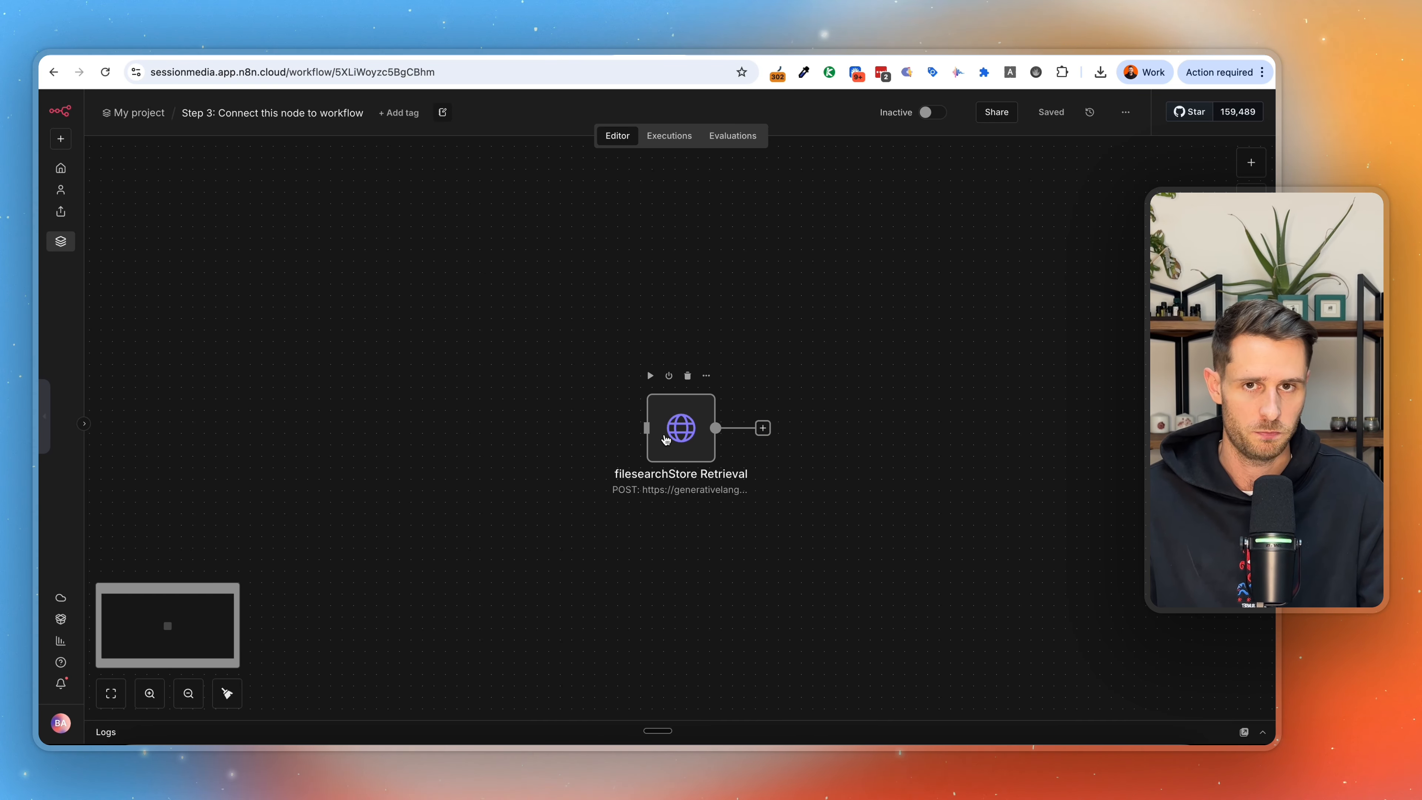
double_click(666, 439)
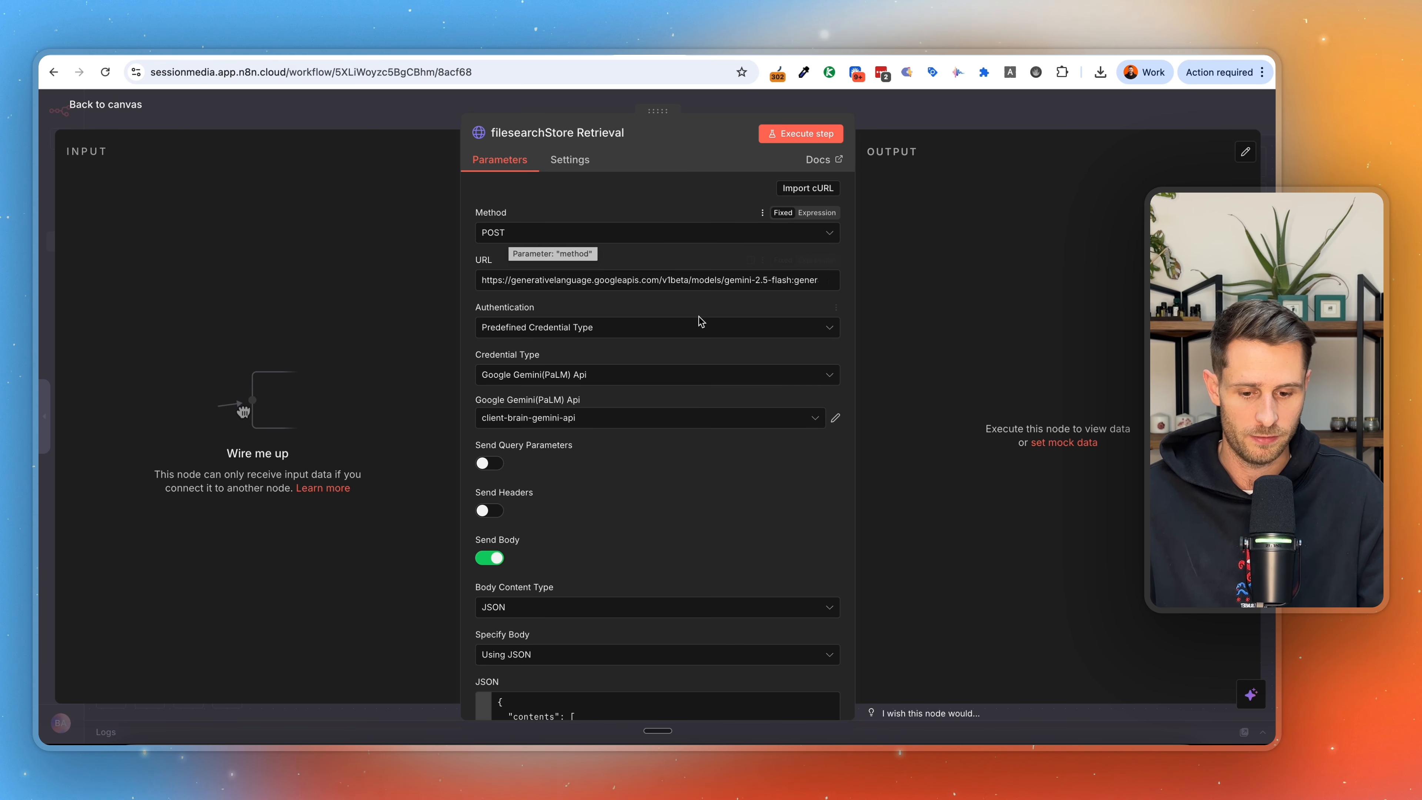
triple_click(664, 283)
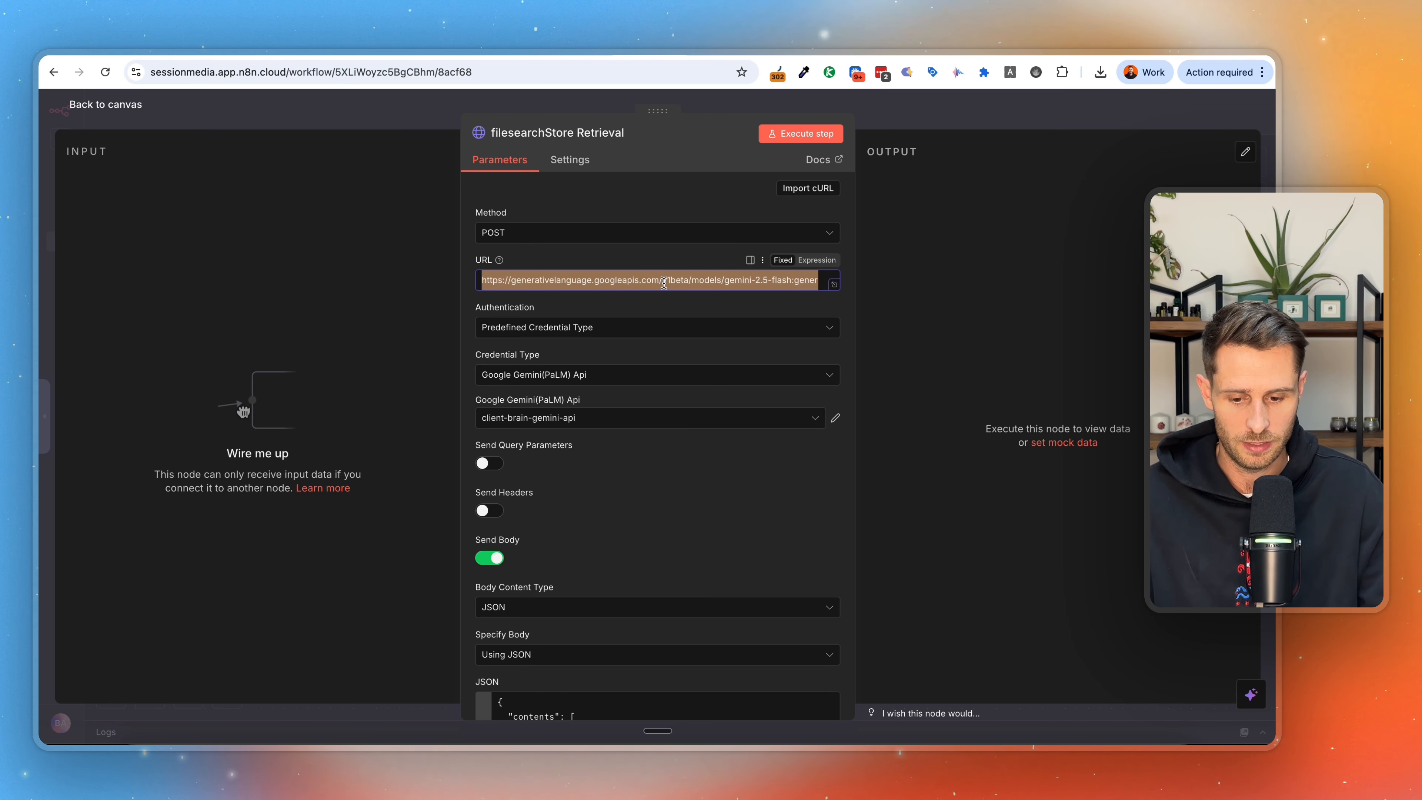
click(898, 117)
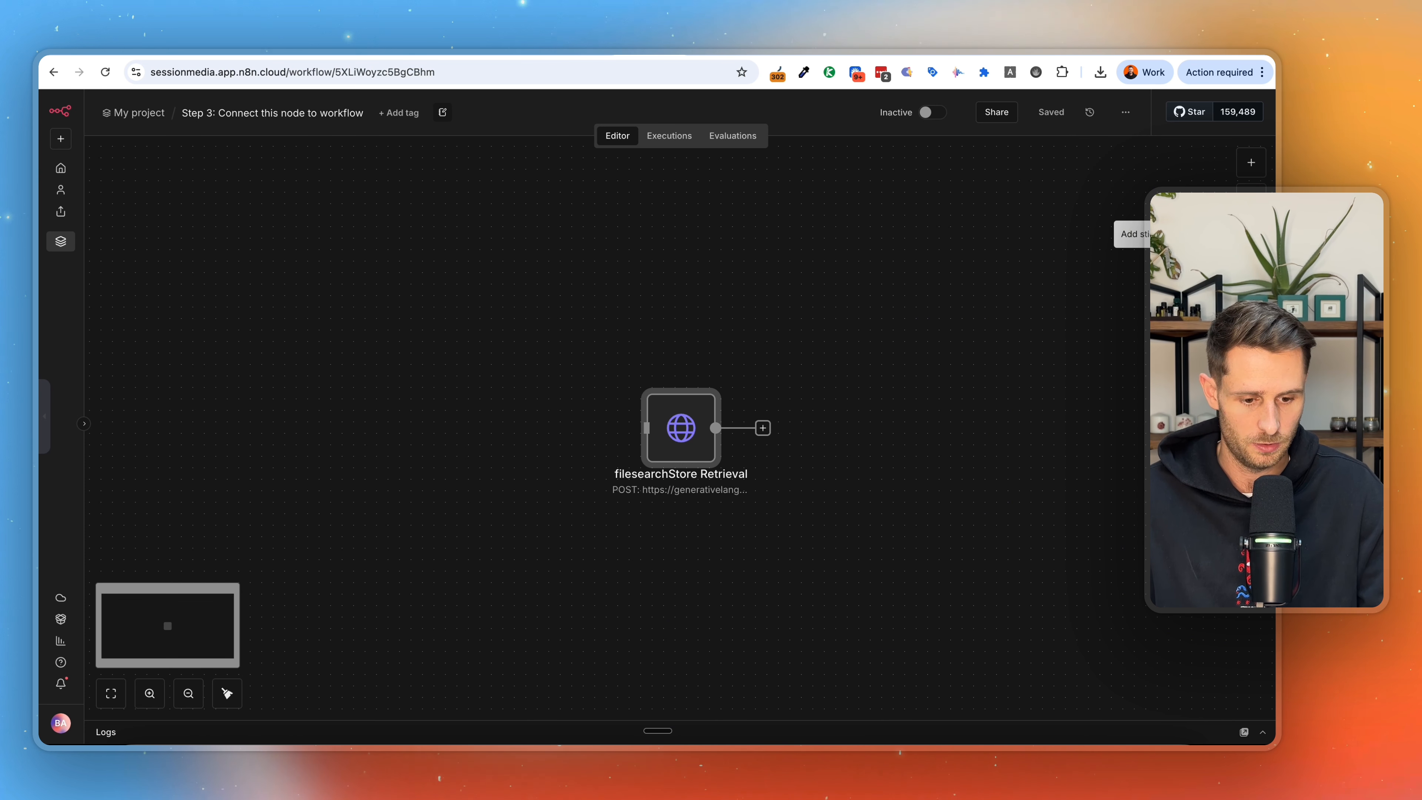
Add a sticky note above the filesearchStore Retrieval node and replace its default text with the line "URL:".
click(1251, 234)
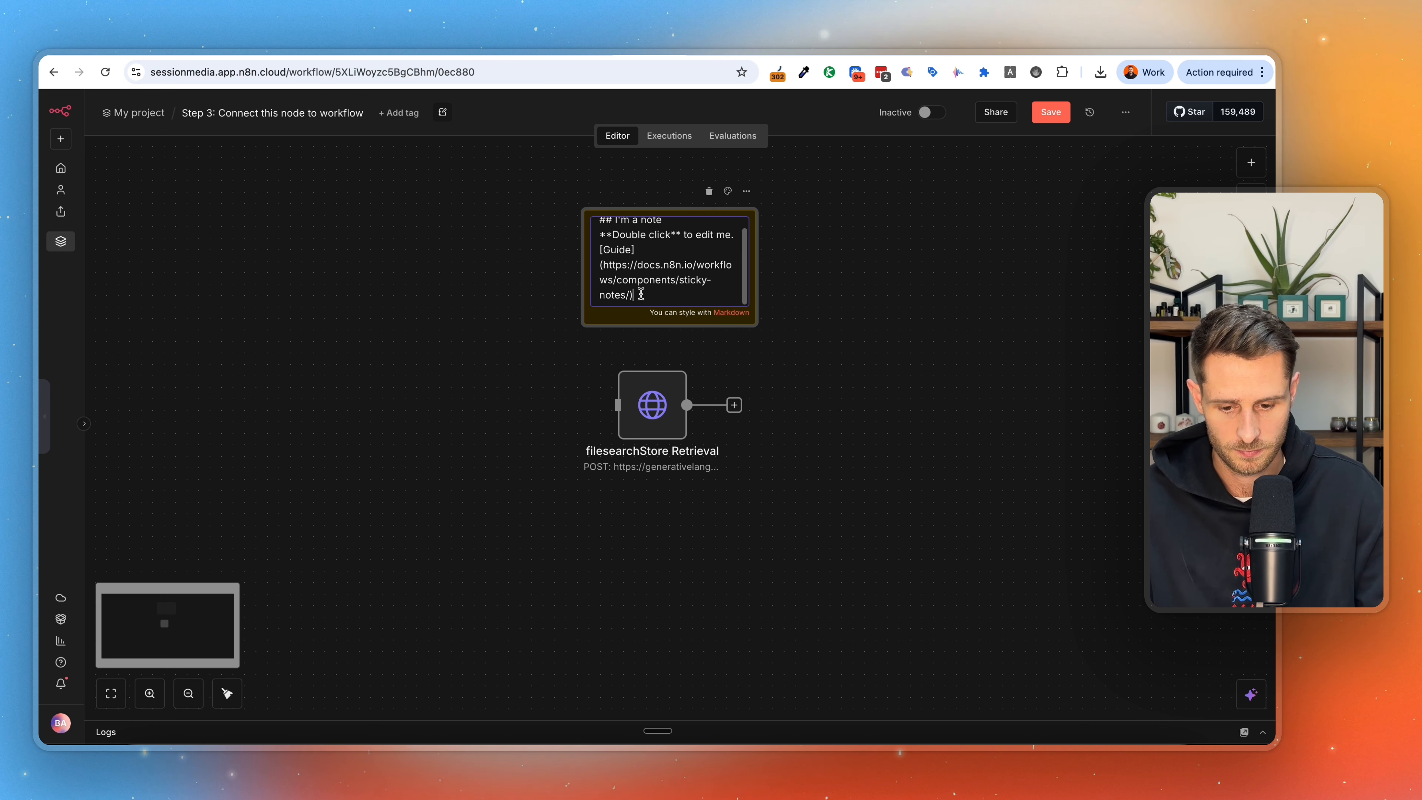
key(super+a)
text(URL:)
key(Return)
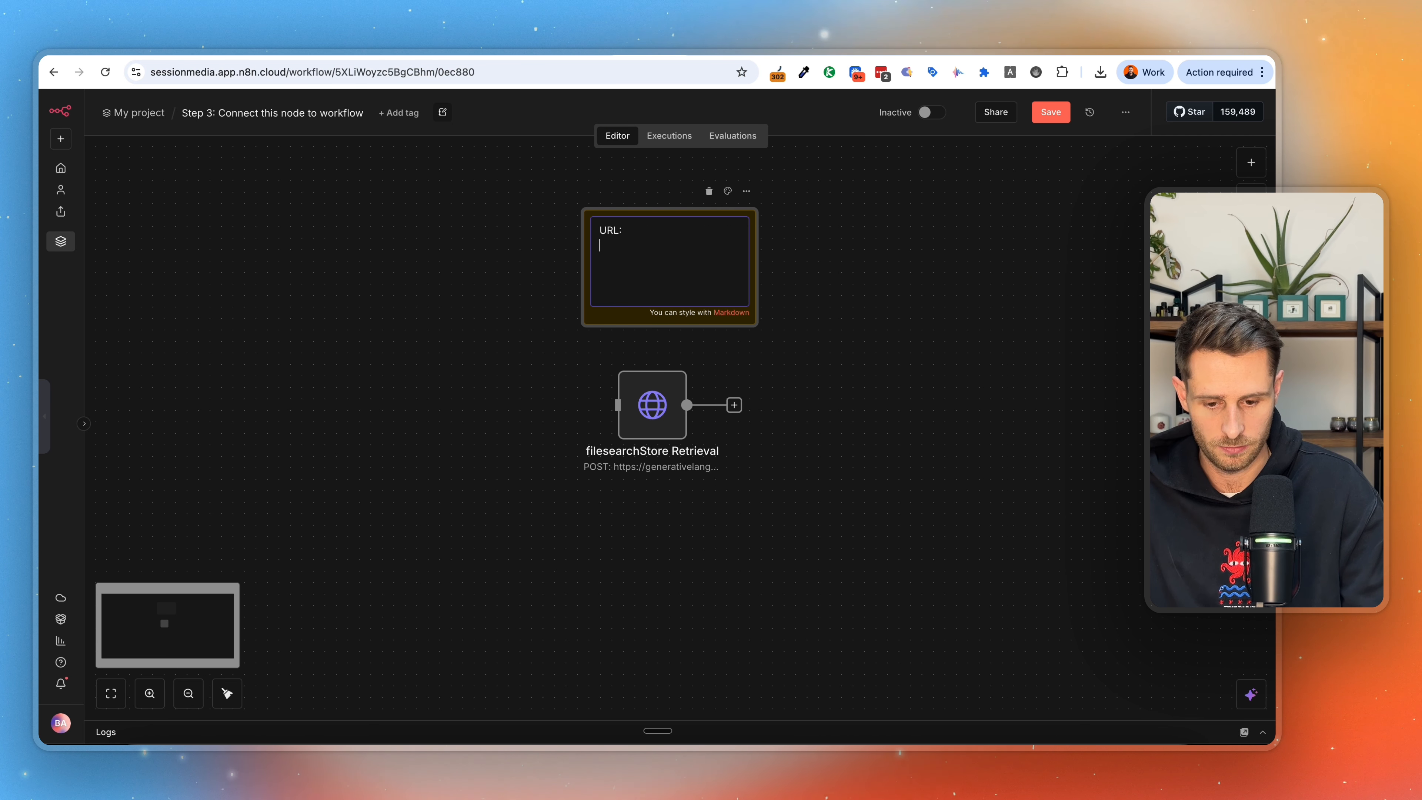
text(fileSearchStores/sessionmediadocs-ofo0k854p4hi)
drag(704, 261, 600, 253)
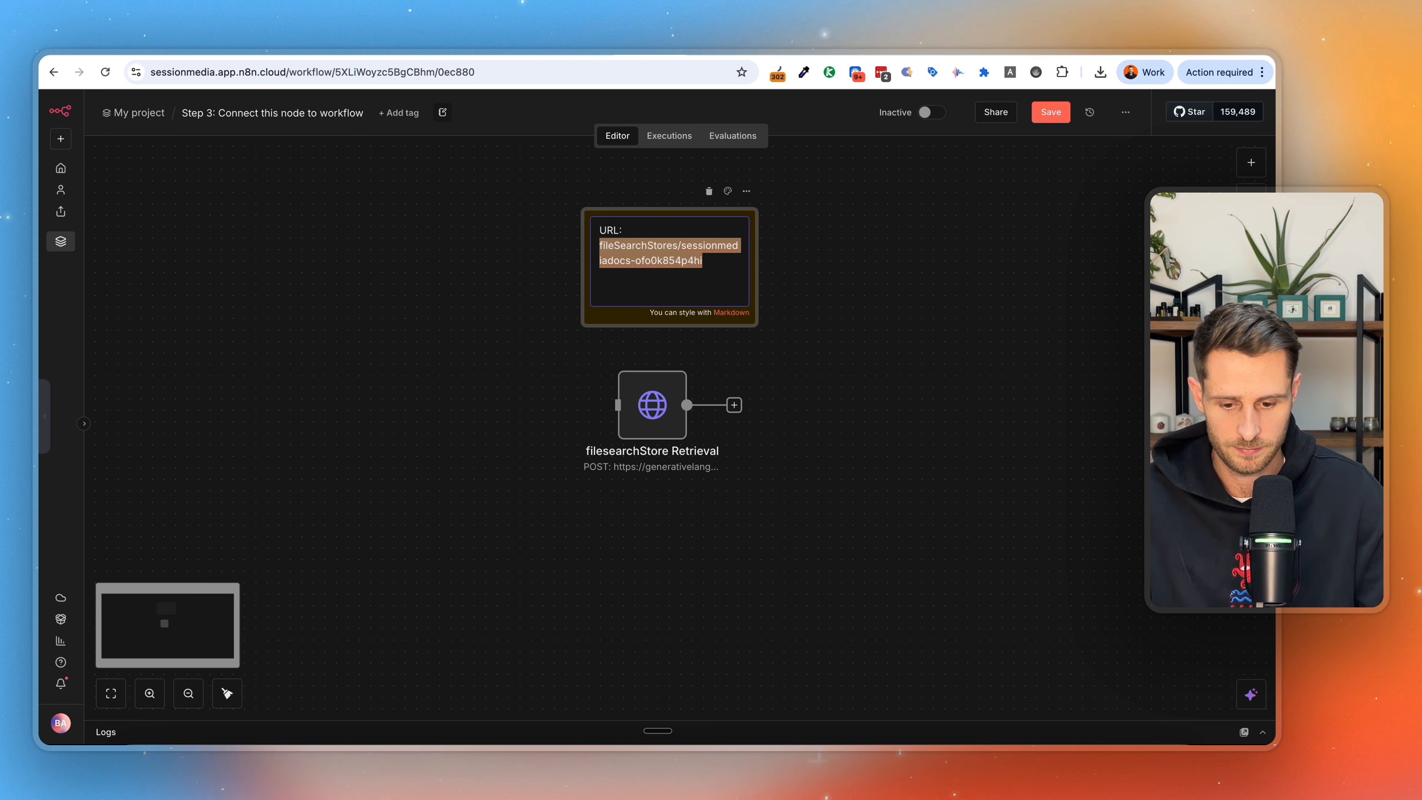
key(super+x)
double_click(641, 407)
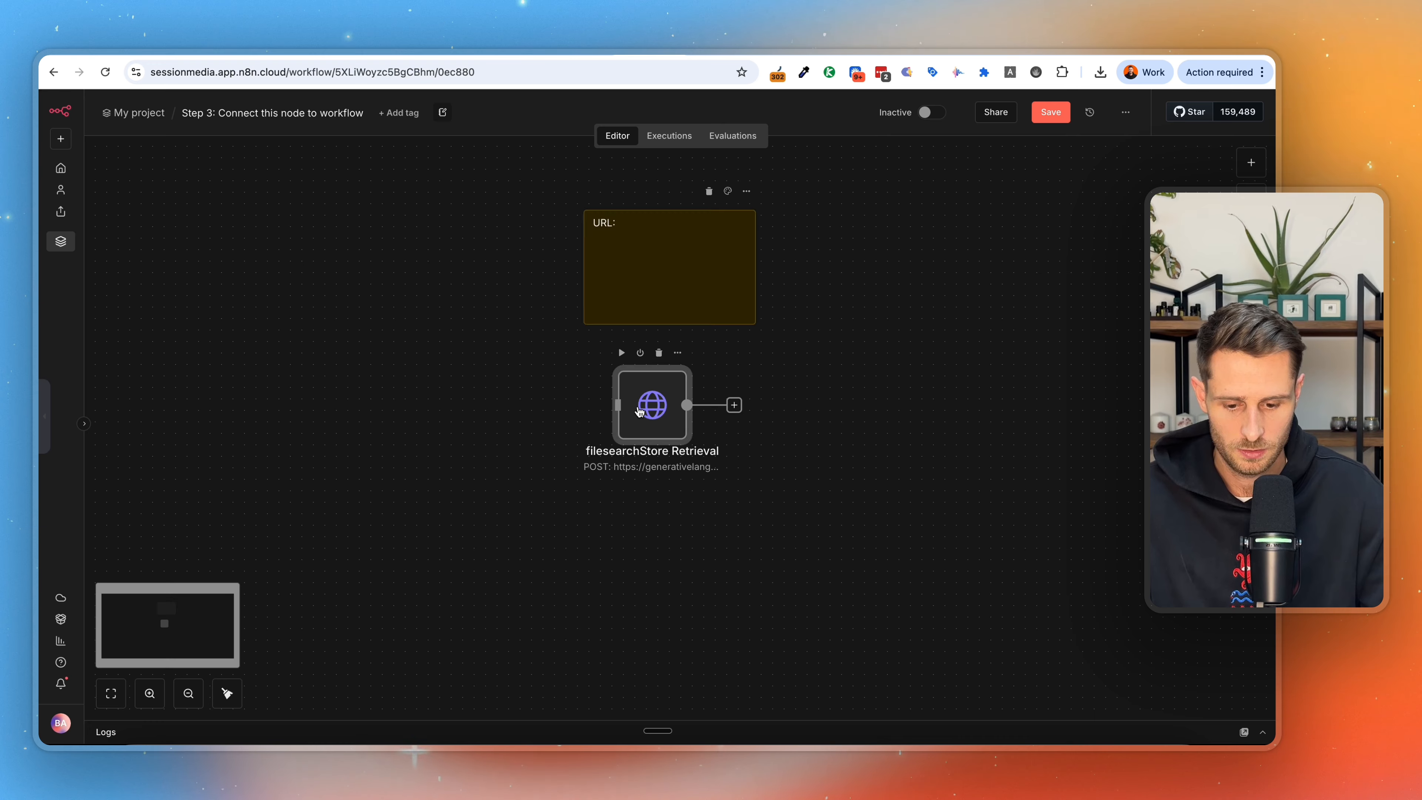
triple_click(616, 280)
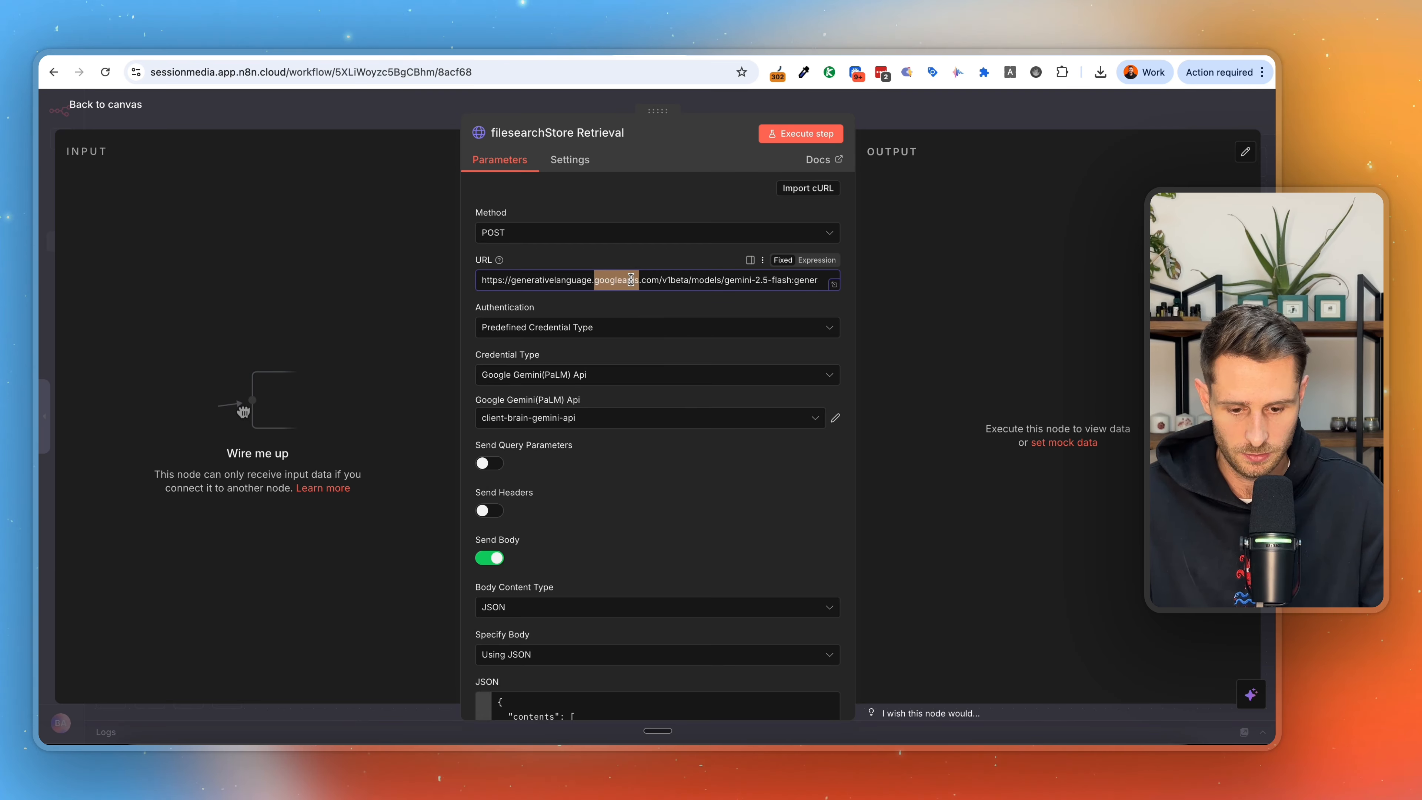
click(773, 288)
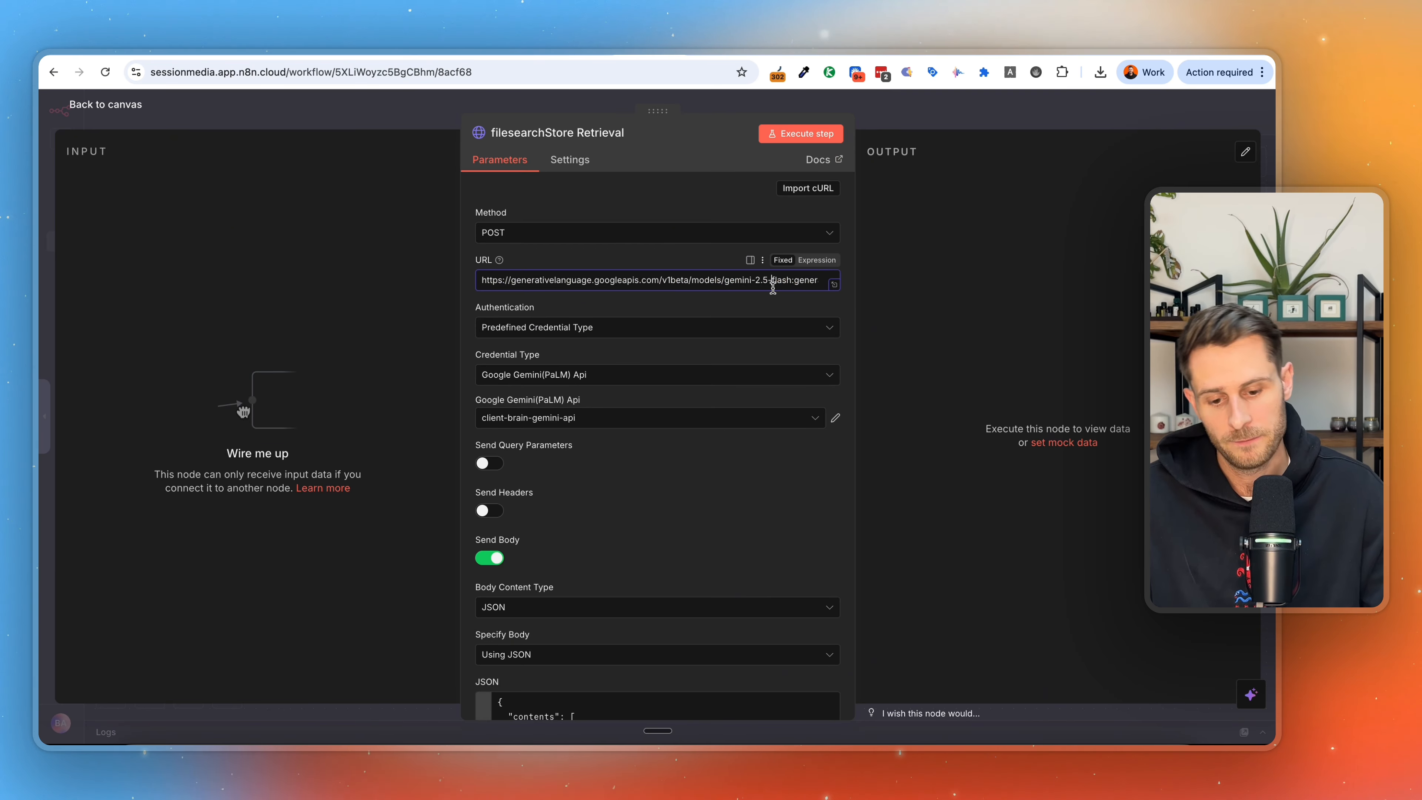
click(934, 127)
double_click(650, 246)
key(super+v)
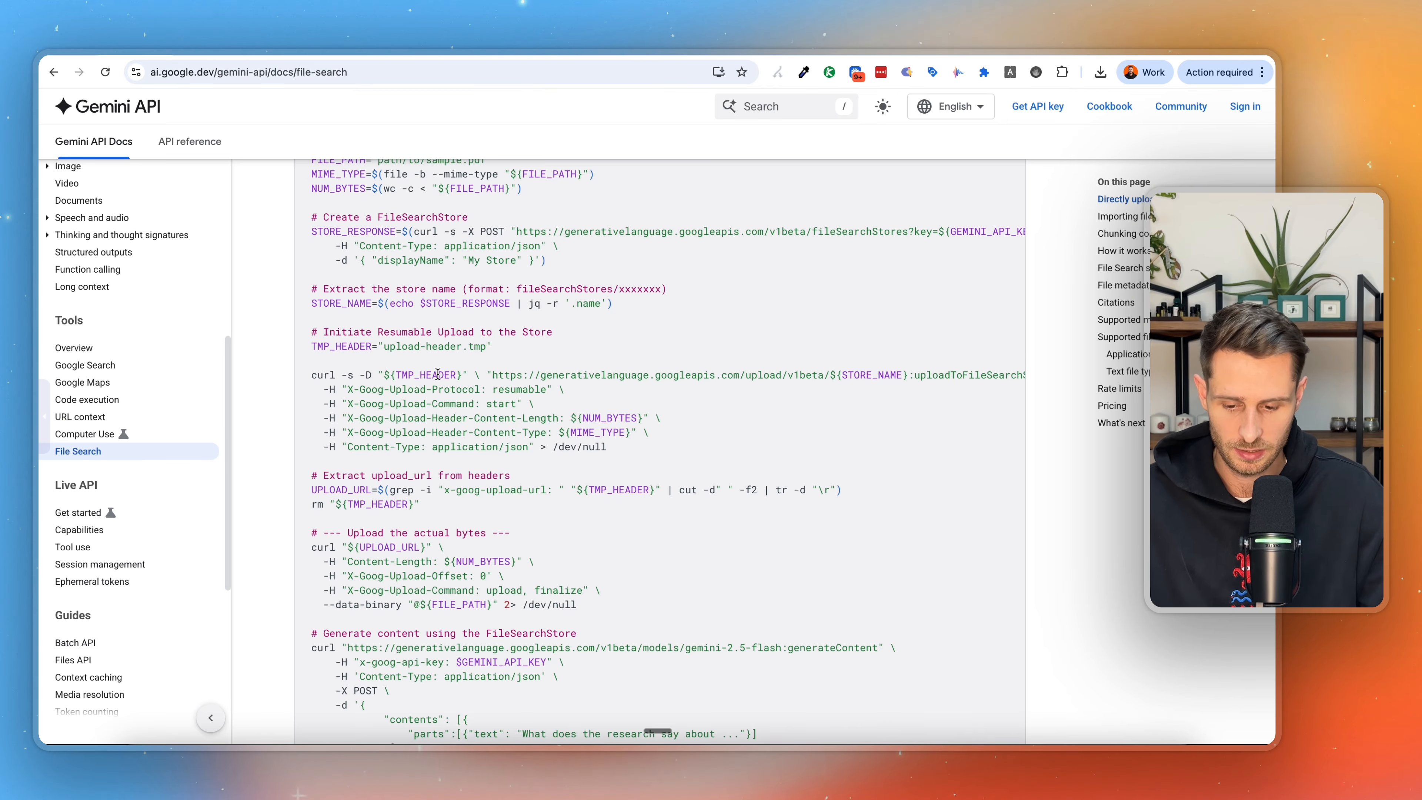
Switch to the Gemini API File Search docs and examine the REST example's Create a FileSearchStore request, especially its URL and key parameter.
scroll(581, 516, up, 5)
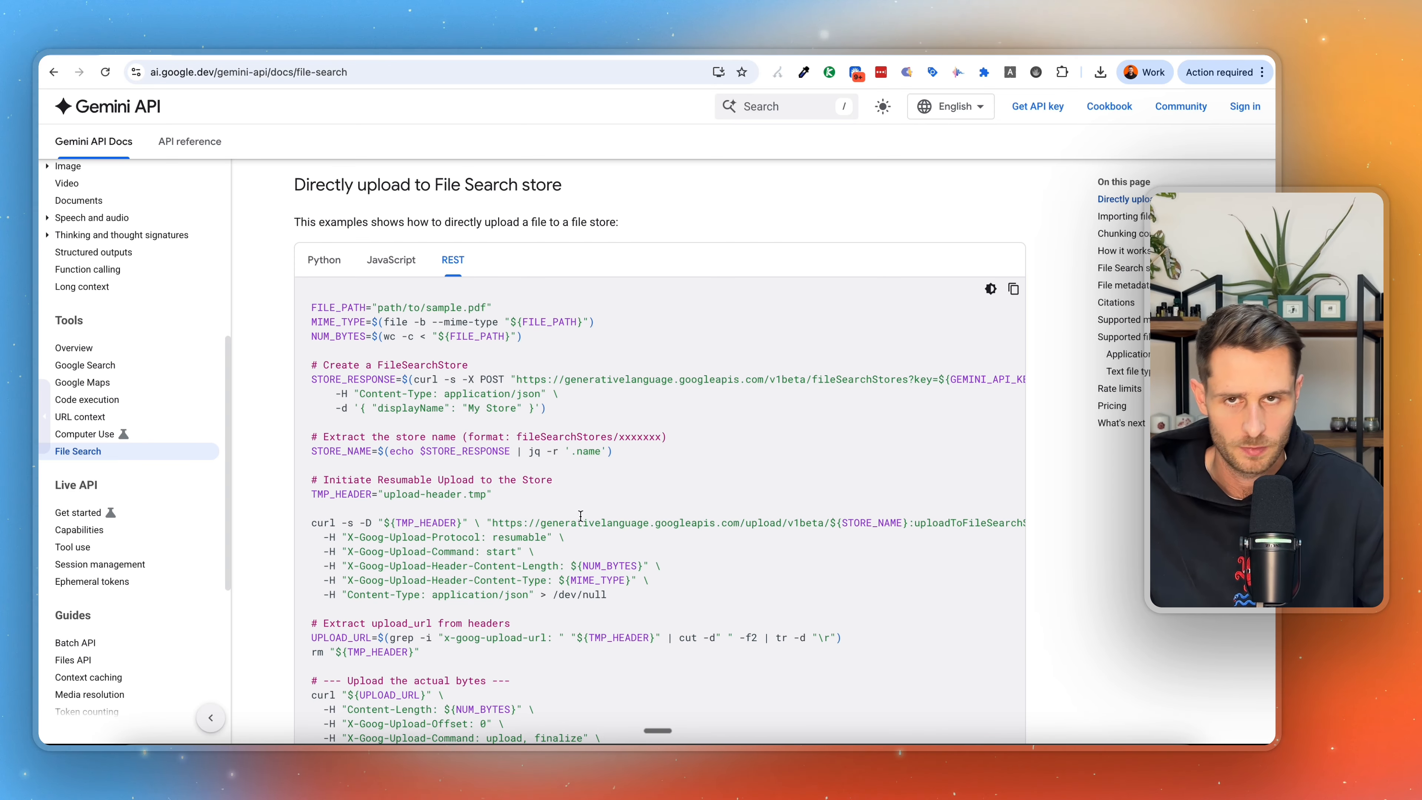
scroll(580, 516, down, 1)
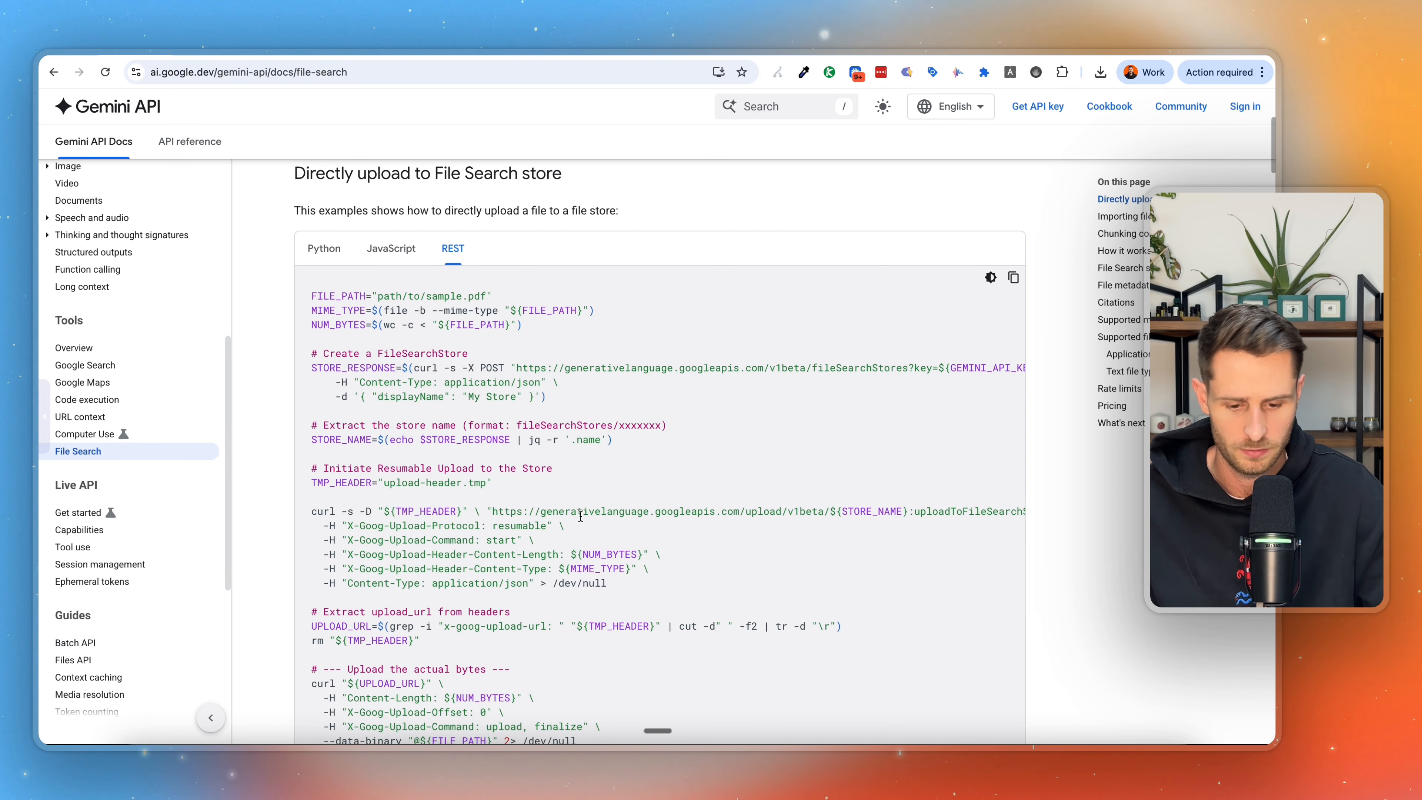
scroll(581, 515, down, 2)
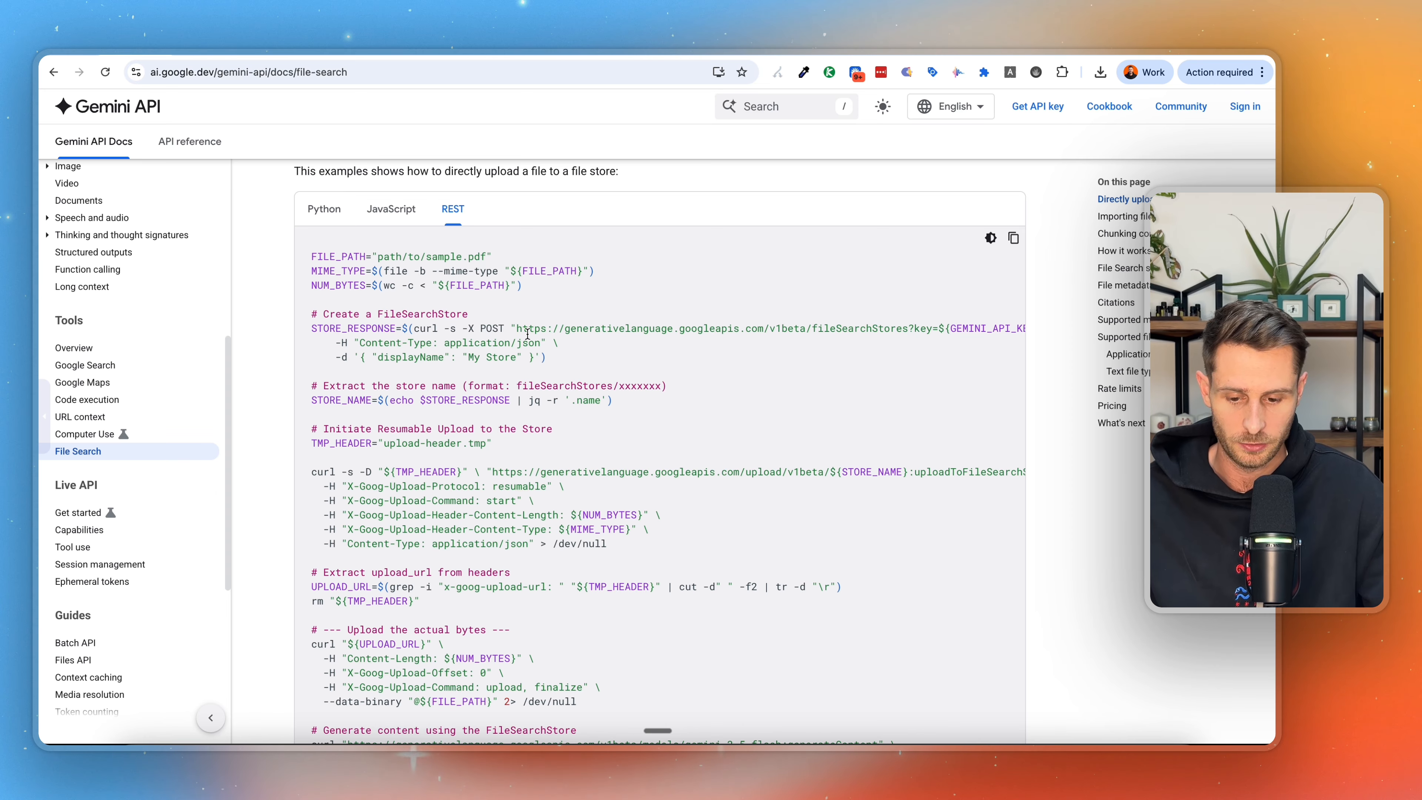
drag(516, 328, 838, 328)
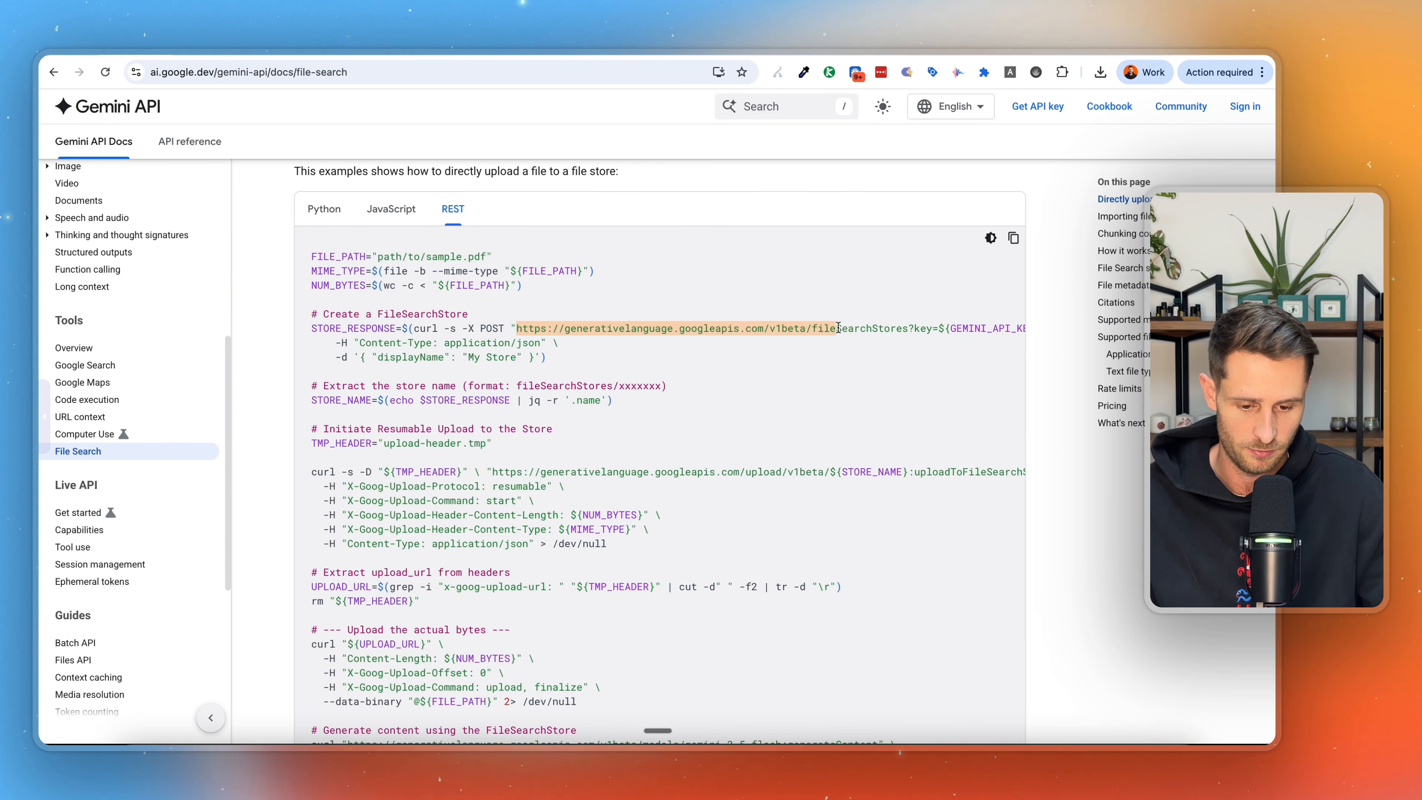
click(906, 330)
click(947, 329)
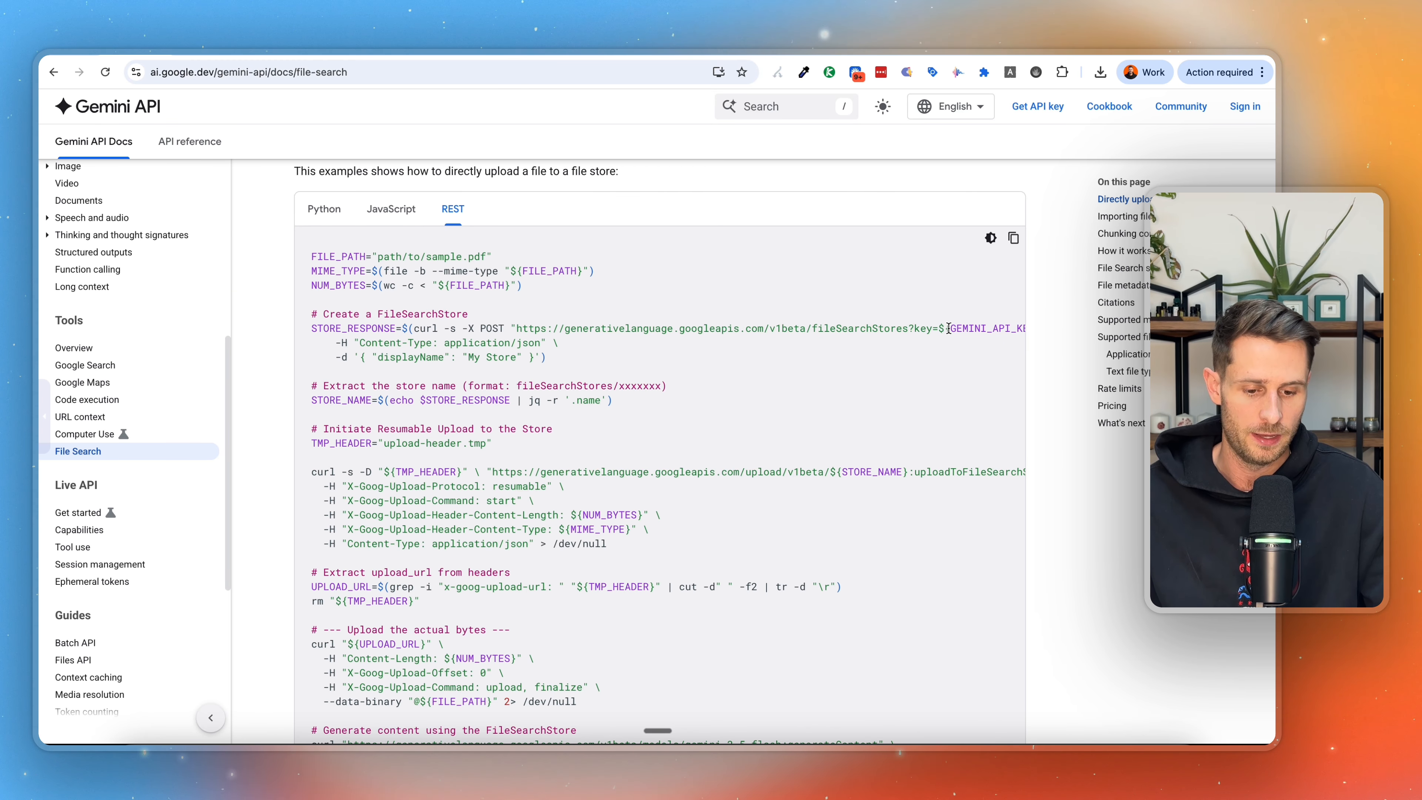
scroll(952, 329, right, 2)
drag(848, 330, 892, 331)
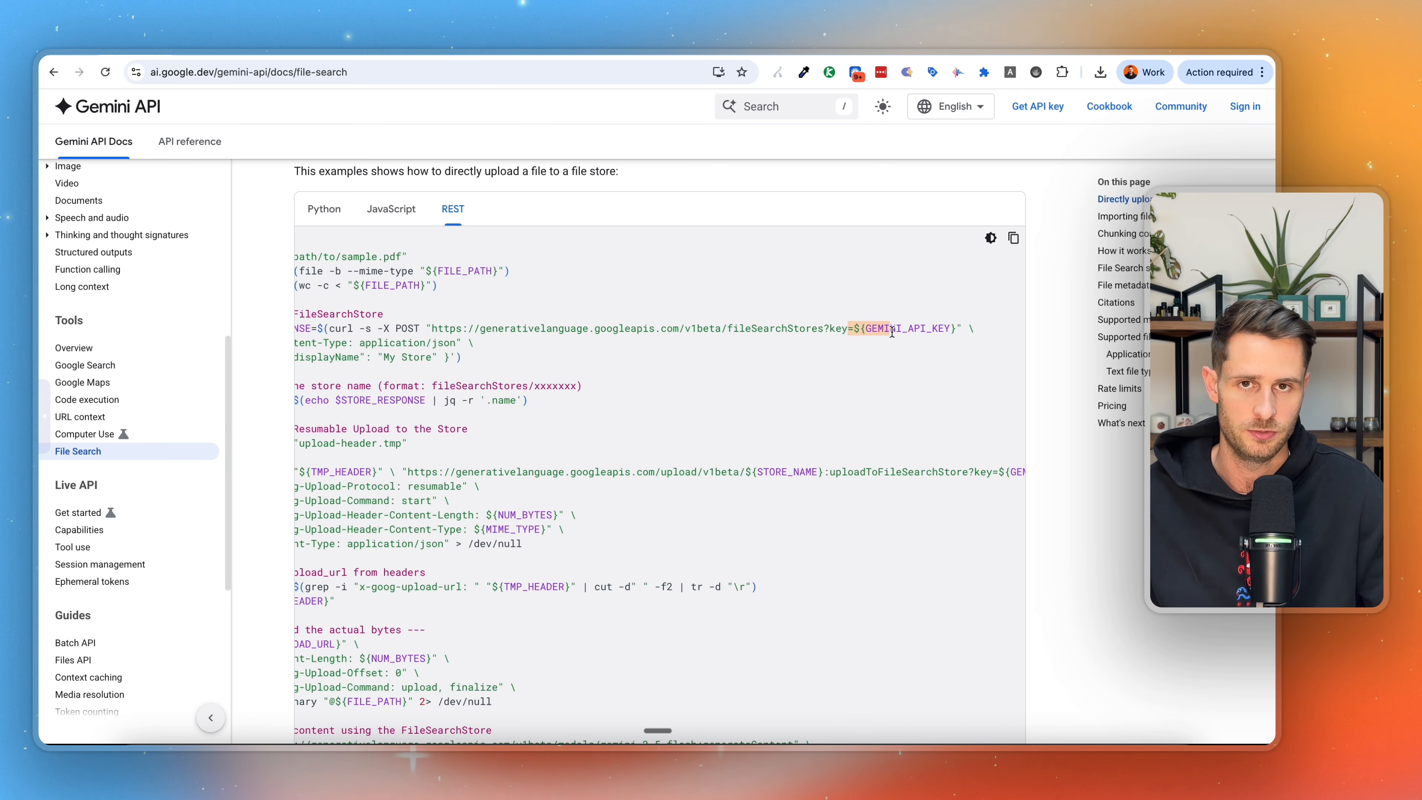
scroll(813, 383, left, 2)
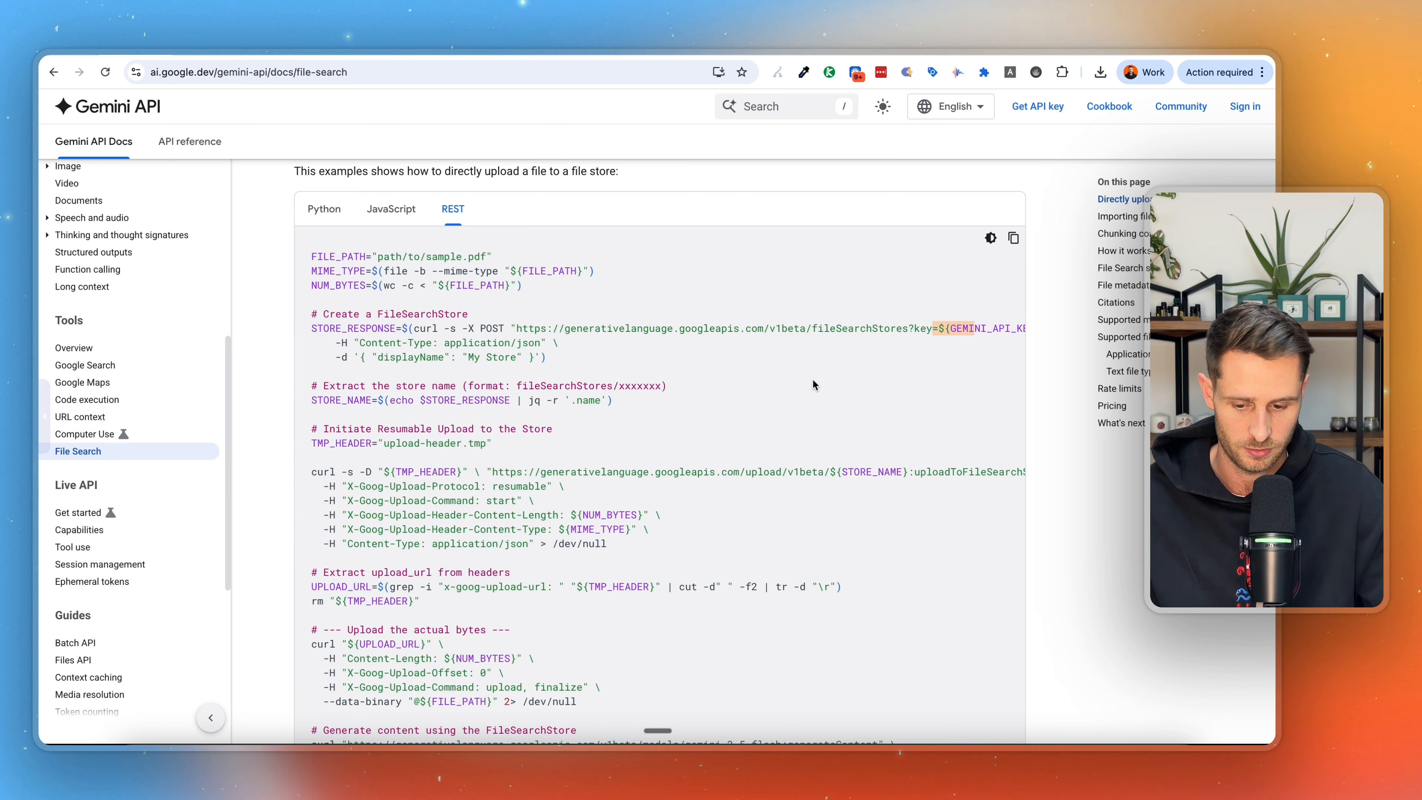
Examine the full uploadToFileSearchStore URL in the docs' Initiate Resumable Upload to the Store request.
scroll(813, 384, down, 3)
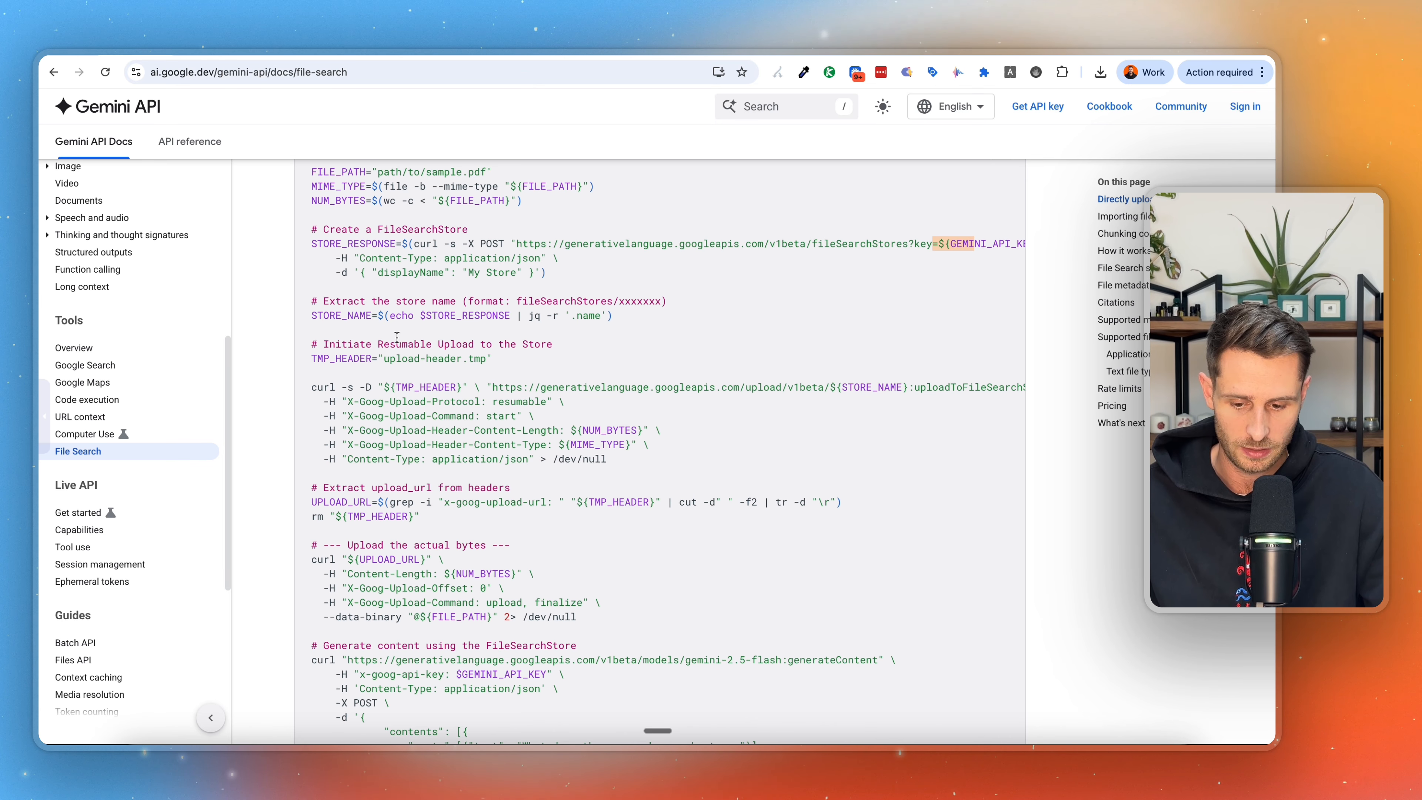
scroll(597, 393, down, 1)
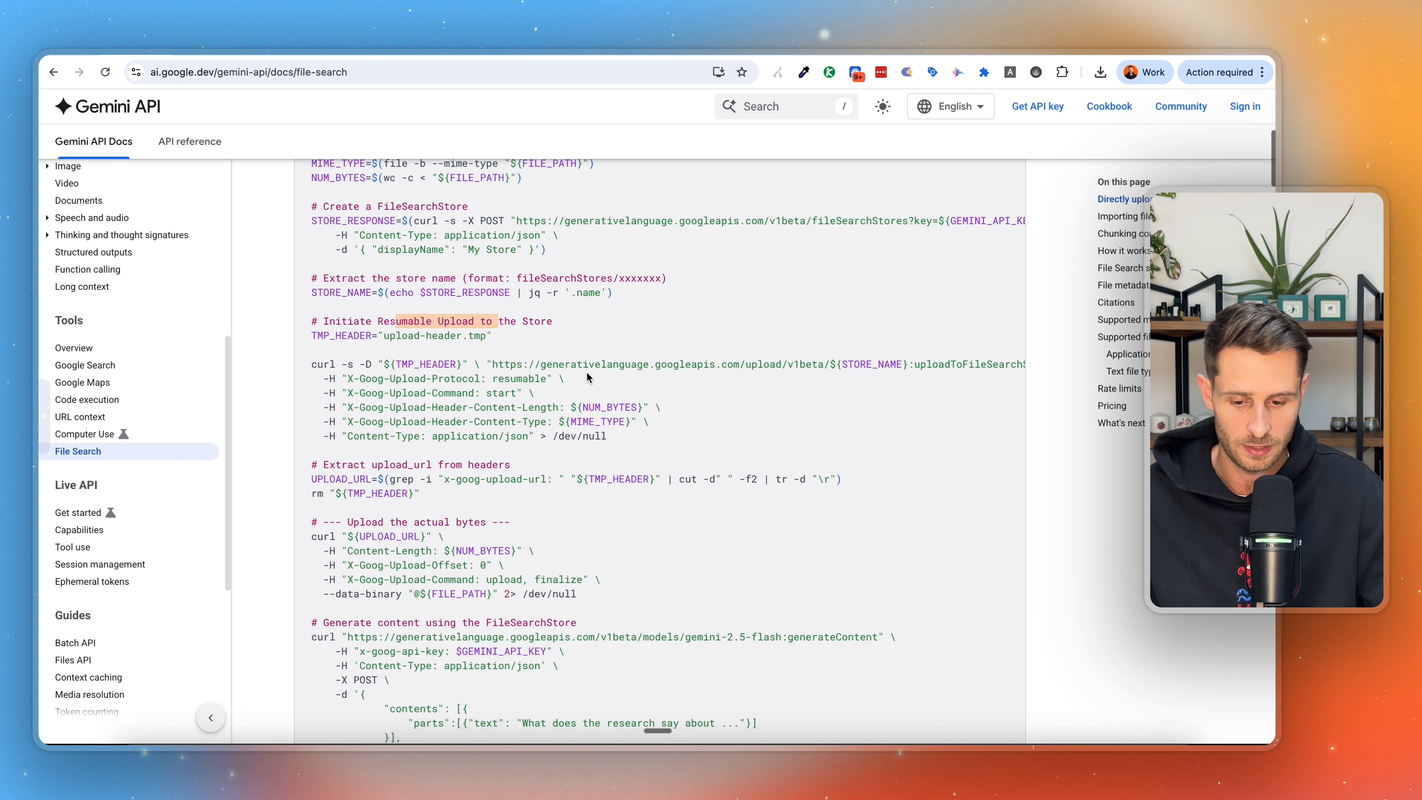
drag(495, 364, 762, 369)
scroll(762, 375, right, 1)
scroll(761, 375, right, 3)
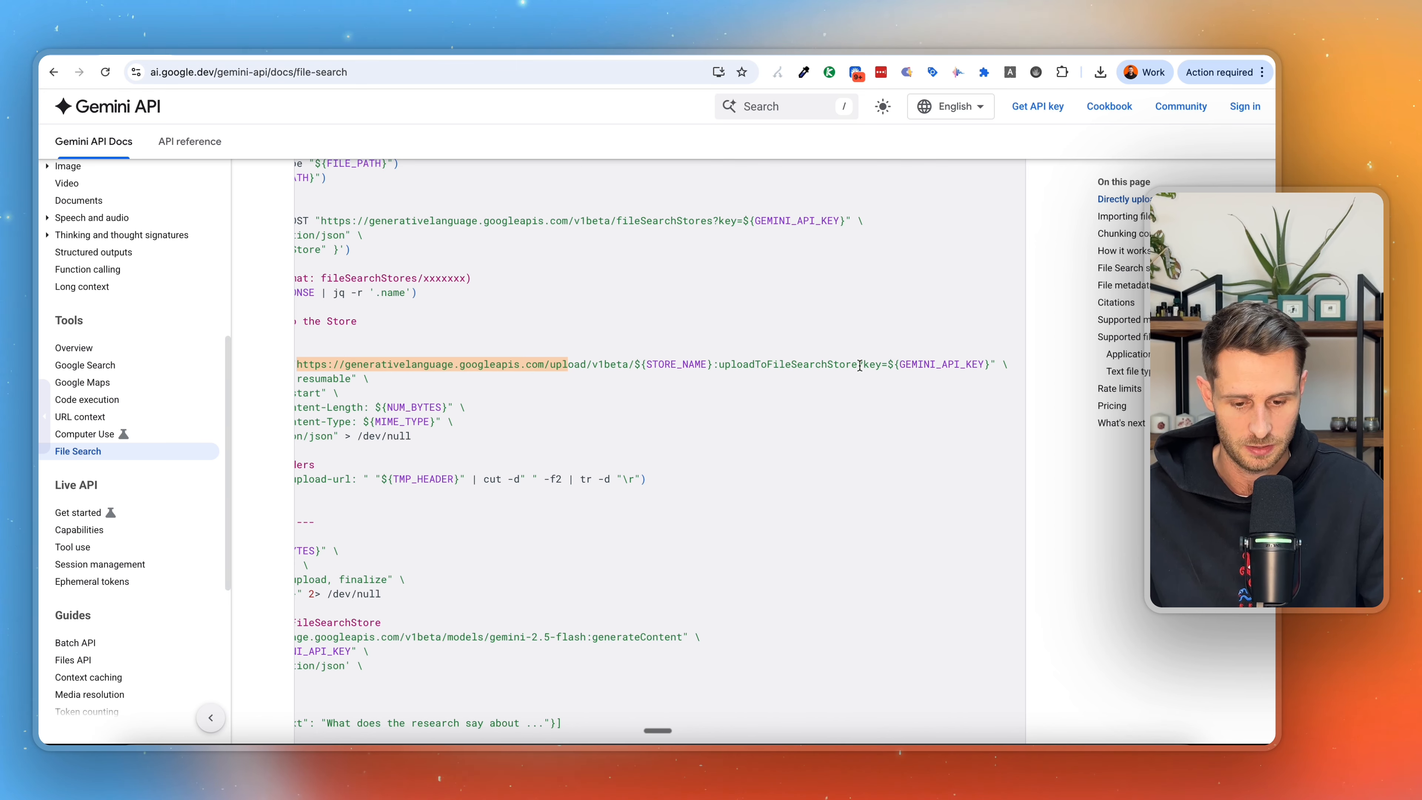
drag(860, 365, 352, 368)
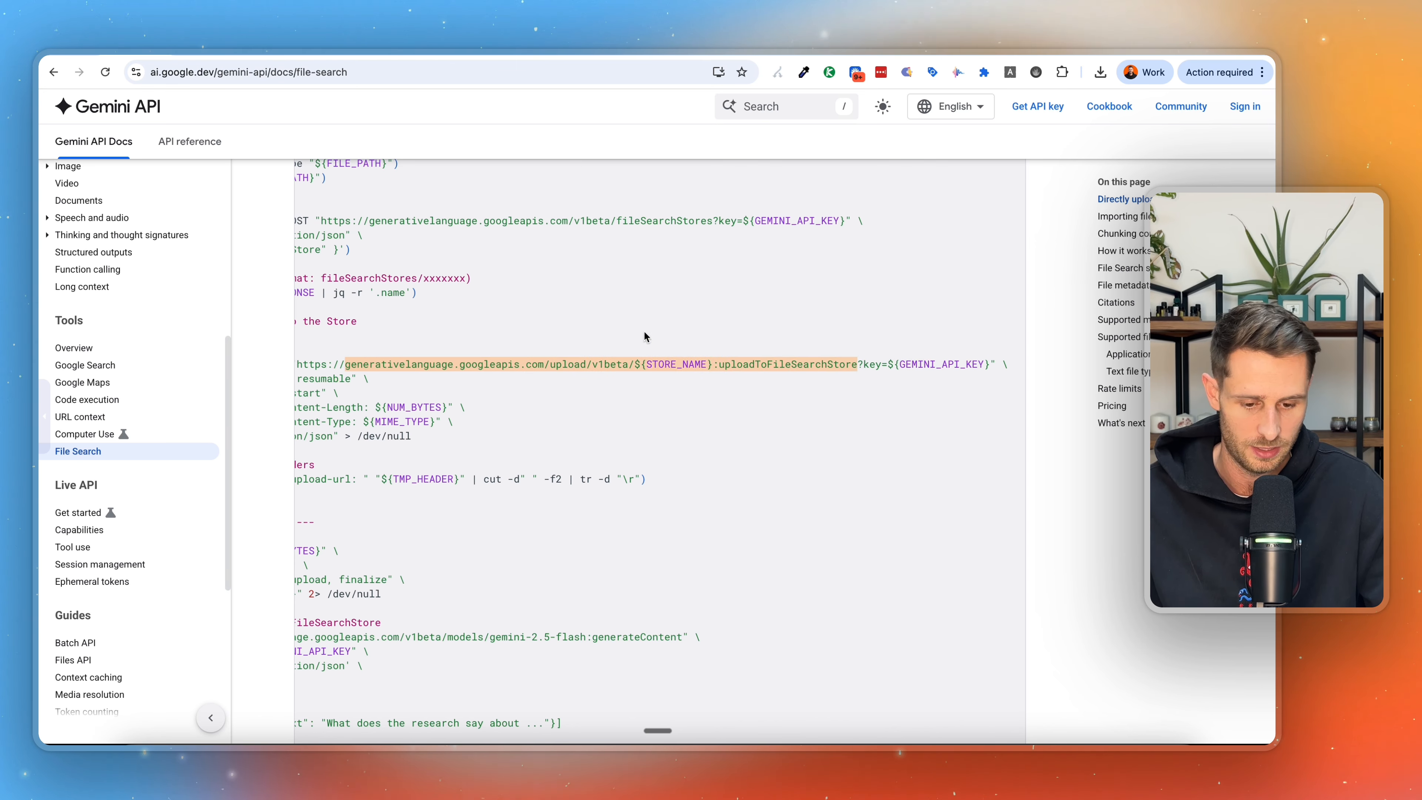
Examine the upload request's API key parameter and the importFile URL in the Importing files REST example.
drag(889, 364, 991, 365)
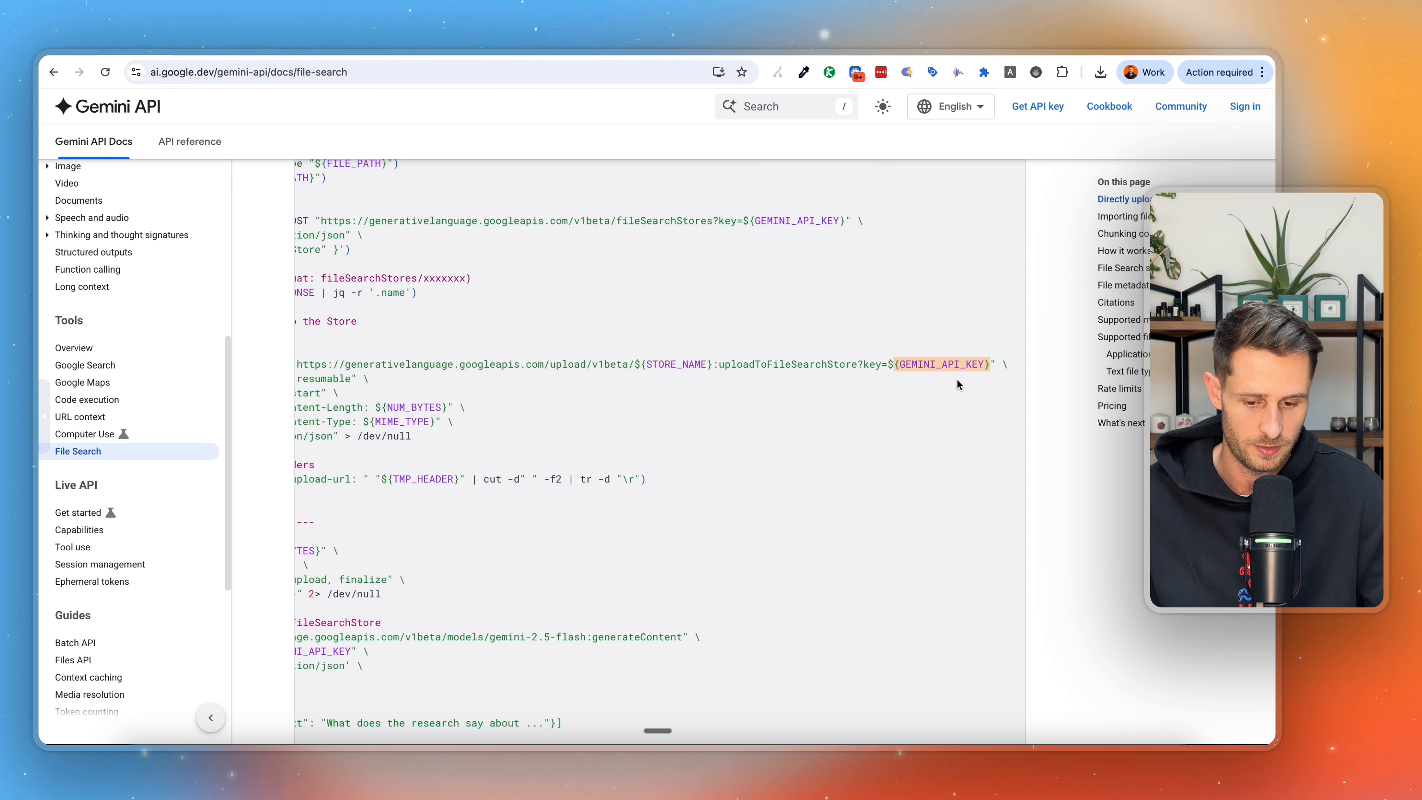
scroll(616, 392, left, 4)
scroll(525, 349, down, 10)
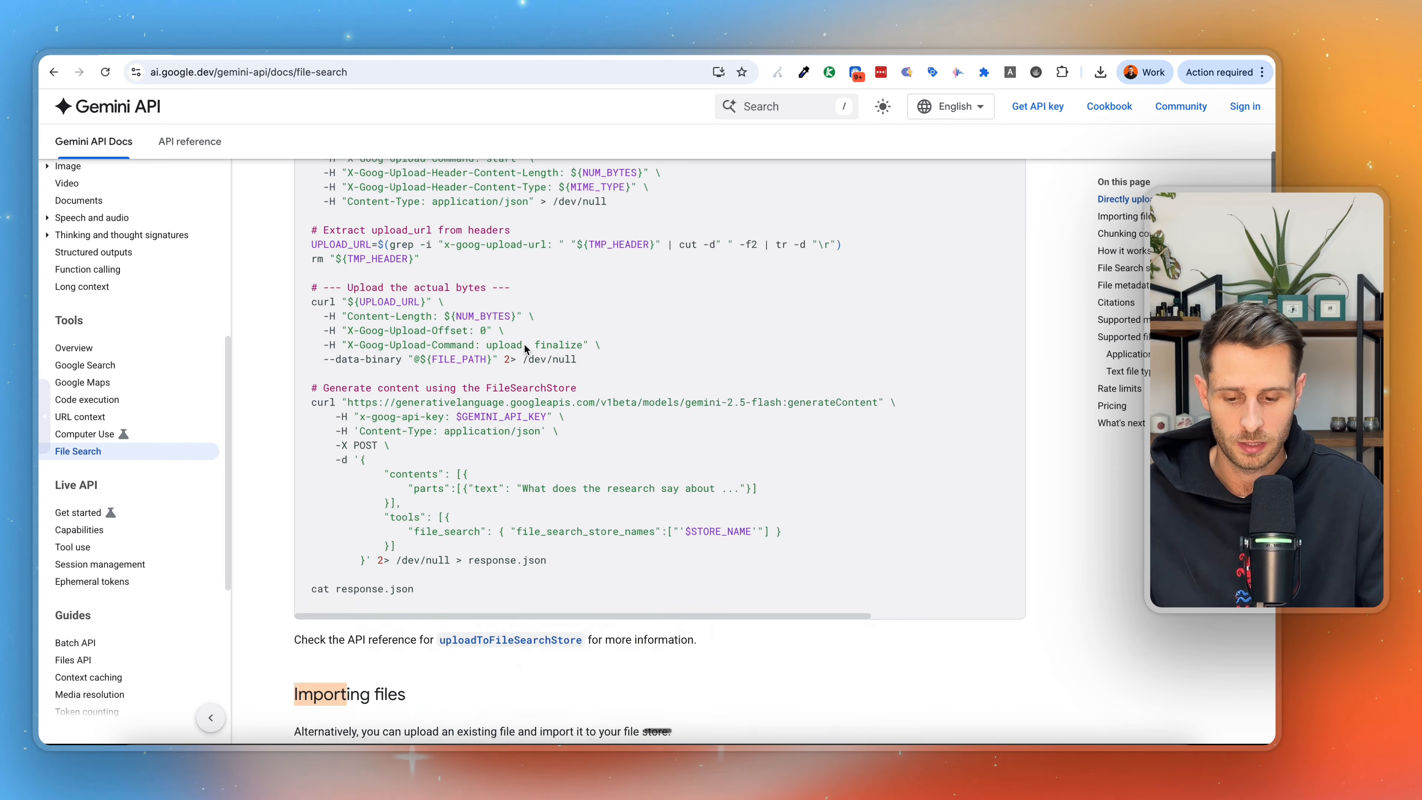
scroll(455, 399, down, 5)
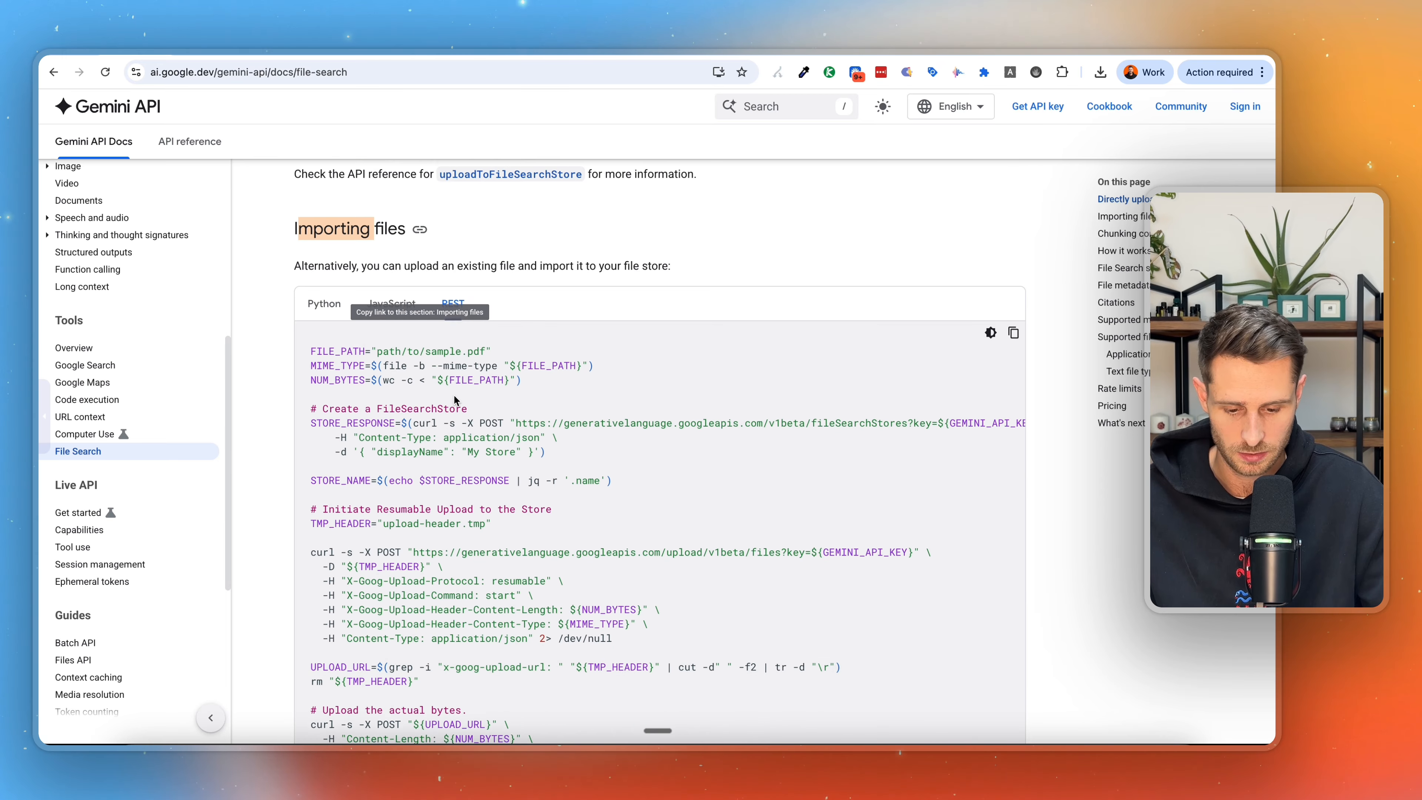
scroll(456, 399, down, 4)
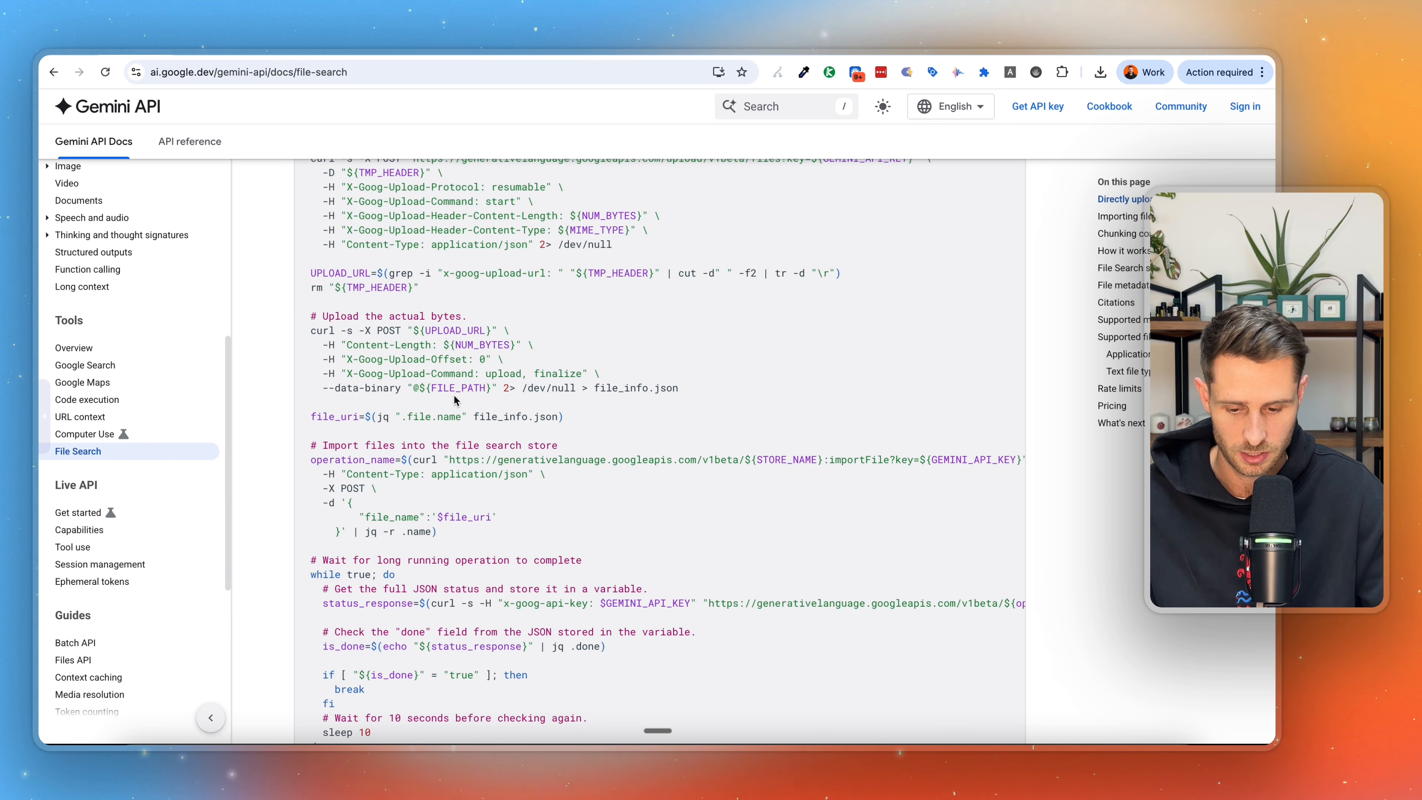
drag(449, 459, 867, 460)
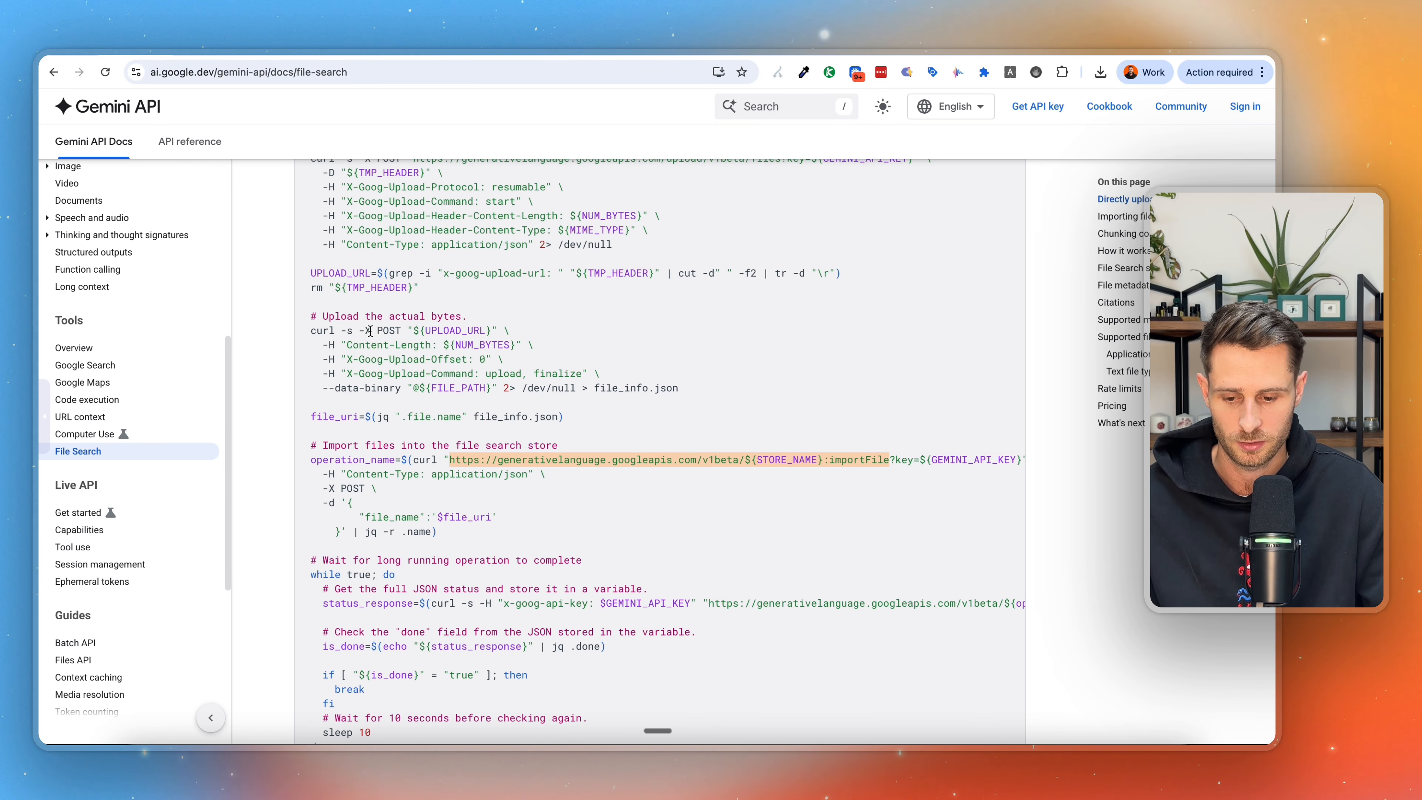
Look through the docs' How it works section and on to the Supported models list.
scroll(273, 411, down, 8)
scroll(273, 411, down, 15)
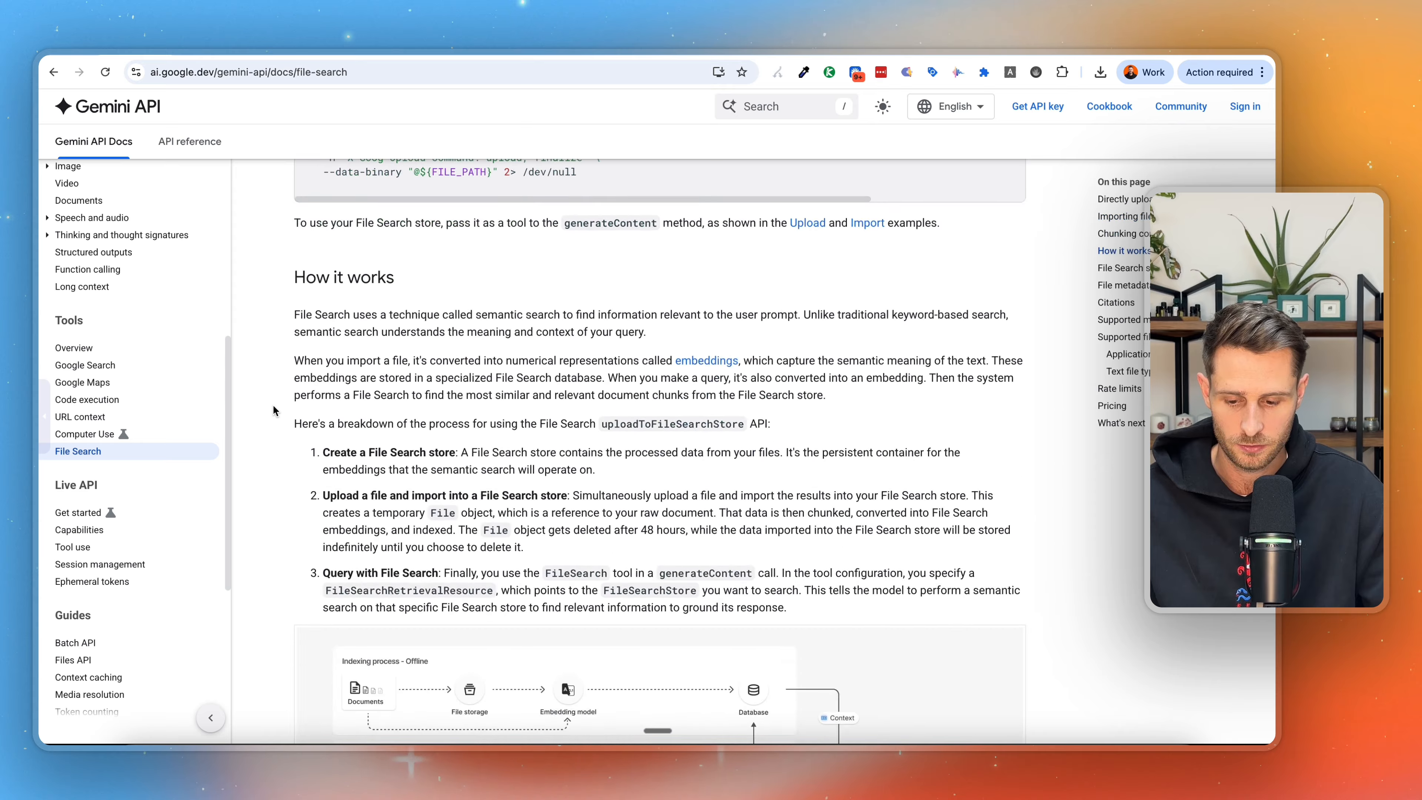
scroll(273, 411, down, 20)
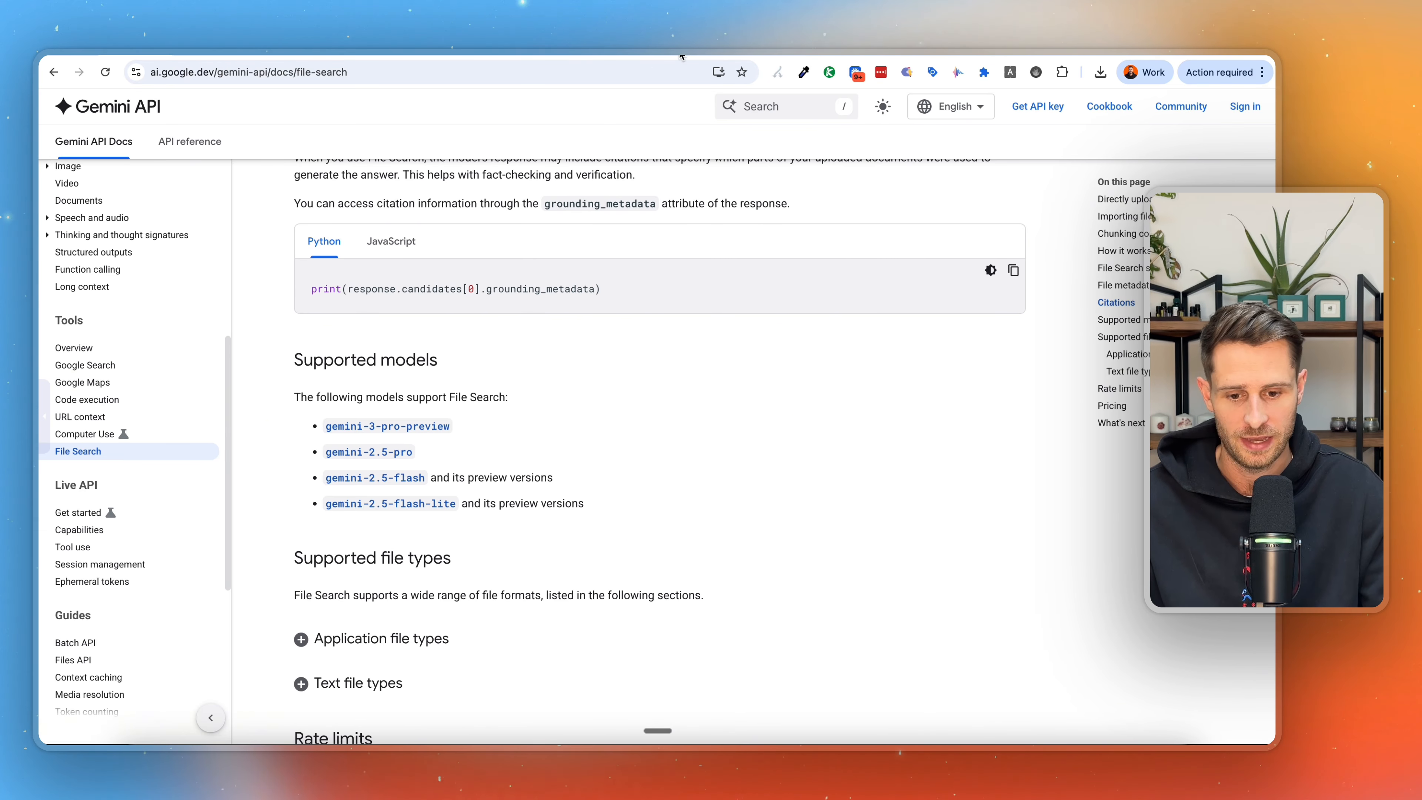
Switch to the n8n workflow "Step 3: Connect this node to workflow" and look over the filesearchStore Retrieval node's parameters.
click(691, 49)
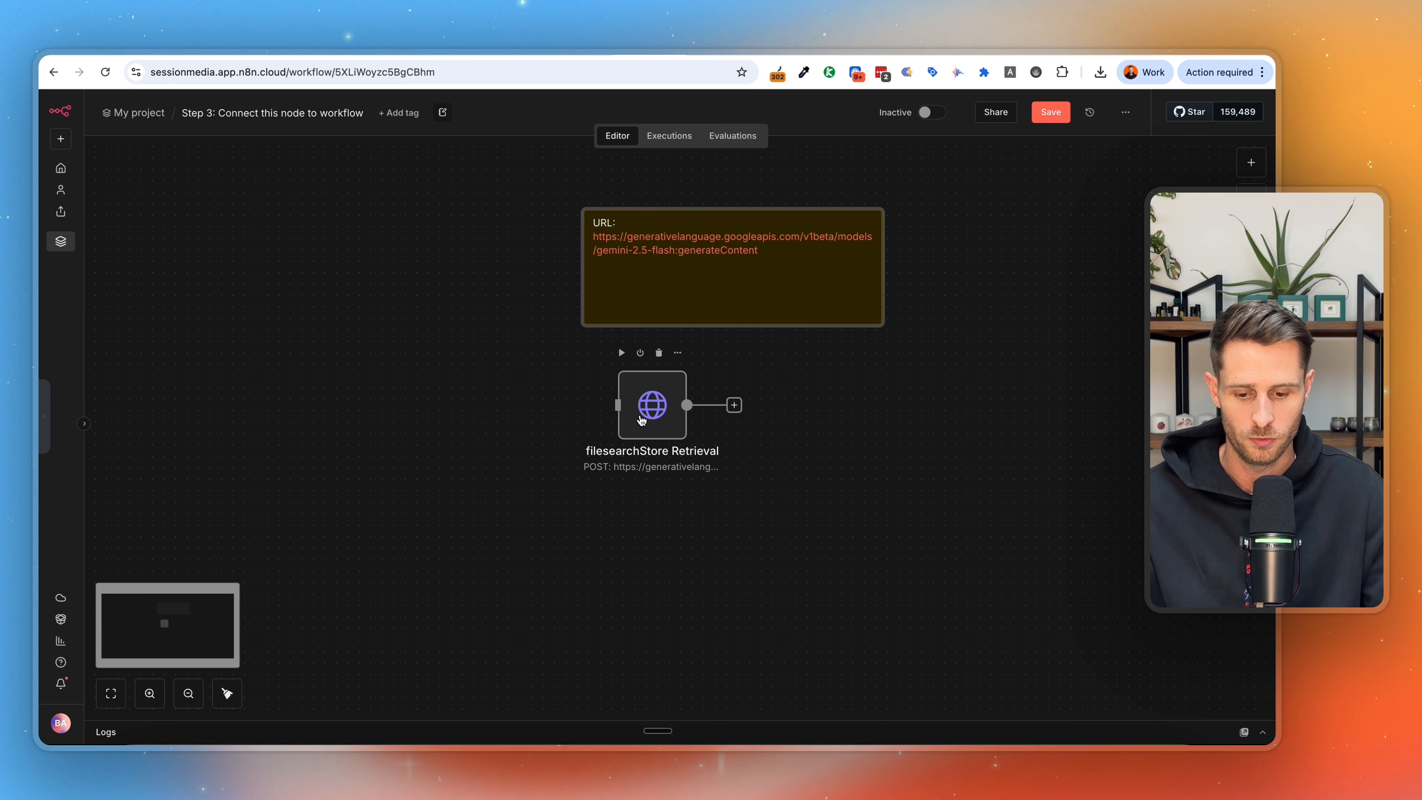
double_click(643, 418)
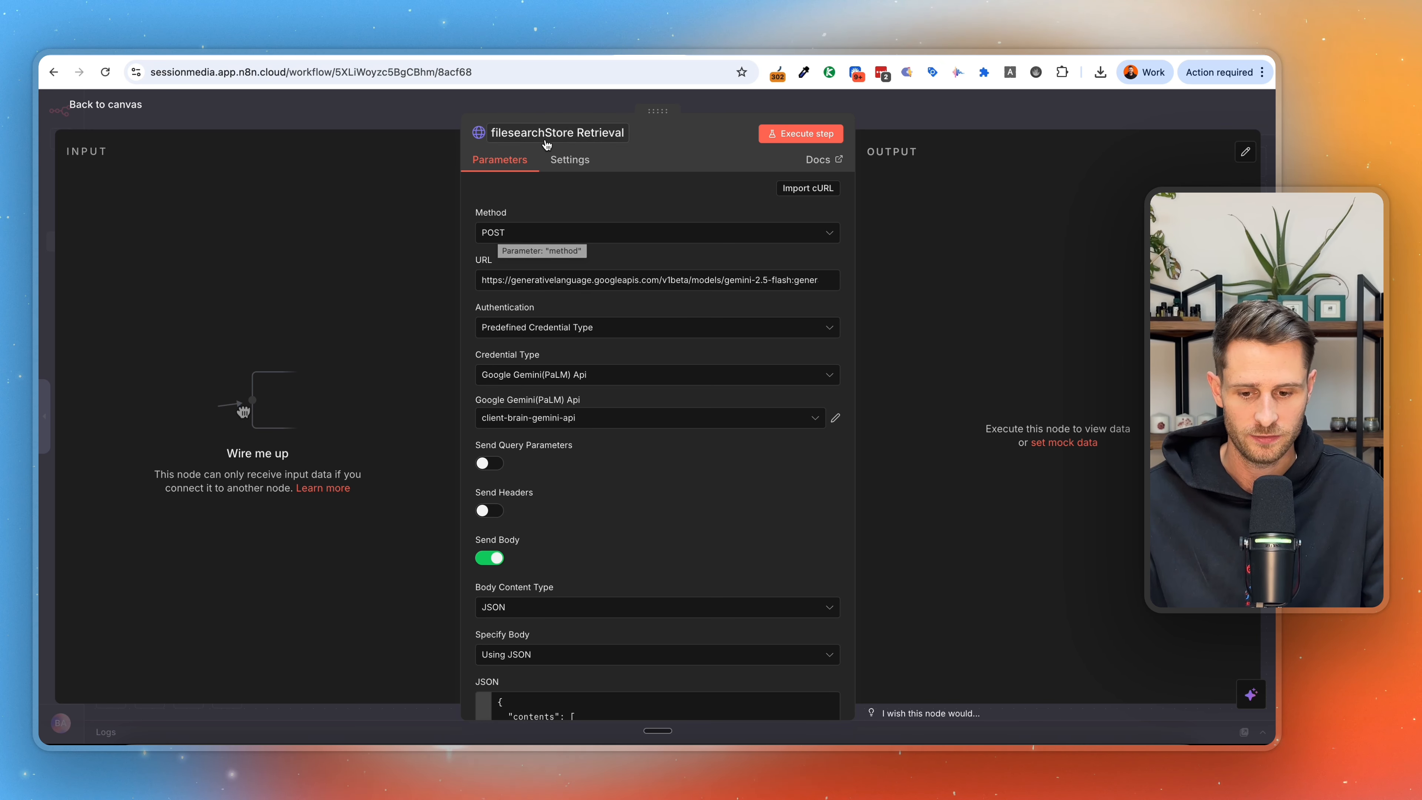
click(946, 116)
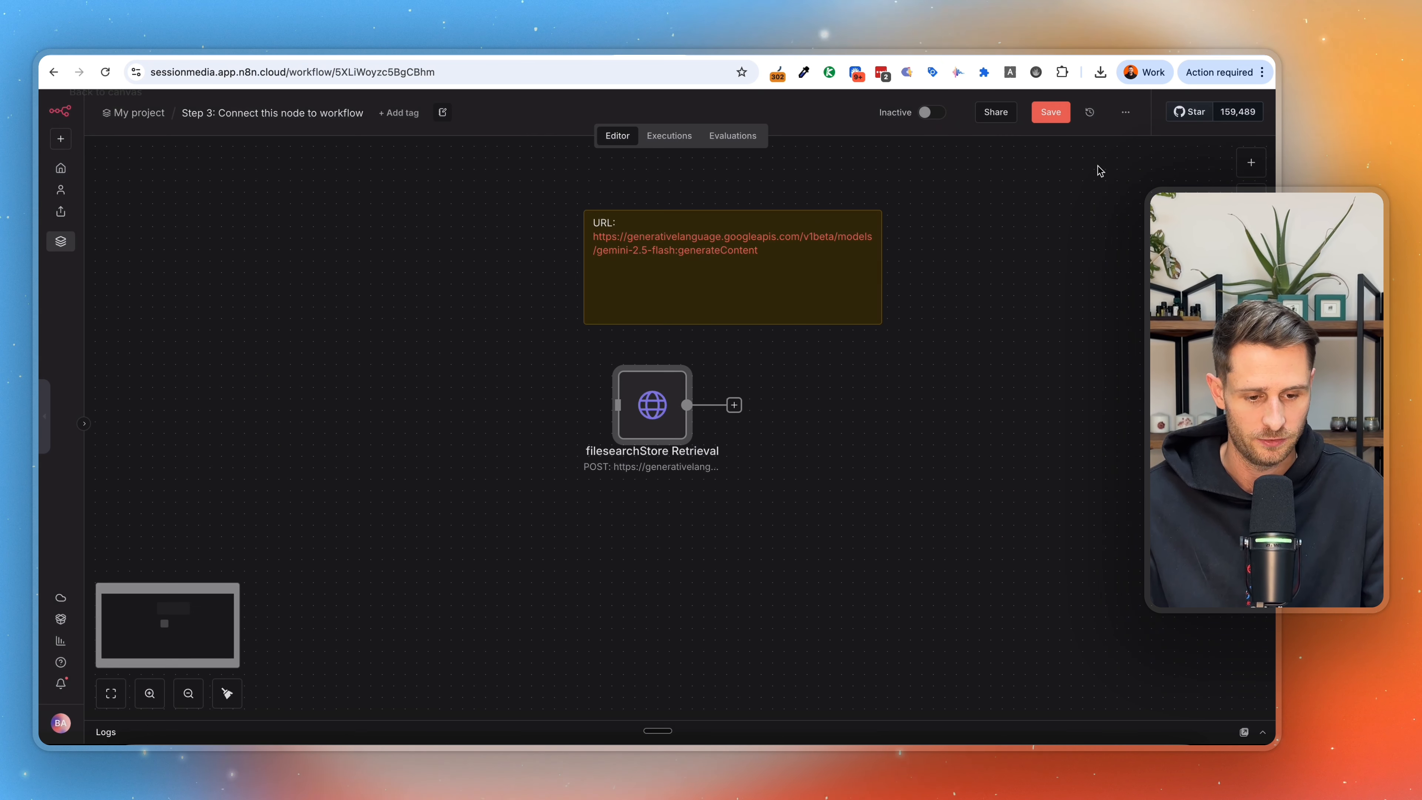
Add an HTTP Request node to the workflow and set its method to POST.
click(1253, 163)
text(http)
key(Return)
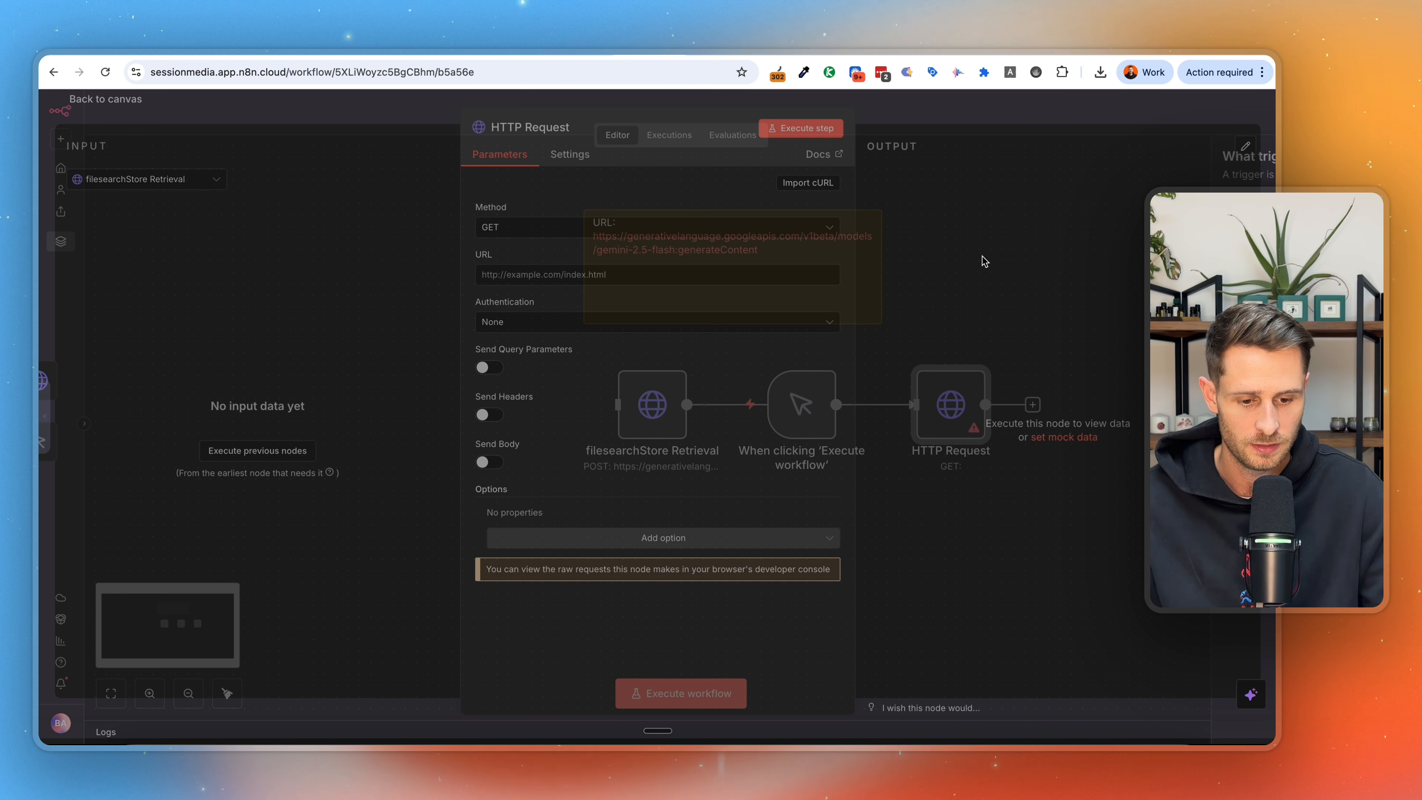
click(511, 230)
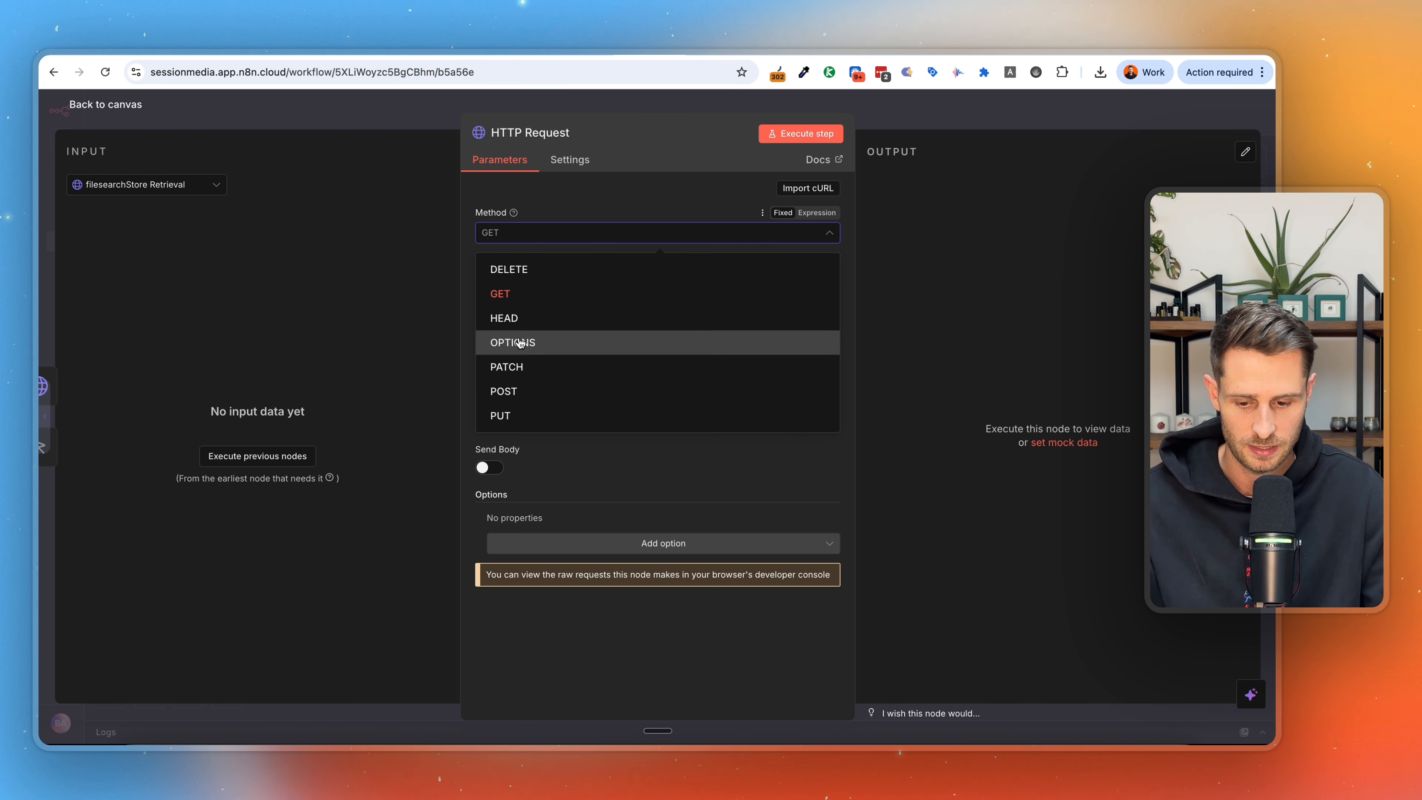
click(518, 392)
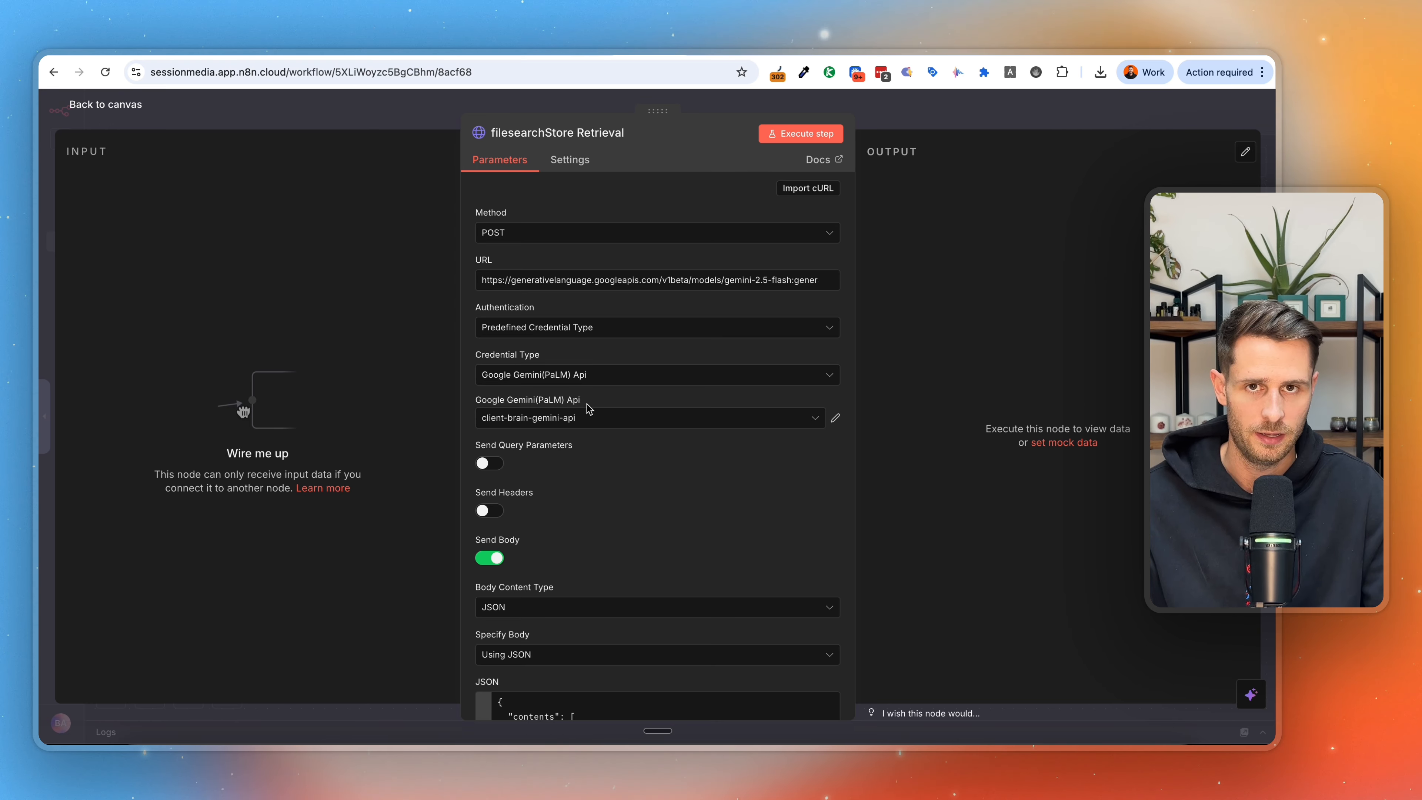
Examine the filesearchStore Retrieval node's full JSON body, especially its fileSearch tool and the "STORE NAME" placeholder.
scroll(599, 398, down, 4)
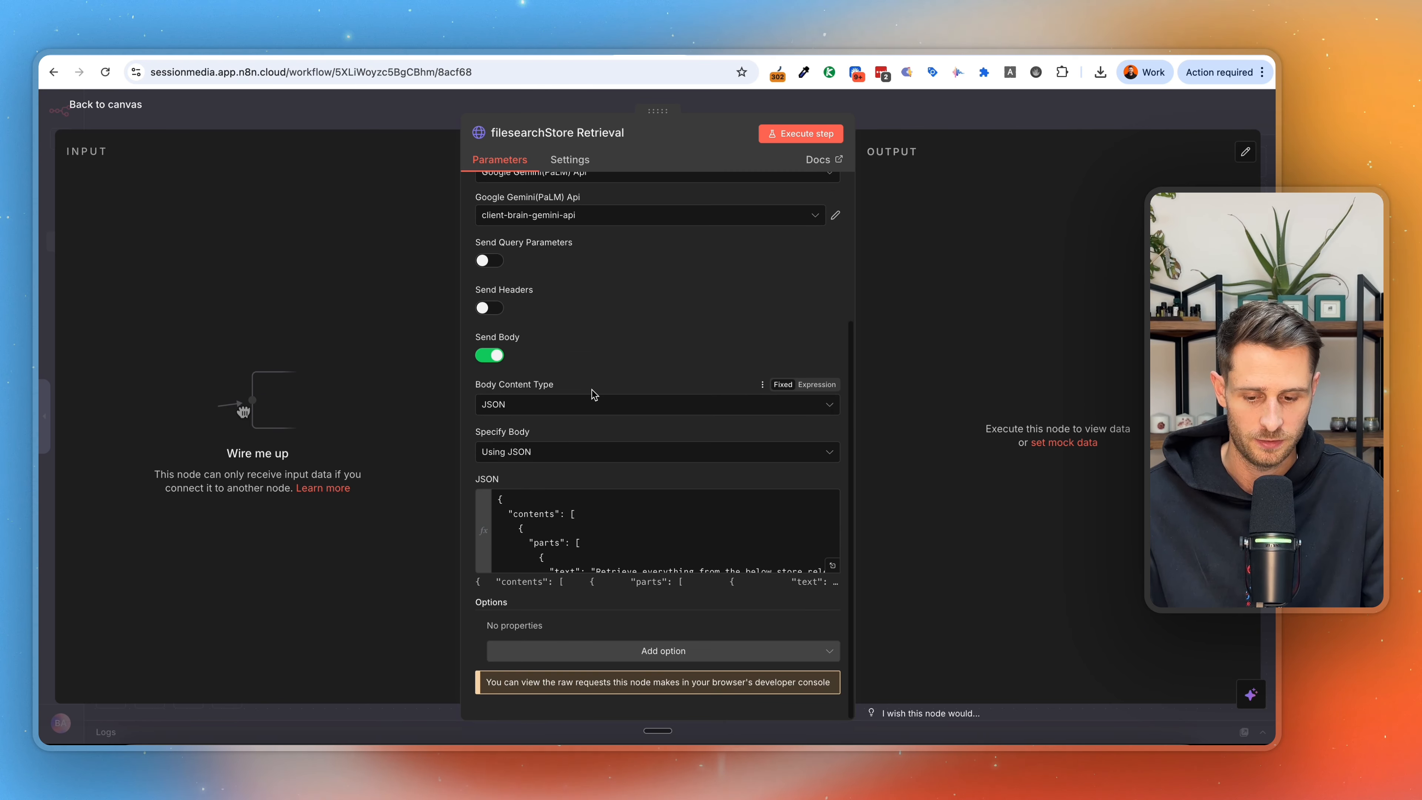
click(833, 566)
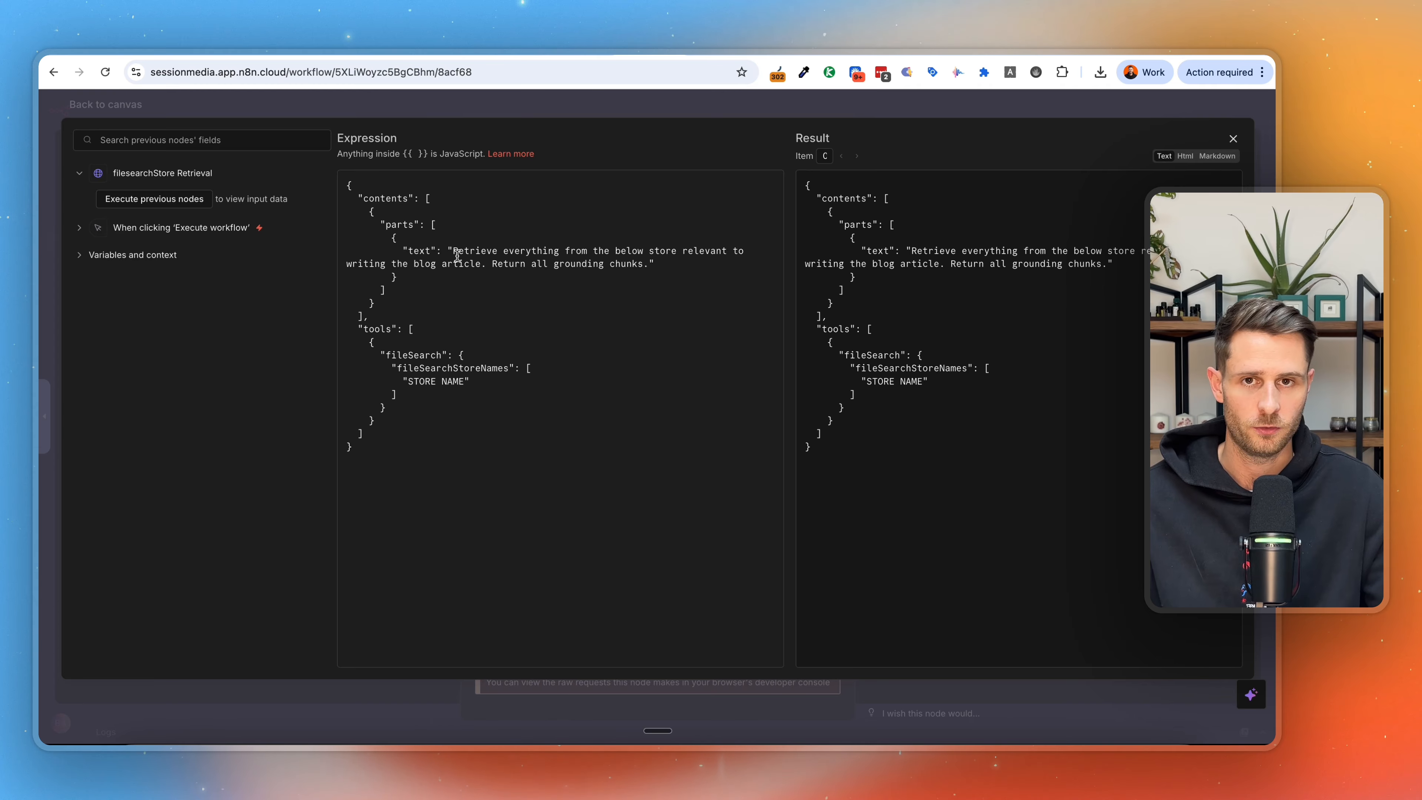
drag(488, 390, 370, 360)
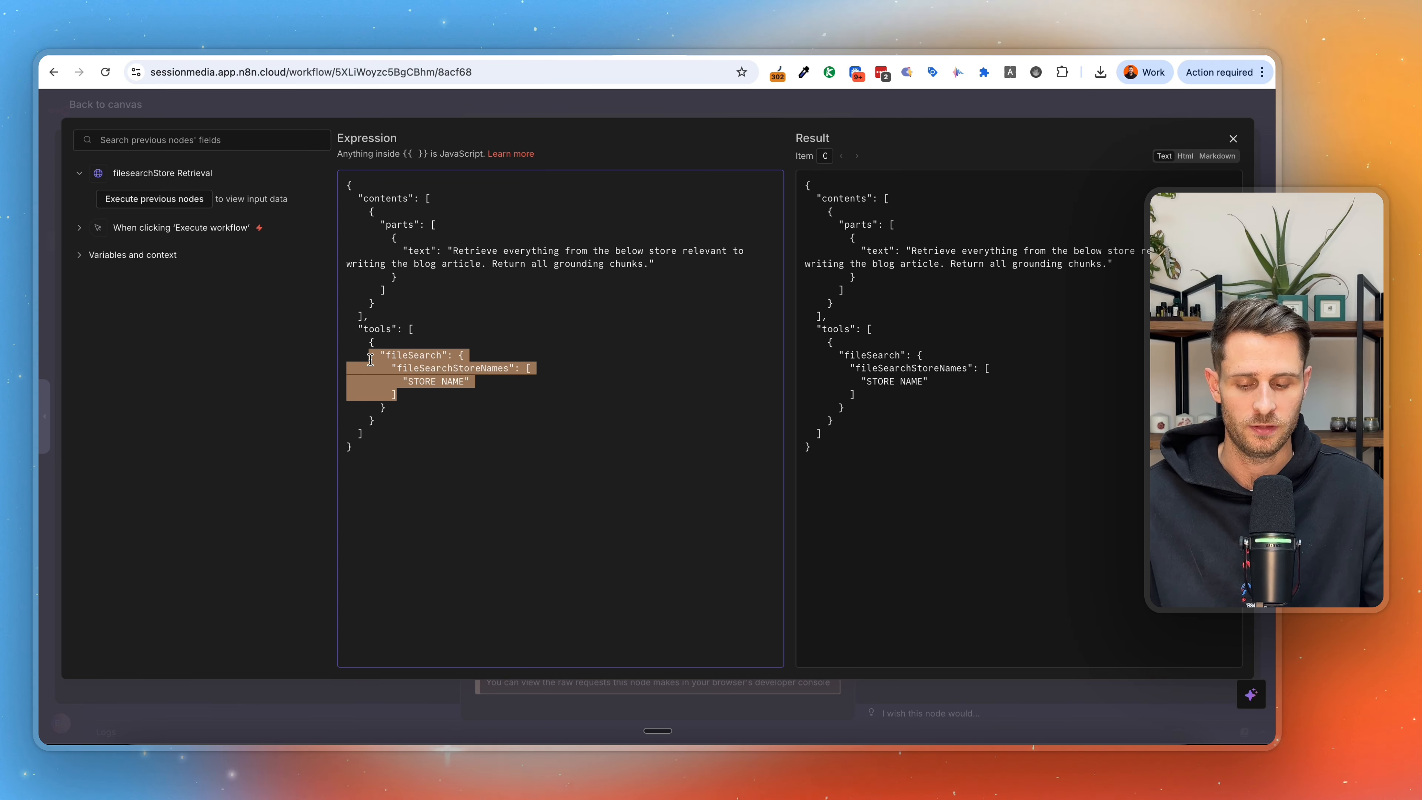
drag(470, 382, 431, 381)
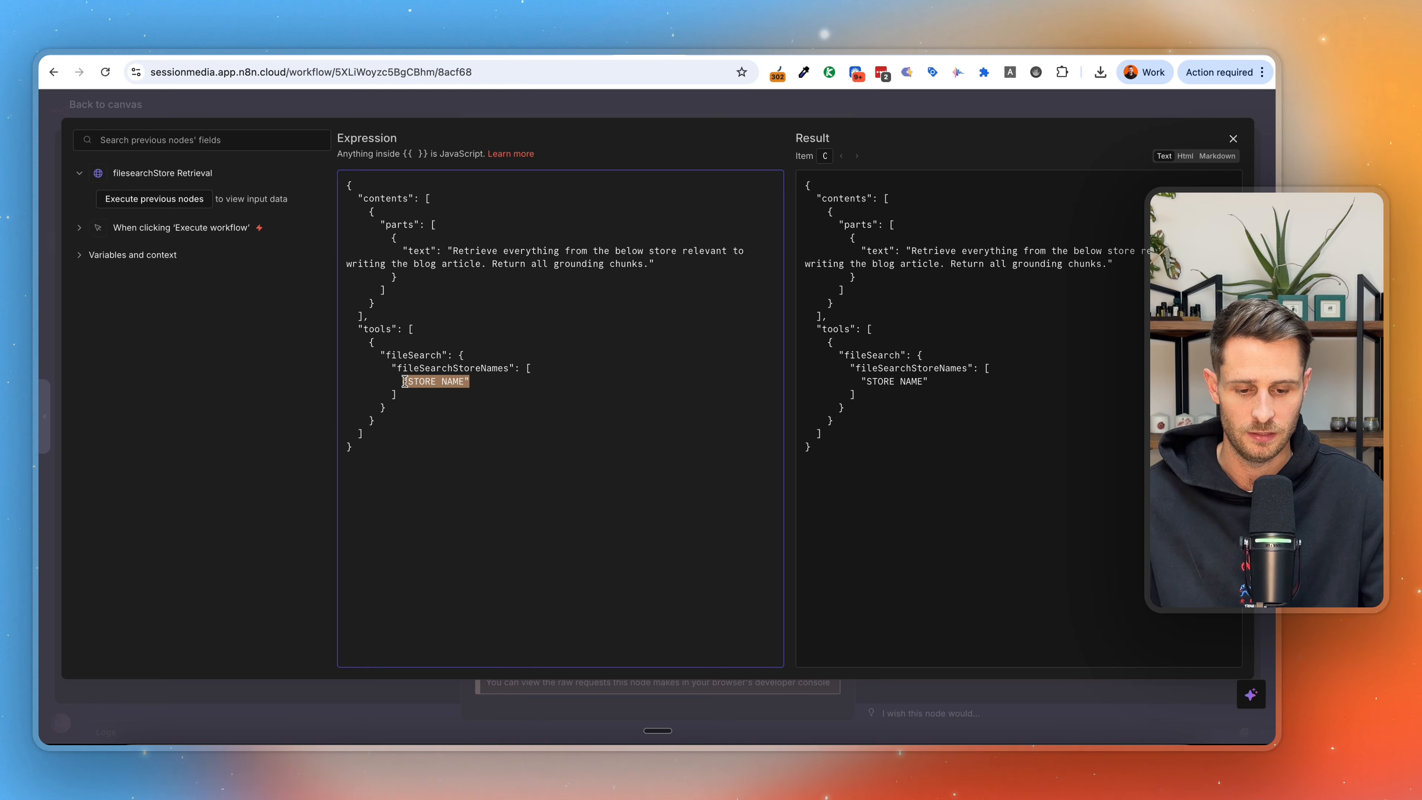
click(596, 93)
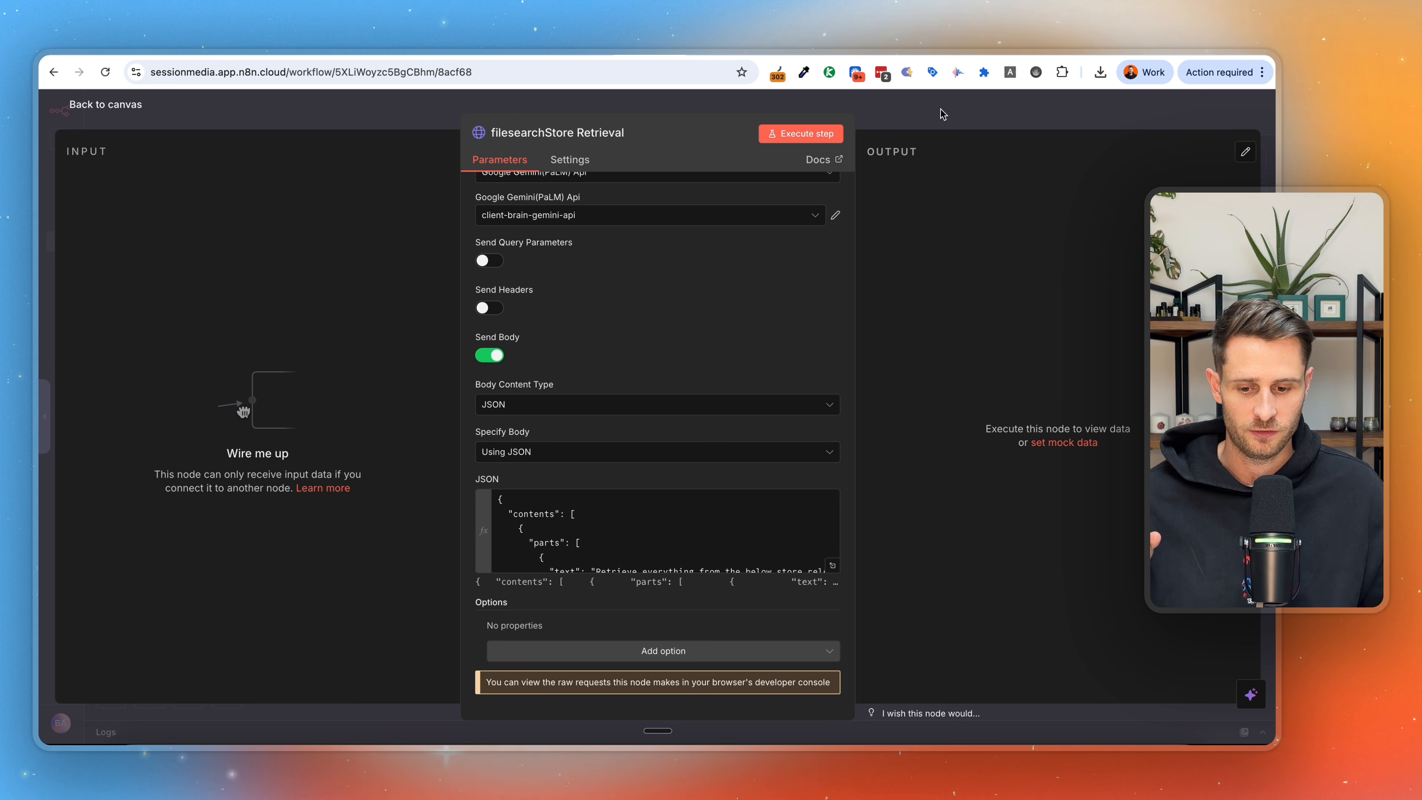
scroll(718, 466, up, 3)
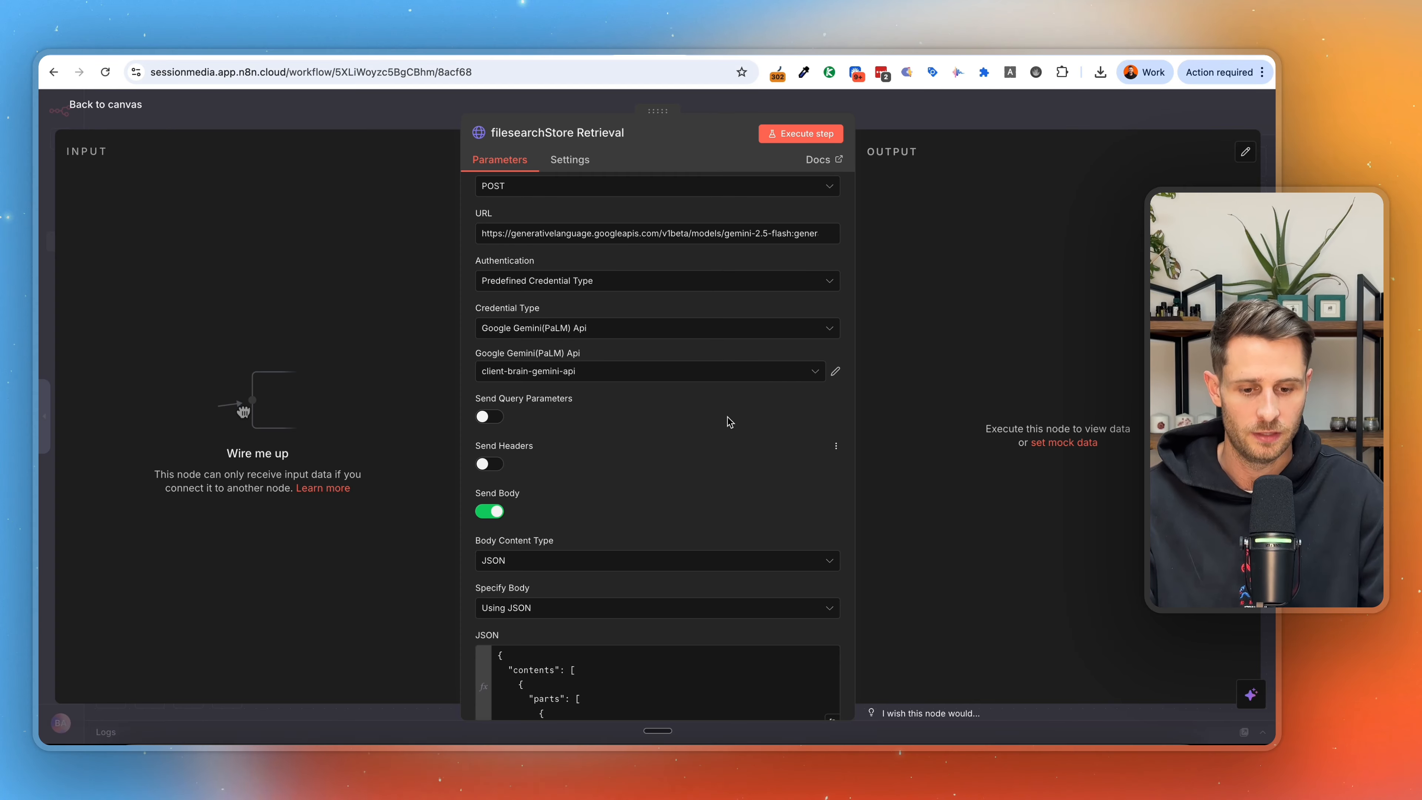
key(Escape)
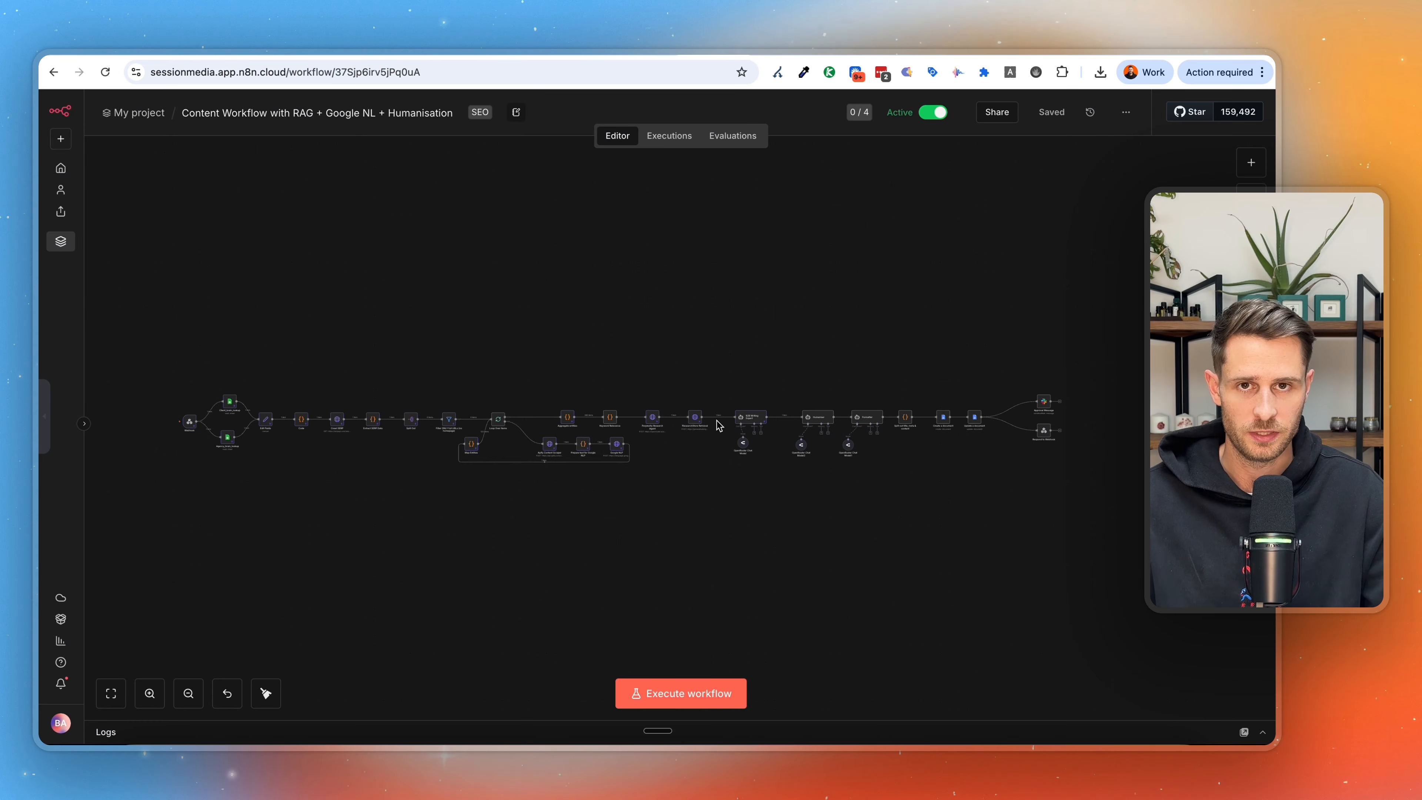
Examine where filesearchStore Retrieval sits between Perplexity Research Agent and B2B Writing Expert in the "Content Workflow with RAG + Google NL + Humanisation" workflow.
scroll(709, 425, up, 5)
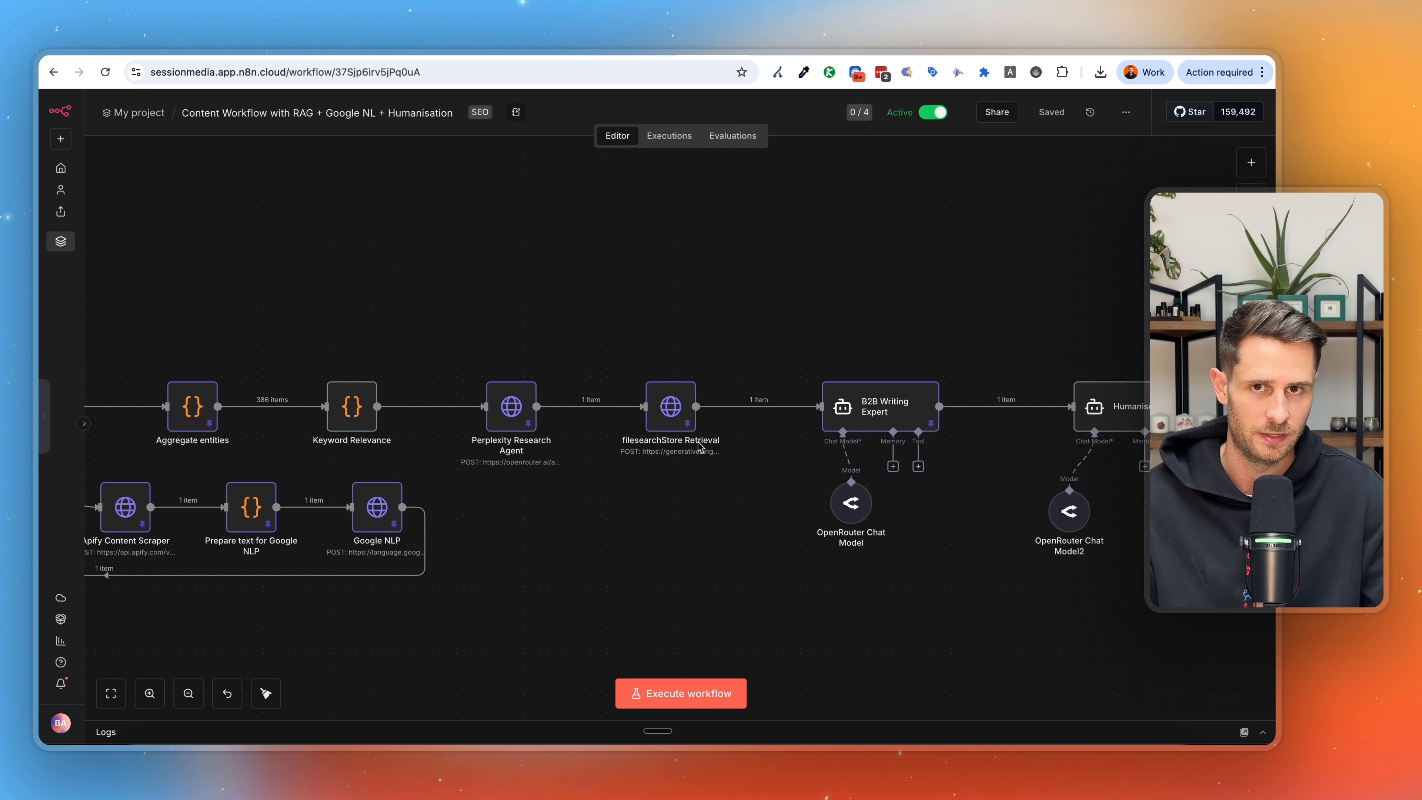
key(1)
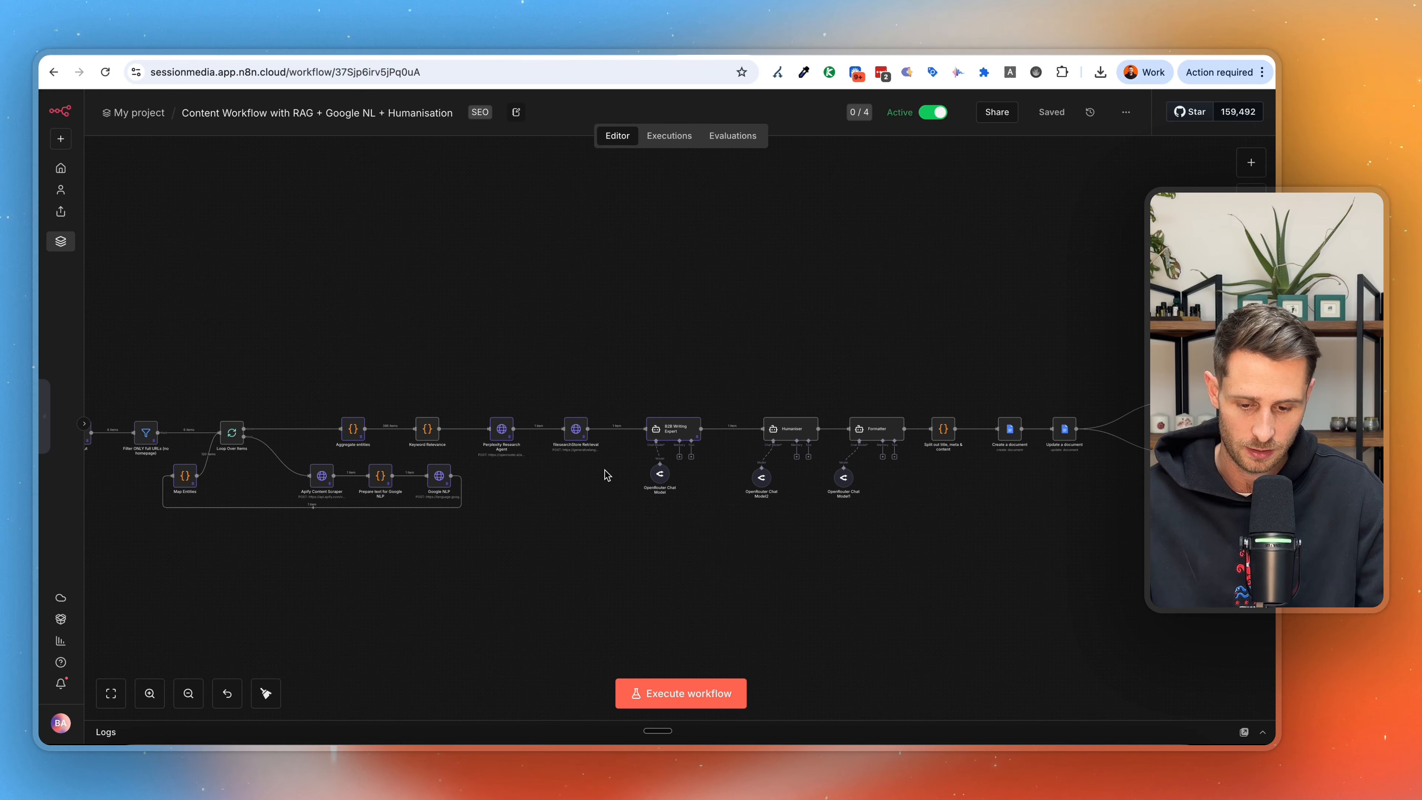
scroll(605, 476, up, 10)
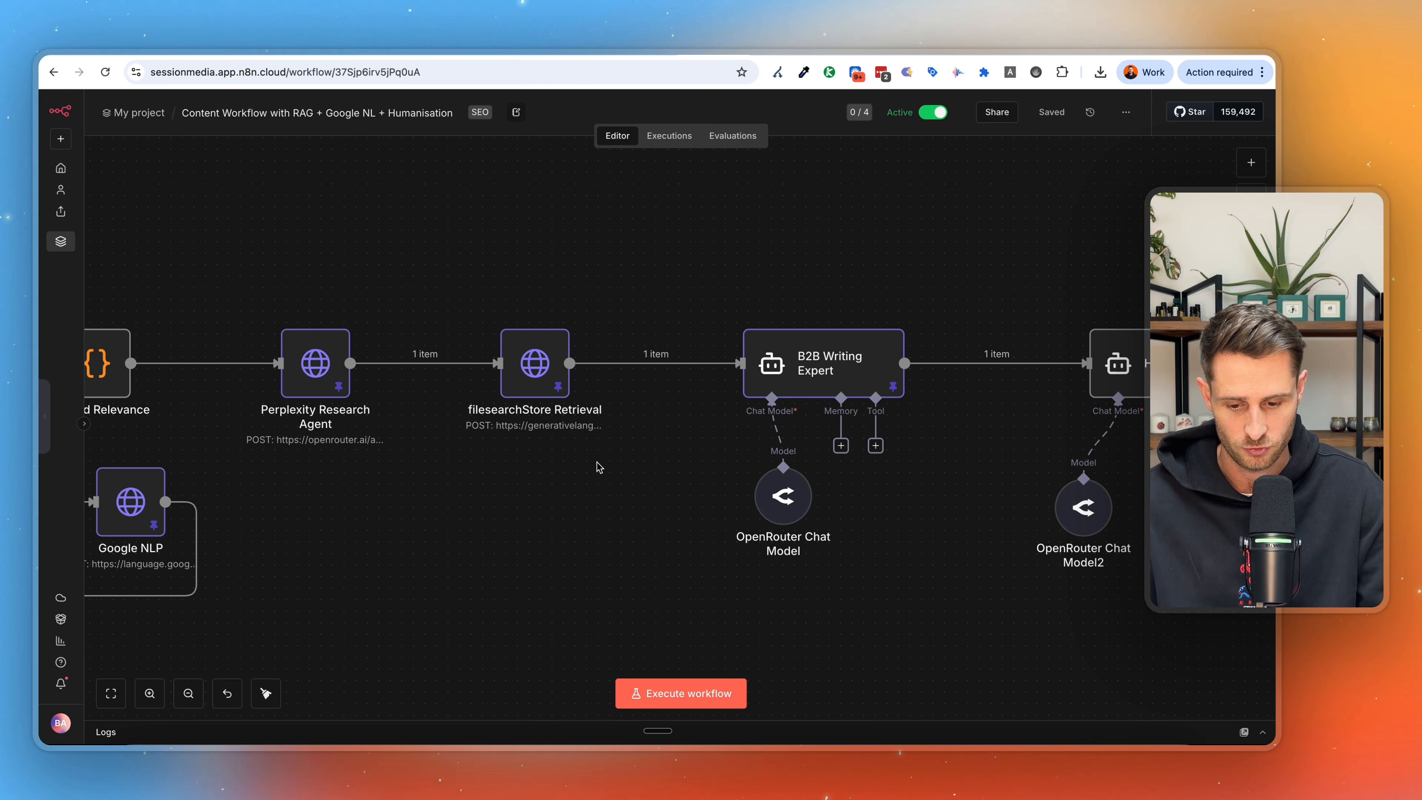
scroll(599, 467, left, 2)
Examine the client_corpus_id and agency_corpus_id expressions under fileSearchStoreNames in the content workflow's filesearchStore Retrieval JSON body.
double_click(578, 384)
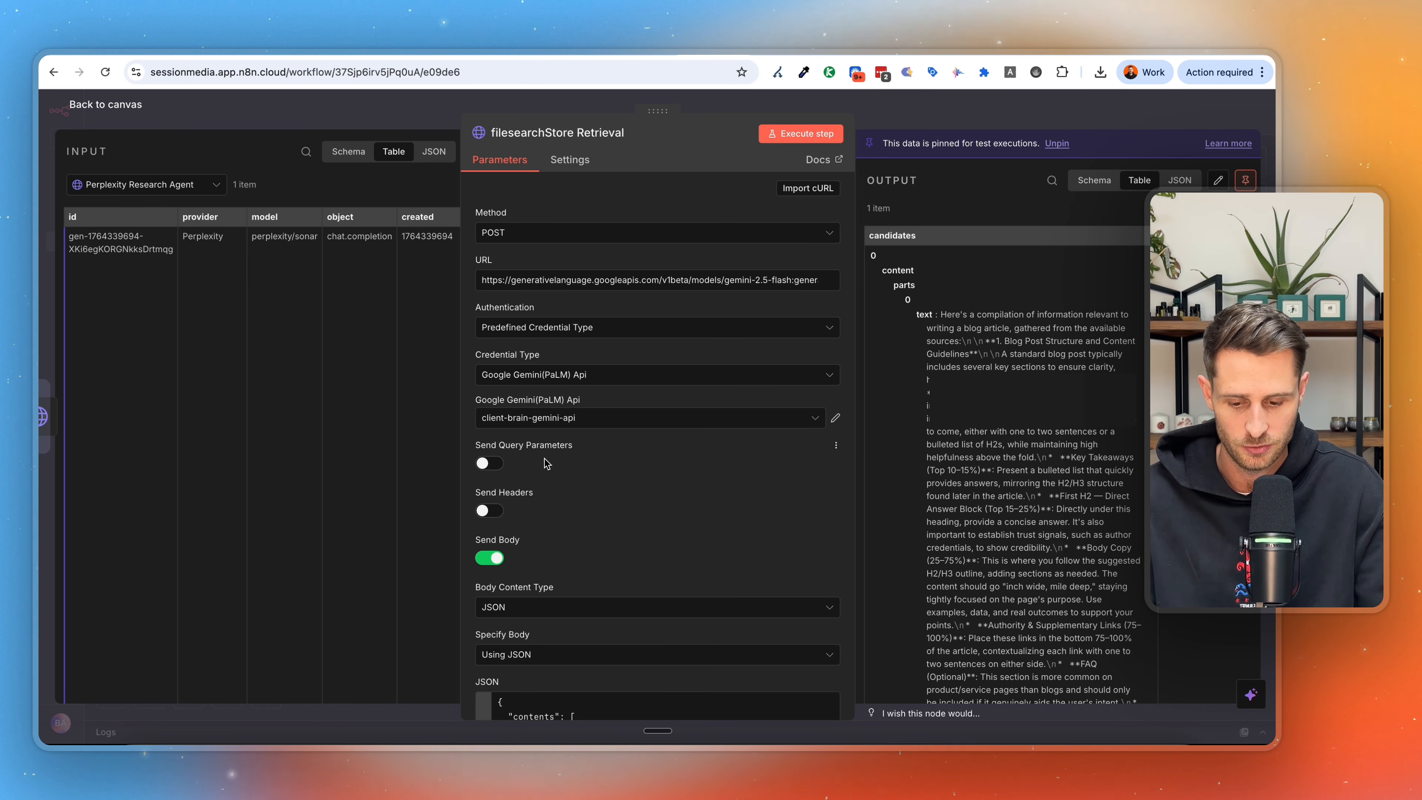
scroll(556, 429, down, 4)
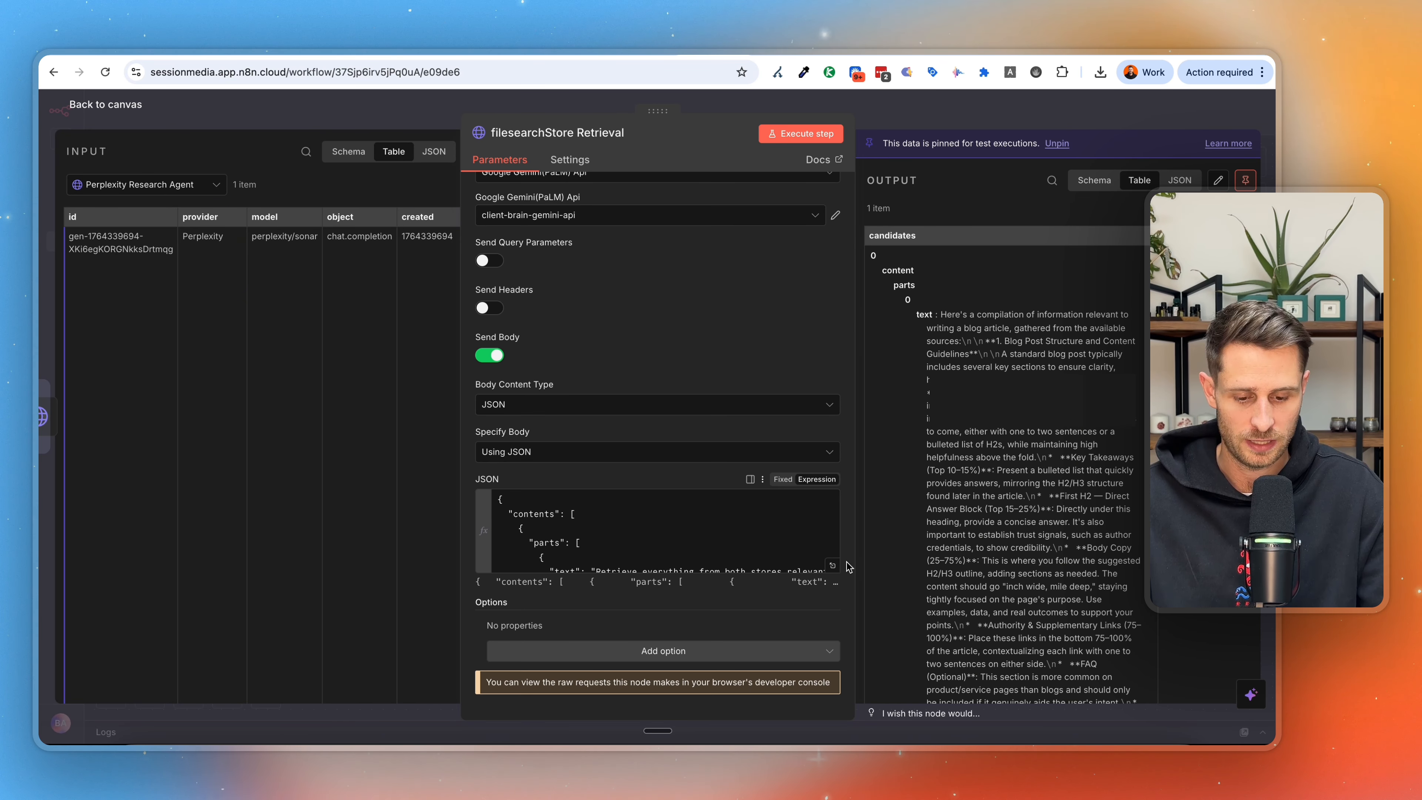
click(833, 565)
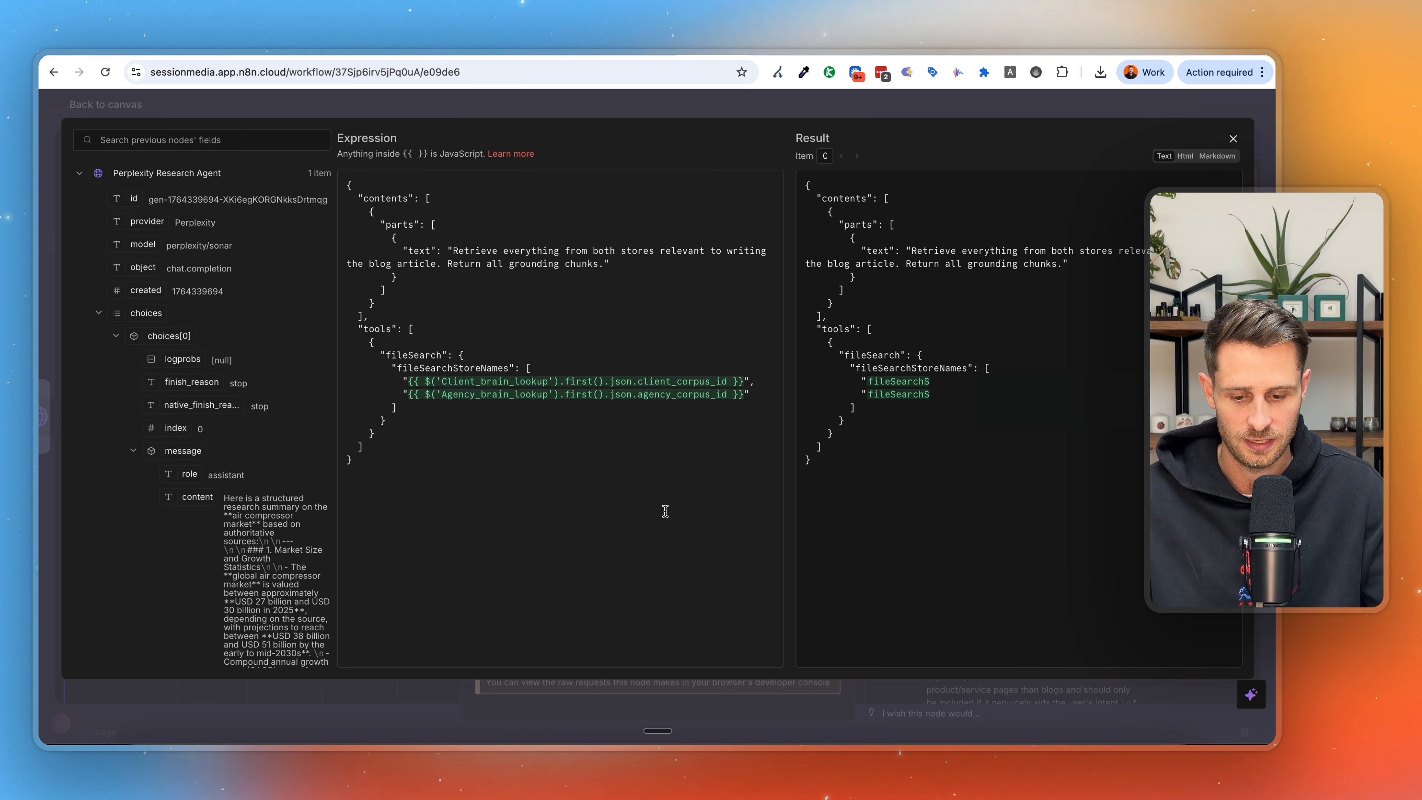
drag(738, 394, 601, 396)
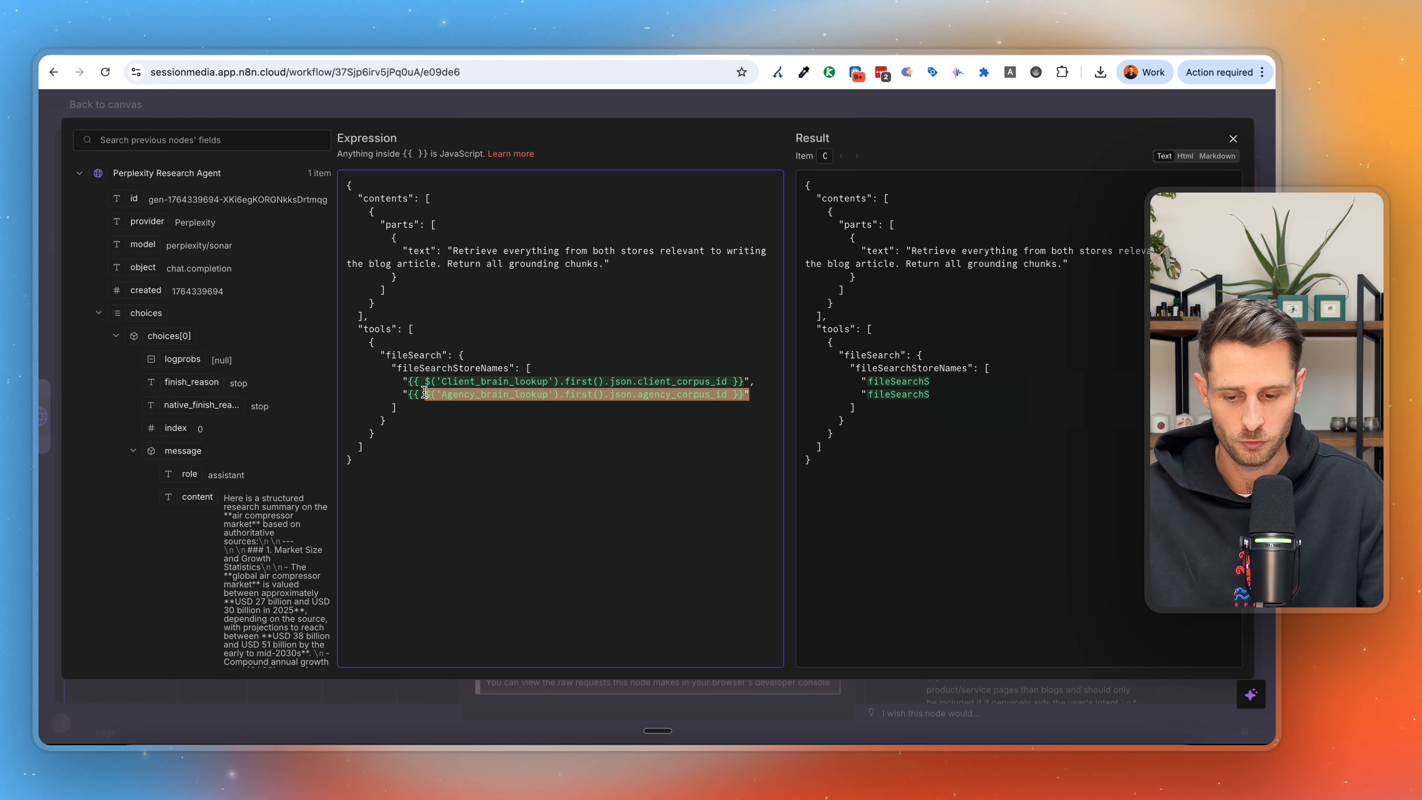
drag(402, 382, 624, 381)
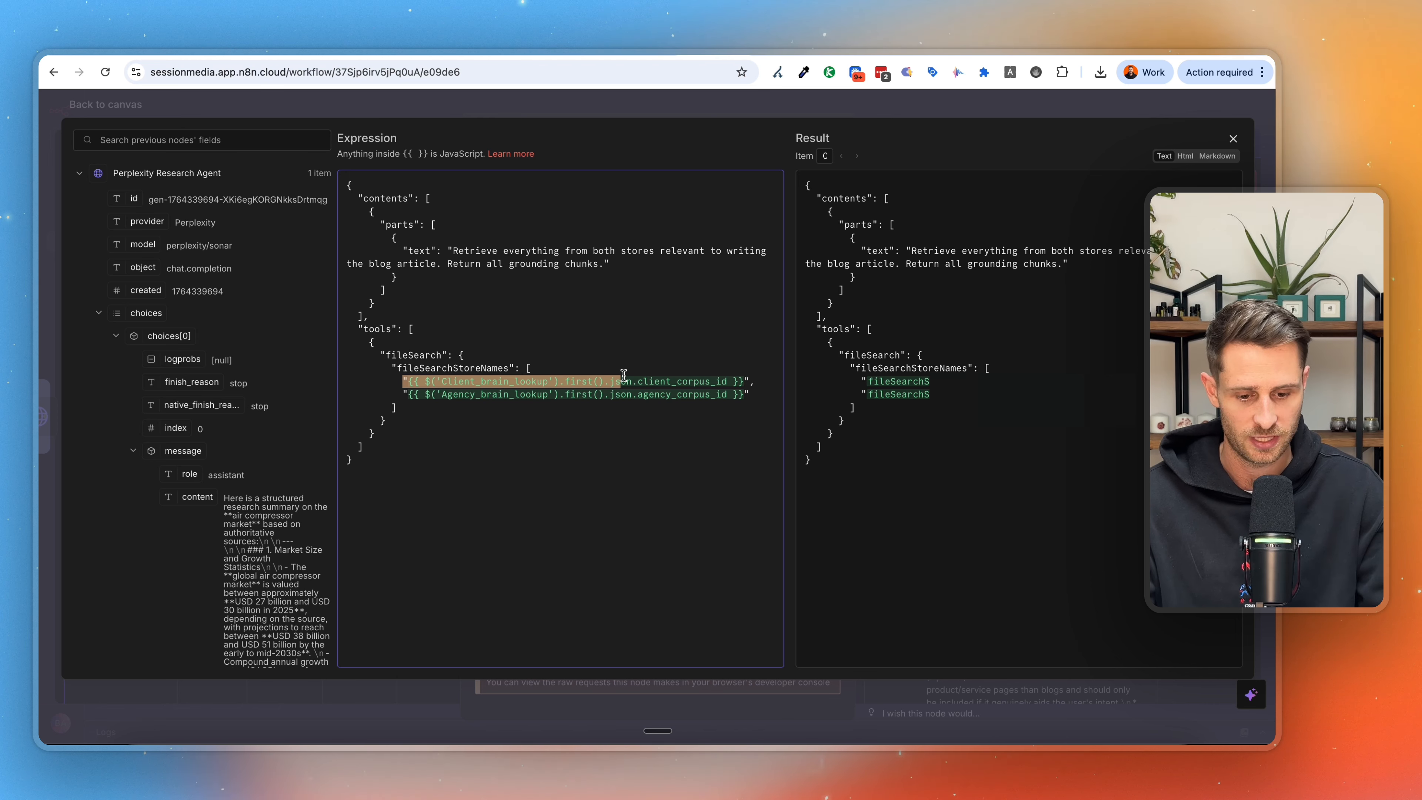
drag(1109, 380, 1097, 381)
click(1103, 381)
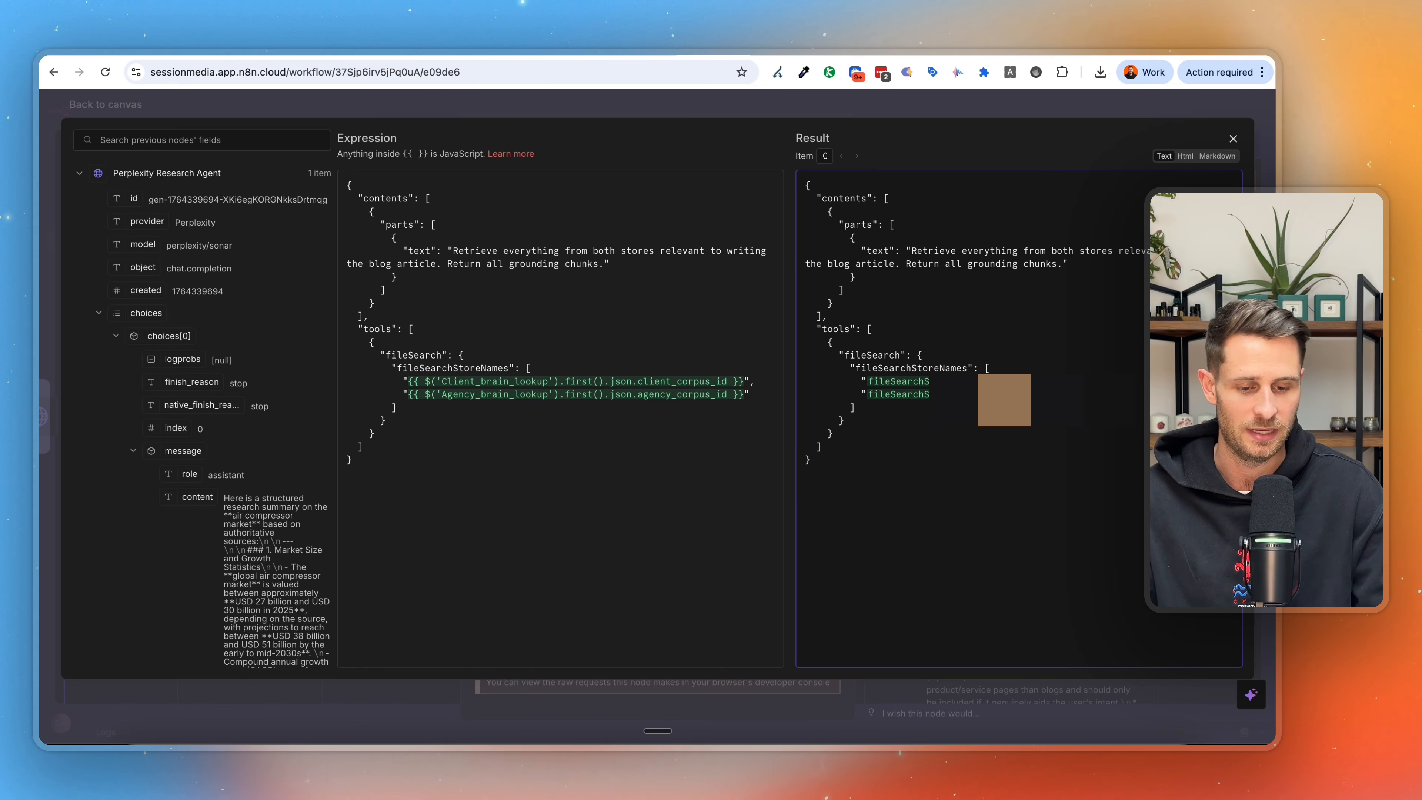
click(1069, 106)
Widen the node's output area and examine the retrieved text and the fileSearchStore source listed in the retrieved contexts.
drag(658, 114, 443, 114)
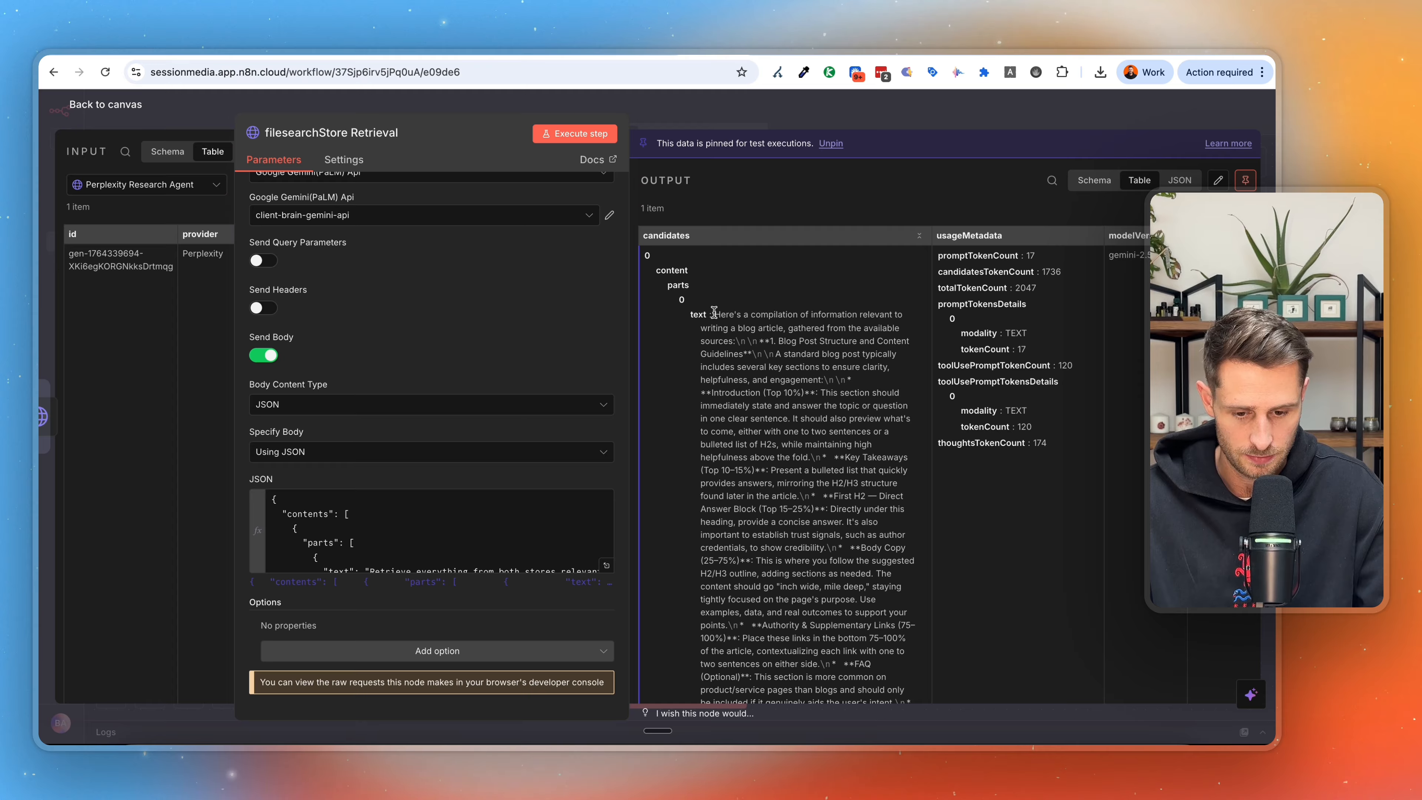
drag(713, 315, 828, 445)
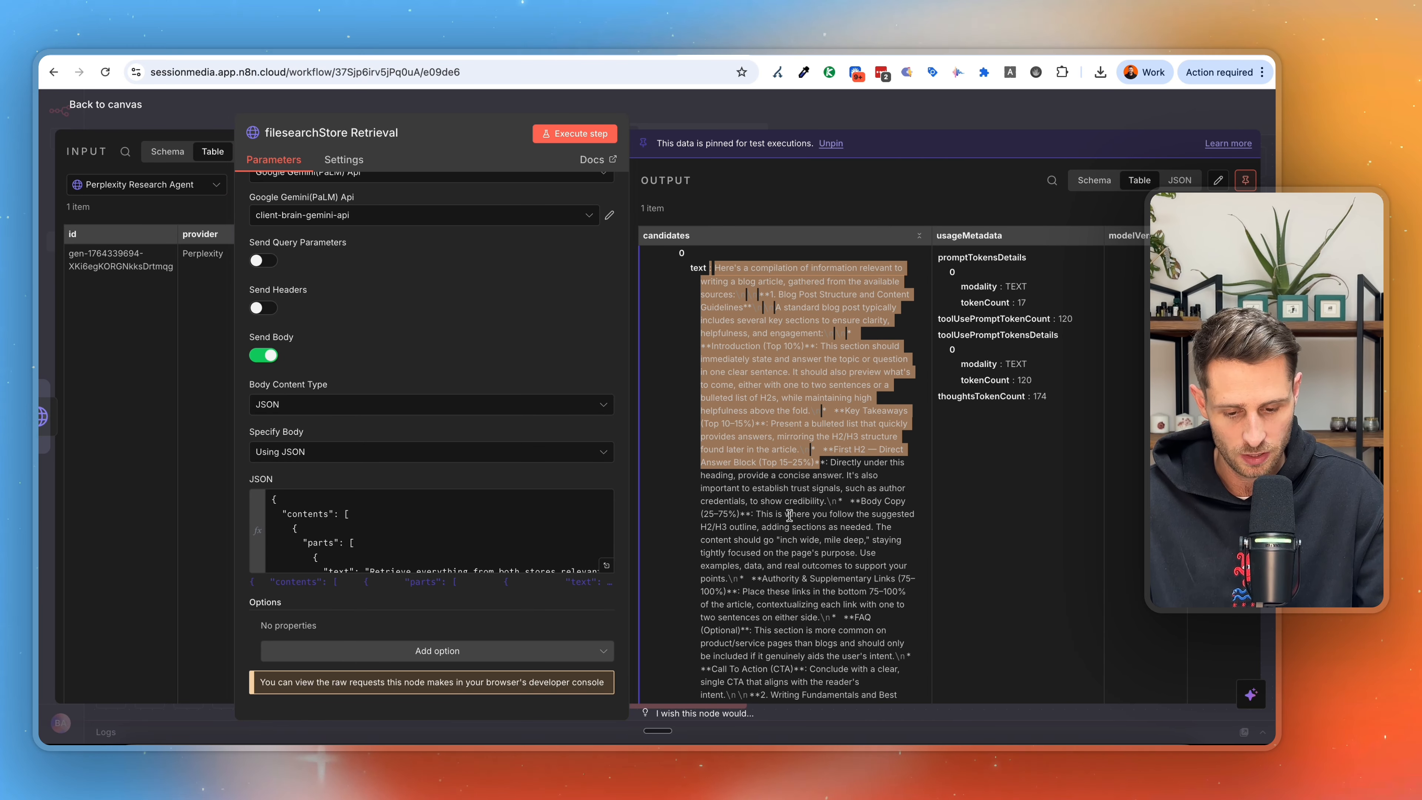
scroll(789, 516, down, 5)
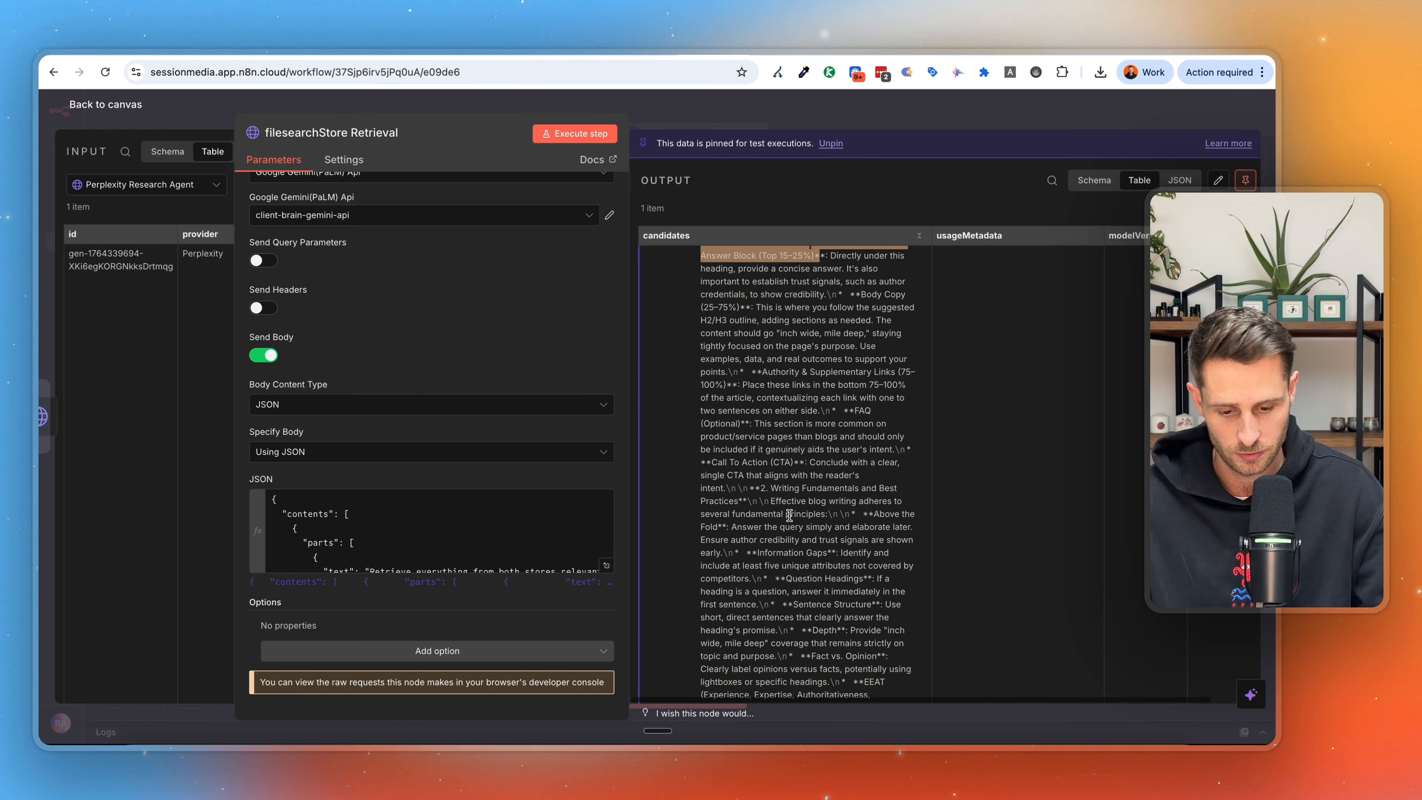
scroll(789, 515, down, 15)
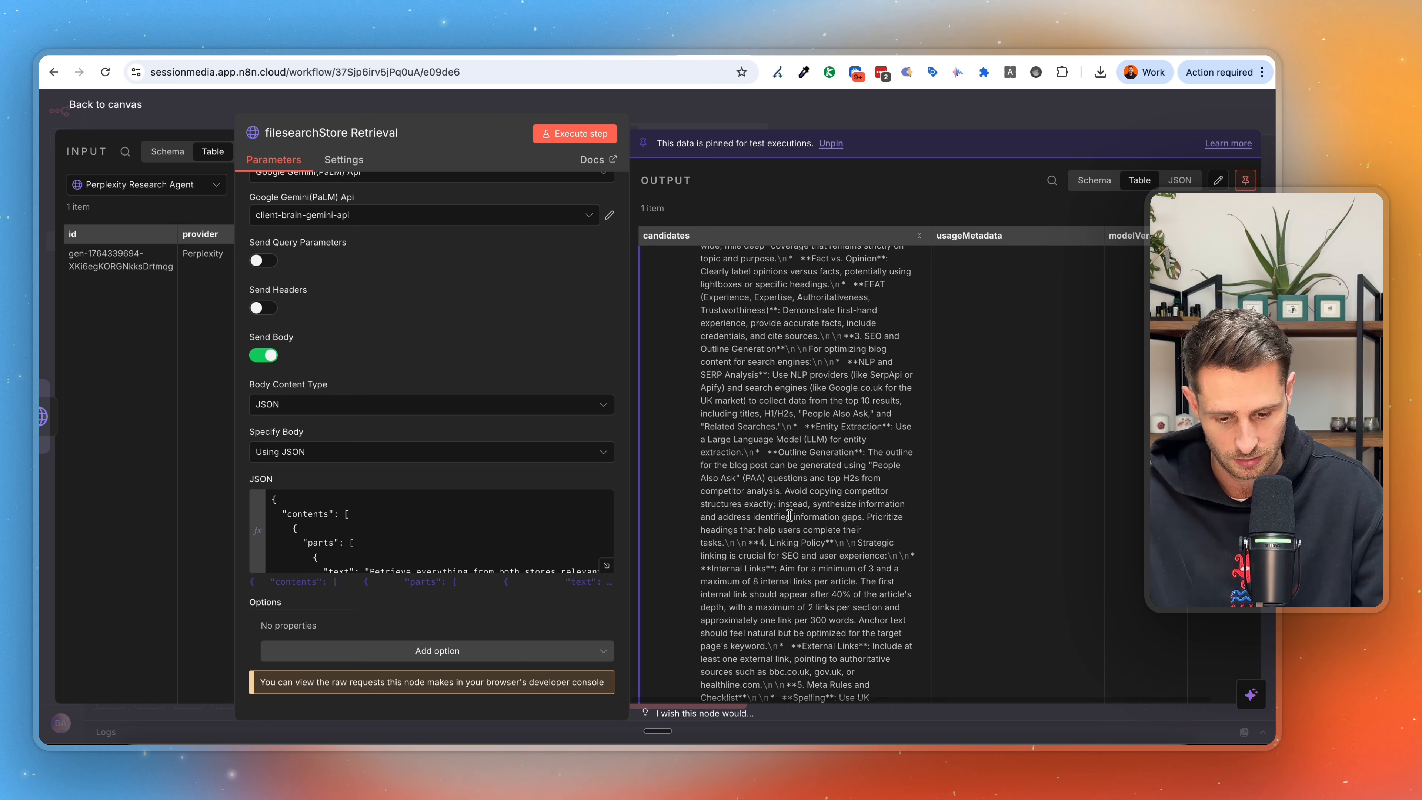
scroll(790, 518, down, 10)
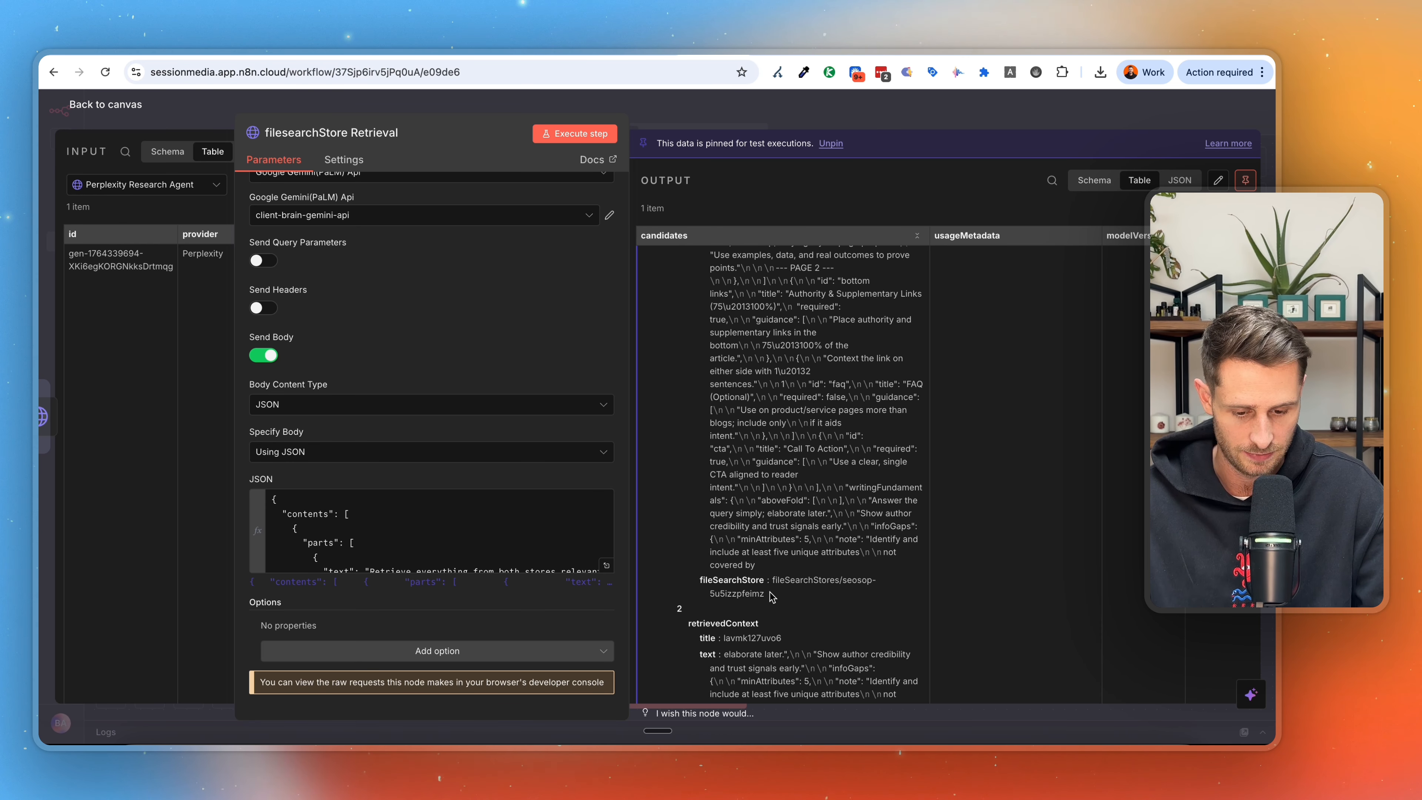
triple_click(776, 579)
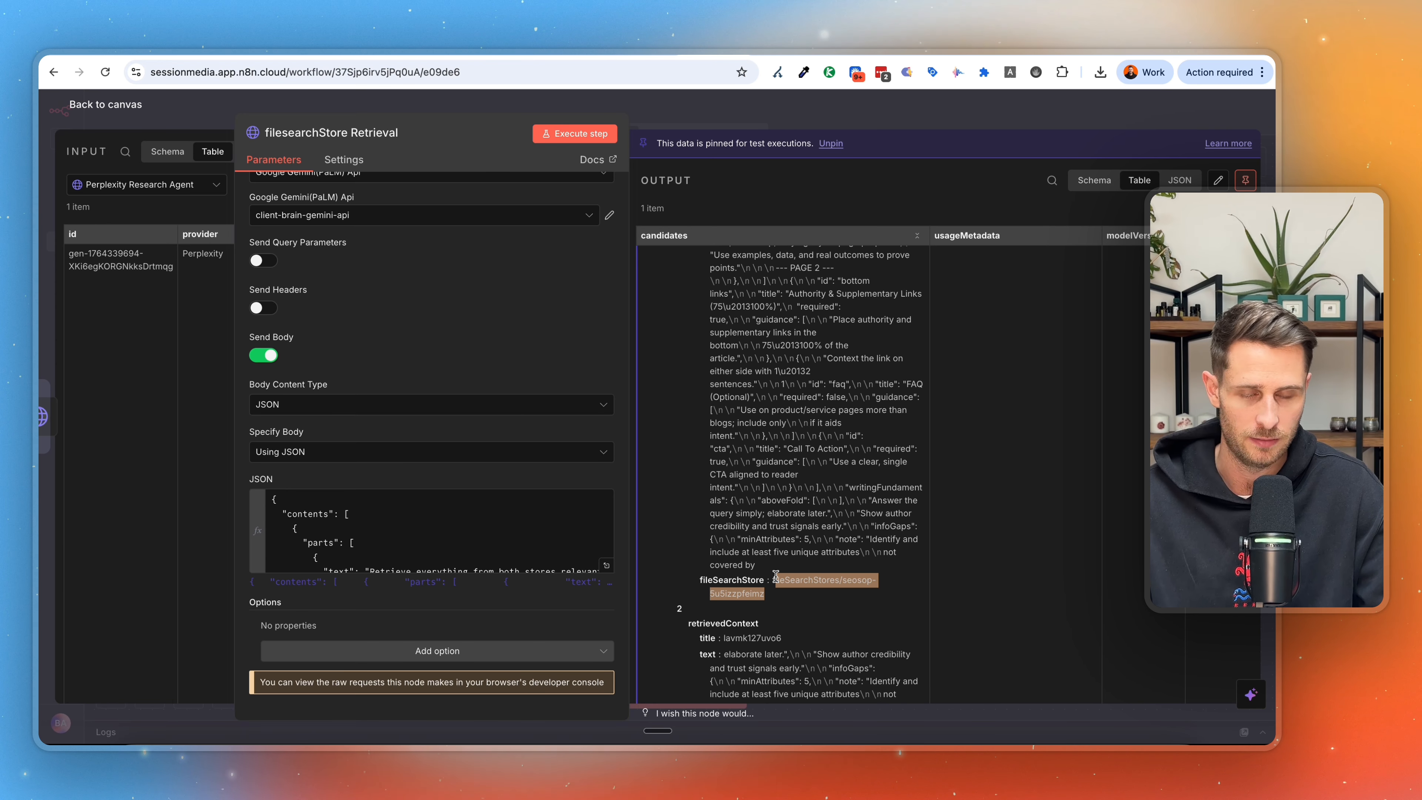
Examine the retrieved contexts and the compiled blog guidance text in the filesearchStore Retrieval output, and close the node.
scroll(776, 575, down, 10)
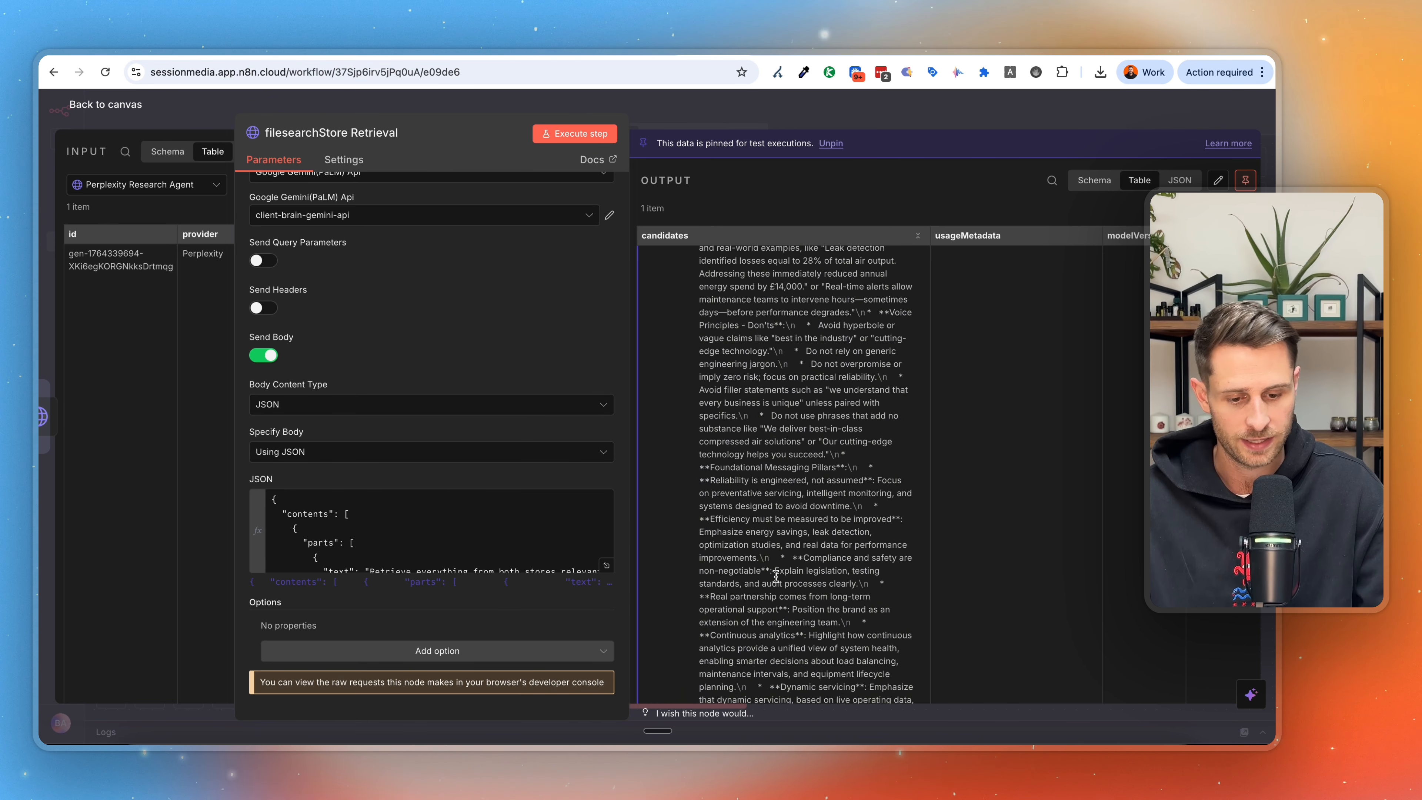
scroll(775, 575, up, 20)
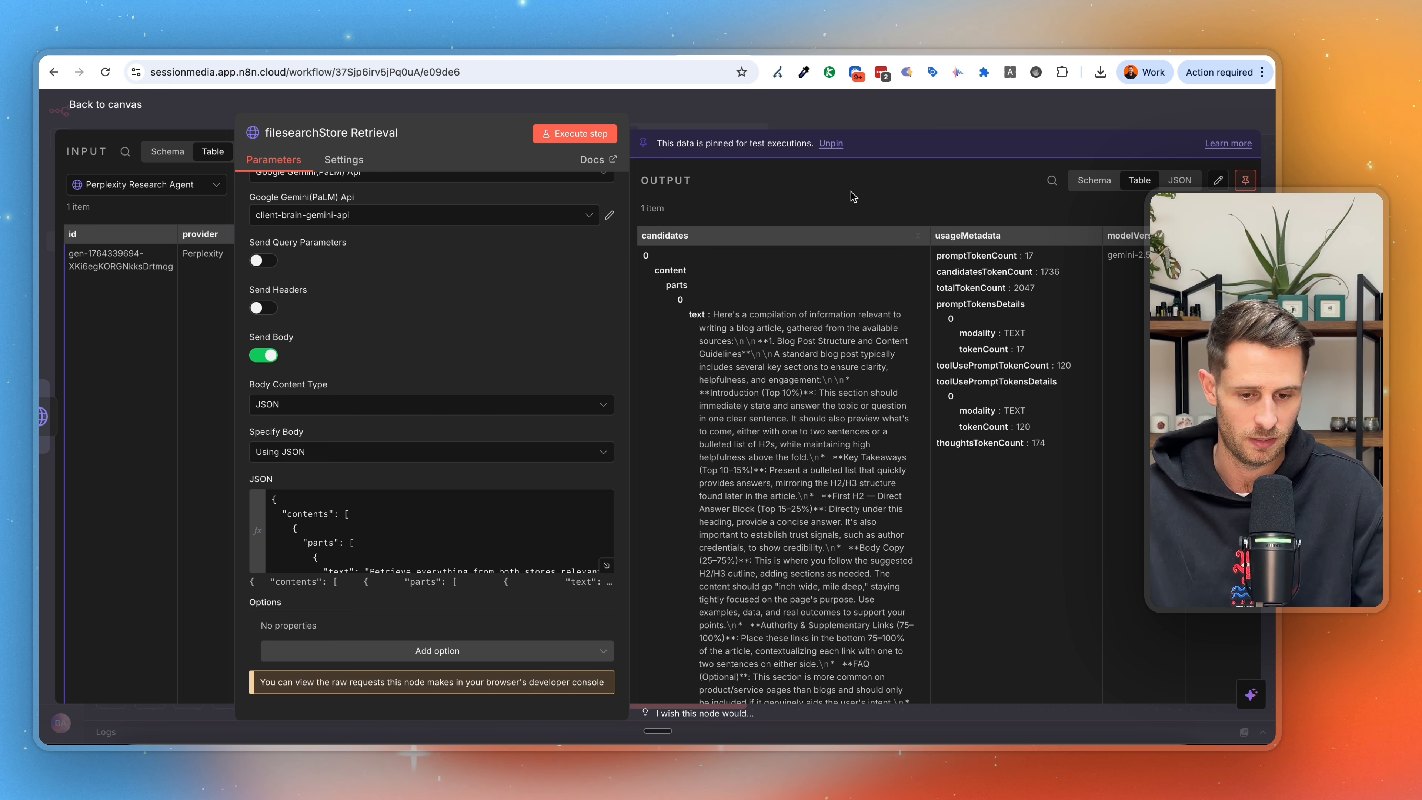
key(Escape)
Examine how the B2B Writing Expert node's full user prompt references the filesearchStore Retrieval output under RETRIEVED MATERIALS.
double_click(835, 381)
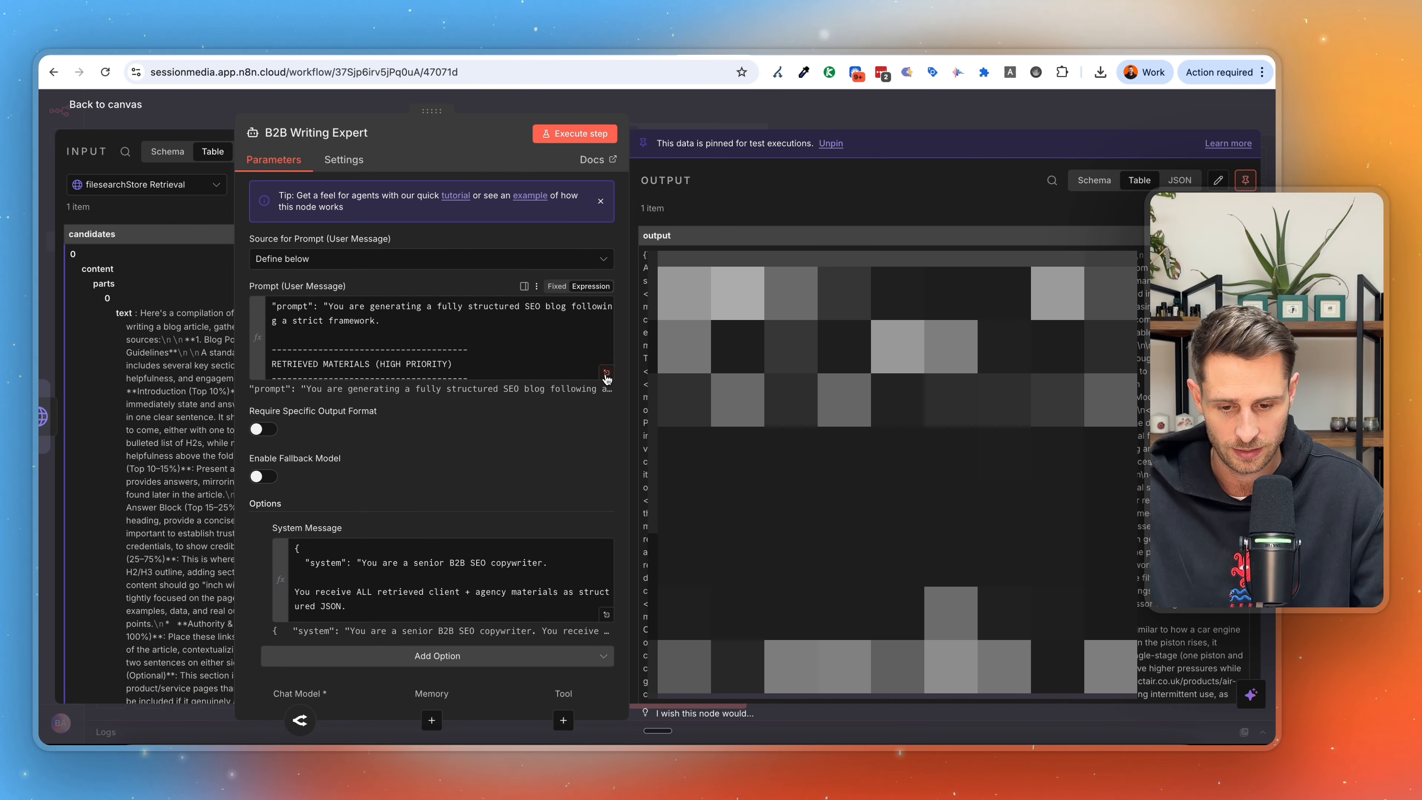
click(606, 373)
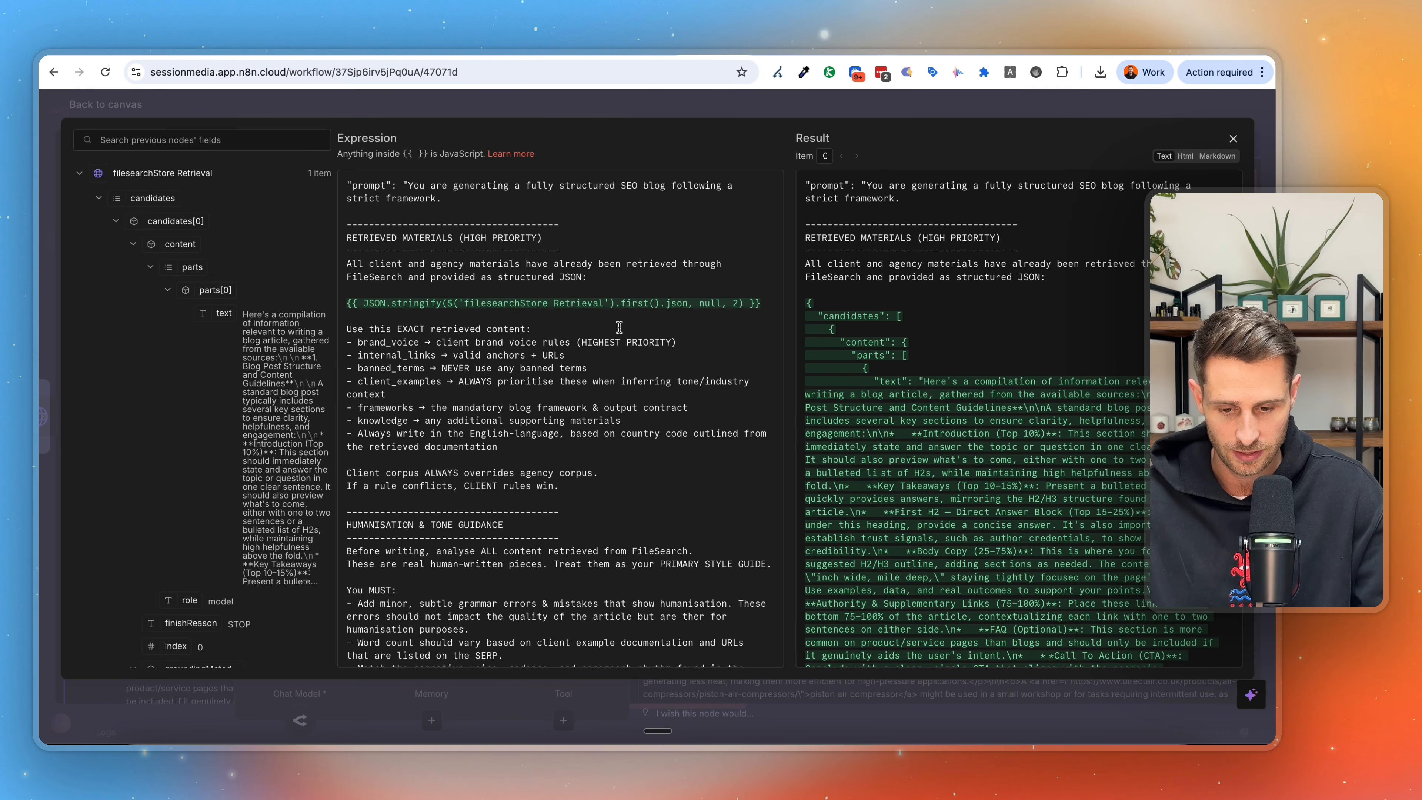
drag(448, 304, 610, 309)
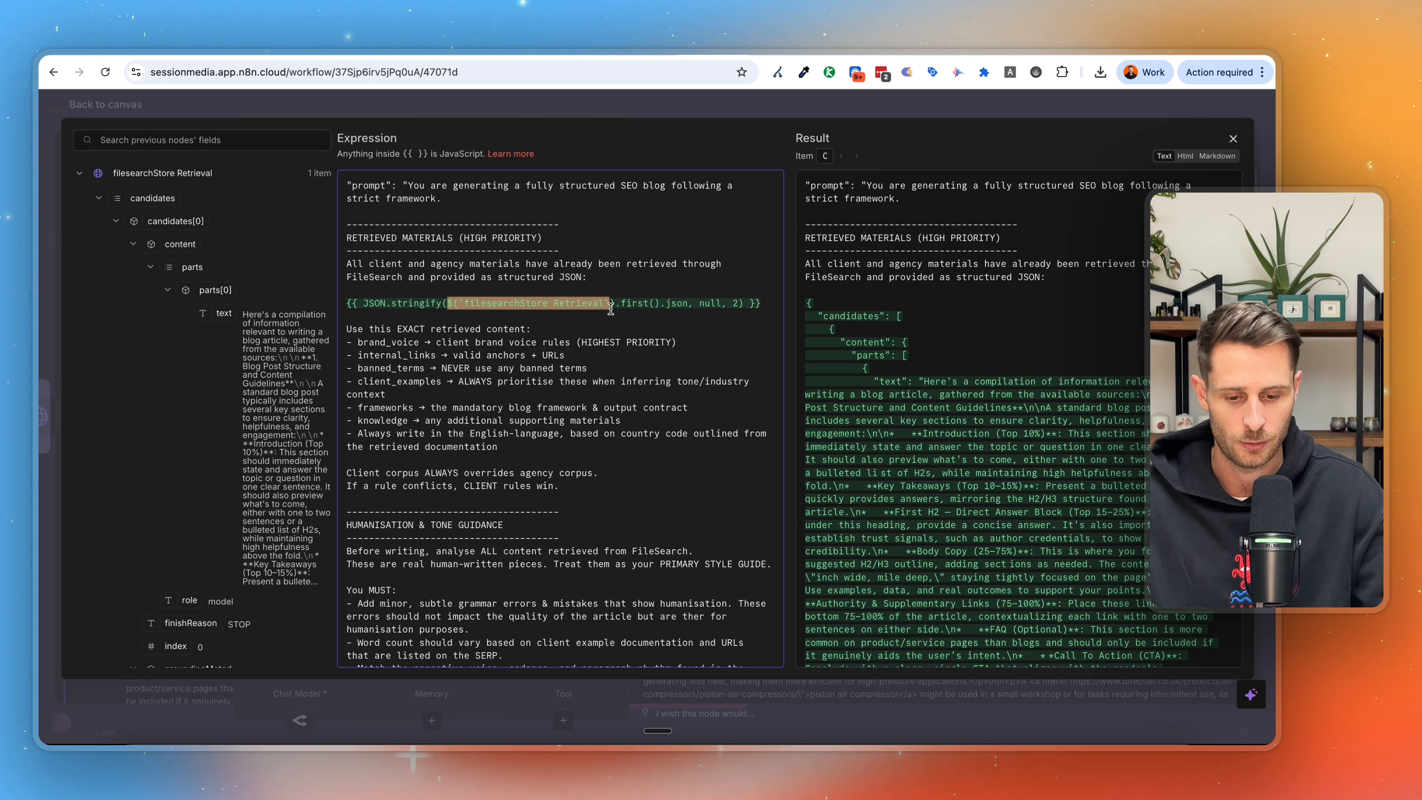
Switch to Google Docs and examine the opening sections of the article "Traditional vs Alternative Credit Scoring Methods: Key Differences & Benefits".
scroll(610, 309, down, 4)
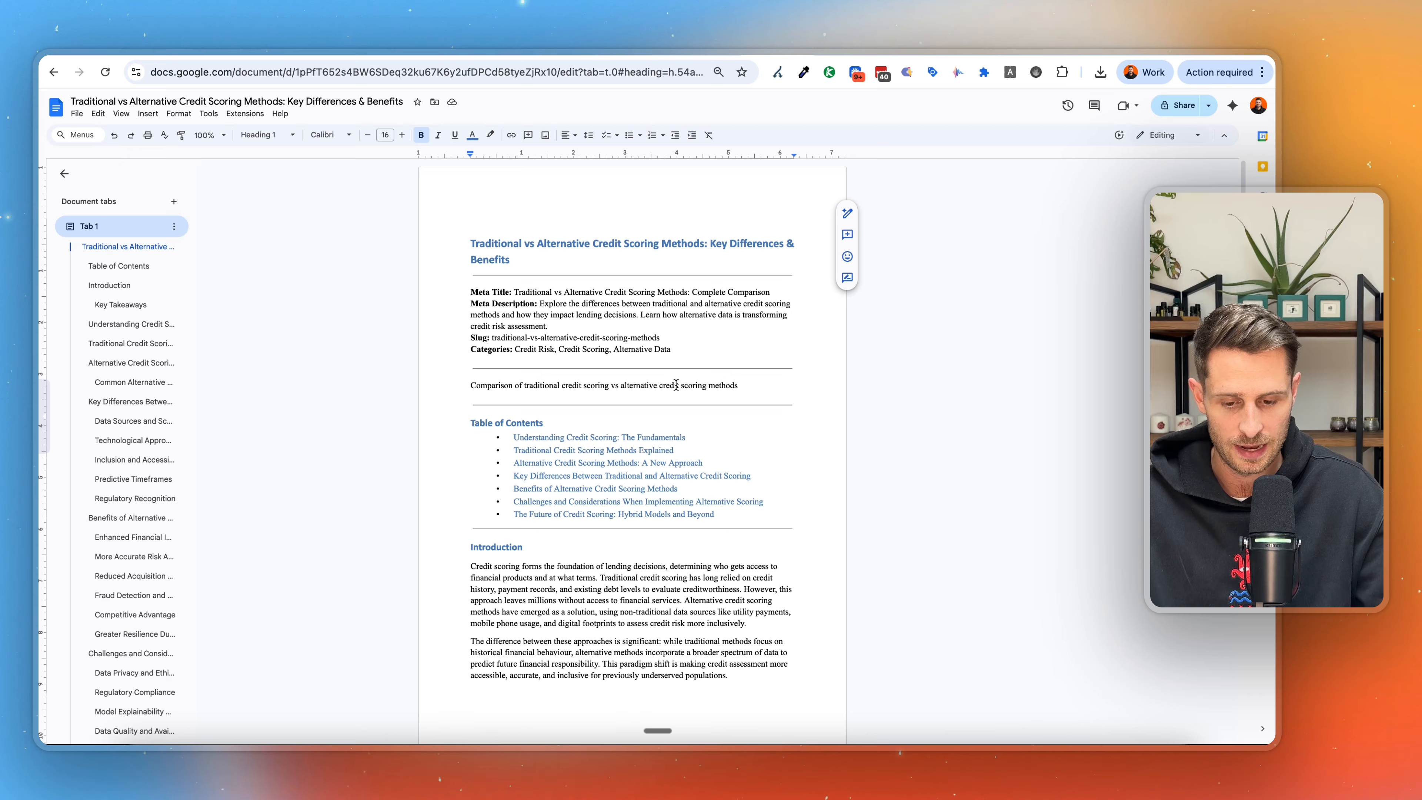
scroll(676, 385, down, 2)
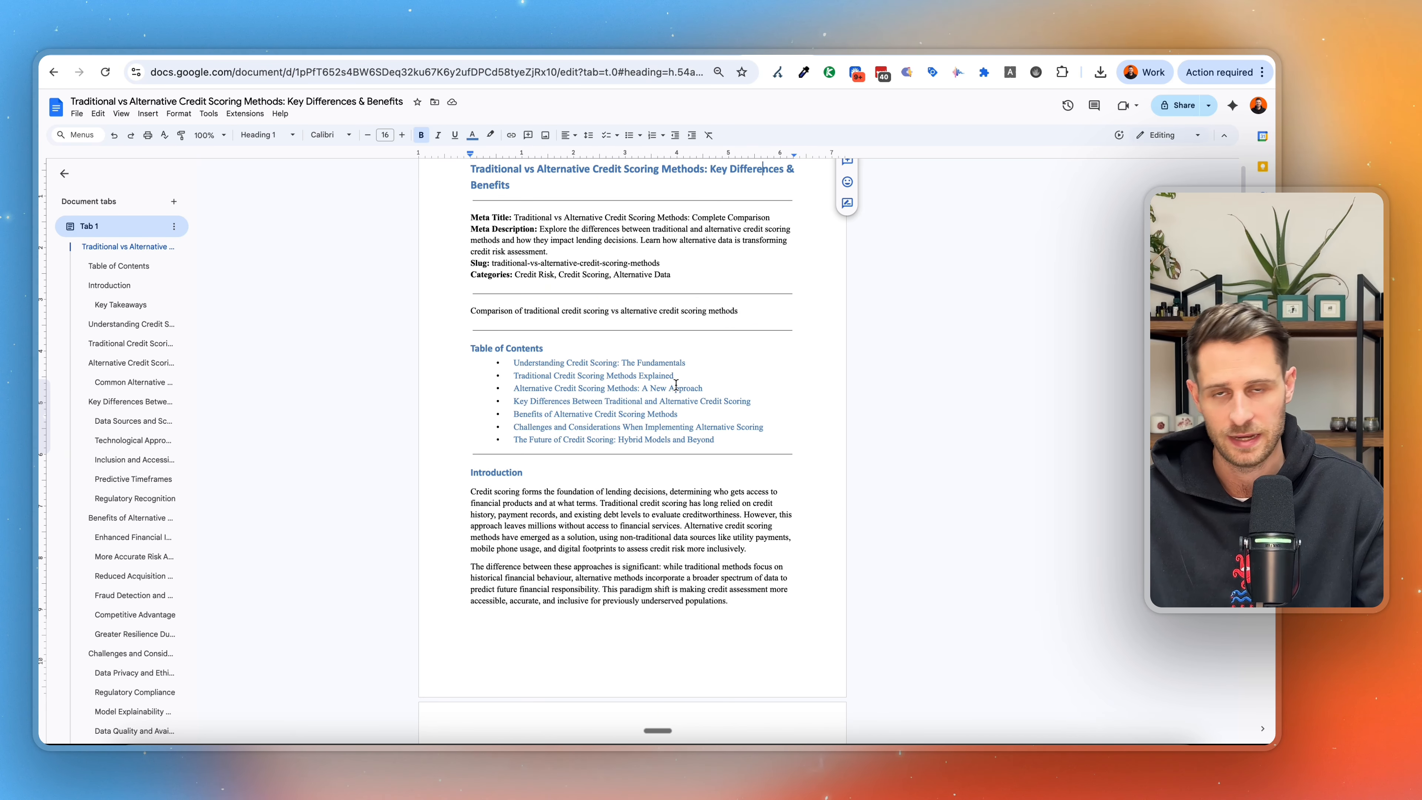
scroll(676, 384, down, 3)
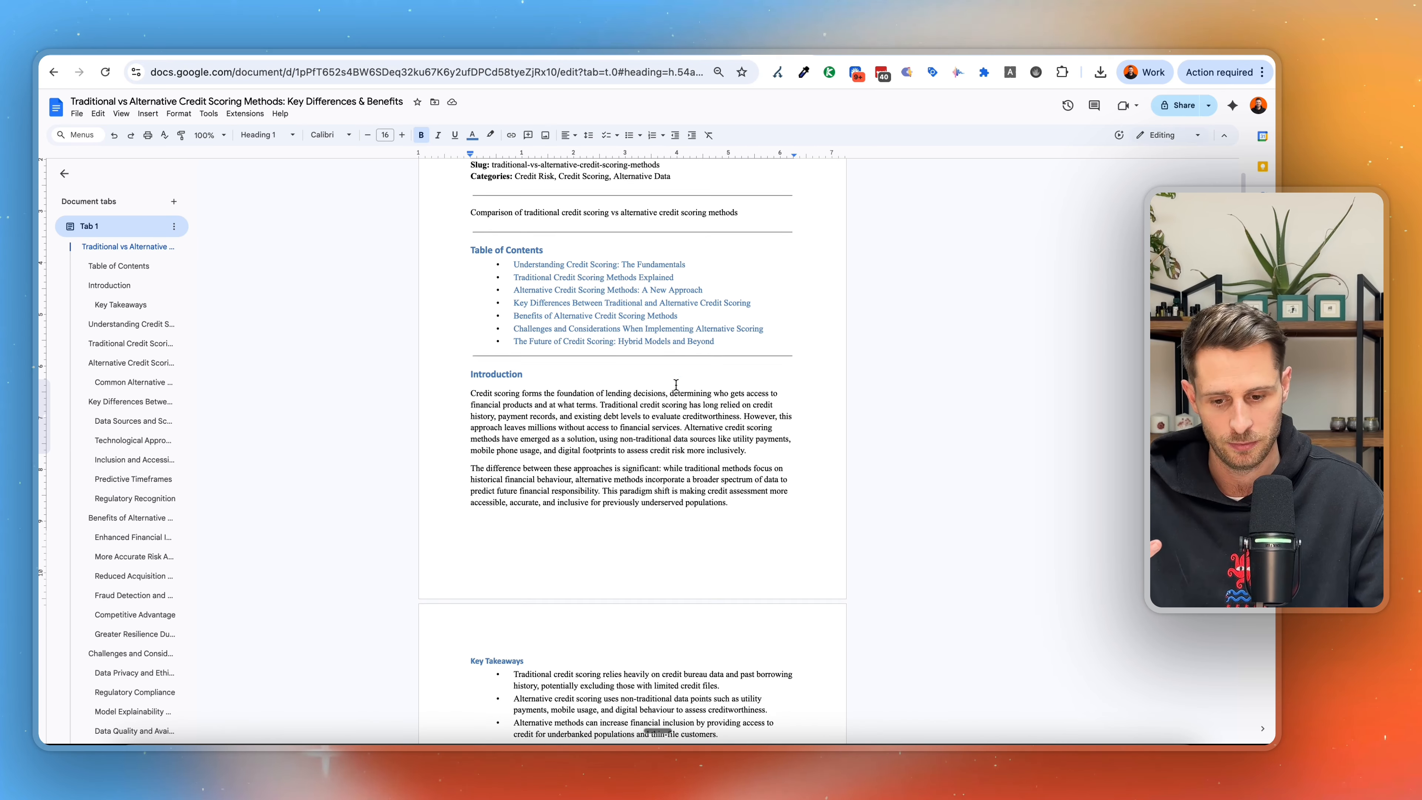